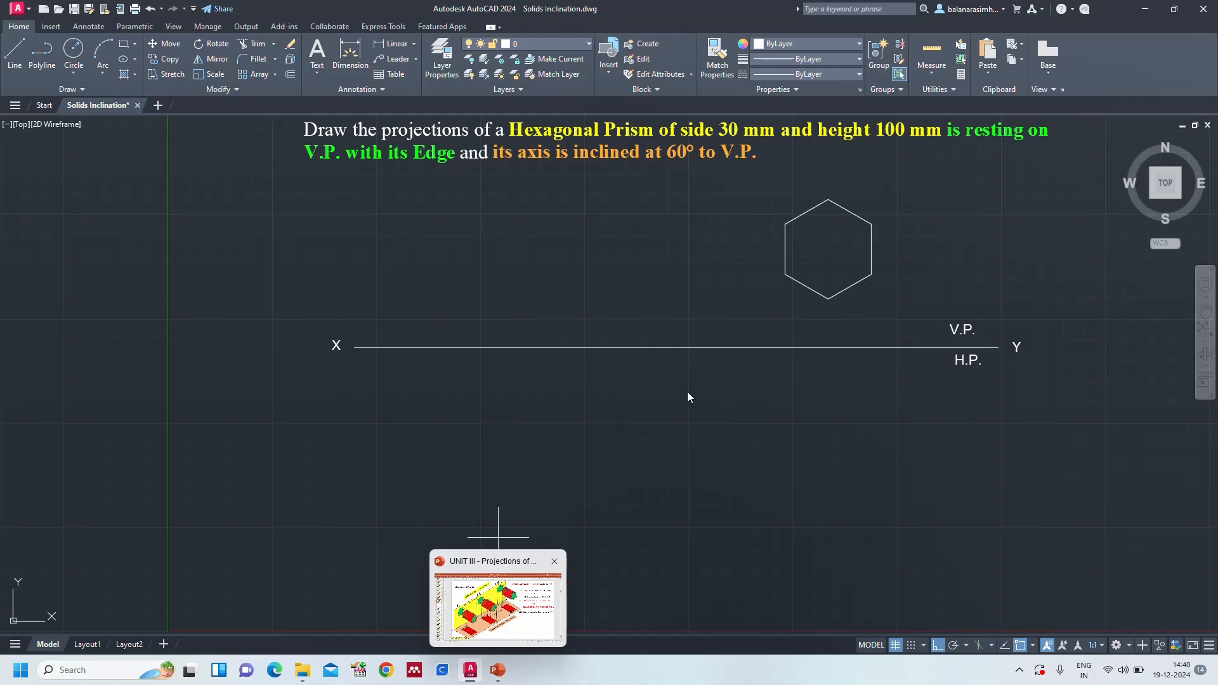
Check the Hexagonal Prism slide in PowerPoint, return to AutoCAD, and label the hexagon's upper corners a', b' and c' outside the outline
left_click(498, 607)
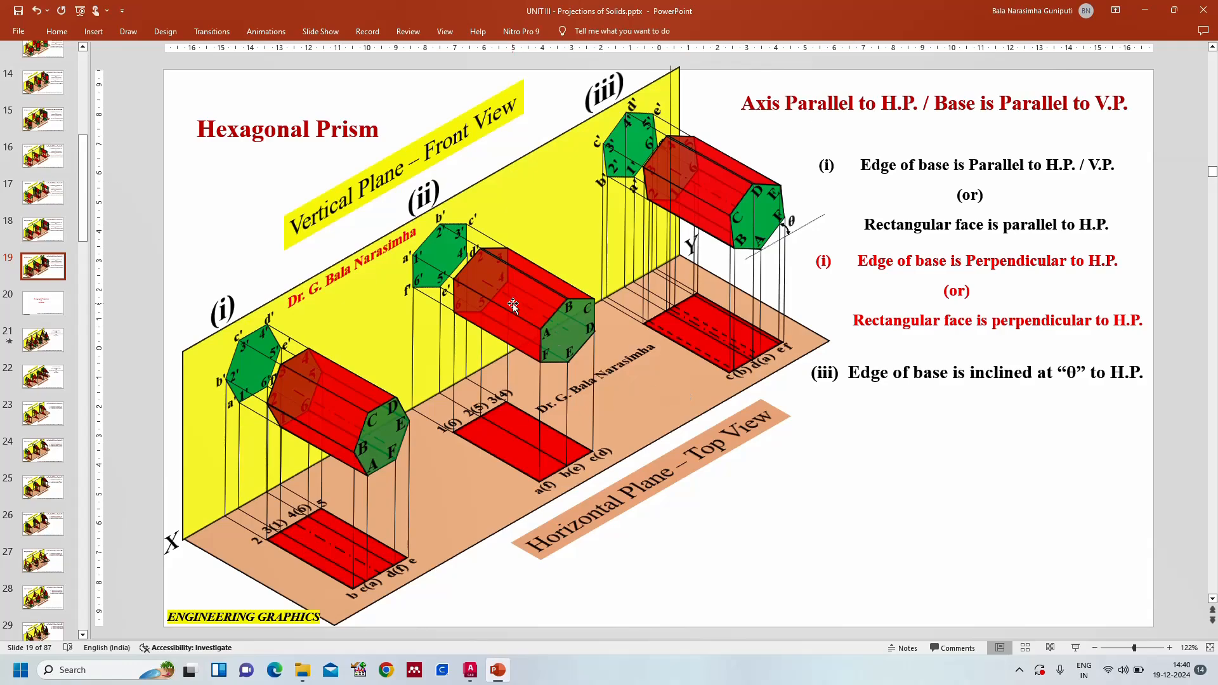
left_click(470, 669)
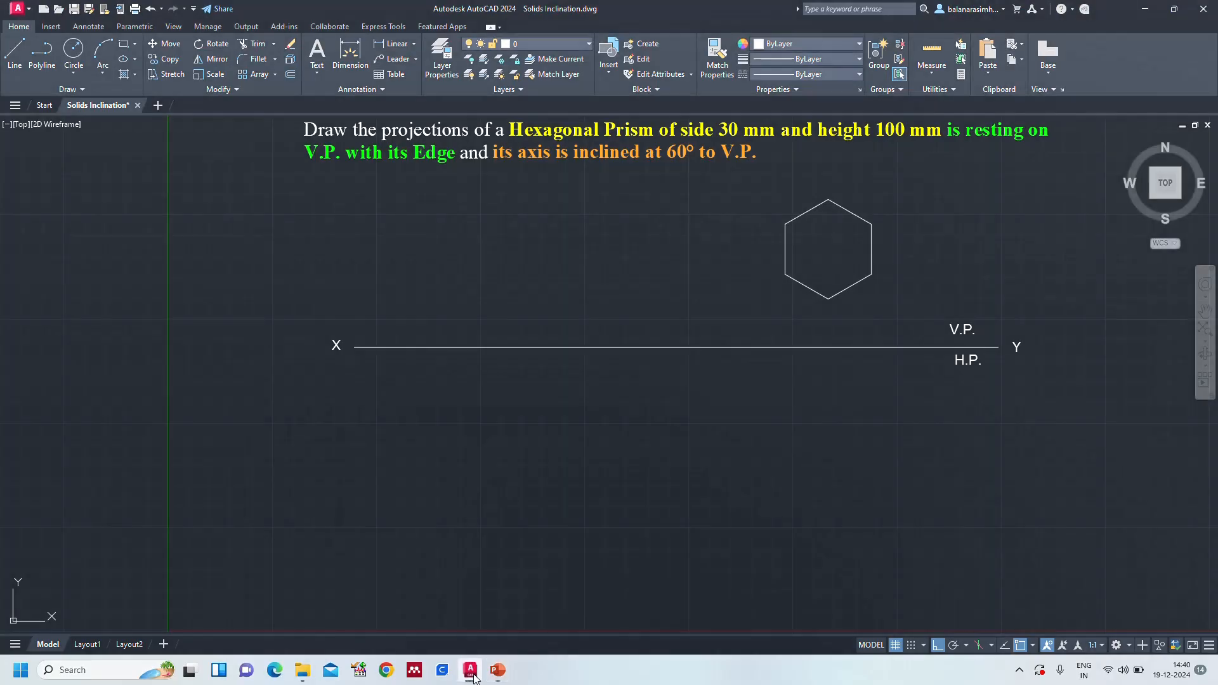
left_click(764, 222)
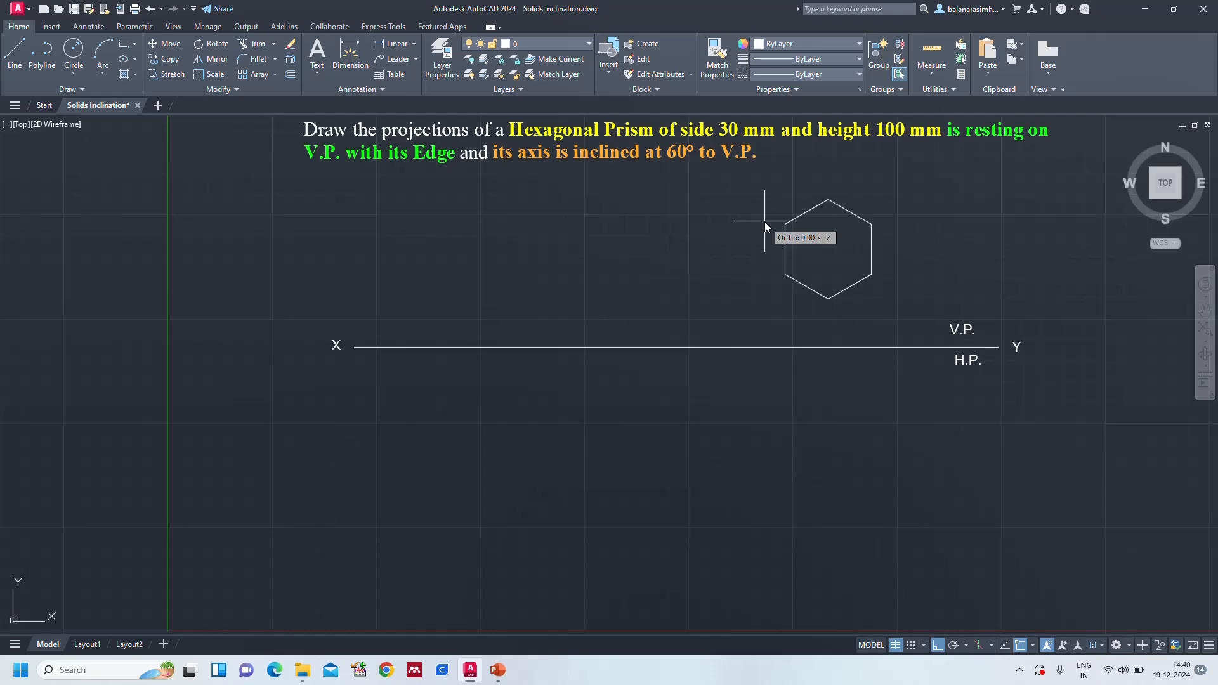
key("Return")
key("Return")
type("a")
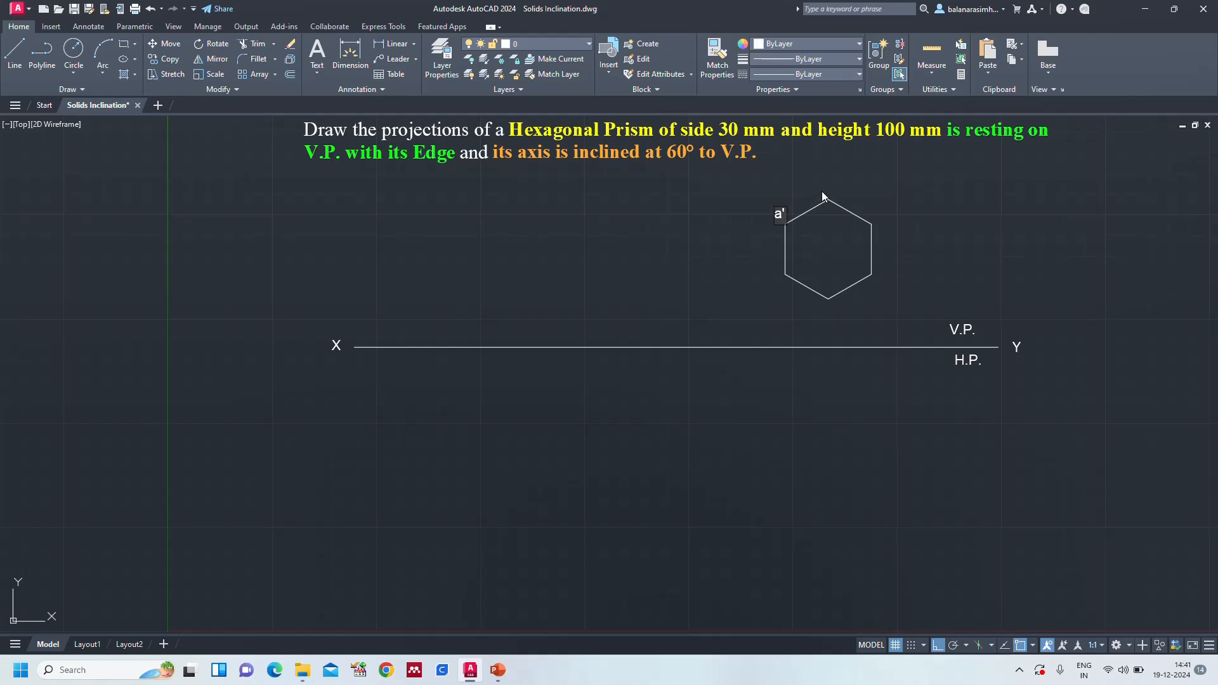
type("b")
left_click(878, 222)
type("c")
Label the hexagon's lower corners d', e' and f' outside the outline, continuing clockwise
left_click(878, 275)
type("d'")
left_click(826, 314)
type("e'")
left_click(773, 286)
type("f")
Check the slide's corner numbering in PowerPoint, return to AutoCAD, and label the hexagon's upper corners 1', 2' and 3' inside the outline
left_click(497, 670)
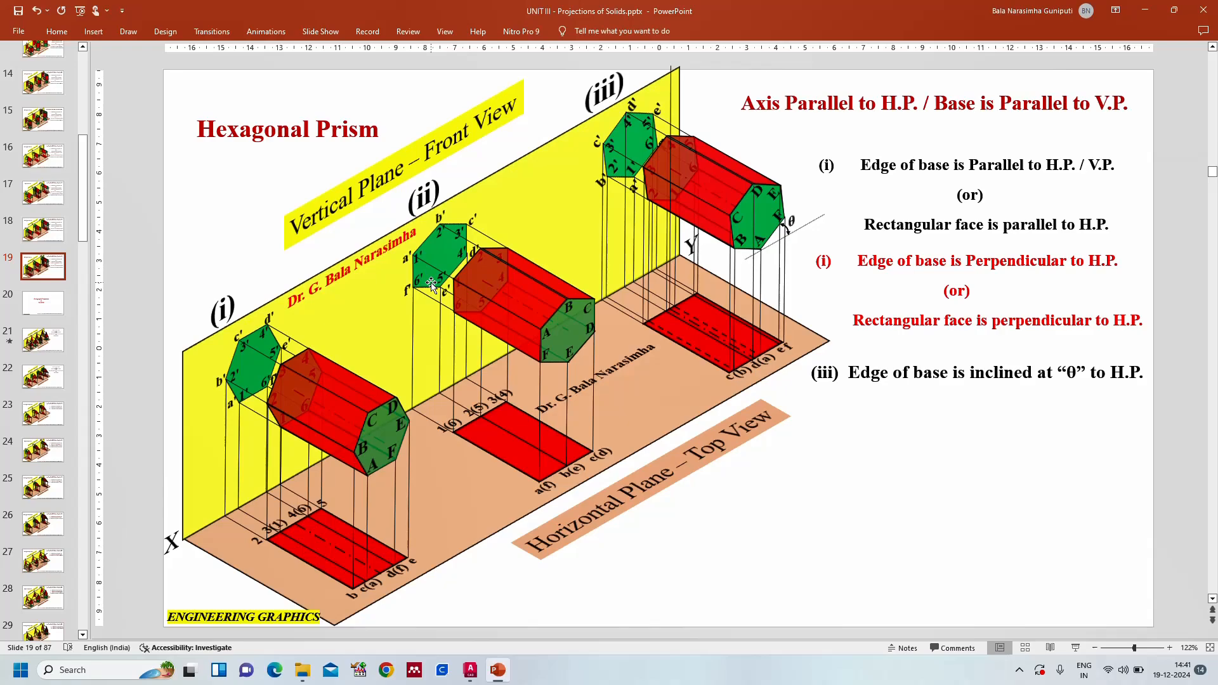
left_click(470, 671)
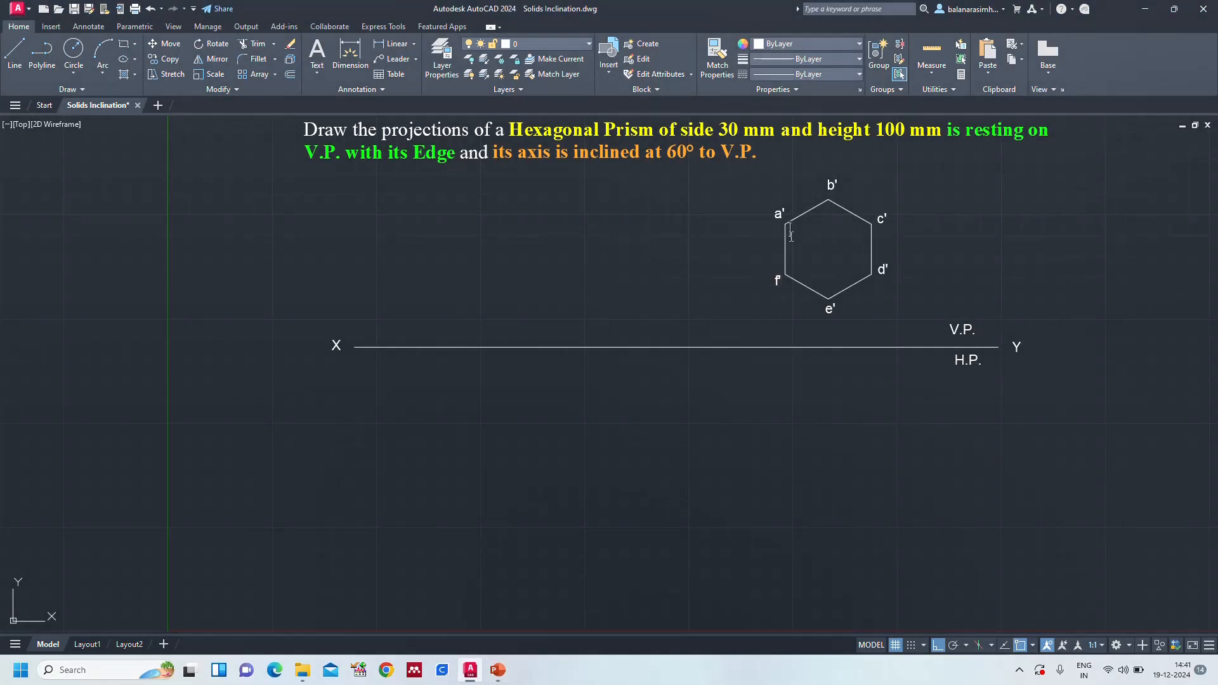
type("1'")
type("2'")
left_click(855, 236)
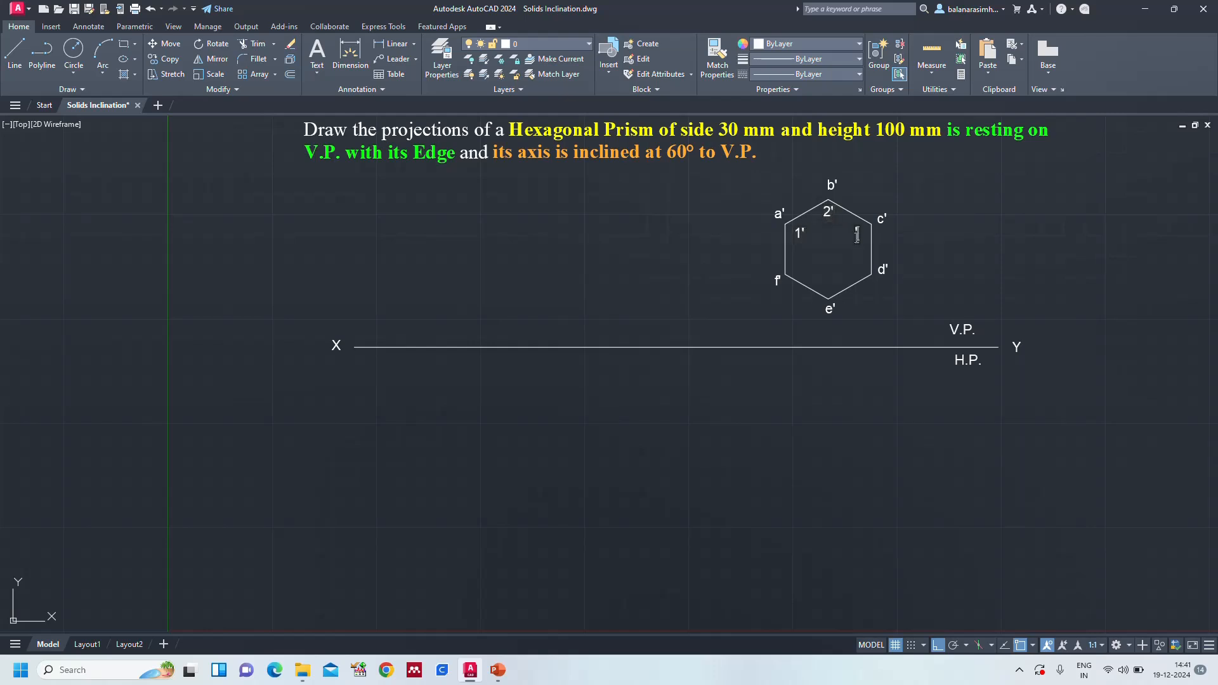
Label the hexagon's lower corners 4', 5' and 6' inside the outline and end the text command
left_click(855, 273)
type("4'")
left_click(830, 291)
type("5'")
left_click(794, 274)
type("6'")
left_click(1040, 251)
key("Escape")
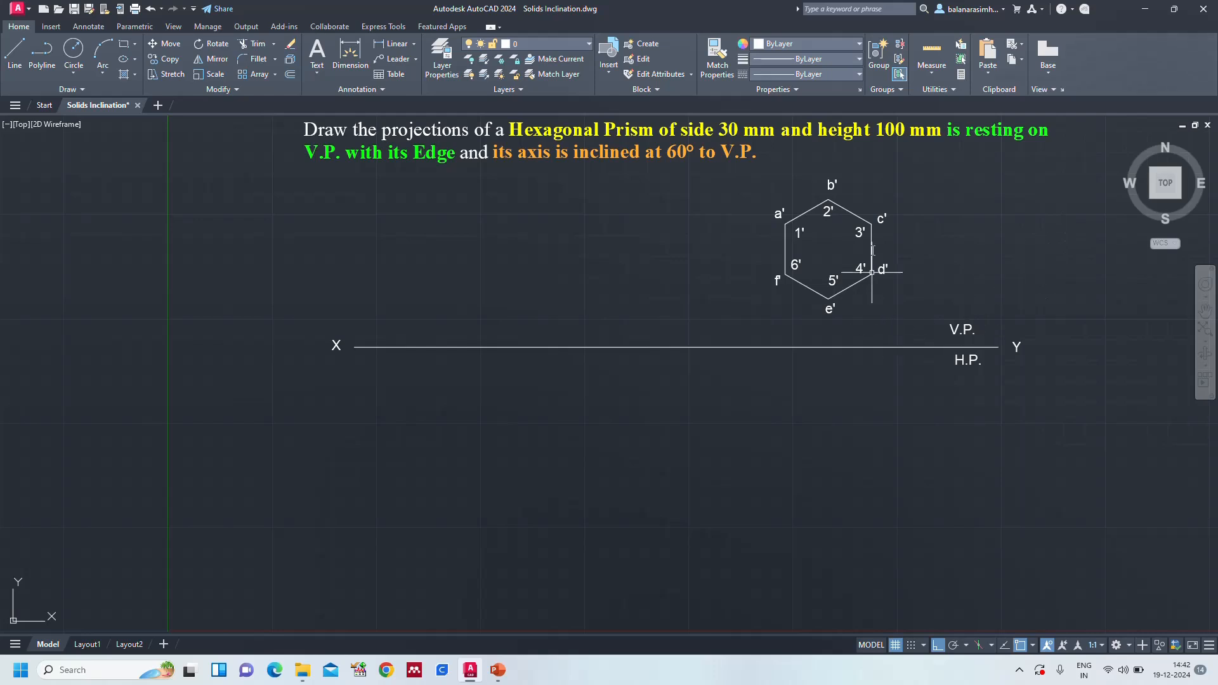
Move the inner labels 1' and 3' closer to the hexagon corners a' and c'
scroll(794, 231, "up", 4)
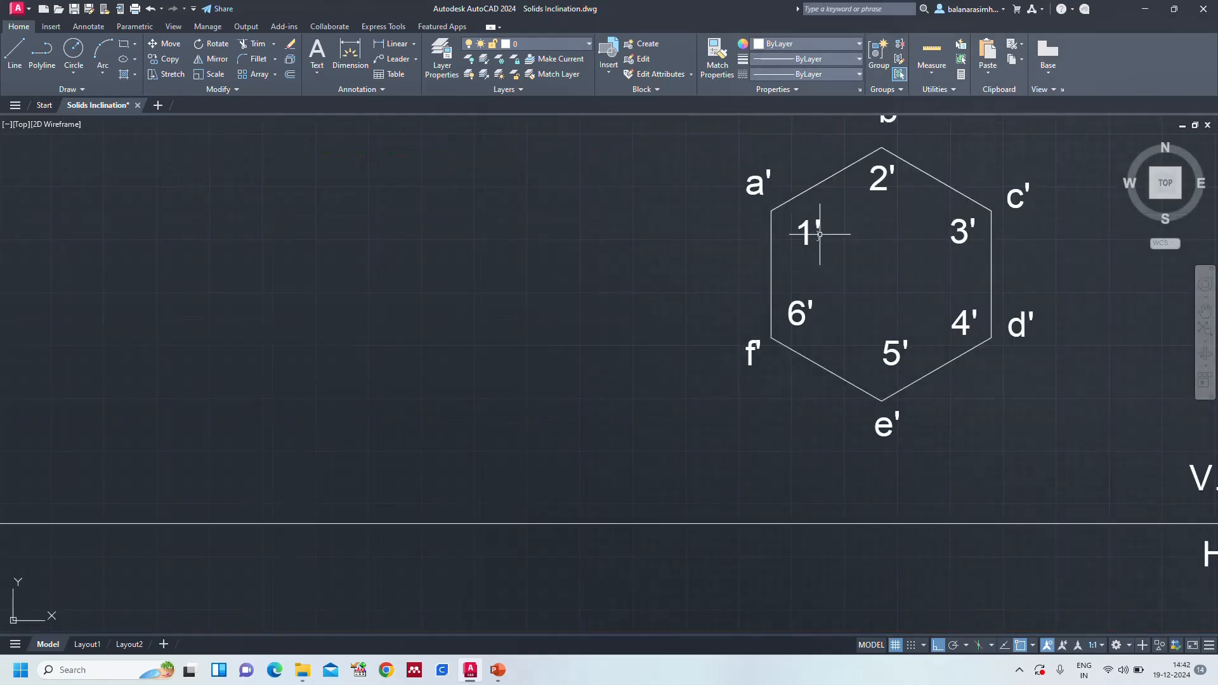
left_click(805, 241)
left_click(794, 244)
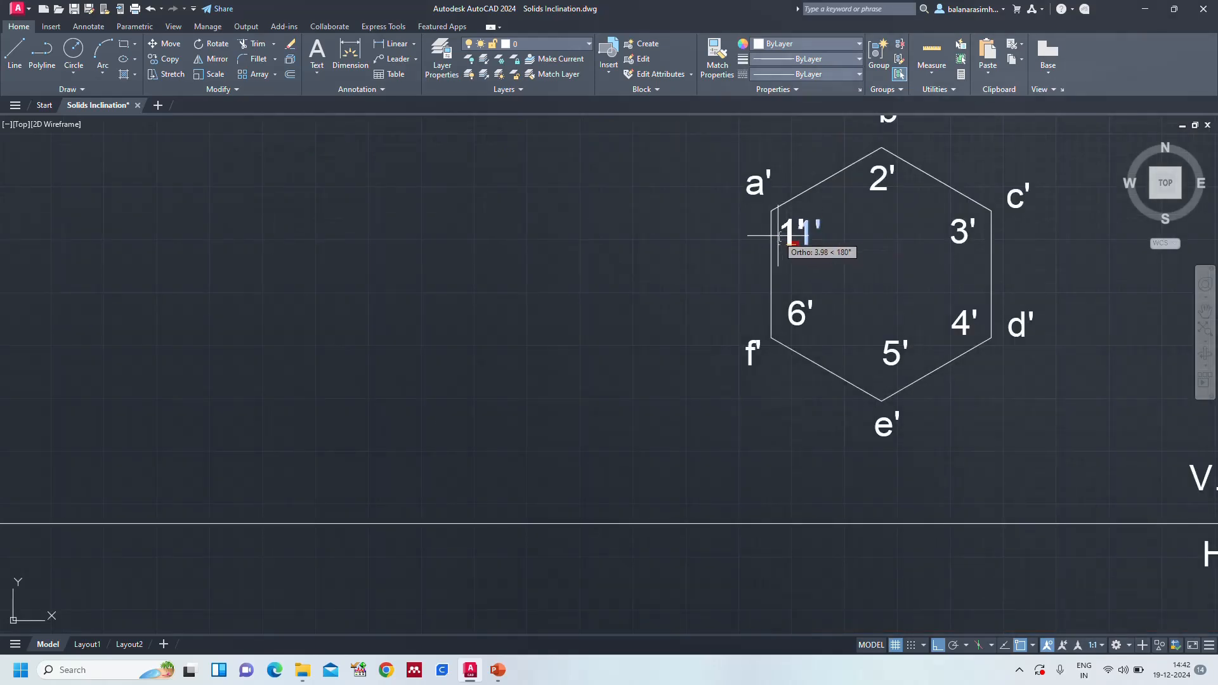
left_click(771, 227)
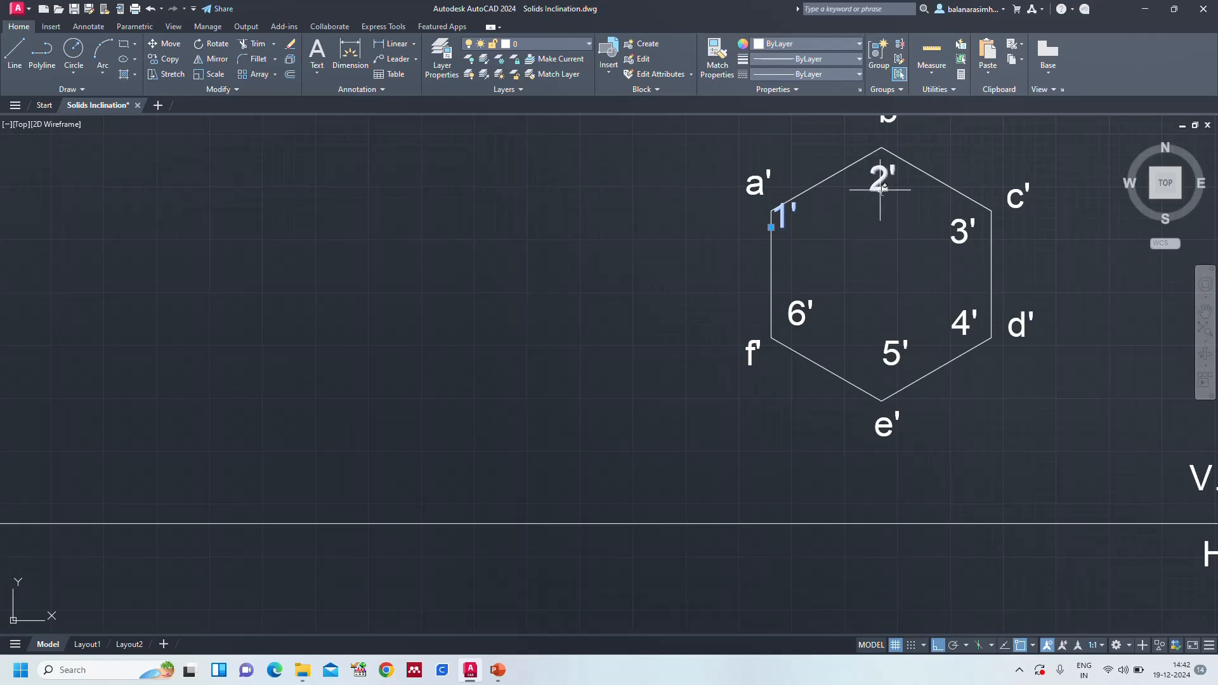
left_click(961, 233)
left_click(949, 242)
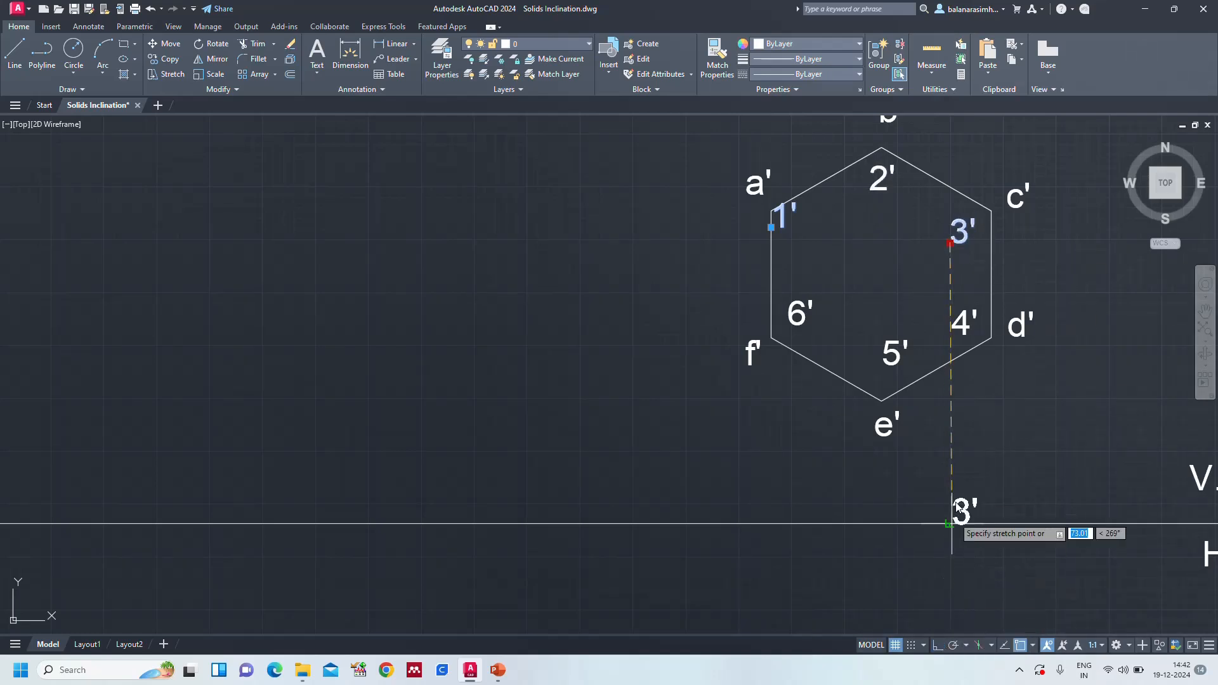
left_click(959, 235)
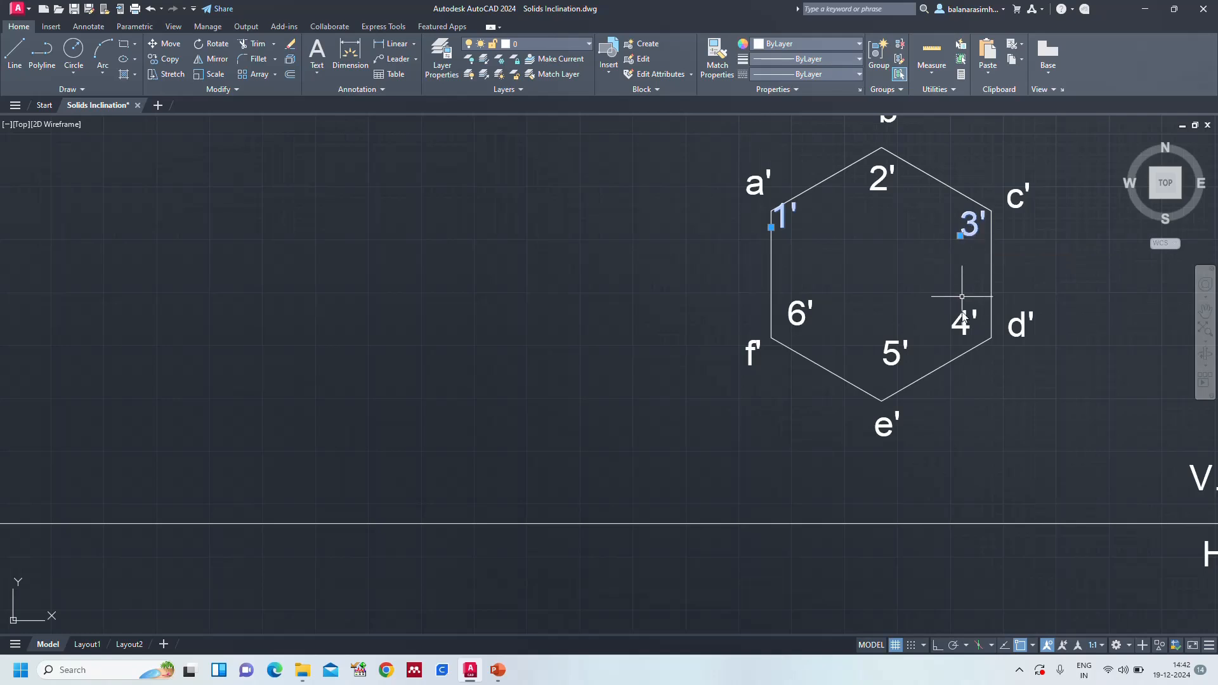
Try to reposition the inner label 4' near corner d' and clear the selection
left_click(961, 334)
left_click(953, 334)
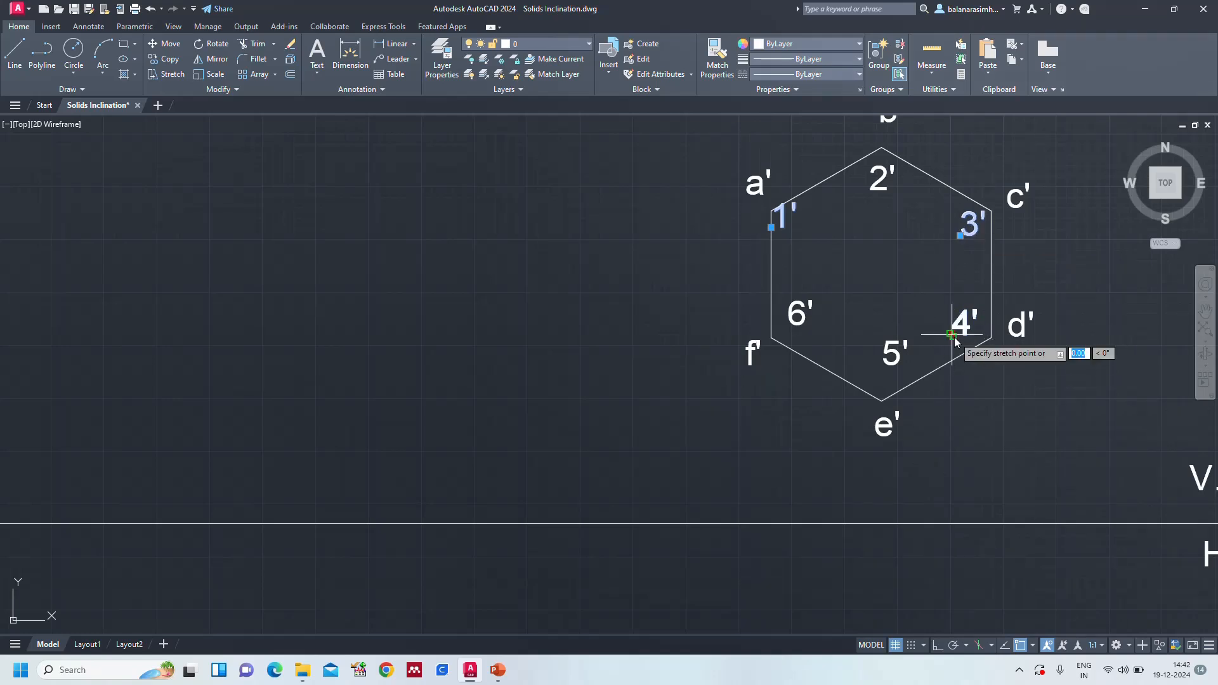
left_click(963, 348)
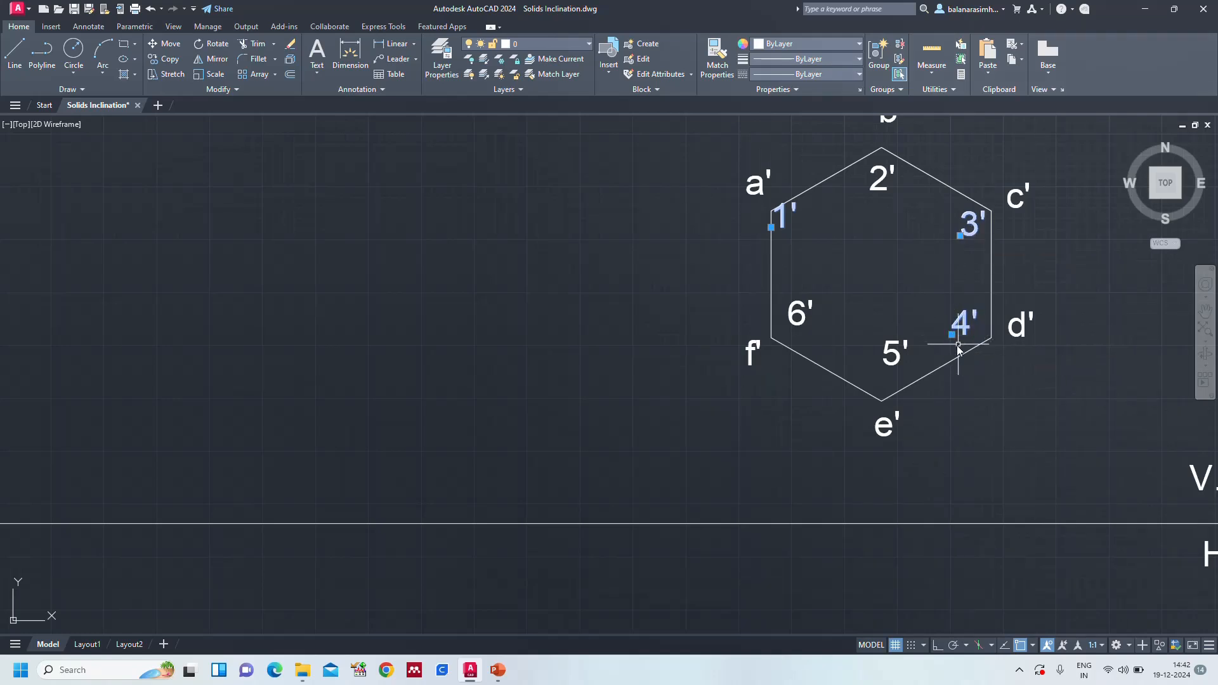
key("Escape")
Move the inner labels 5' and 6' closer to the hexagon corners e' and f'
left_click(894, 354)
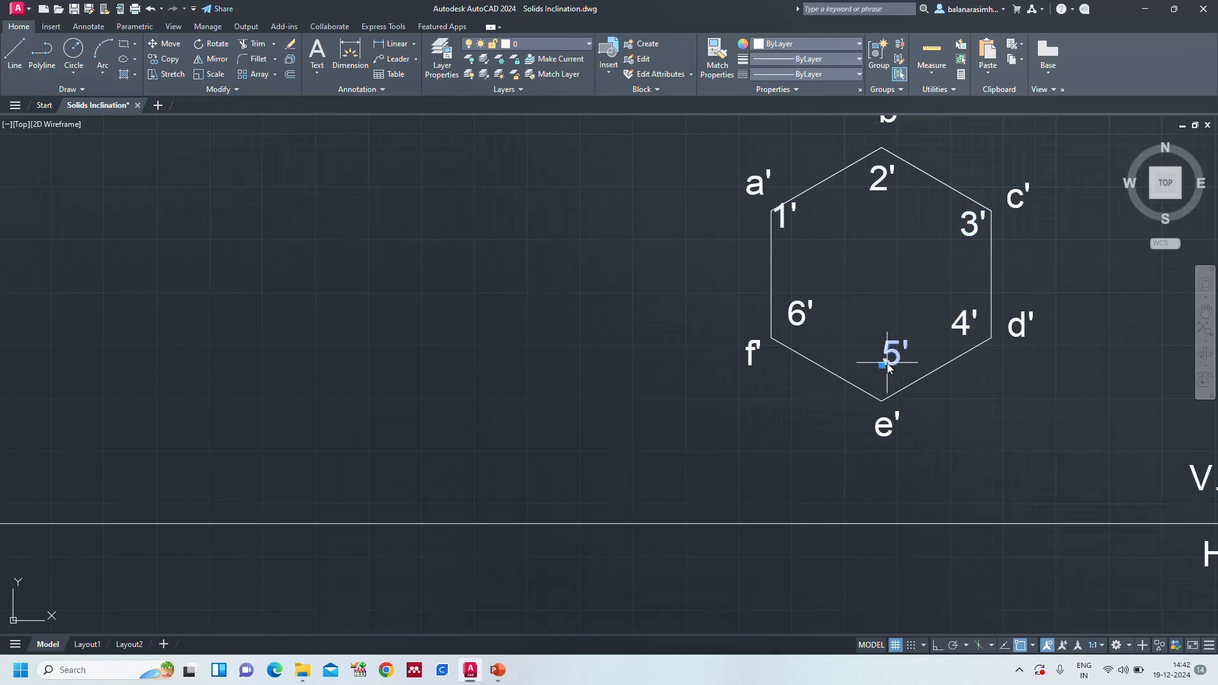
left_click(881, 365)
left_click(871, 396)
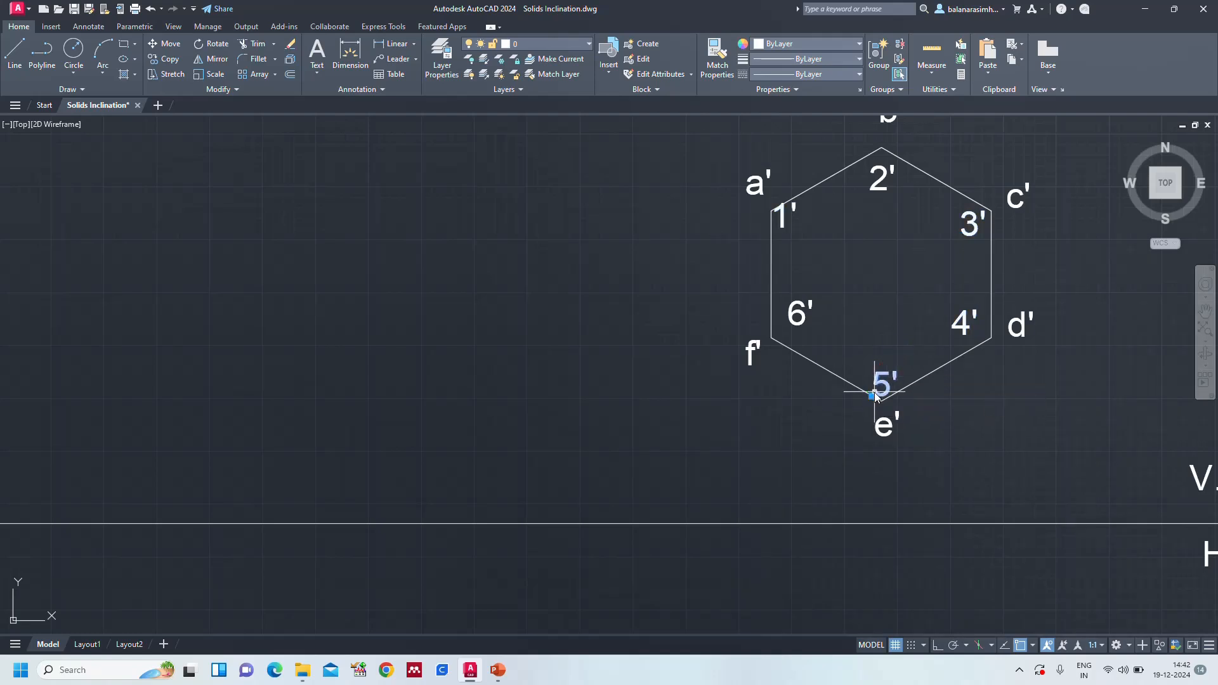
key("Escape")
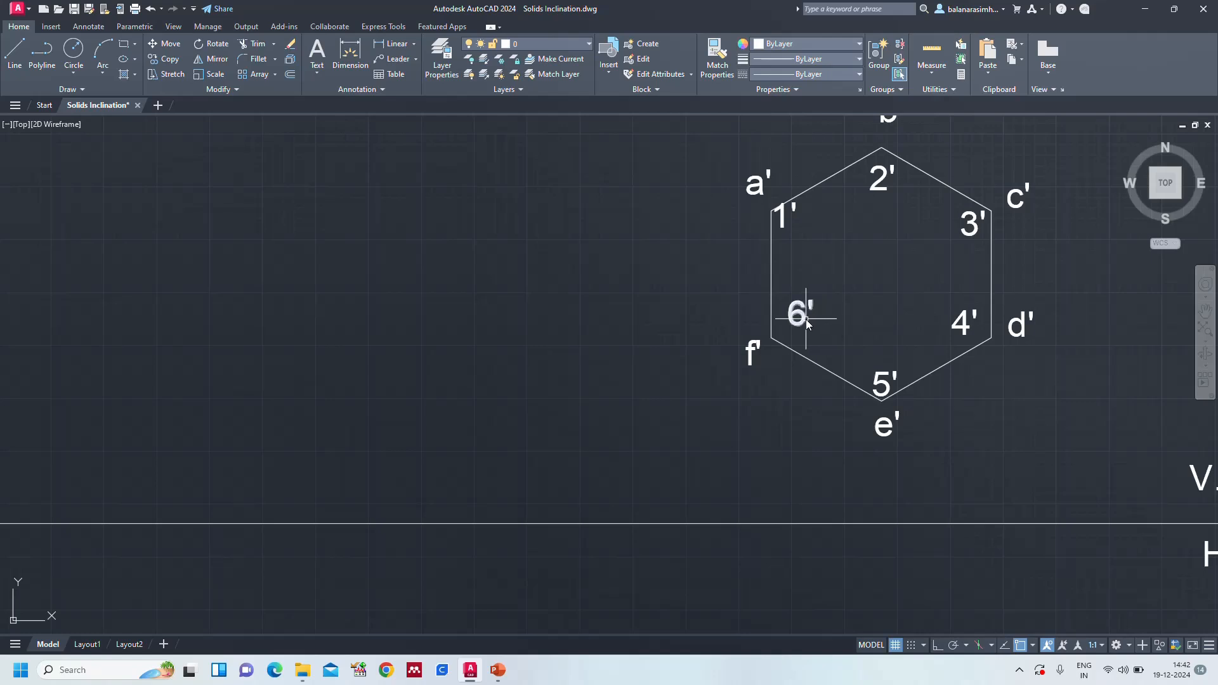
left_click(800, 316)
left_click(790, 326)
left_click(778, 337)
key("Escape")
Draw a vertical projector from the hexagon corner f' down to the XY line with Ortho mode on
scroll(910, 367, "down", 4)
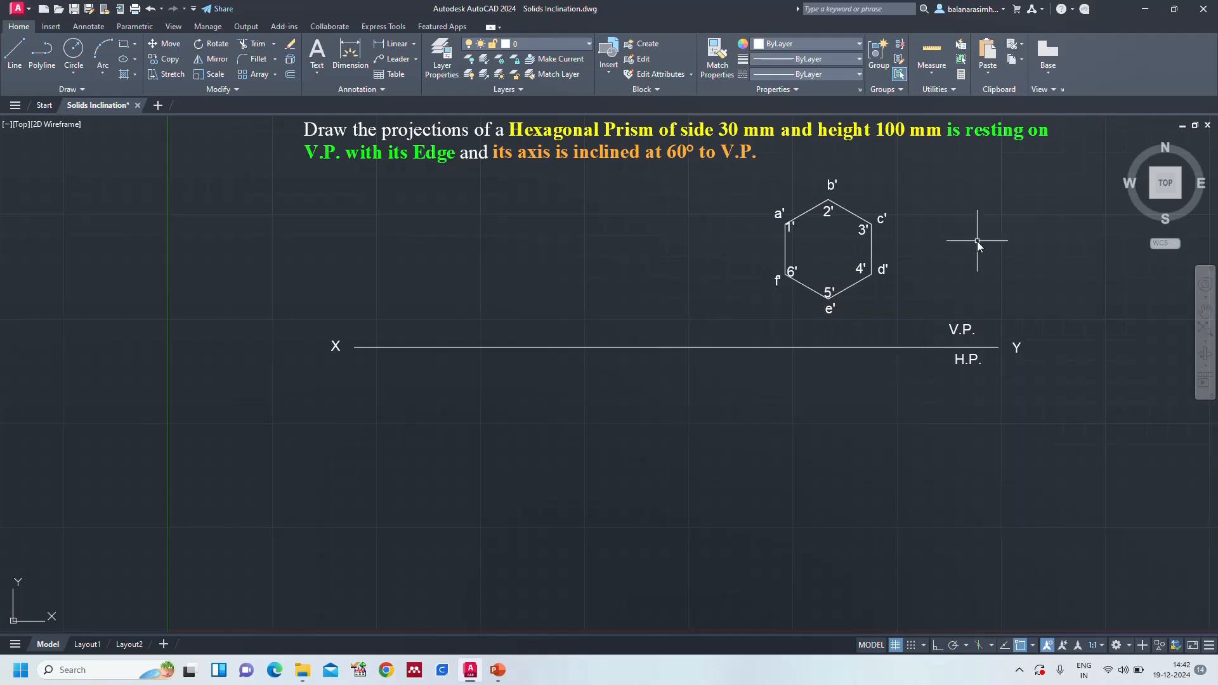
type("l")
key("Return")
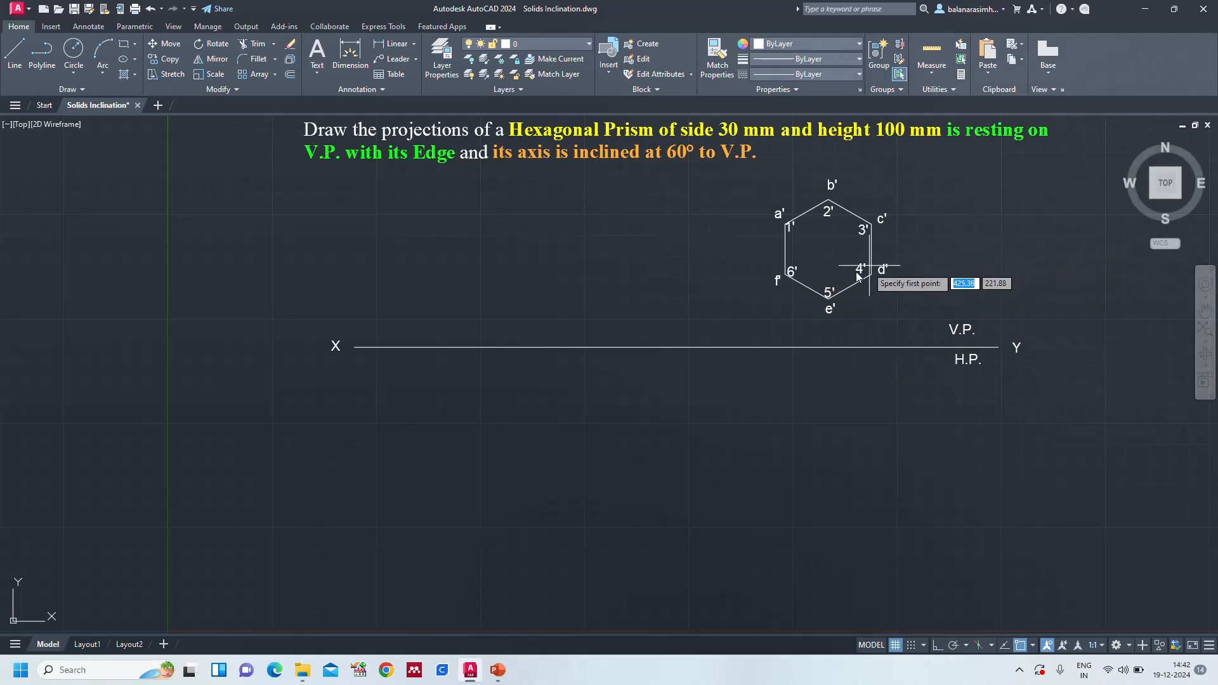
key("Escape")
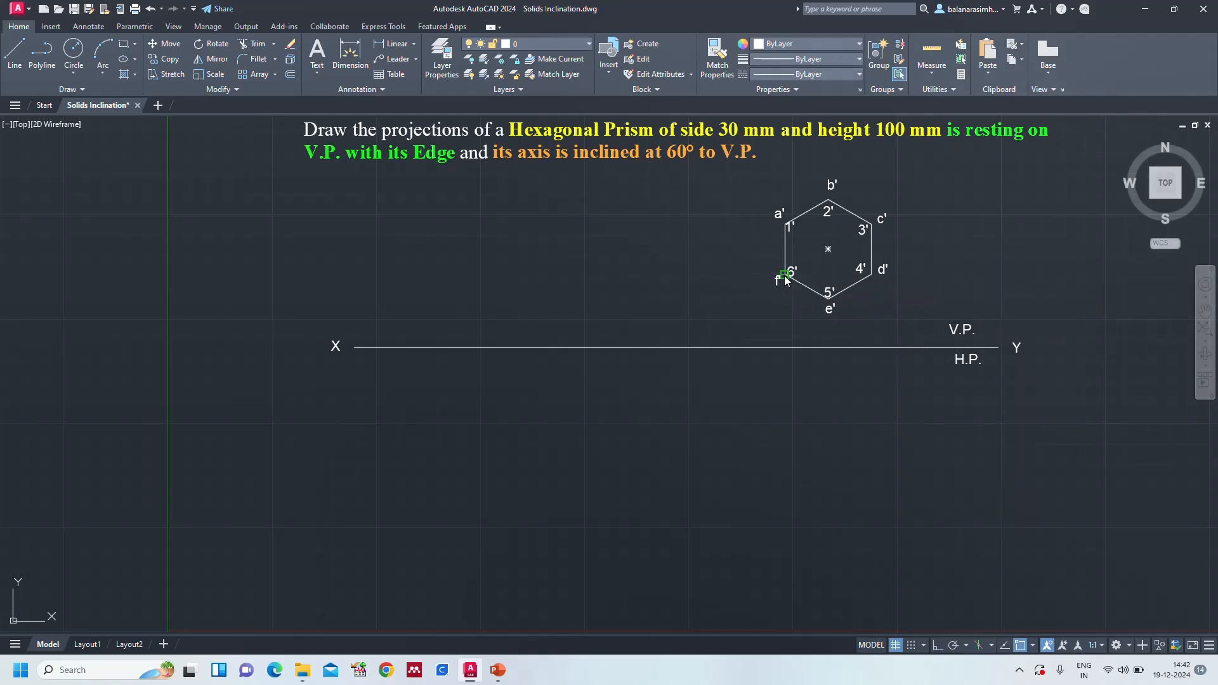
key("Return")
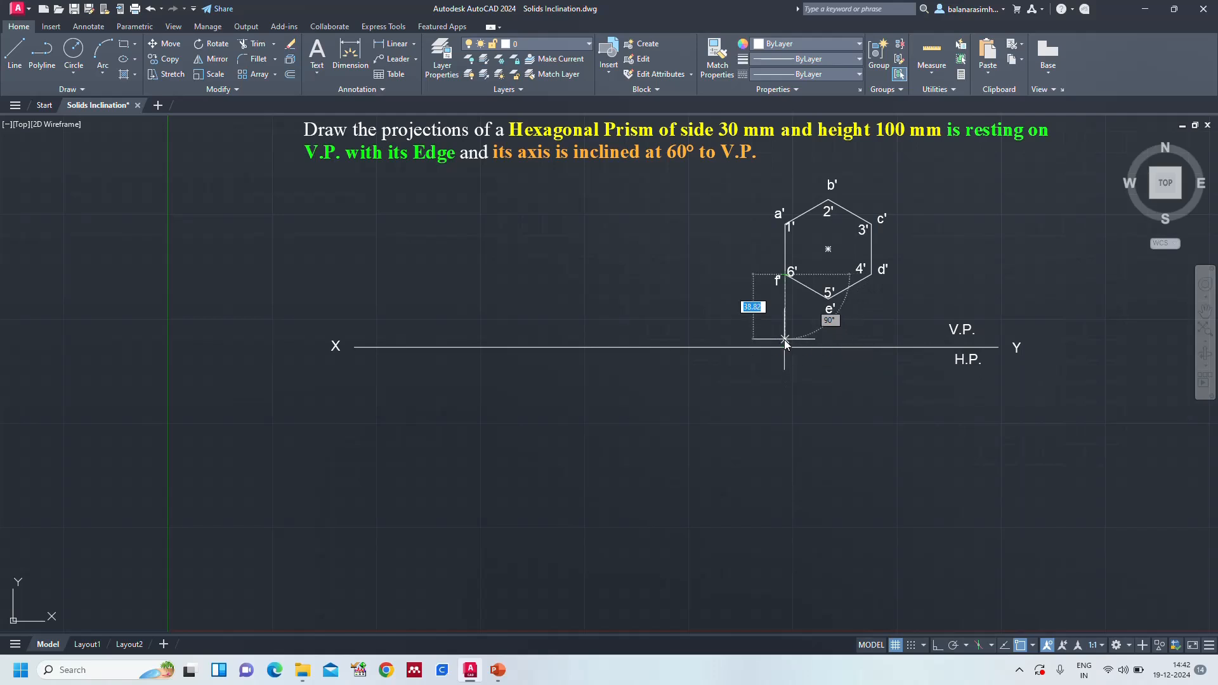
left_click(785, 276)
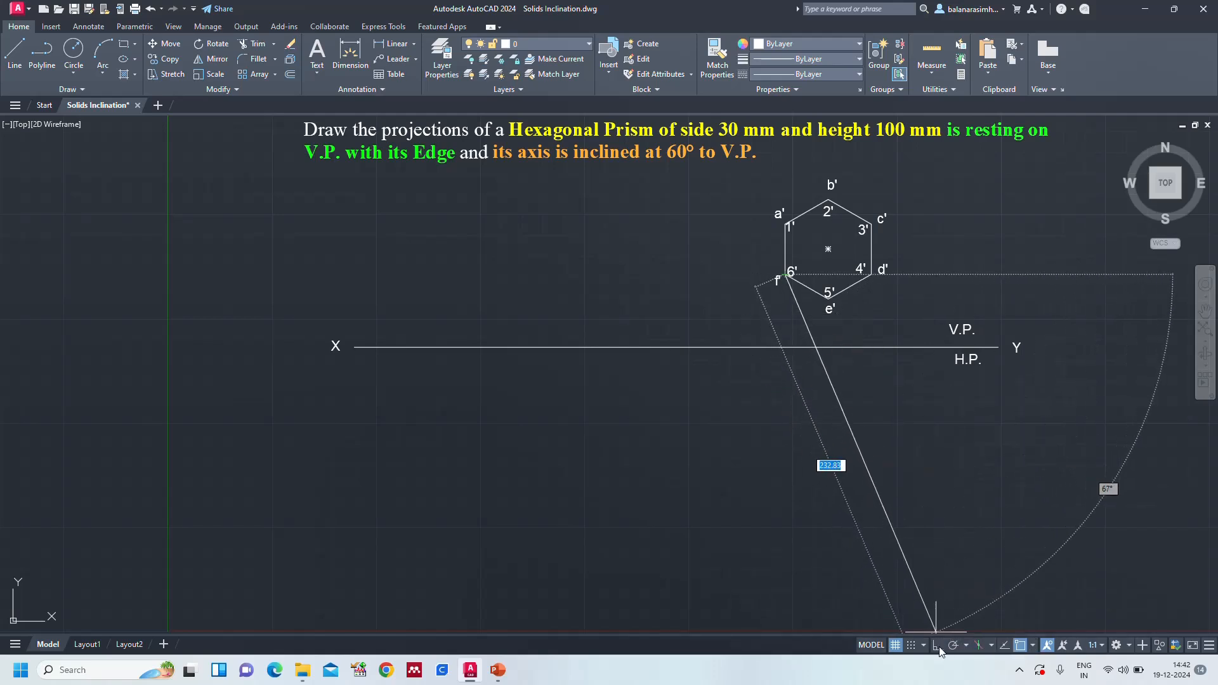
left_click(938, 646)
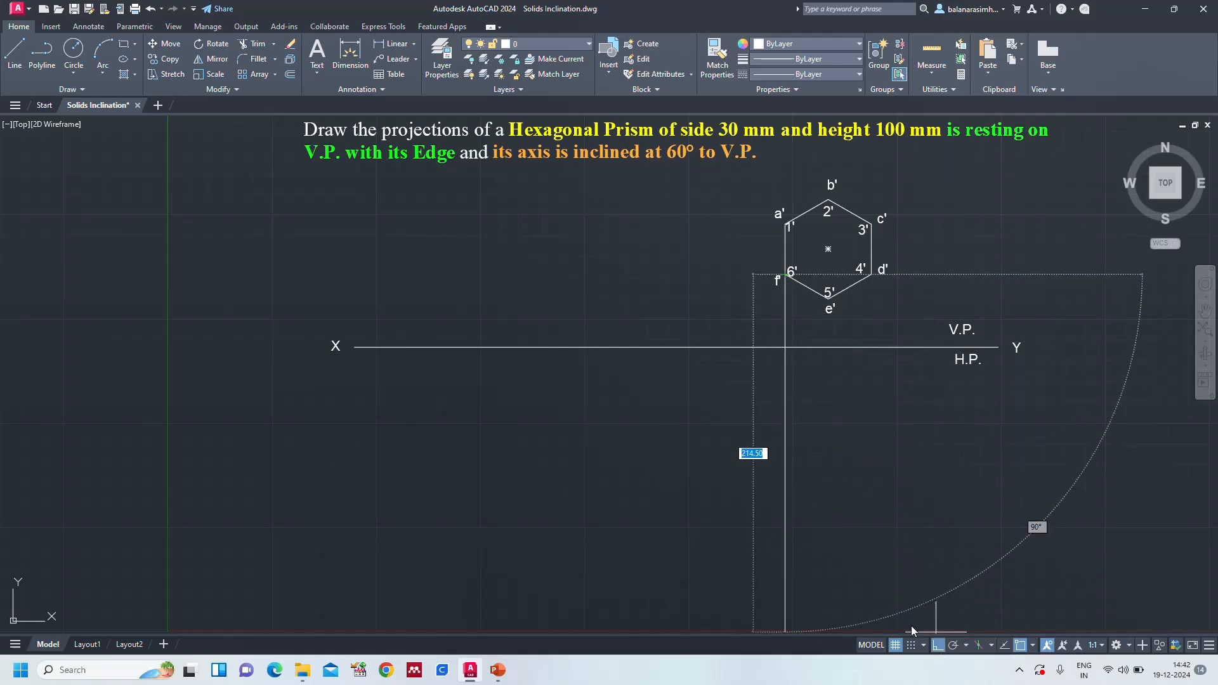
left_click(784, 347)
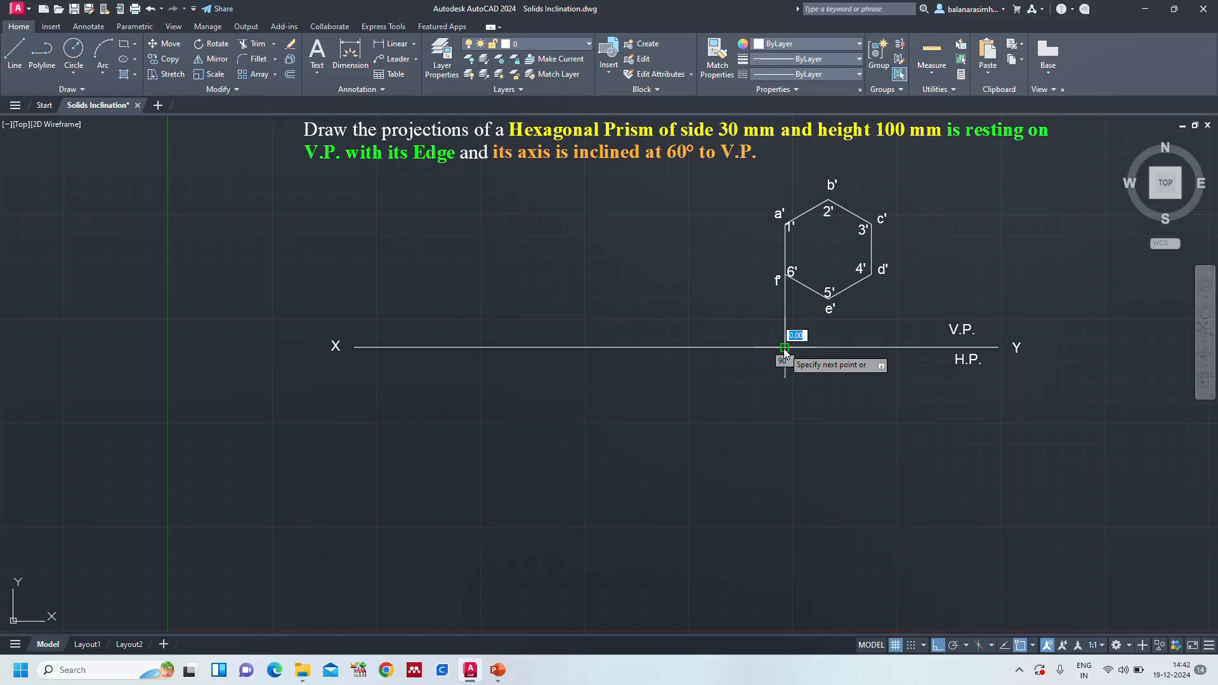
key("Return")
Draw vertical projectors from the hexagon corners e' and d' down to the XY line
key("Return")
left_click(828, 297)
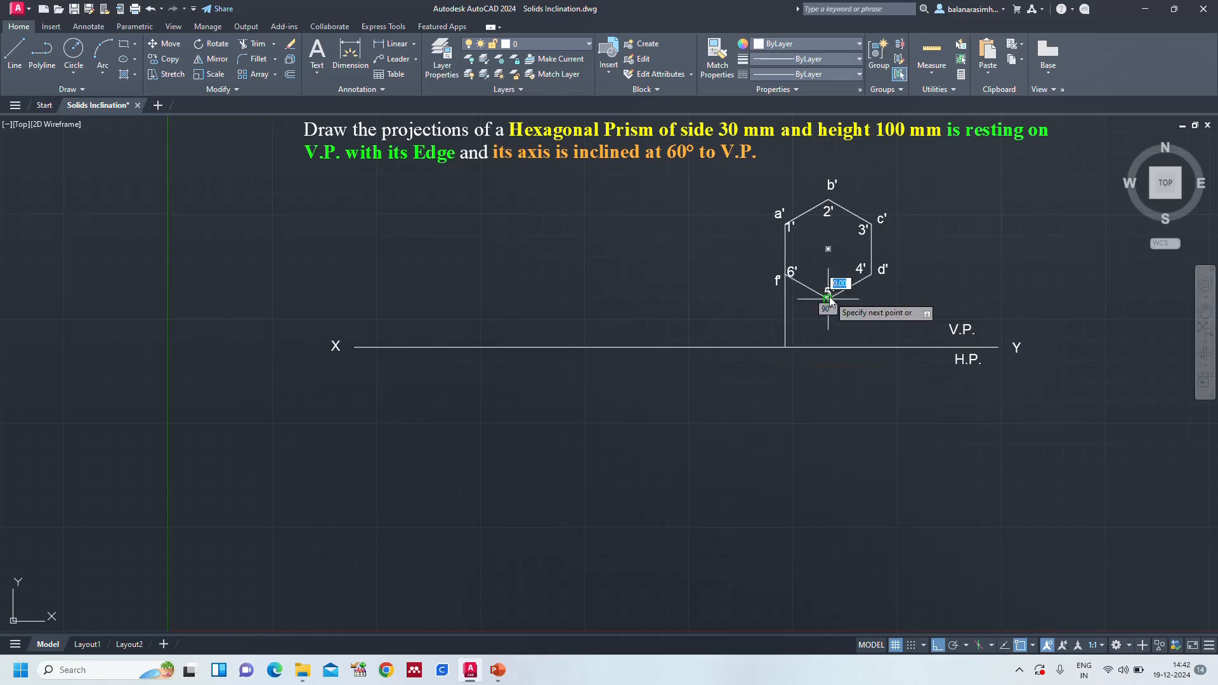
left_click(828, 347)
key("Return")
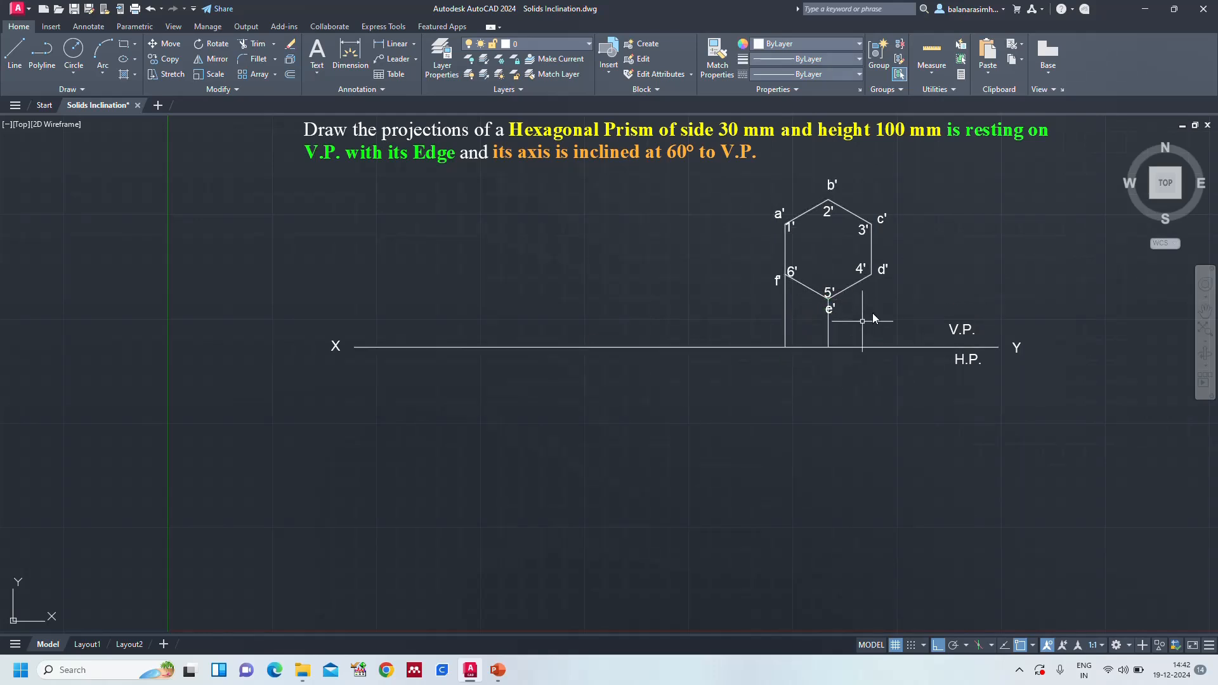
key("Return")
left_click(871, 274)
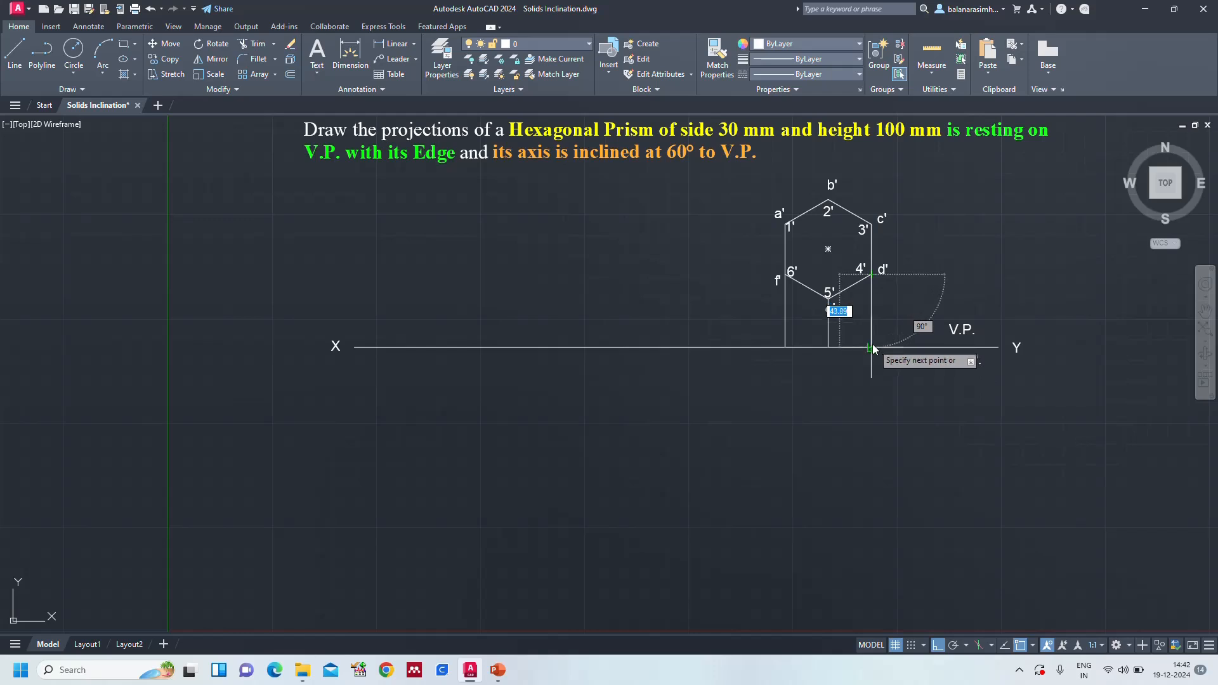
left_click(871, 347)
key("Return")
Draw a vertical line 100 mm long downward from the point where the e' projector meets XY
key("Return")
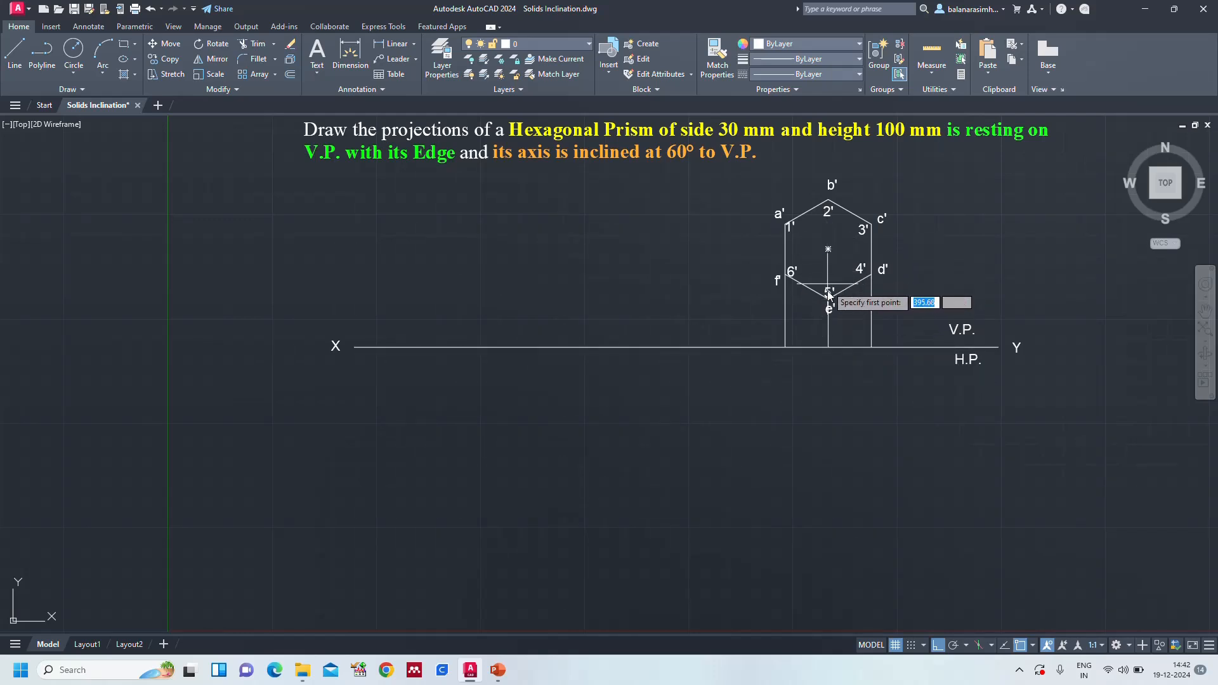
left_click(828, 347)
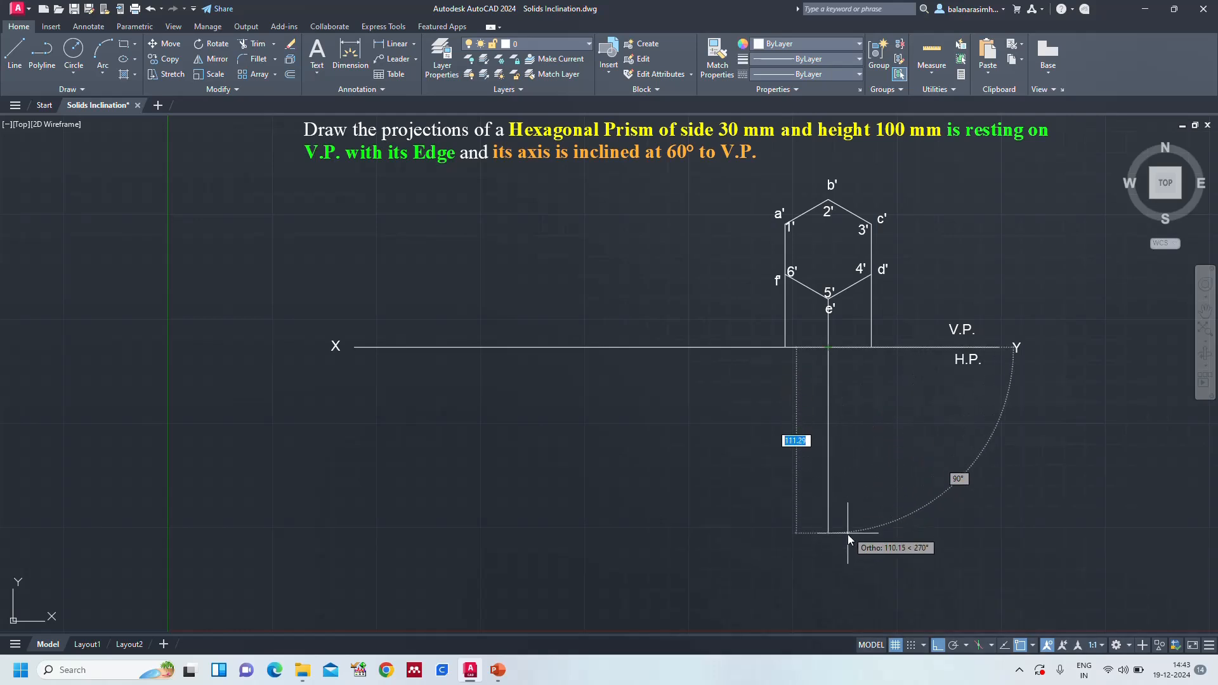
type("100")
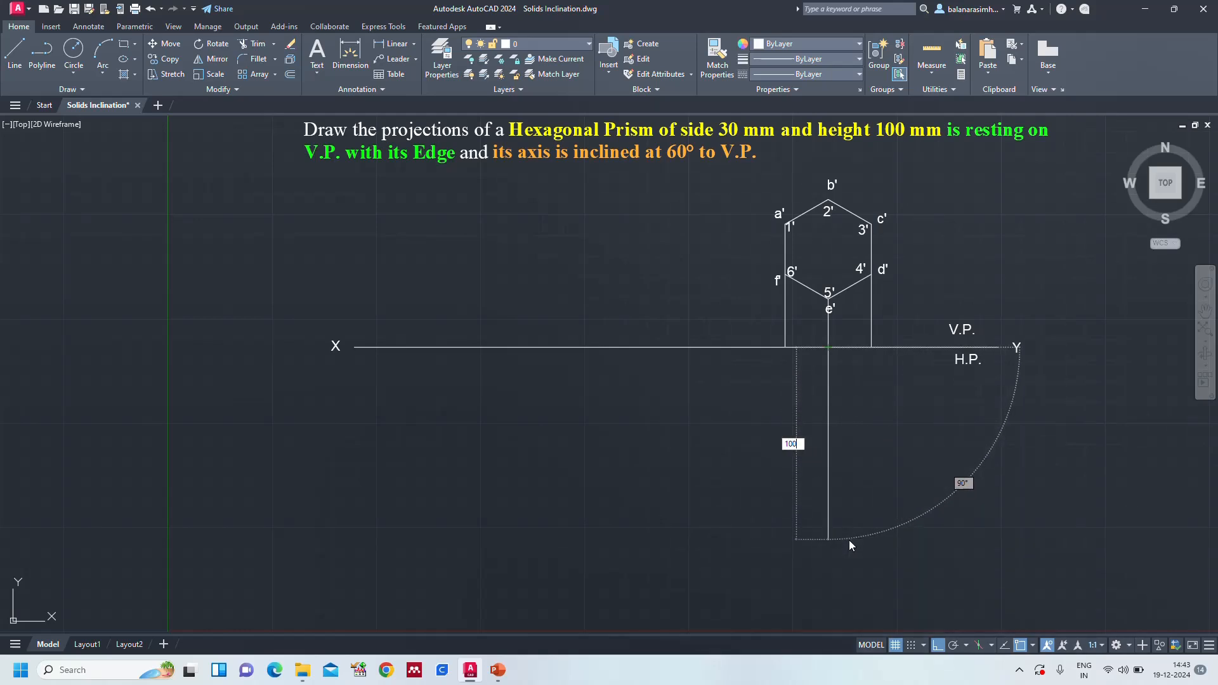
key("Return")
key("Return")
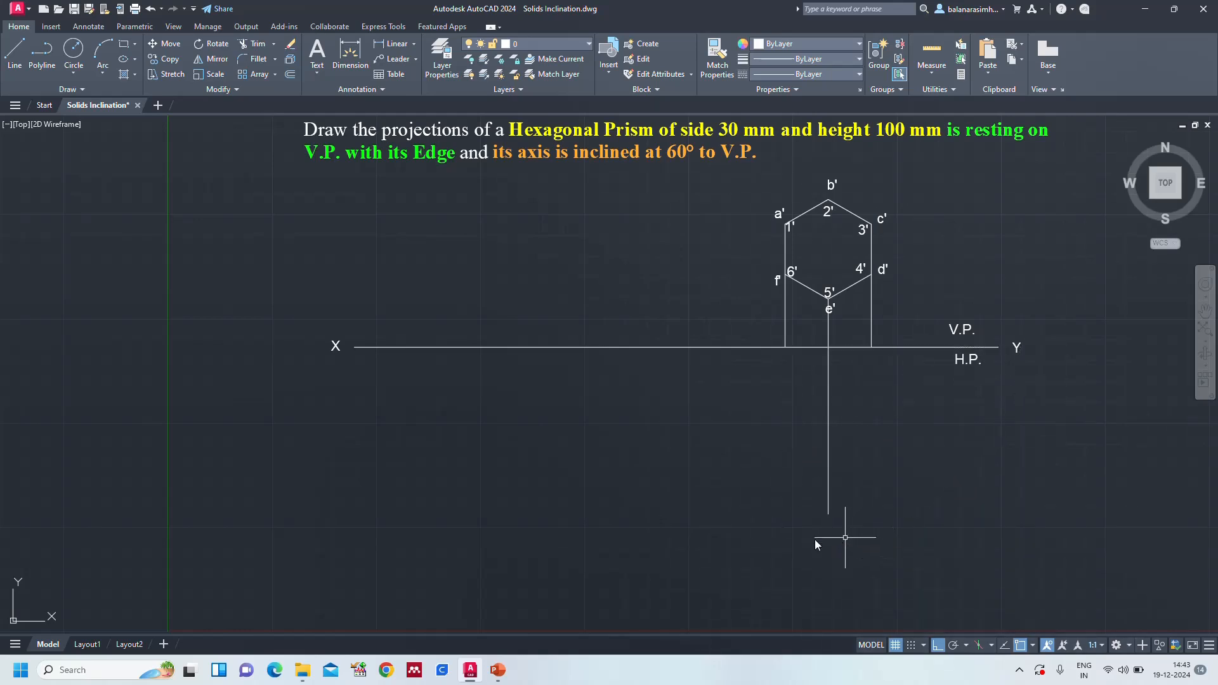
Switch to the PowerPoint slide to check the hexagonal prism's projections
left_click(497, 670)
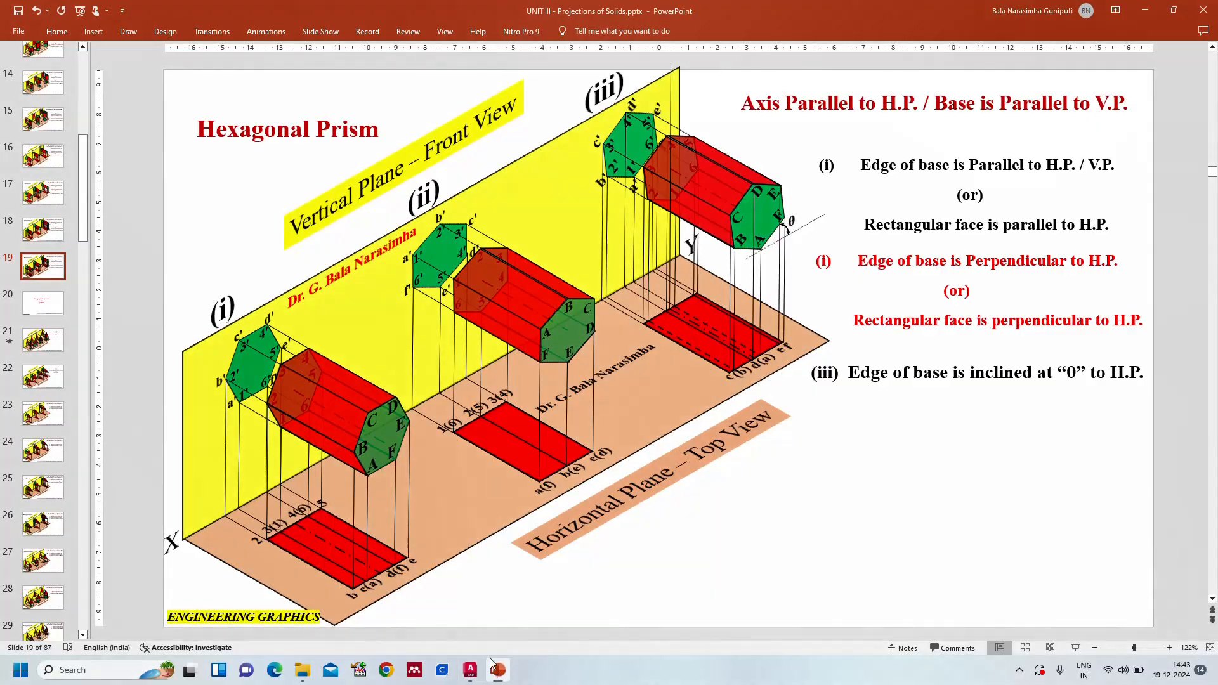
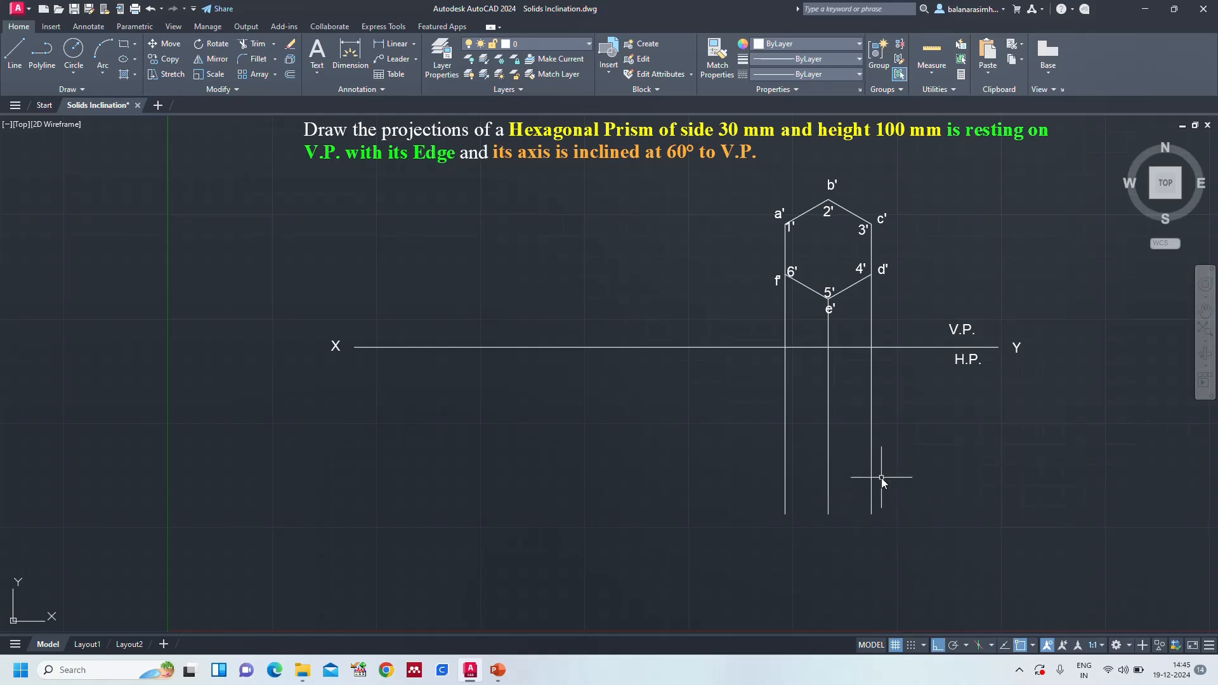
Draw two horizontal lines joining the outer vertical edges of the top view, one along XY and one across their lower ends
left_click(786, 347)
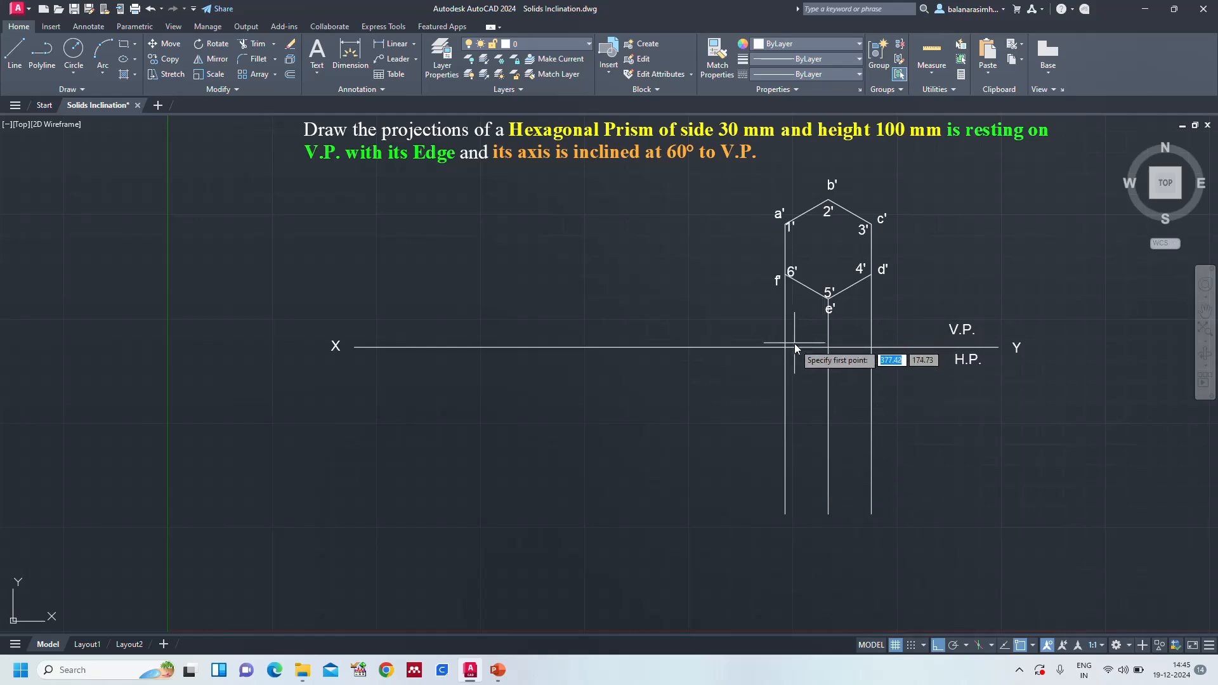
left_click(870, 348)
key("Escape")
key("space")
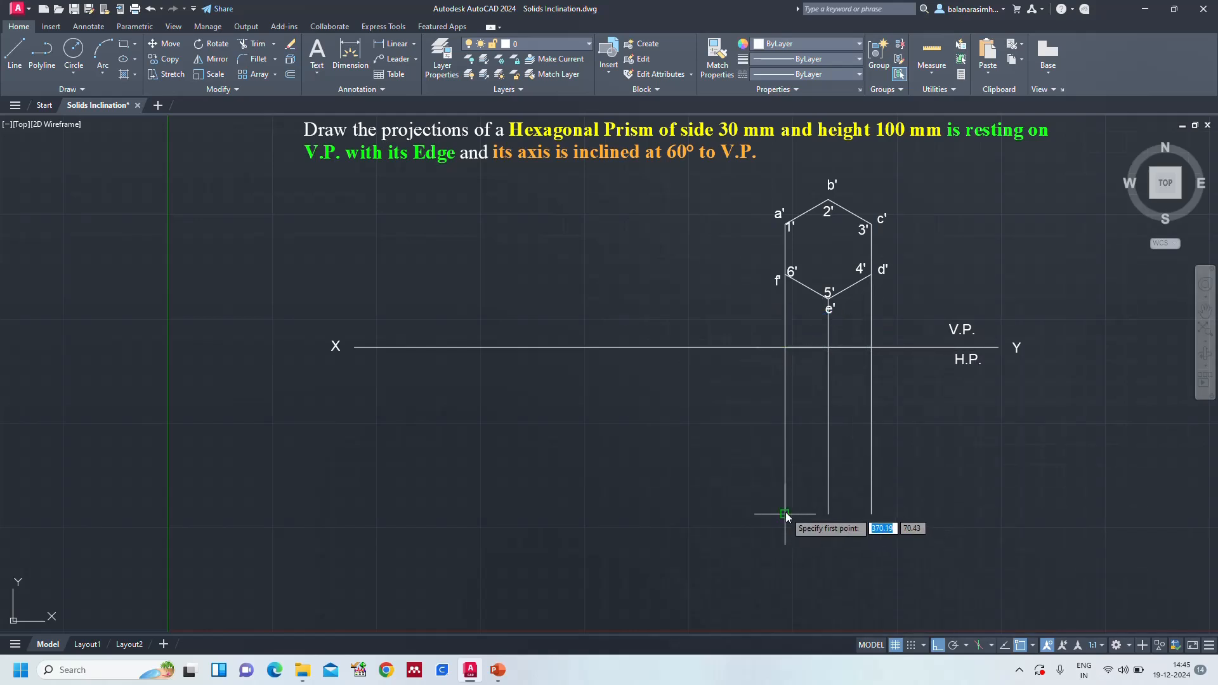
left_click(785, 514)
left_click(873, 514)
key("Escape")
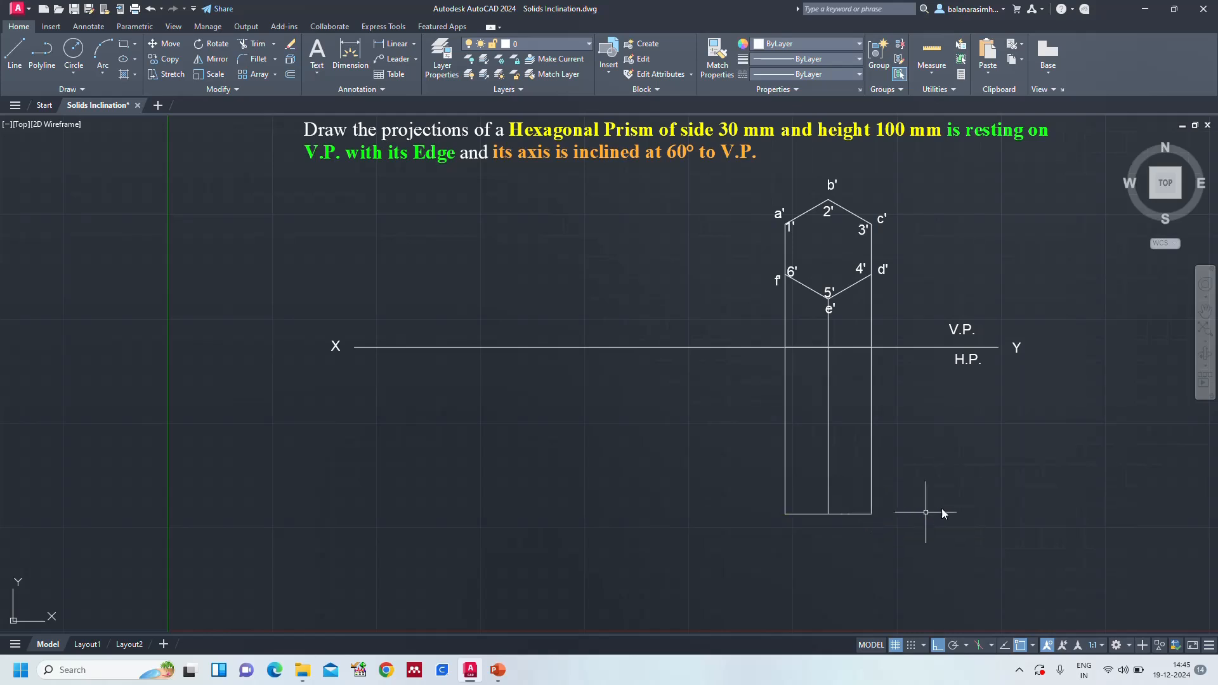
Add the text labels a(f), b(e) and c(d) at the lower ends of the top view's three vertical lines
type("text")
key("Return")
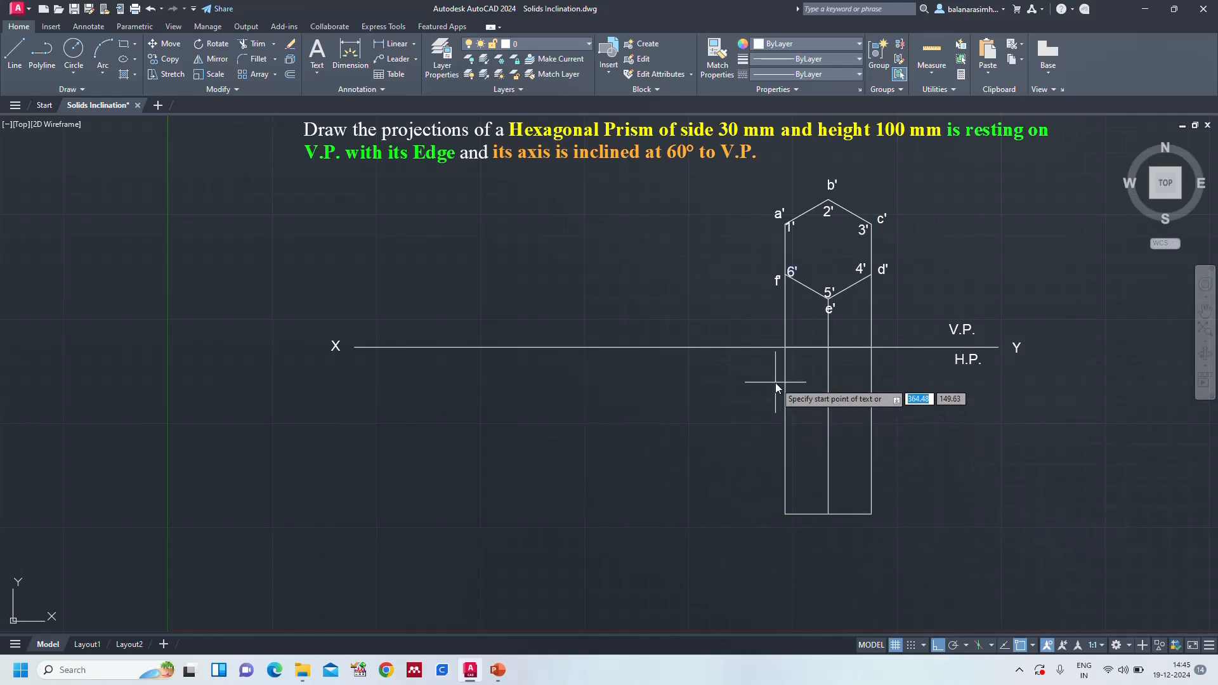
left_click(762, 516)
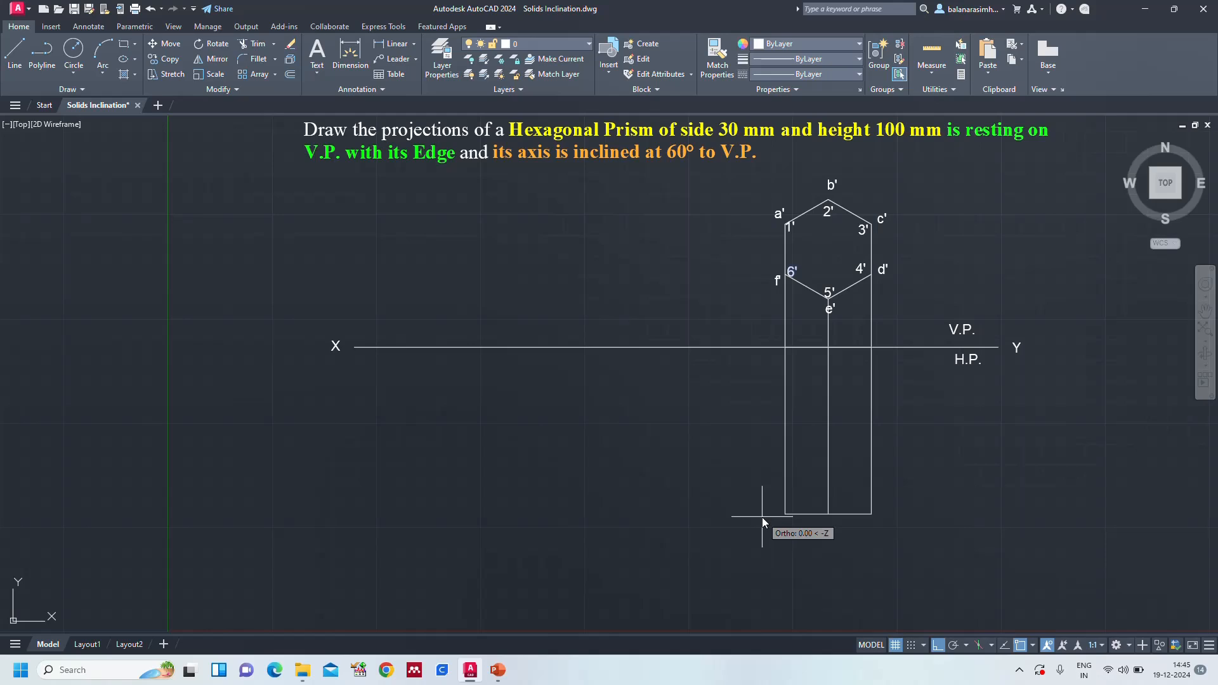
key("Return")
key("Return")
type("a(")
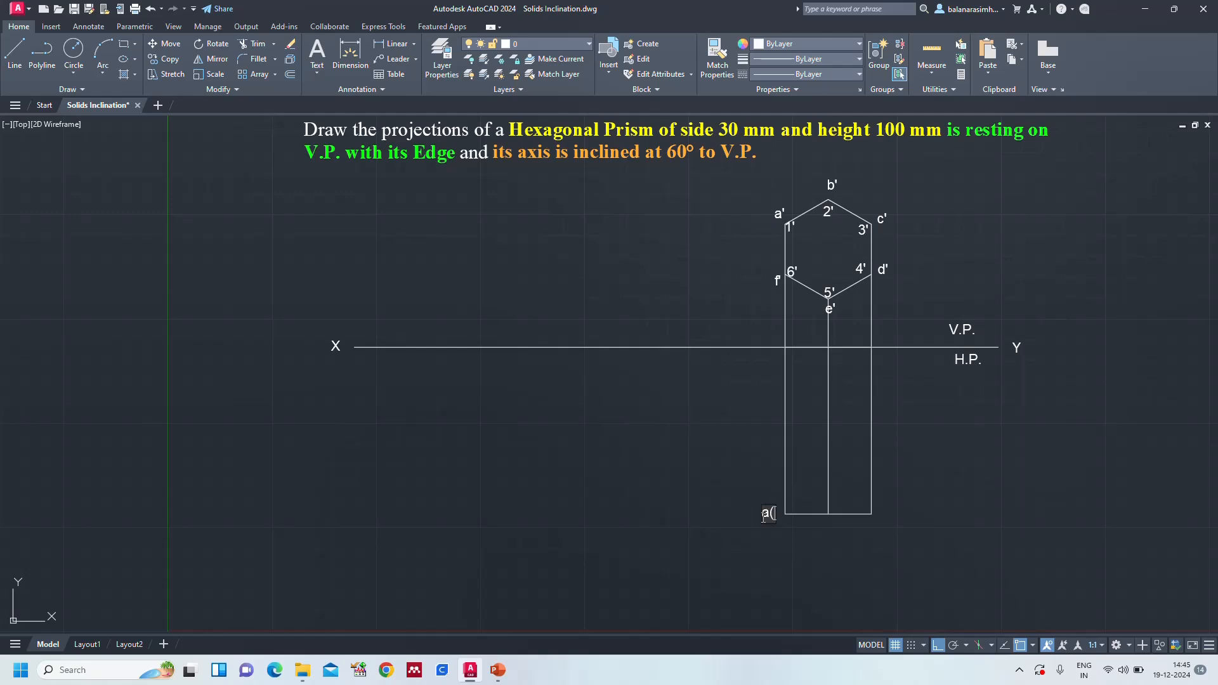
type("f)")
left_click(824, 534)
type("b(e)")
left_click(871, 528)
type("c(d)")
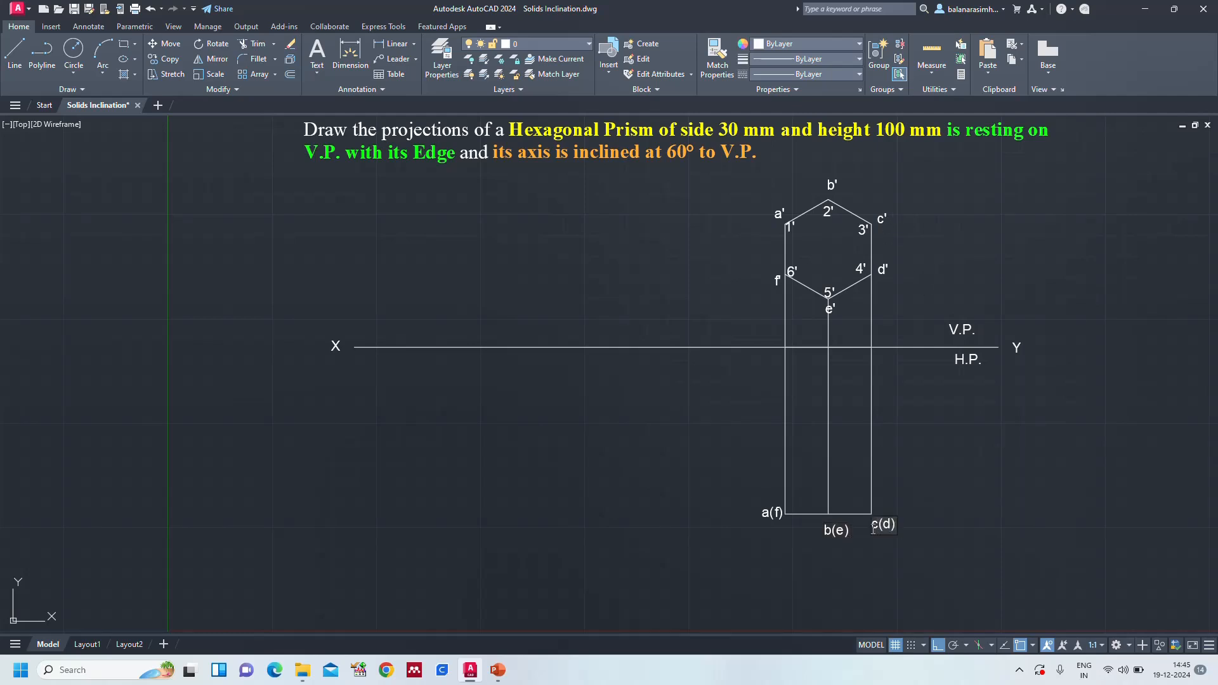
Add the text labels 1(6), 2(5) and 3(4) just above XY at the upper ends of the top view's vertical lines
left_click(935, 487)
type("1(6)")
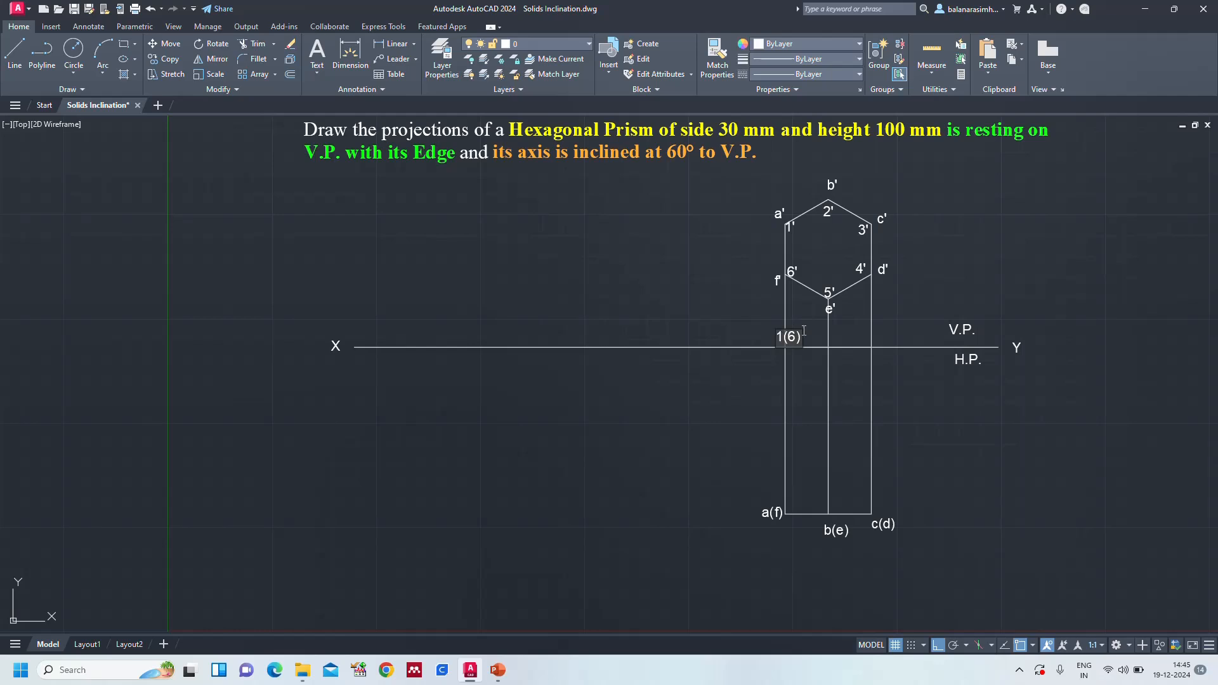
left_click(821, 345)
type("2(5)")
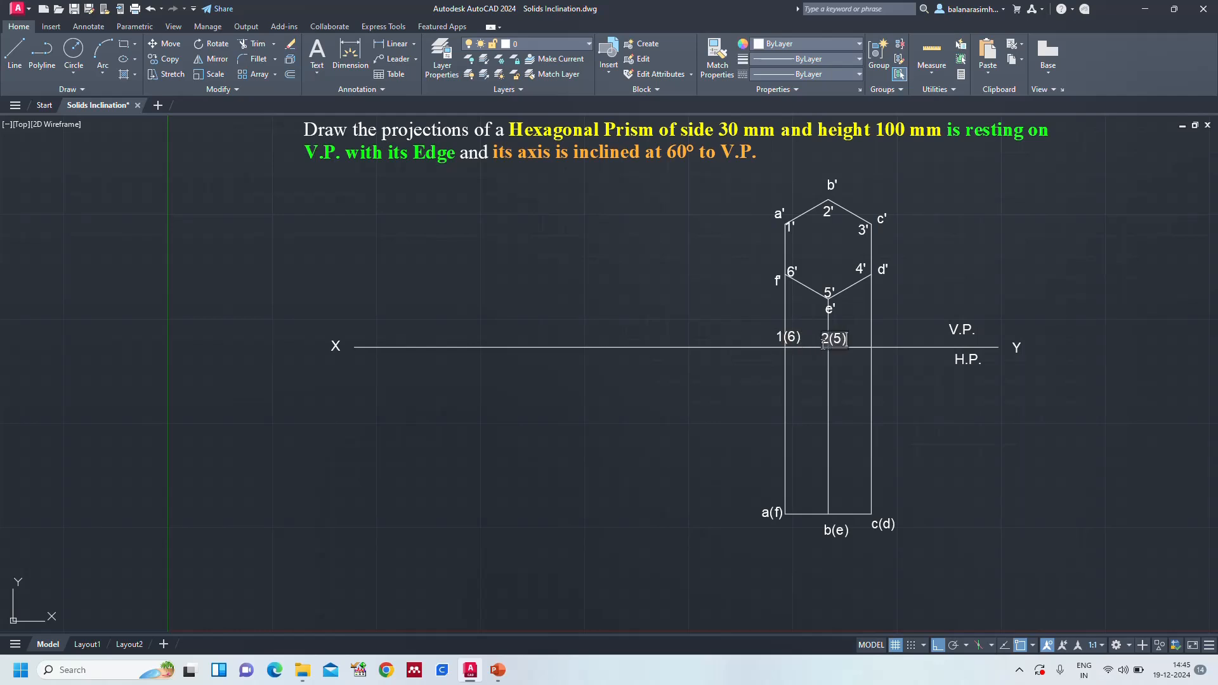
left_click(861, 339)
type("3(4)")
key("Return")
key("Return")
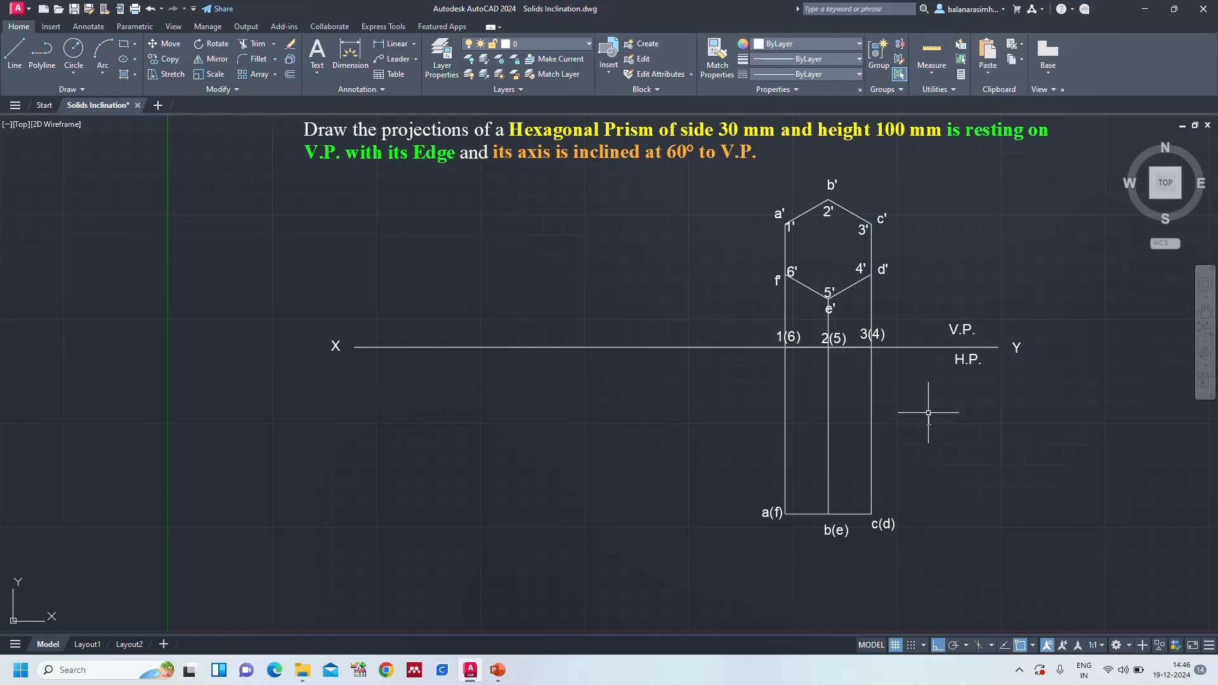
Switch to PowerPoint to check the prism's top view on the slide, and return to AutoCAD
left_click(501, 671)
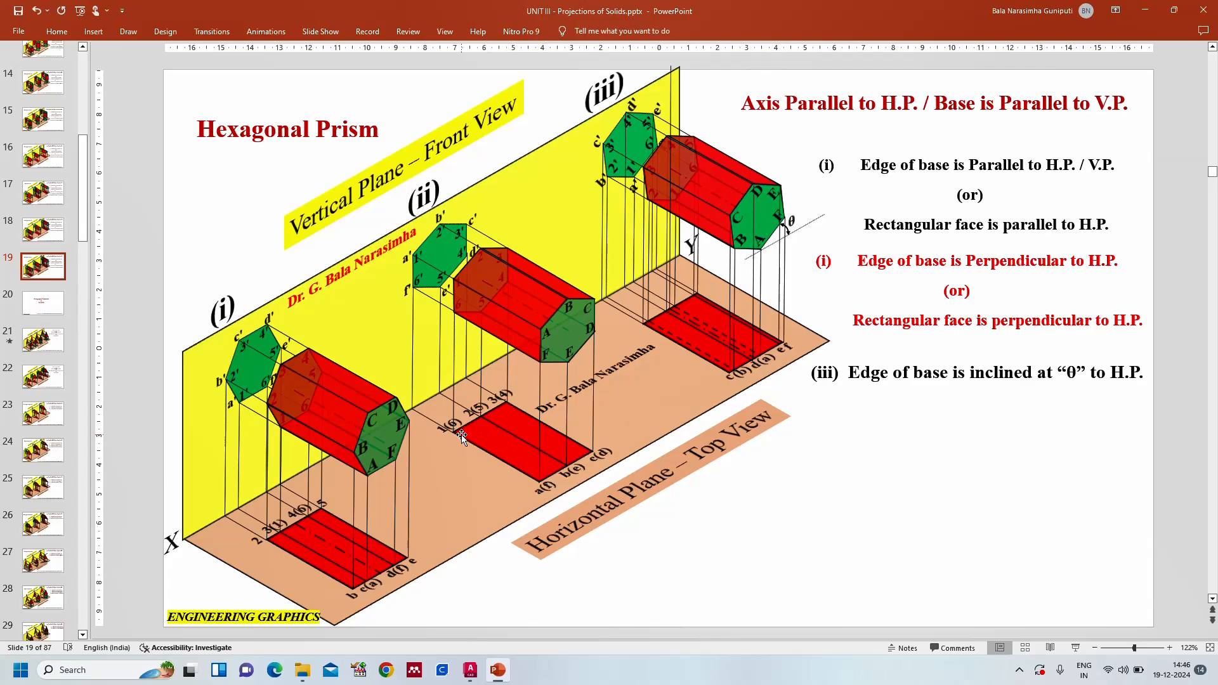
left_click(470, 671)
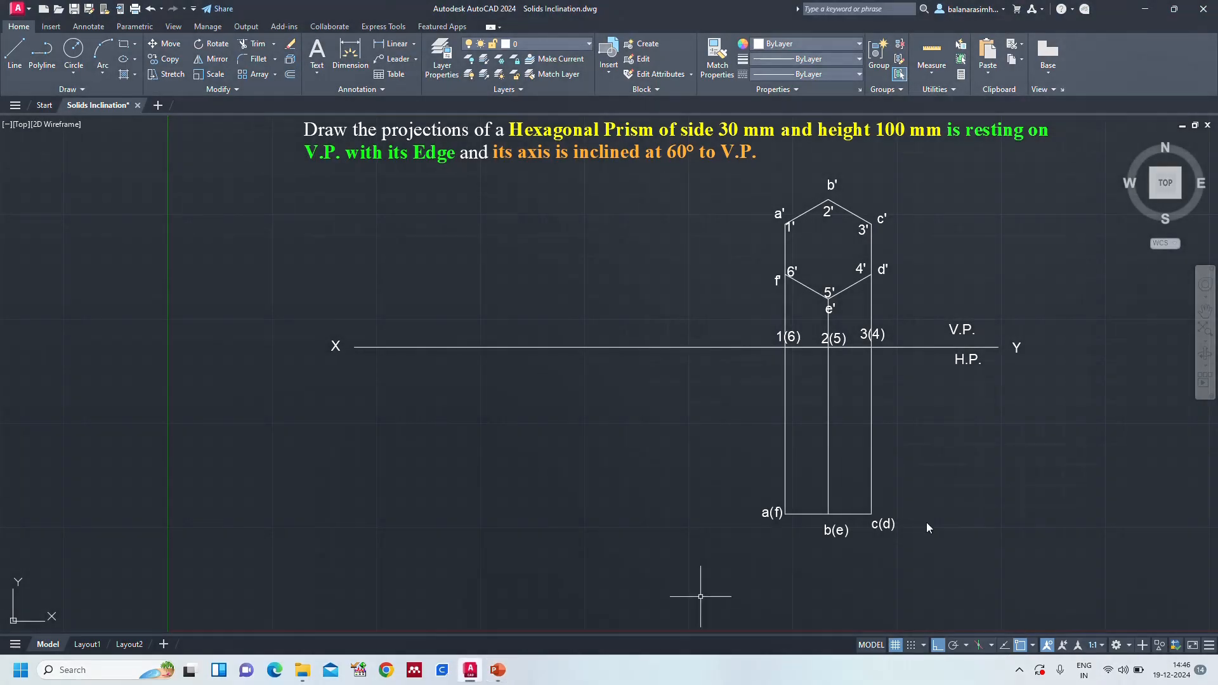
Set the color of the top view lines and the hexagon to orange 248,153,30 and their lineweight to 0.35 mm
left_click(920, 418)
left_click(712, 423)
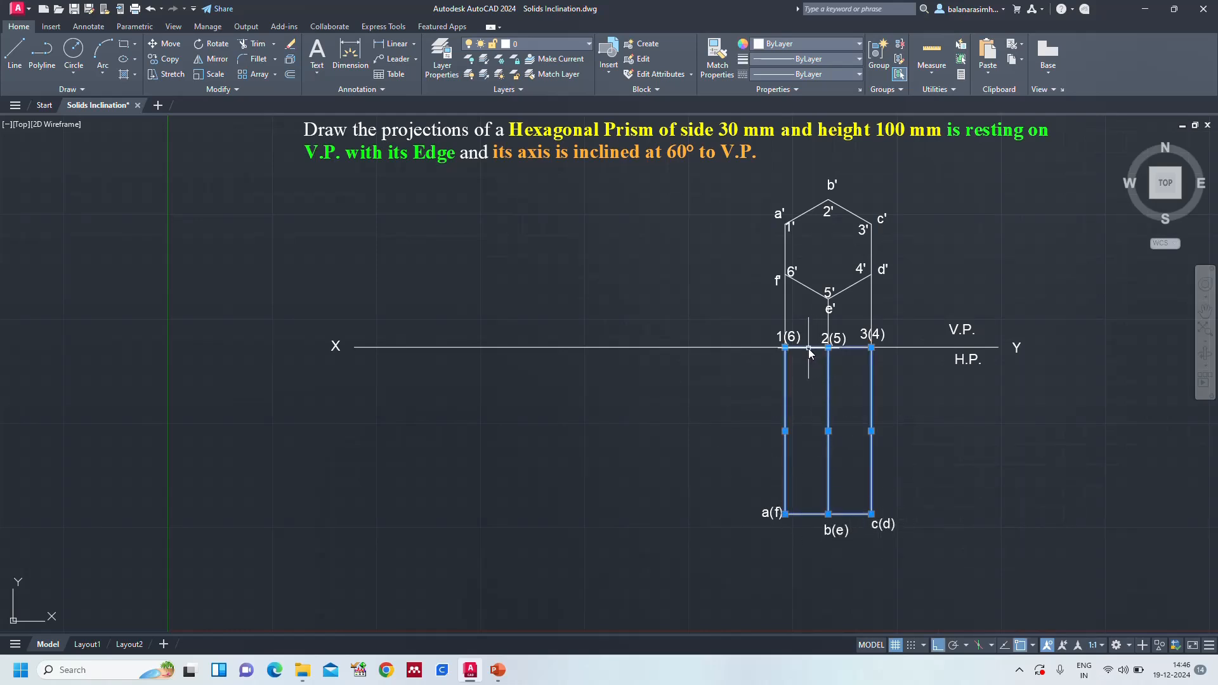
left_click(800, 44)
left_click(852, 211)
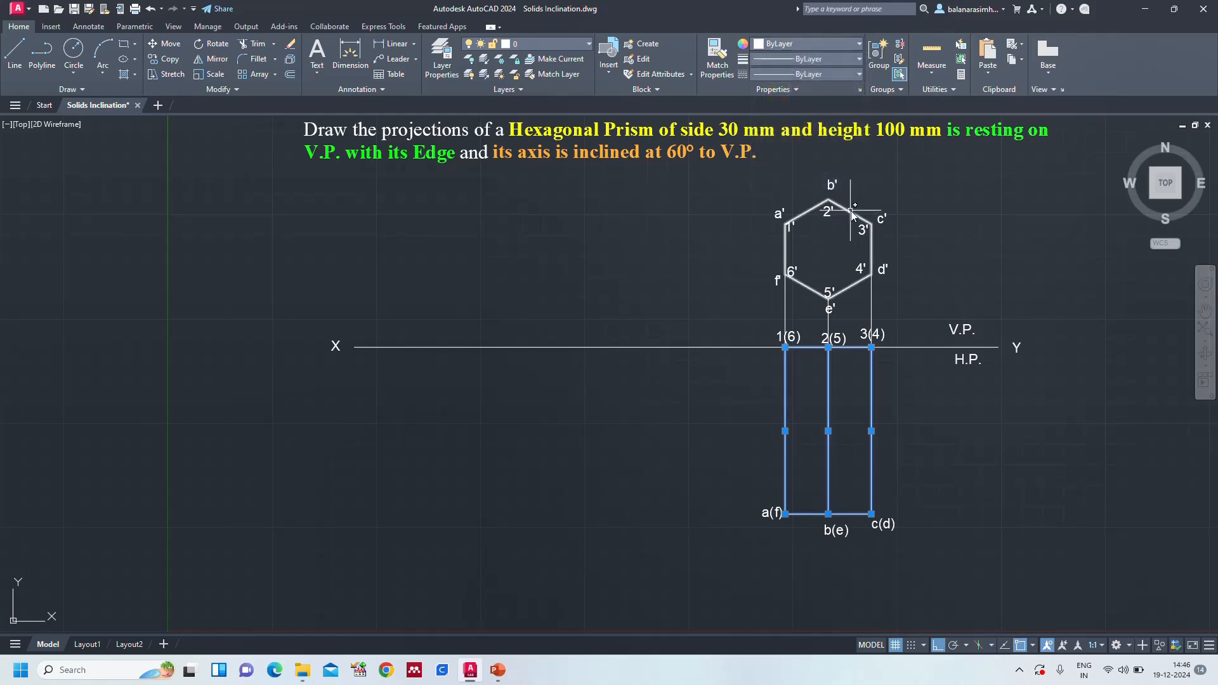
left_click(851, 211)
left_click(779, 43)
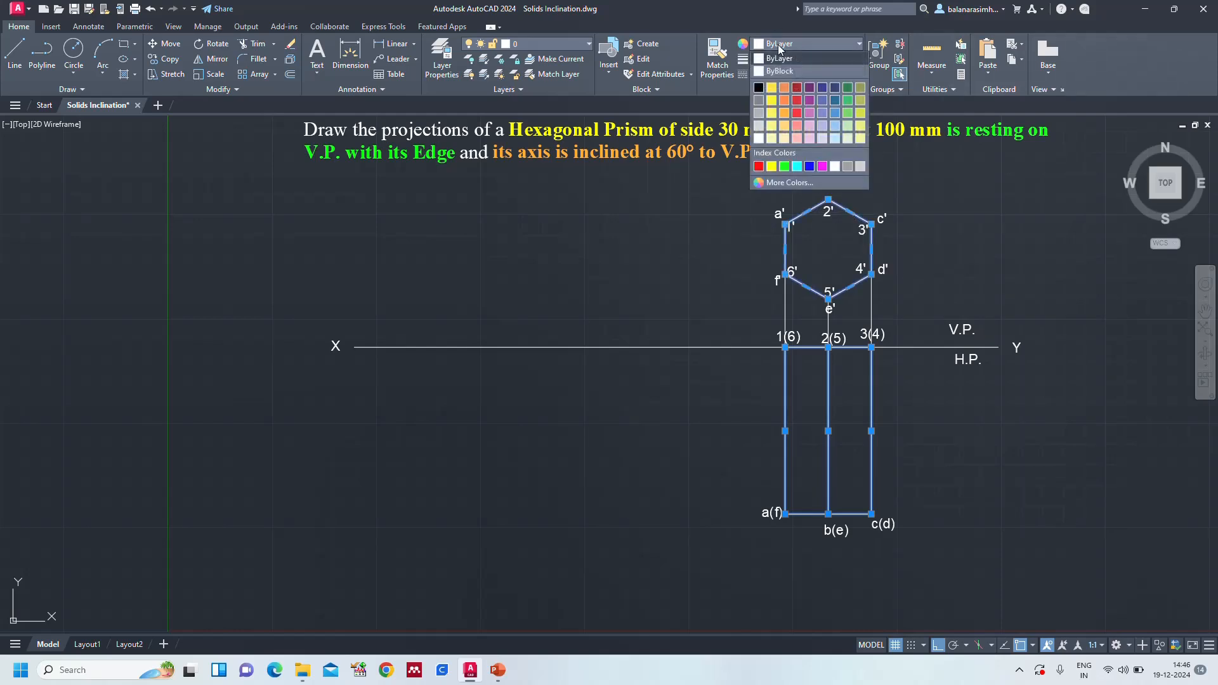
left_click(785, 115)
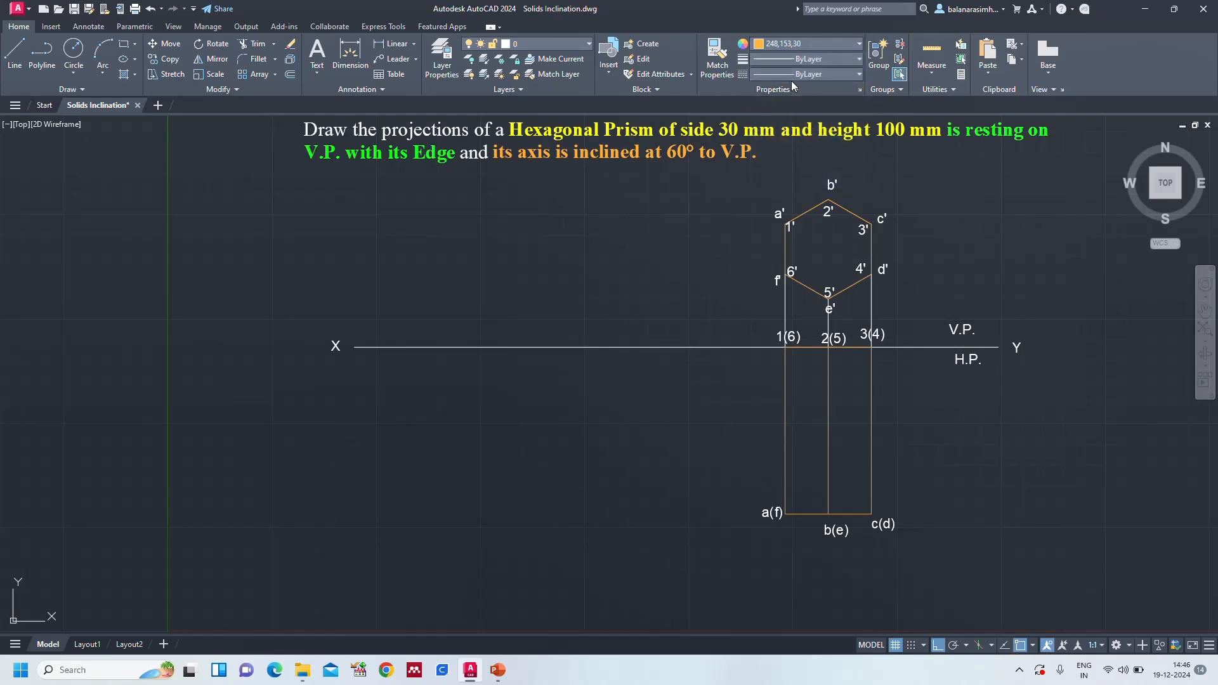
left_click(786, 59)
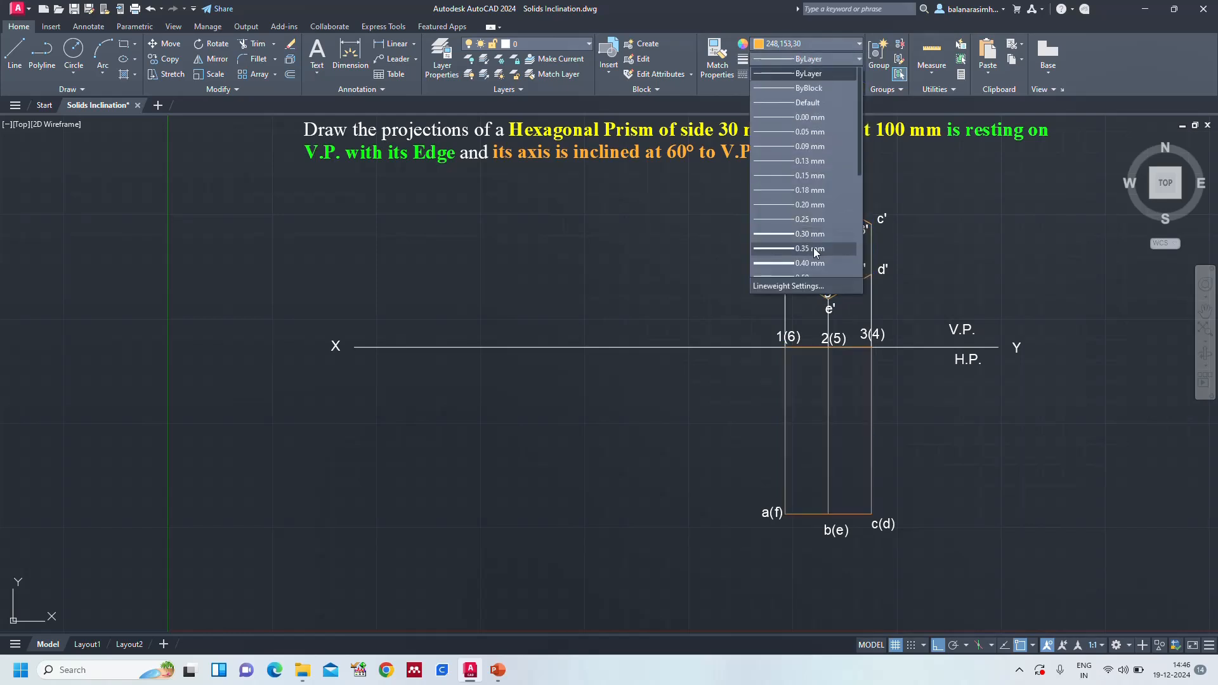
left_click(811, 248)
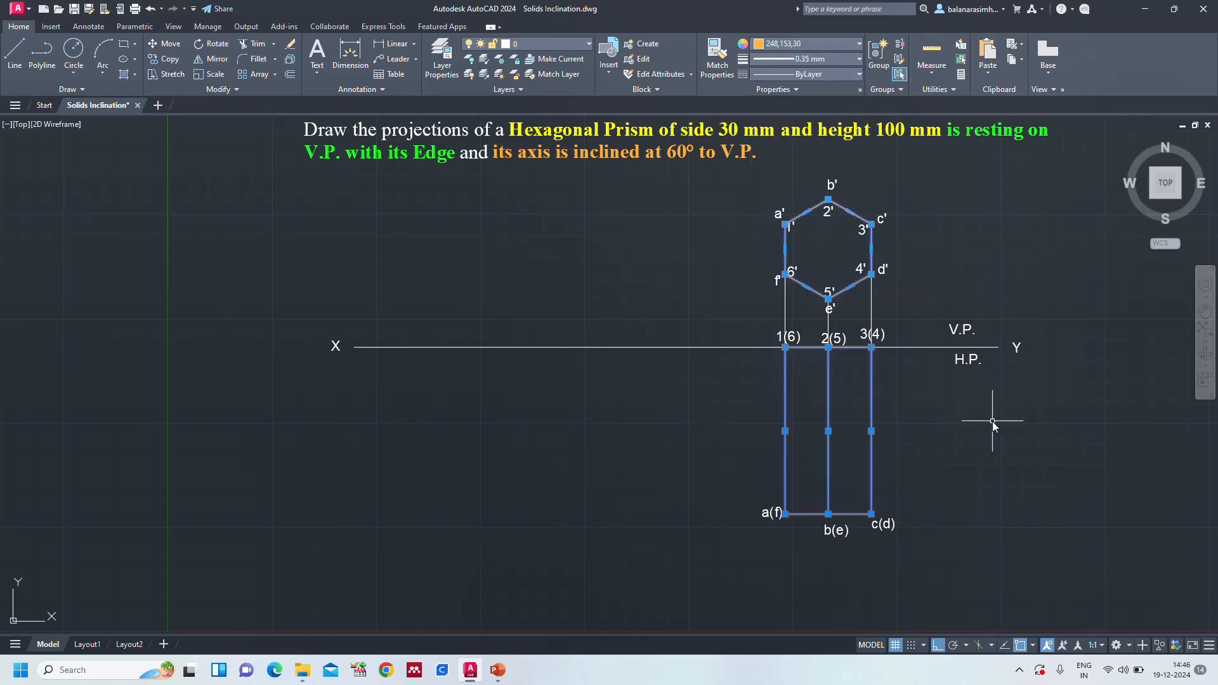
key("Escape")
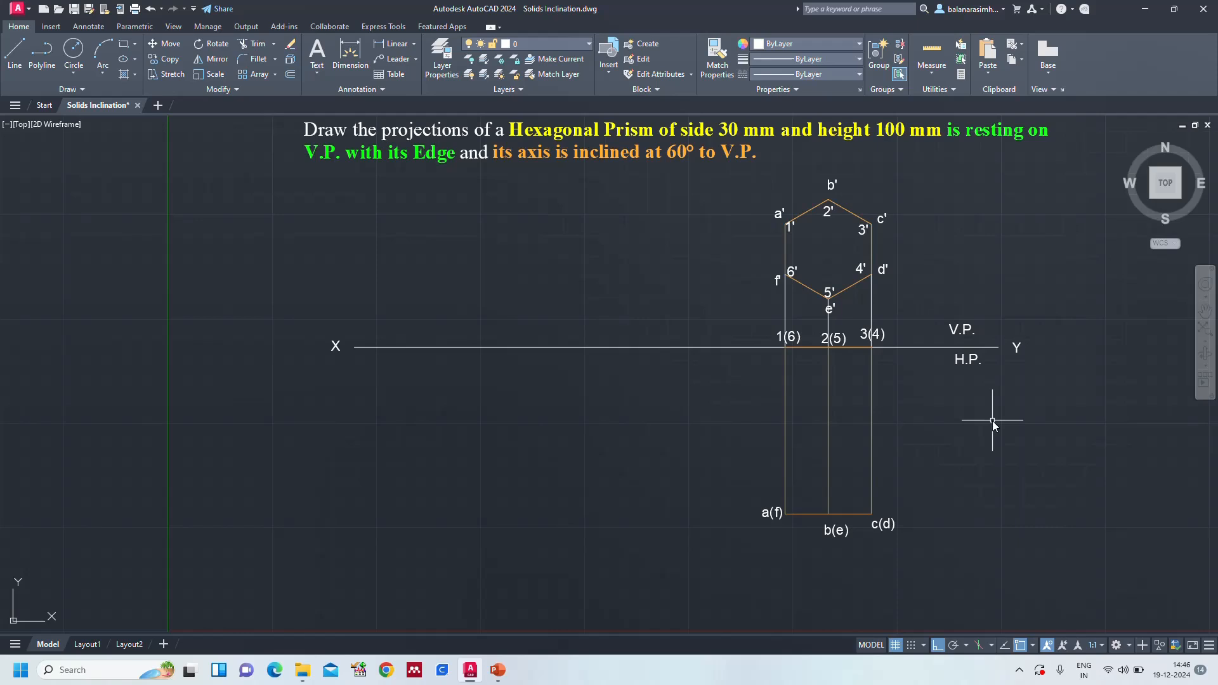
Turn on lineweight display by setting LWDISPLAY to on
type("LWDISPLAY")
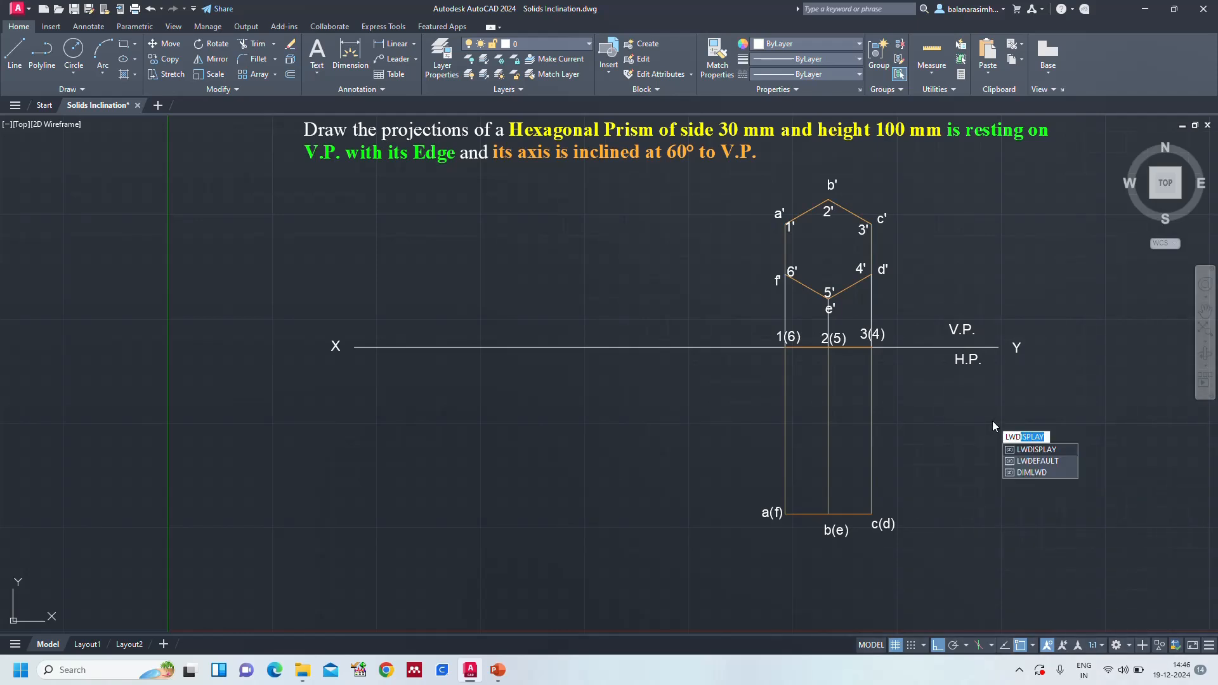
key("Return")
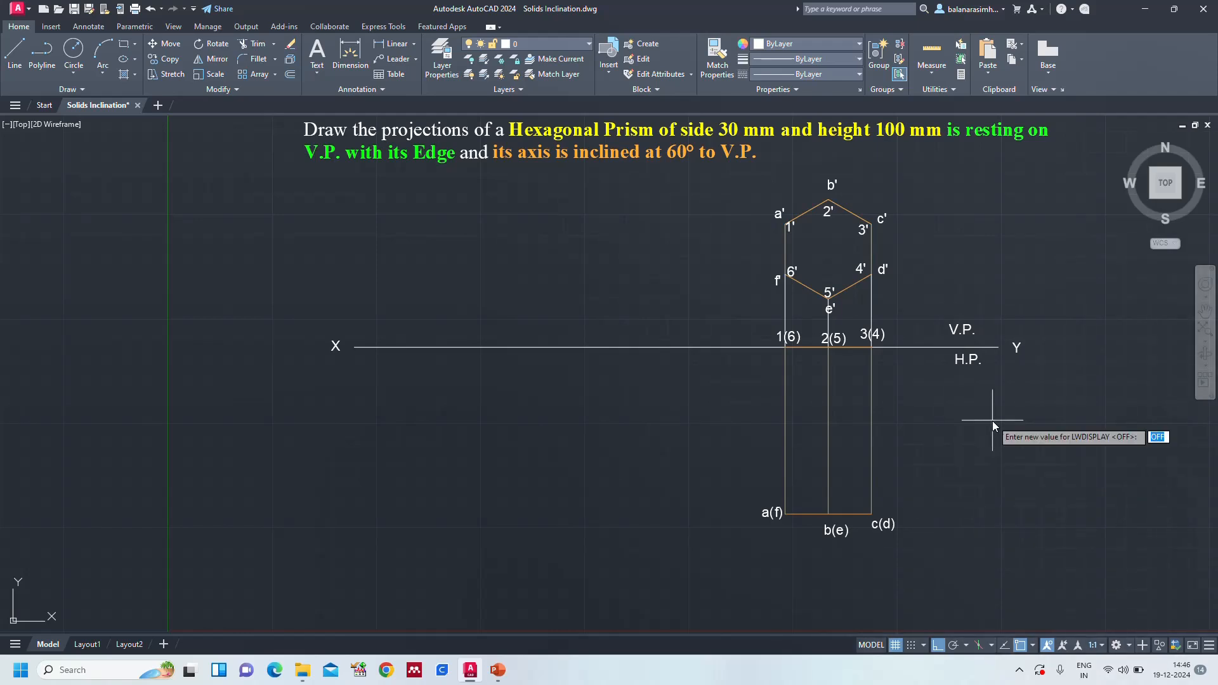
type("on")
key("Return")
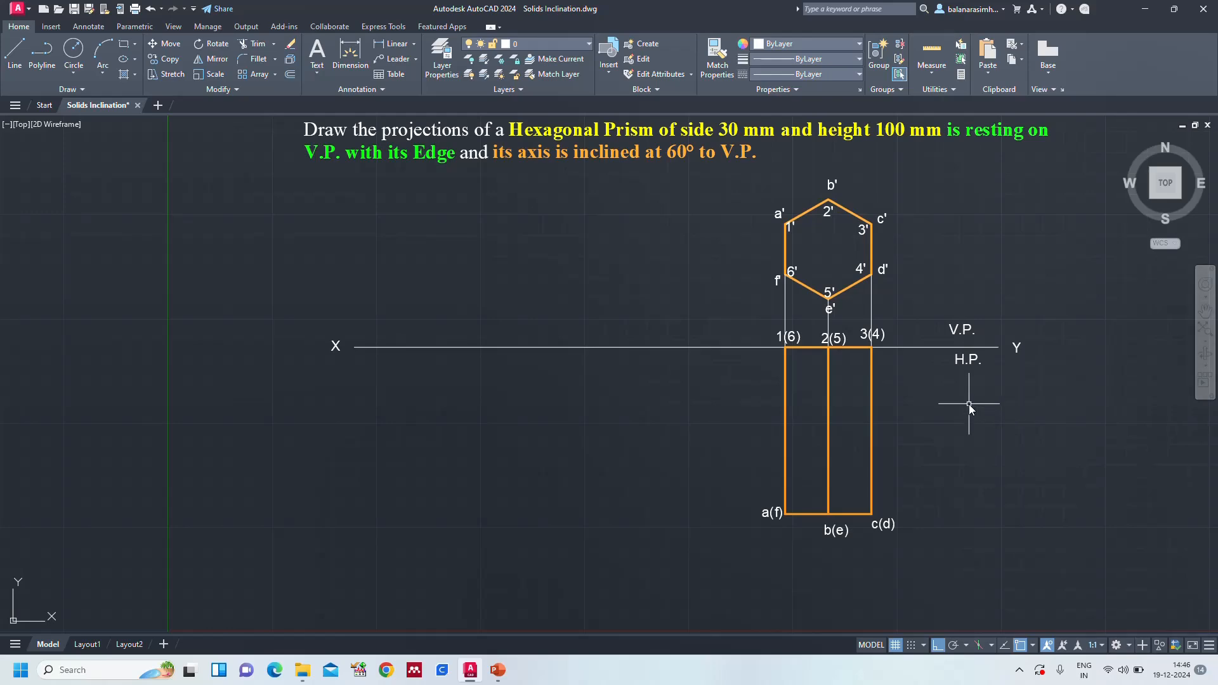
Dimension the top view's middle line from 2(5) to b(e), and reposition the dimension to the right of the top view
scroll(789, 549, "up", 2)
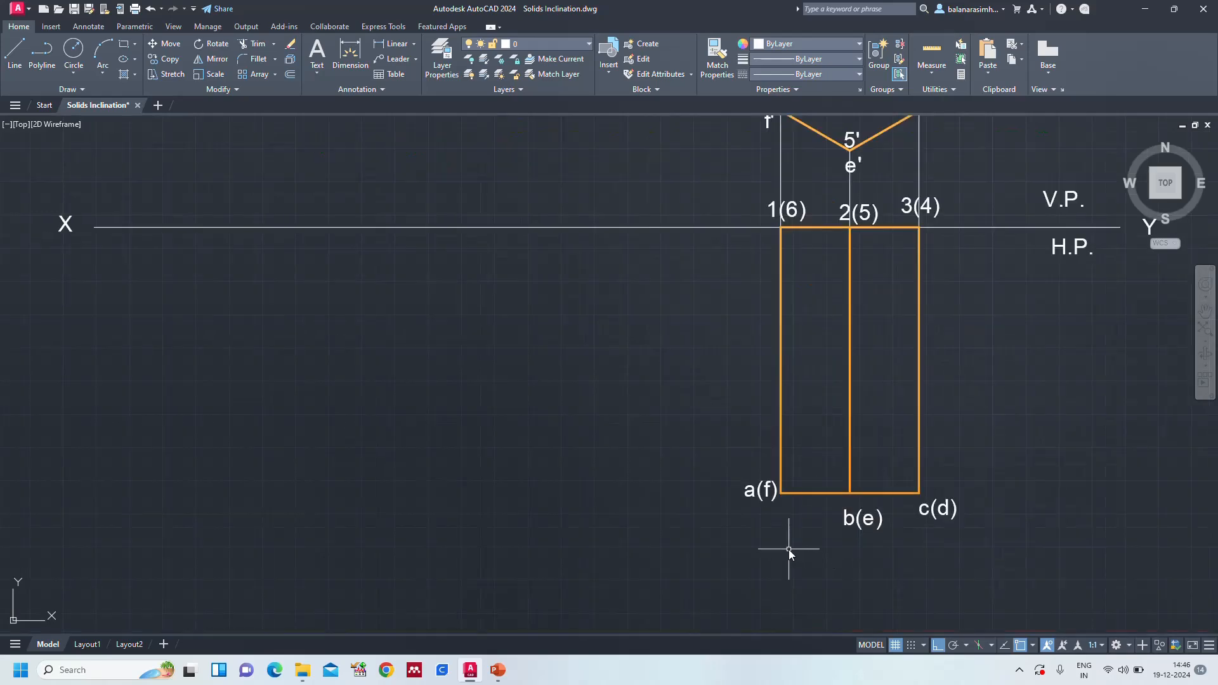
scroll(789, 549, "down", 2)
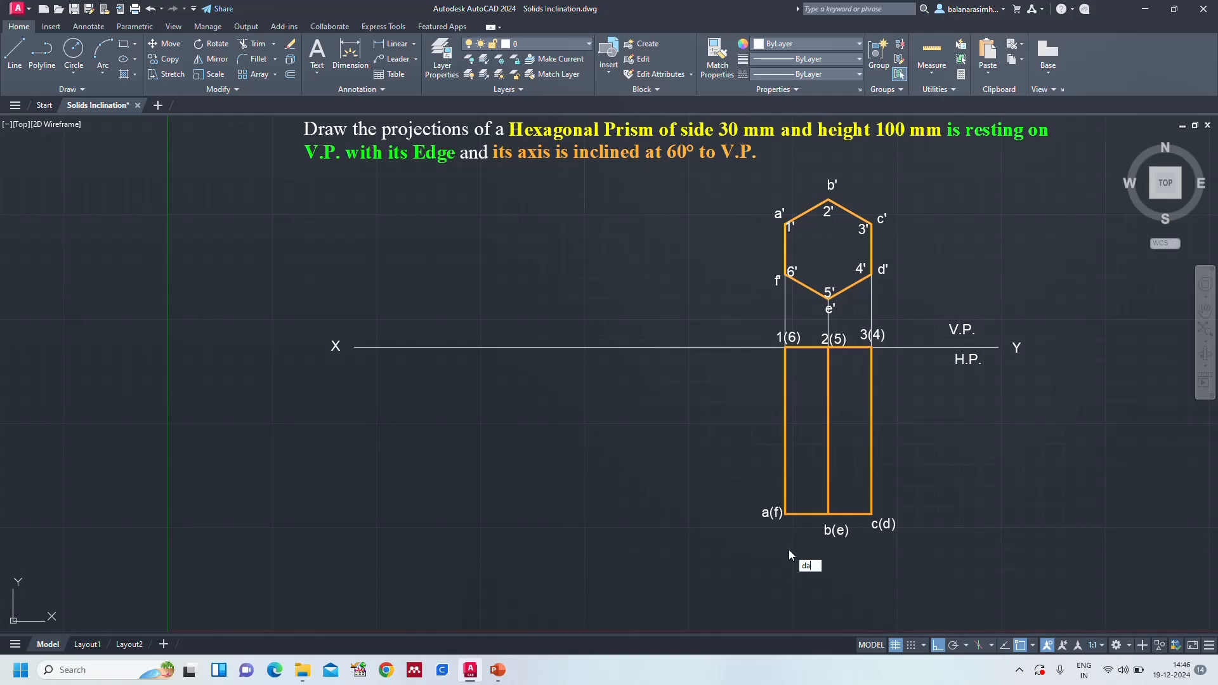
key("Return")
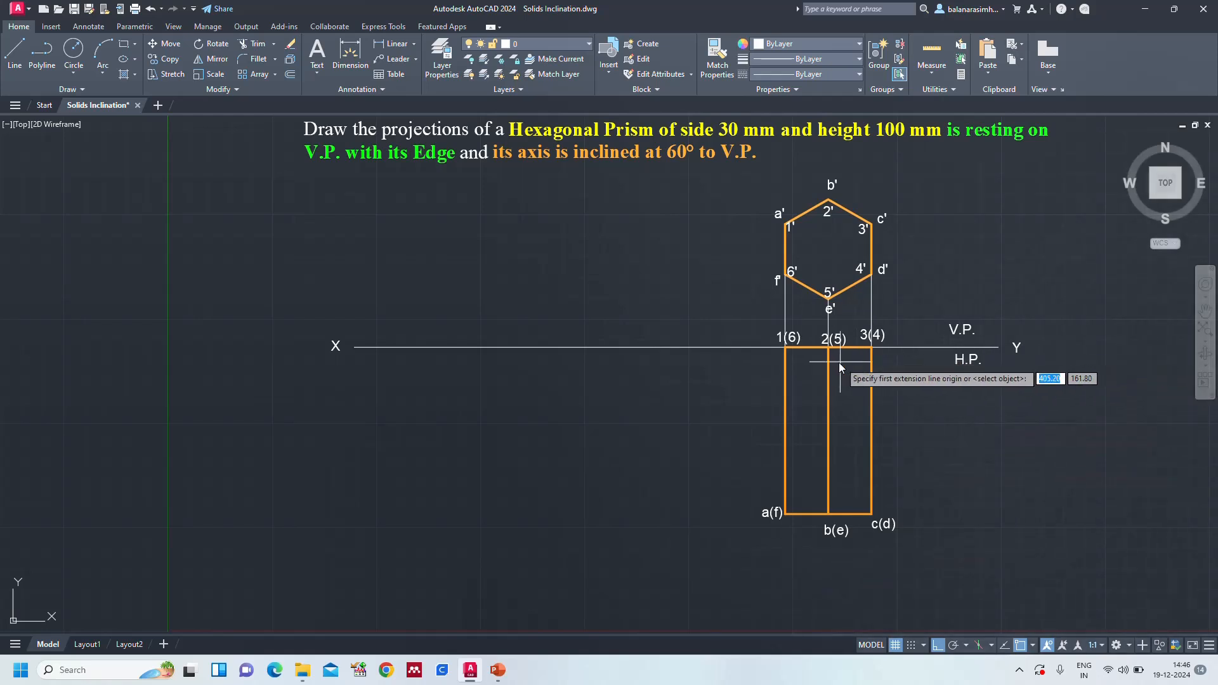
left_click(828, 348)
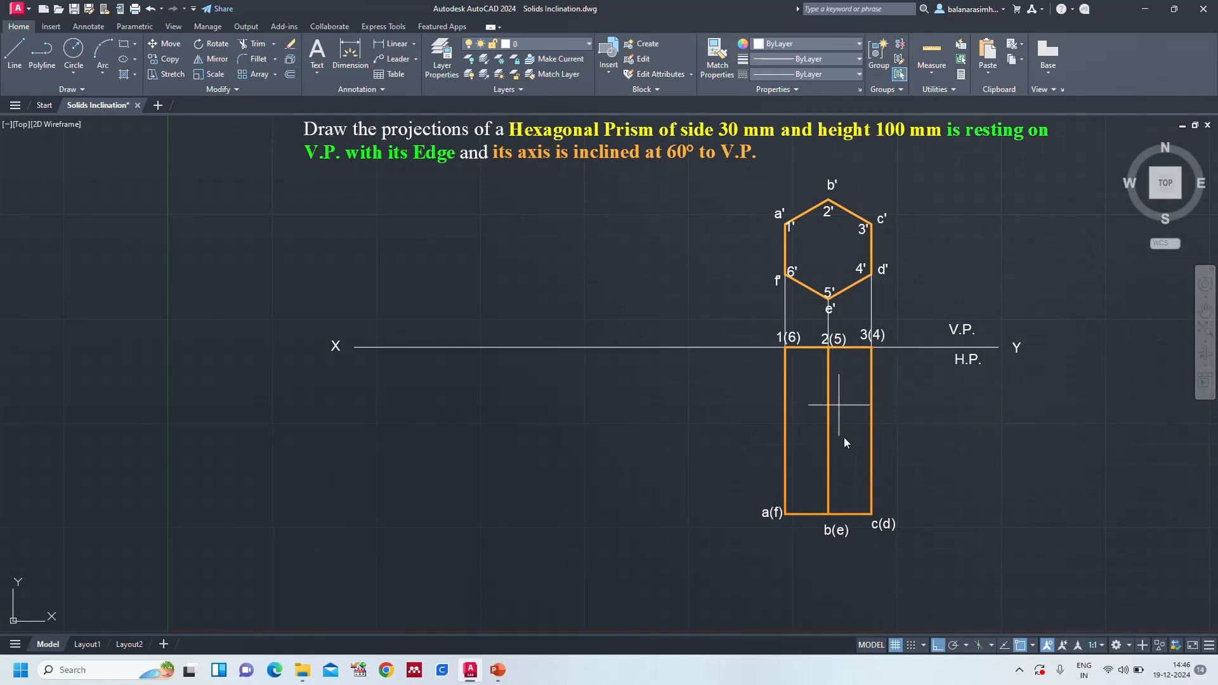
left_click(828, 514)
left_click(746, 526)
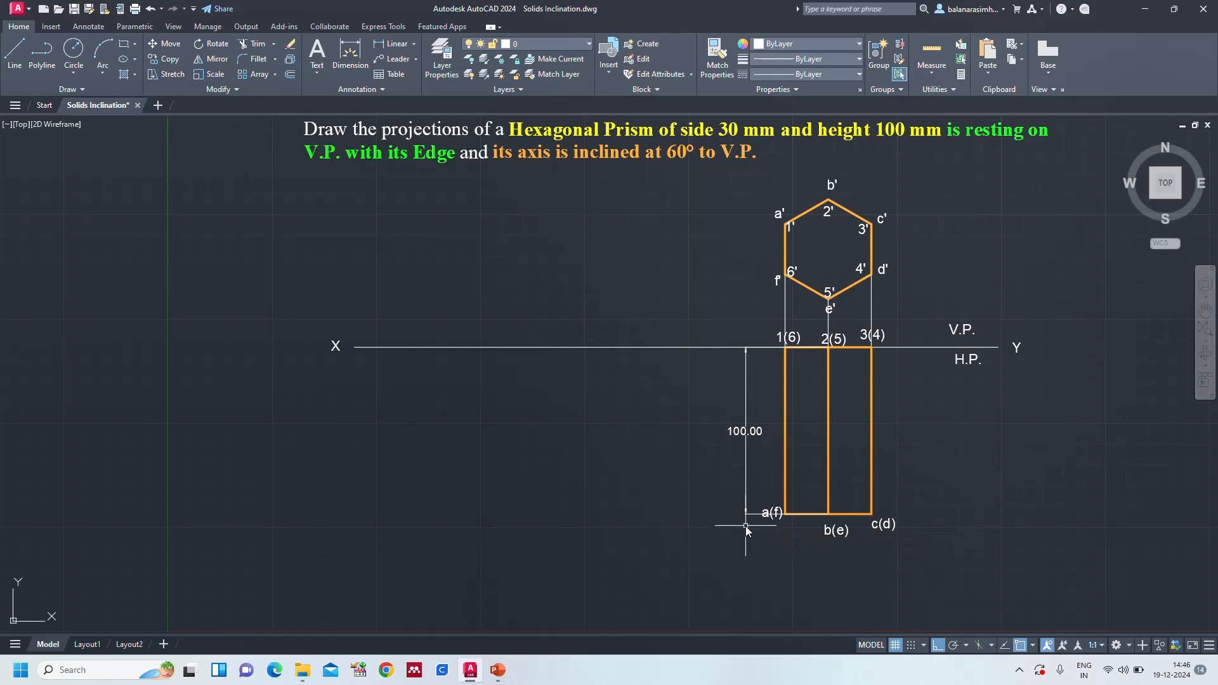
left_click(746, 431)
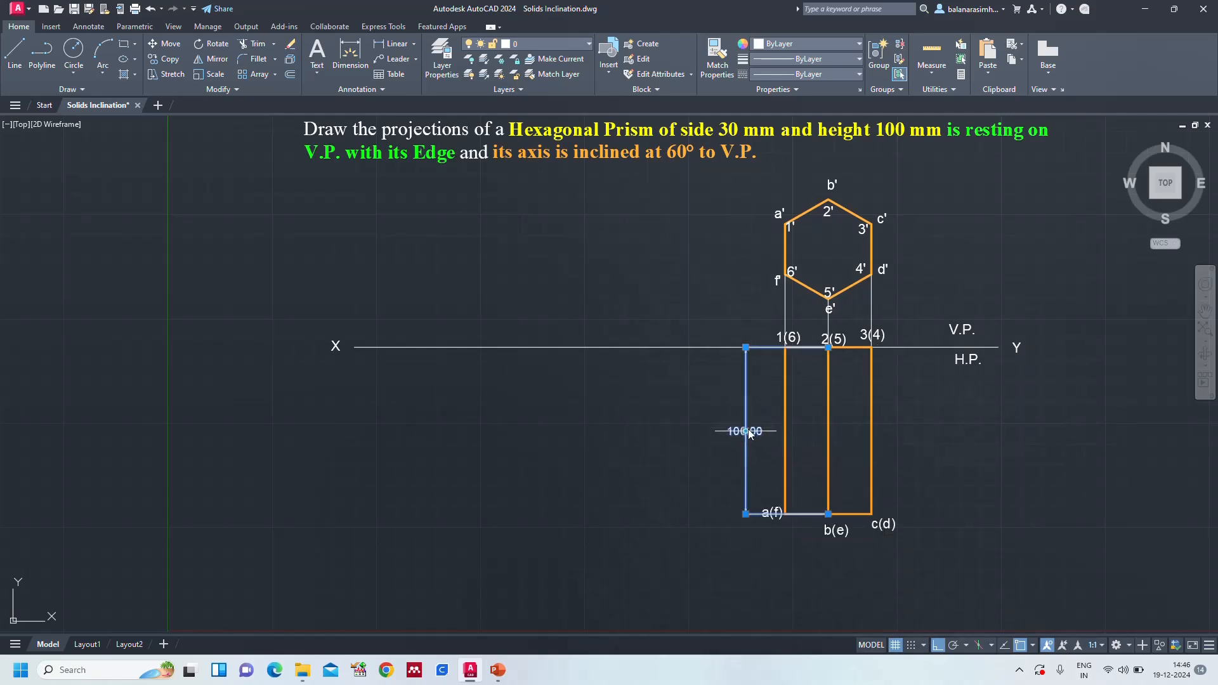
left_click(748, 432)
left_click(916, 431)
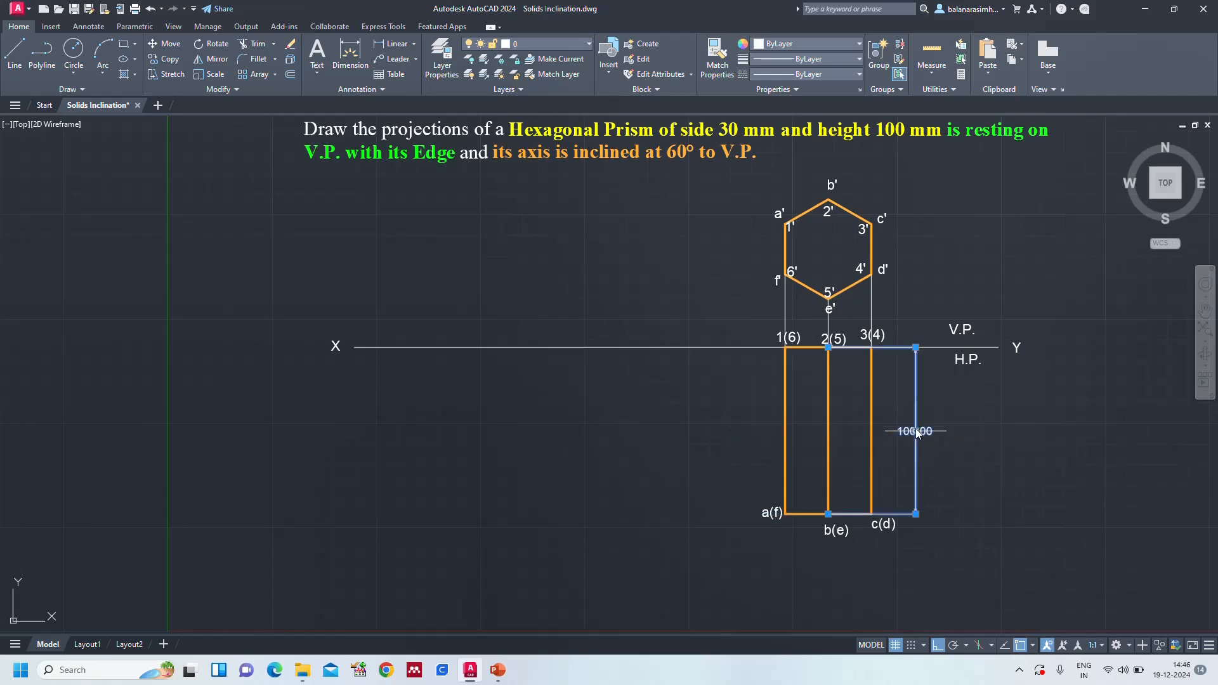
key("Escape")
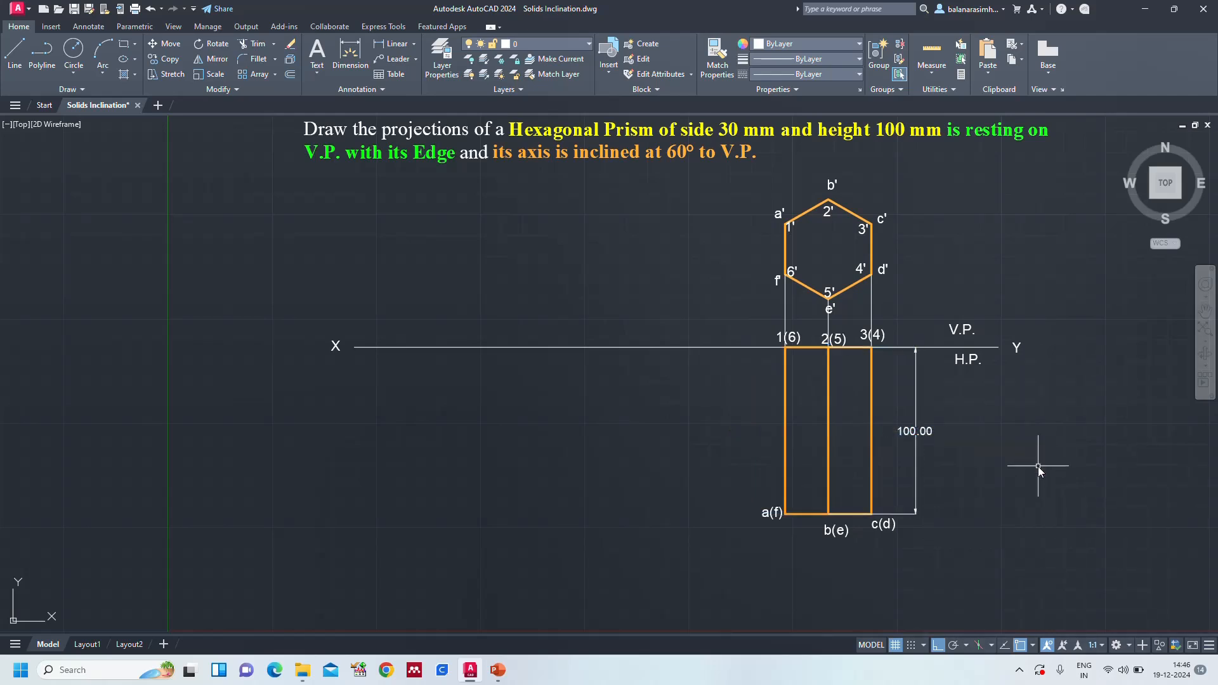
Dimension the hexagon edge between b' and c', placing the dimension just outside the edge
type("dli")
key("Return")
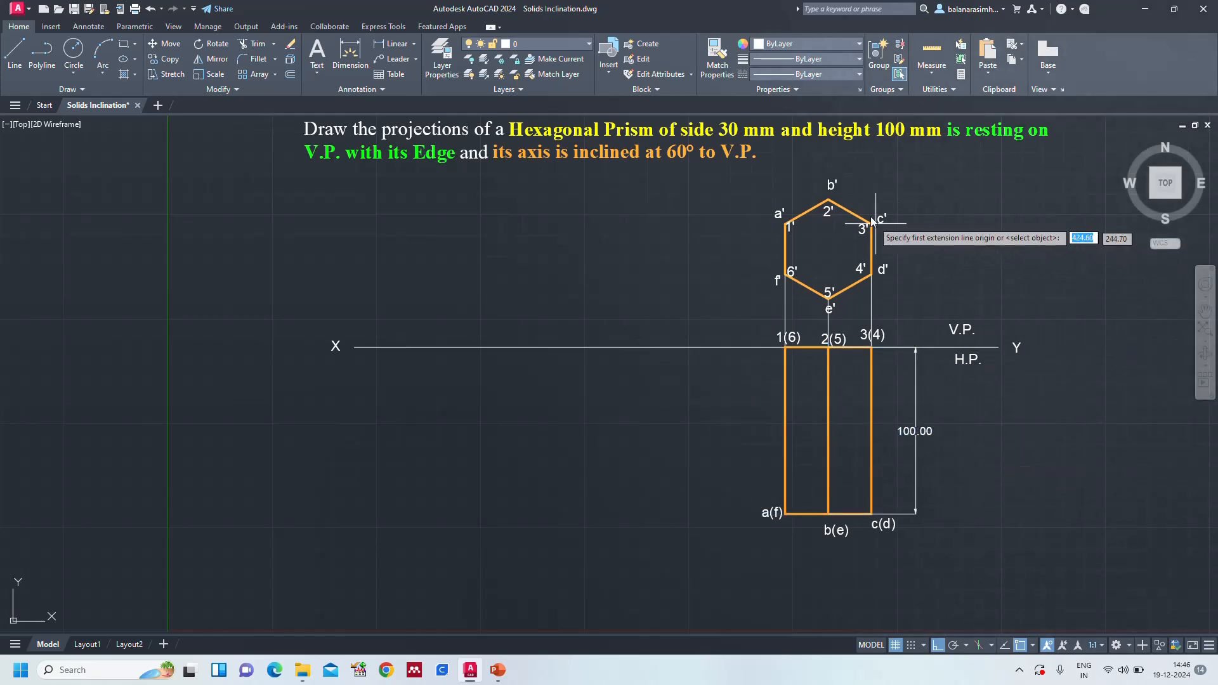
left_click(828, 199)
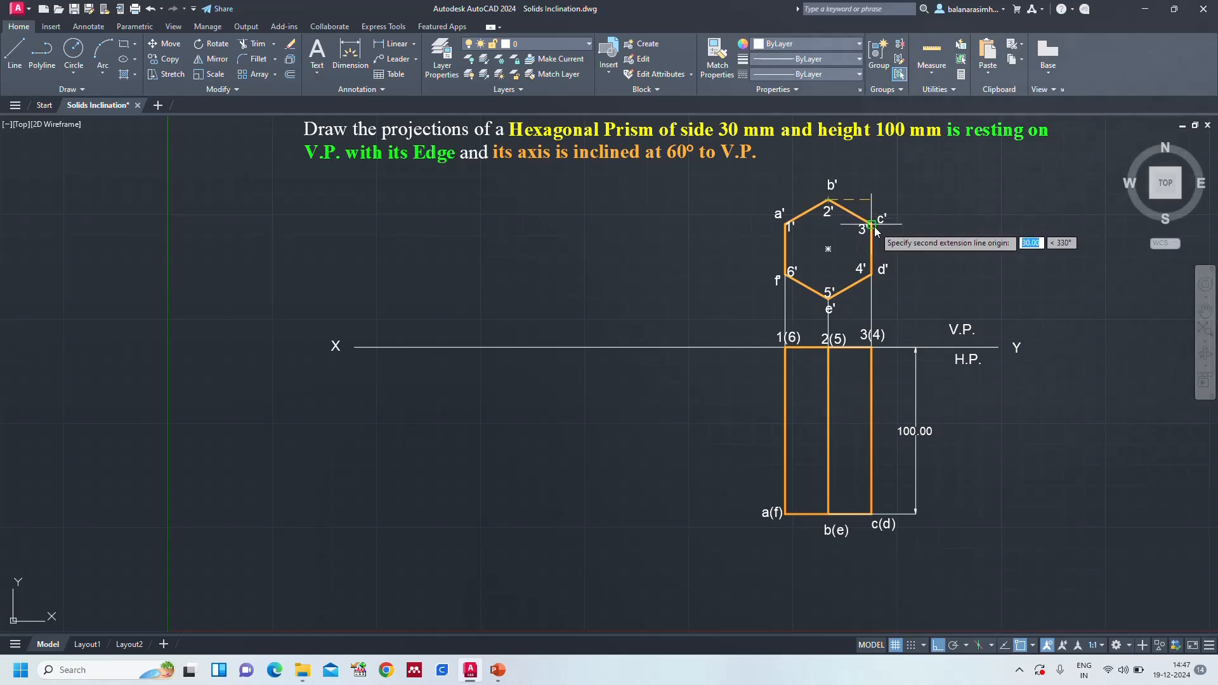
left_click(875, 228)
left_click(893, 203)
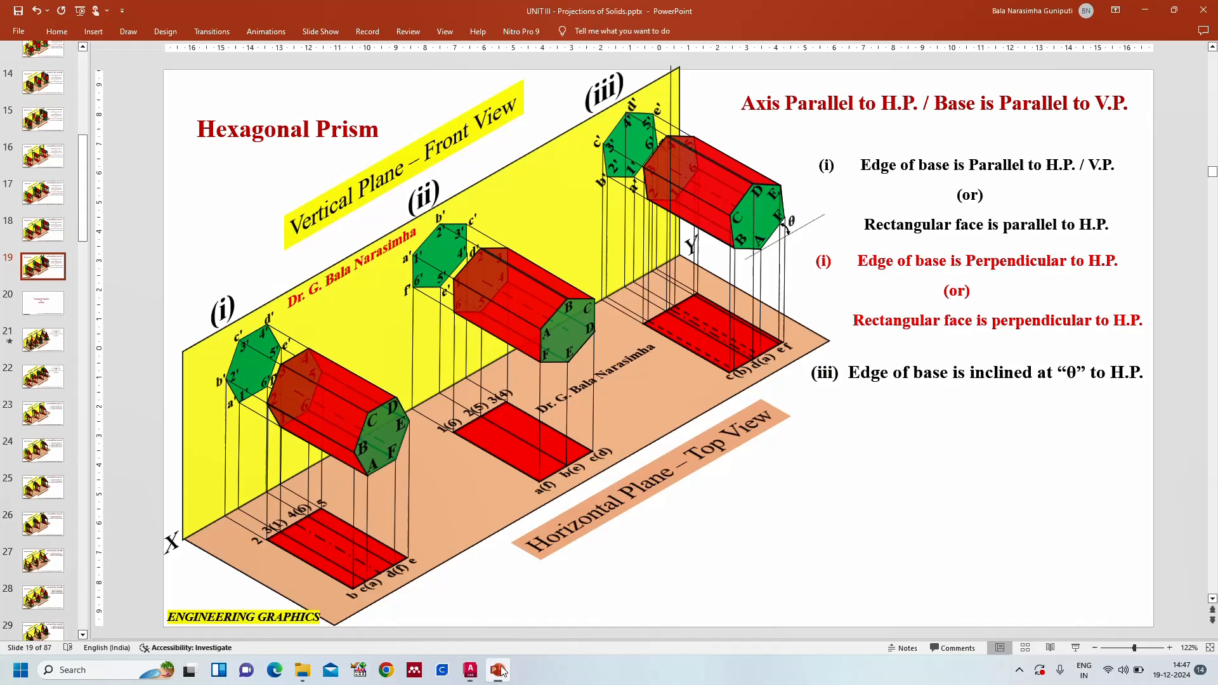
Switch from the PowerPoint slide back to the Solids Inclination drawing in AutoCAD and clear the selection
left_click(497, 670)
left_click(470, 671)
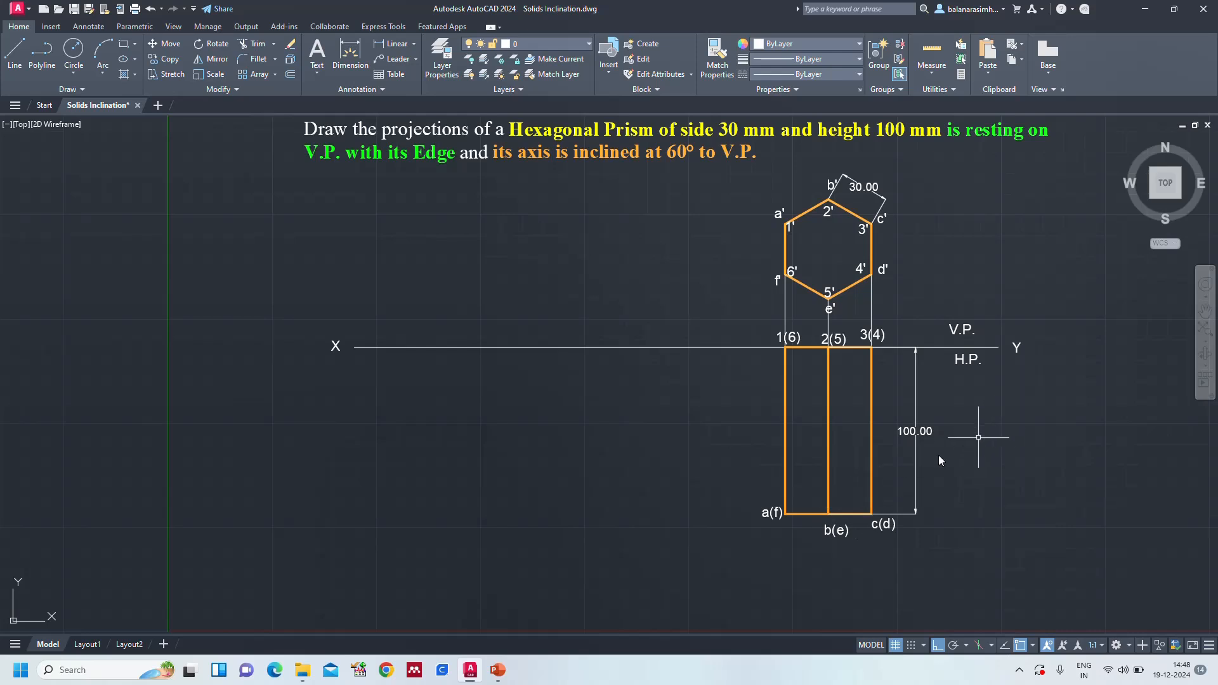
mouse_move(896, 455)
left_mouse_down()
mouse_move(730, 495)
mouse_move(787, 555)
mouse_move(818, 555)
left_mouse_up()
key("Escape")
Copy the top view with its labels to the left of the original below the XY line, and delete the copied height dimension
left_click(888, 528)
left_click(778, 517)
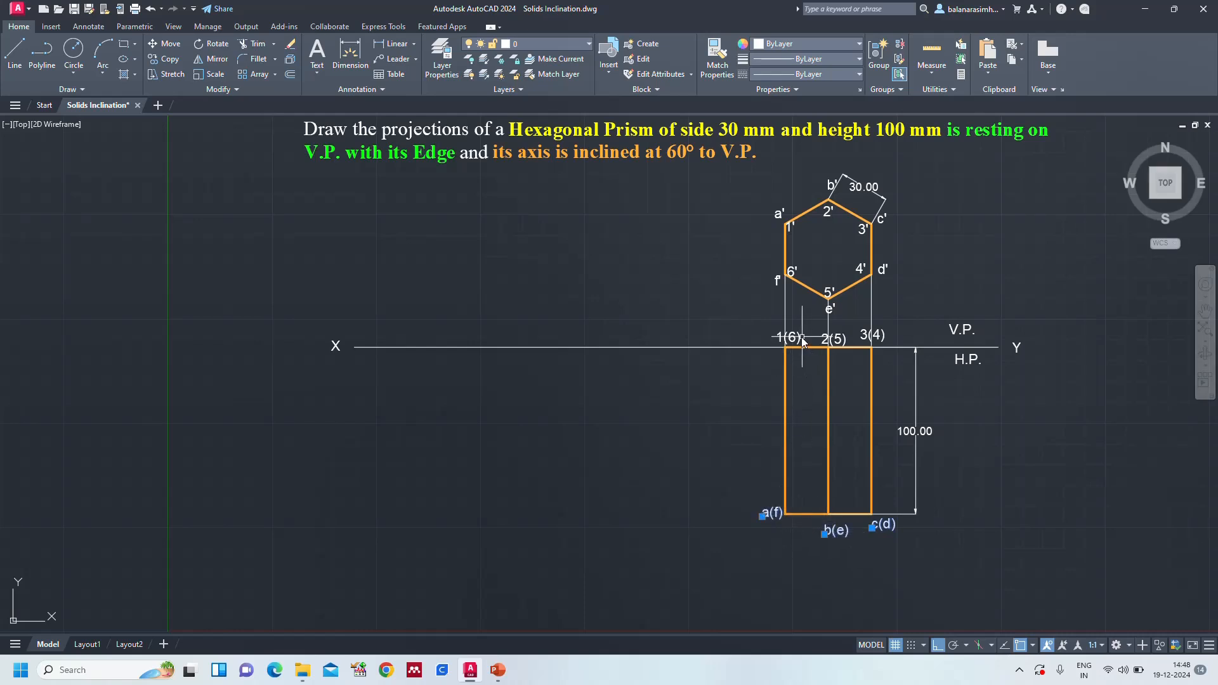
left_click(790, 337)
left_click(826, 341)
left_click(864, 336)
left_click(854, 348)
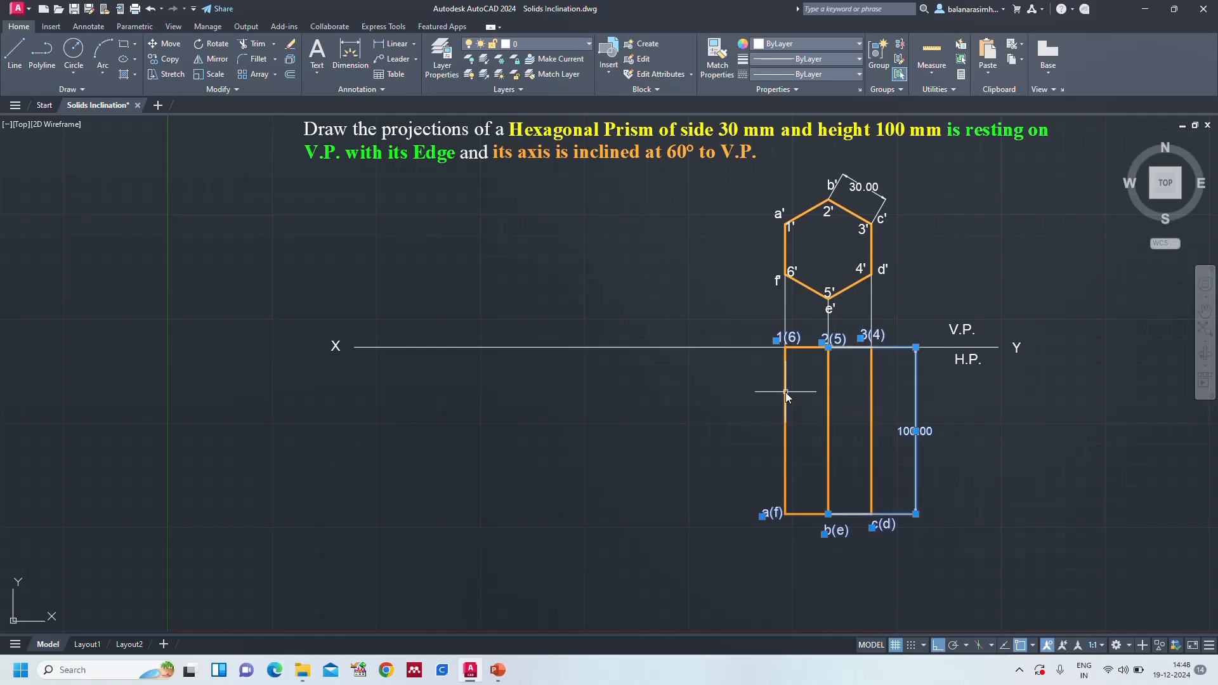
left_click(785, 394)
left_click(828, 397)
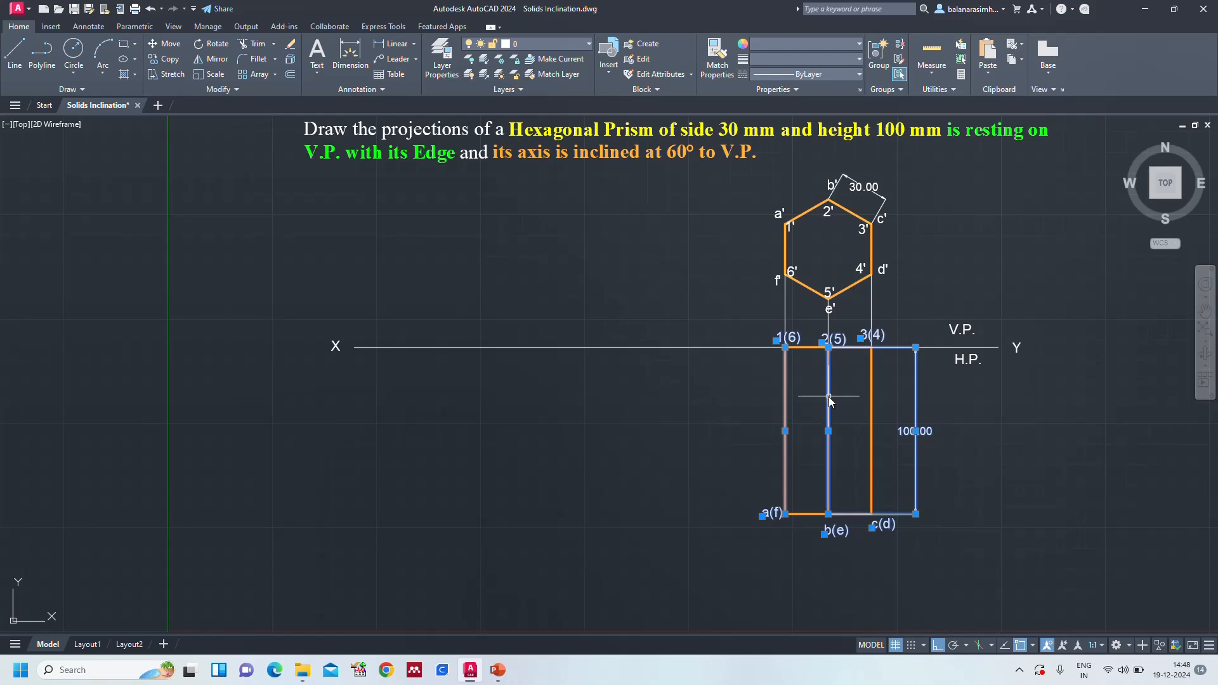
left_click(870, 401)
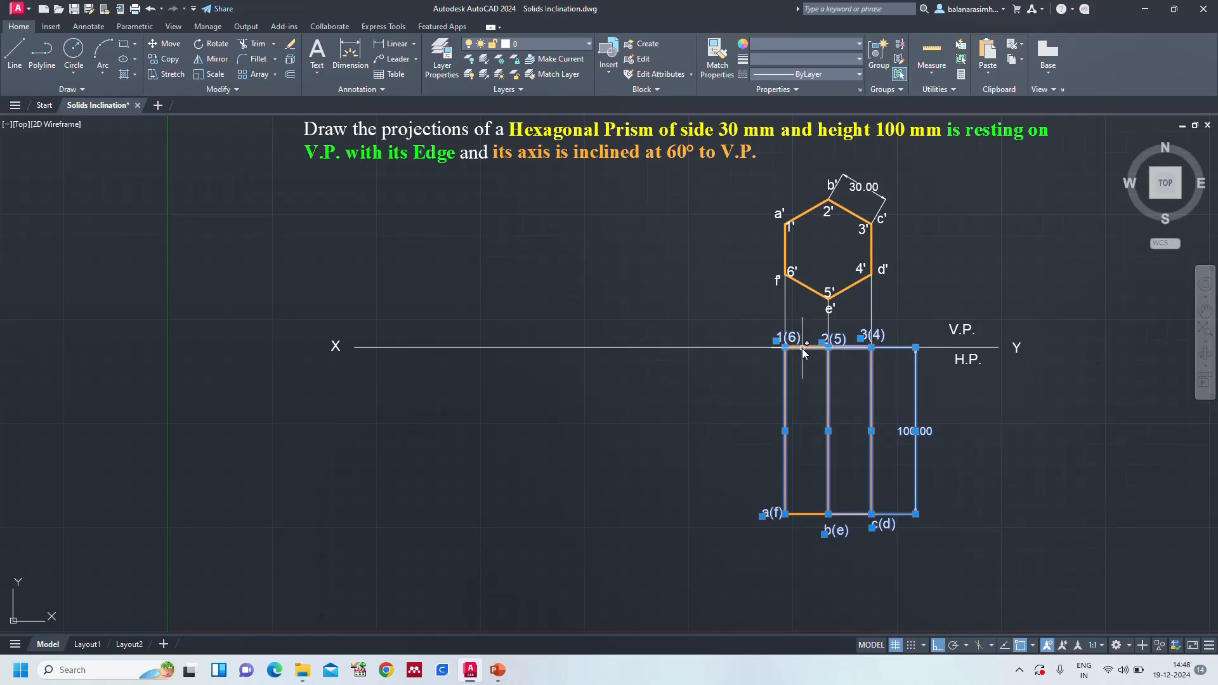
left_click(810, 514)
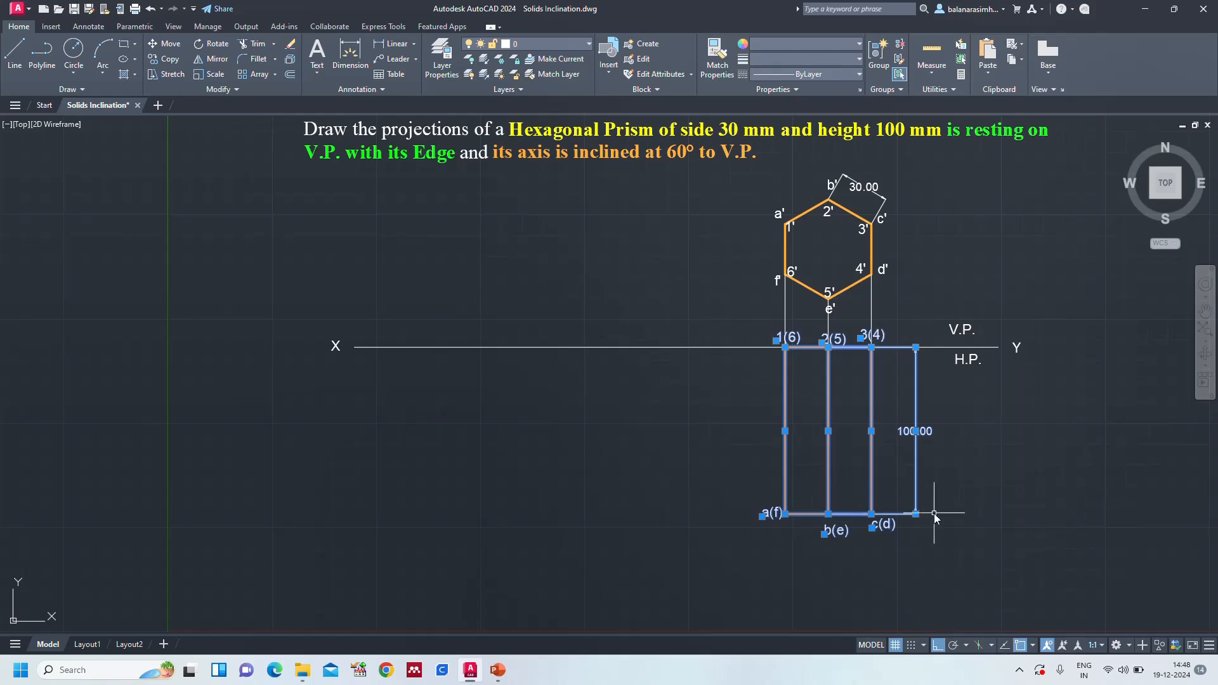
key("ctrl+c")
key("ctrl+v")
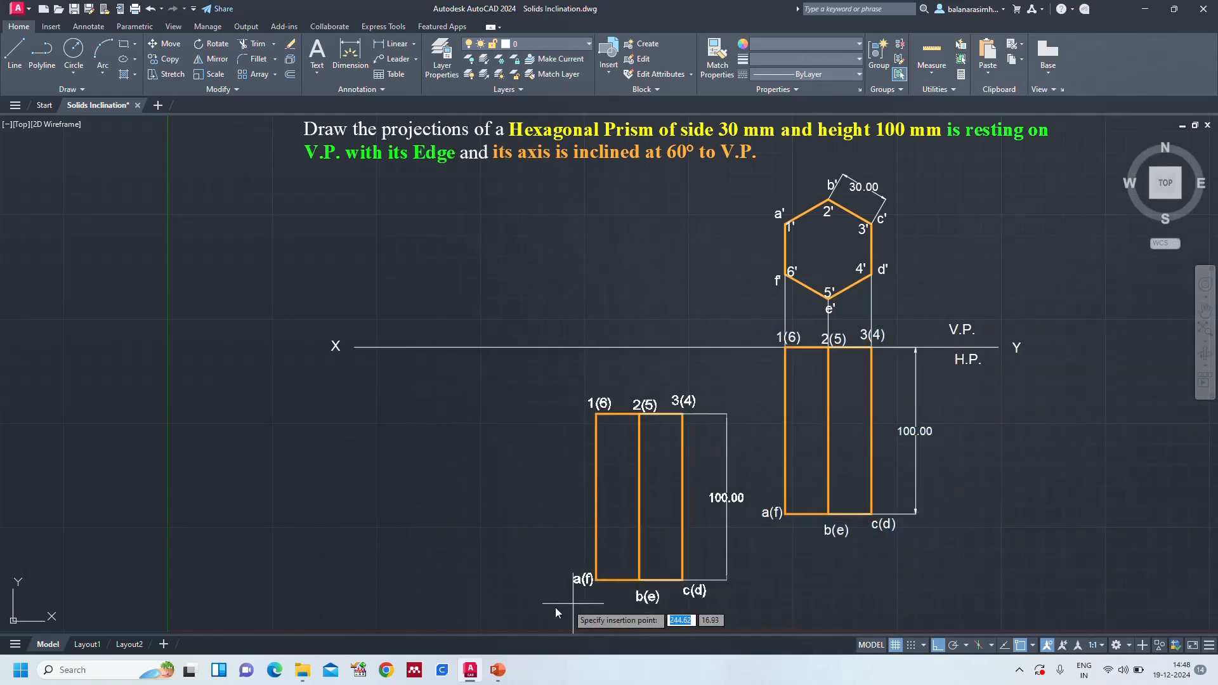
left_click(488, 583)
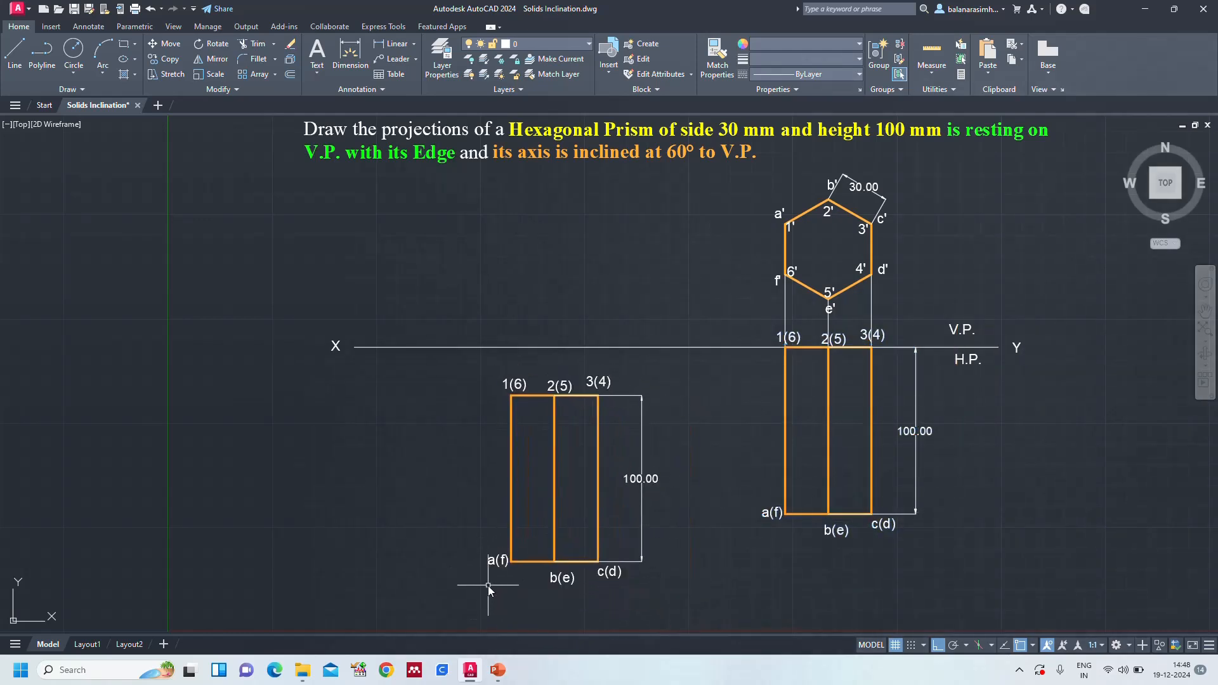
left_click(642, 481)
key("Delete")
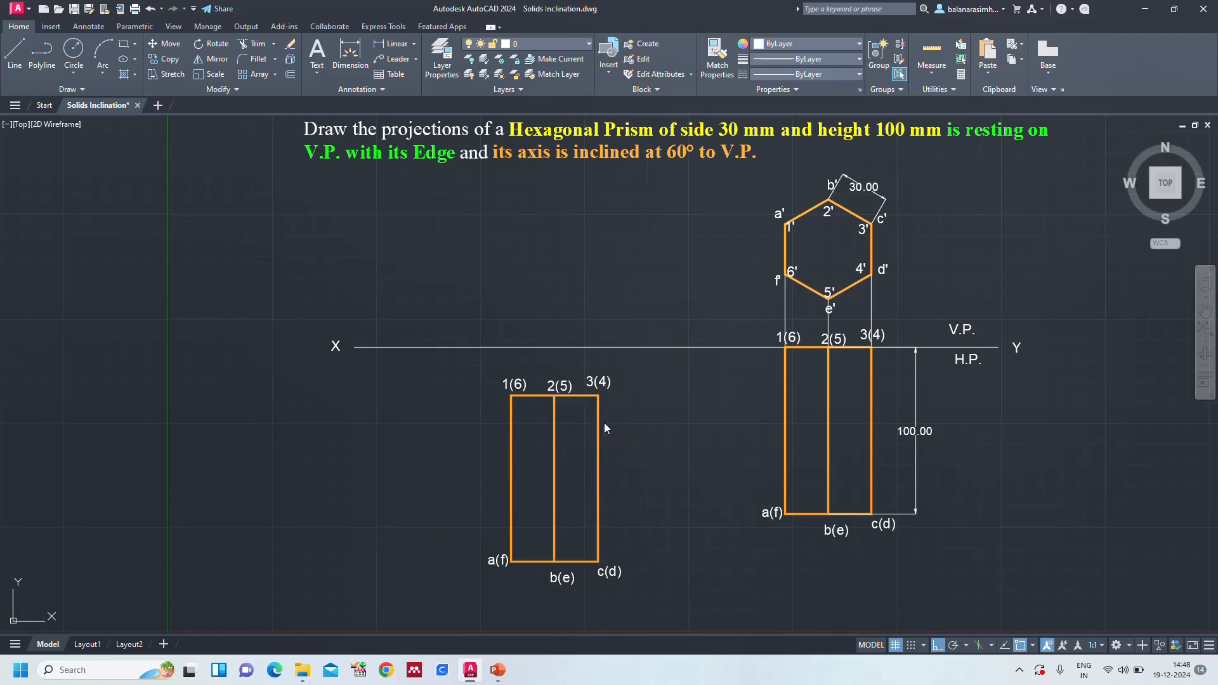
Add an angular dimension between the copied view's middle line and the XY line on the Y side
key("Return")
left_click(554, 416)
left_click(602, 348)
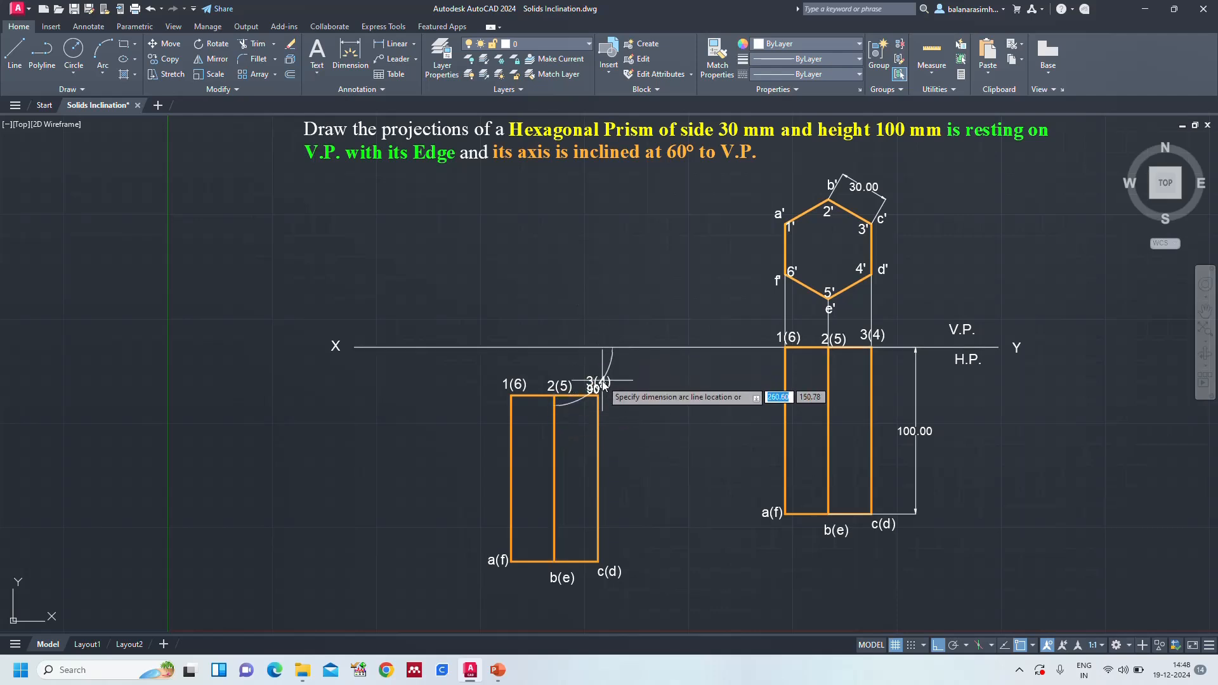
left_click(593, 415)
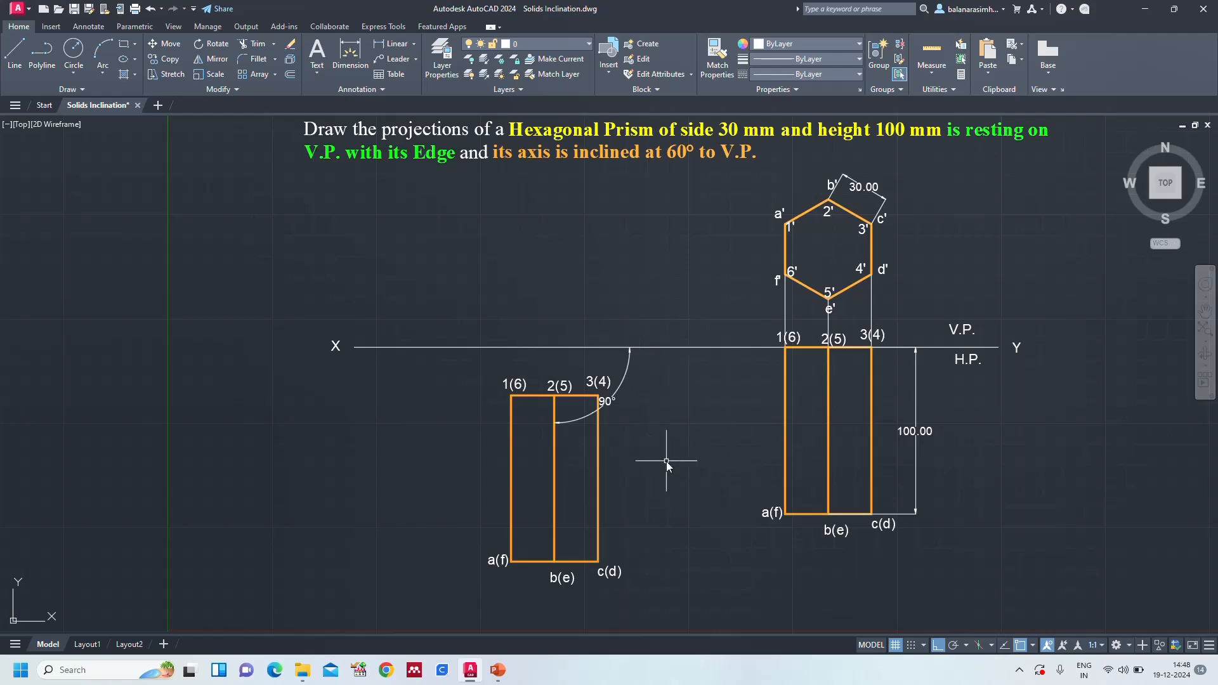
Rotate the copied top view with its labels and angular dimension by -30° about point 2(5)
mouse_move(666, 460)
left_mouse_down()
mouse_move(437, 540)
mouse_move(570, 619)
mouse_move(668, 550)
left_mouse_up()
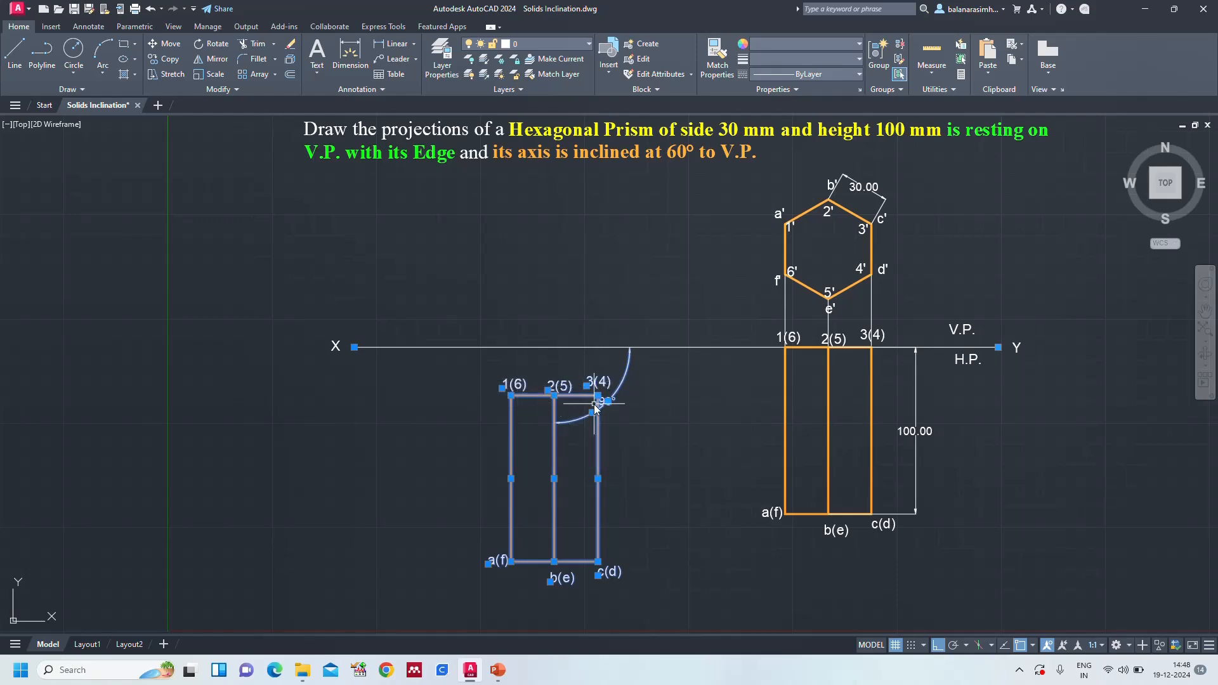
type("o")
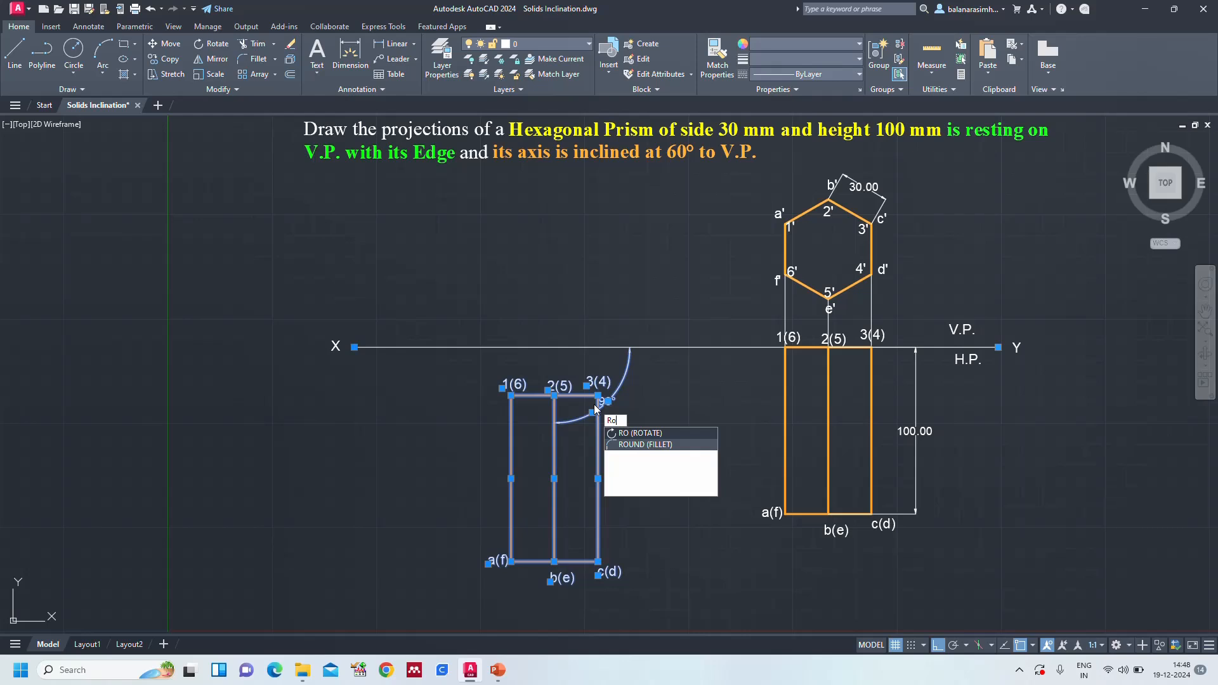
key("Return")
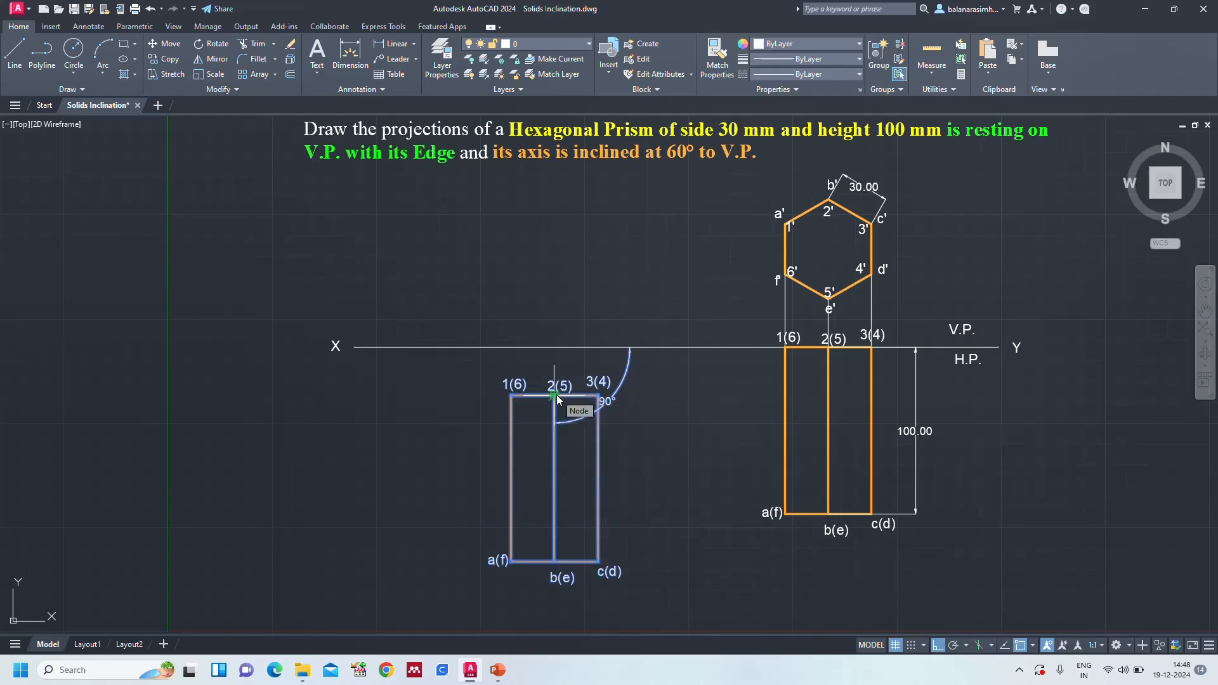
left_click(556, 396)
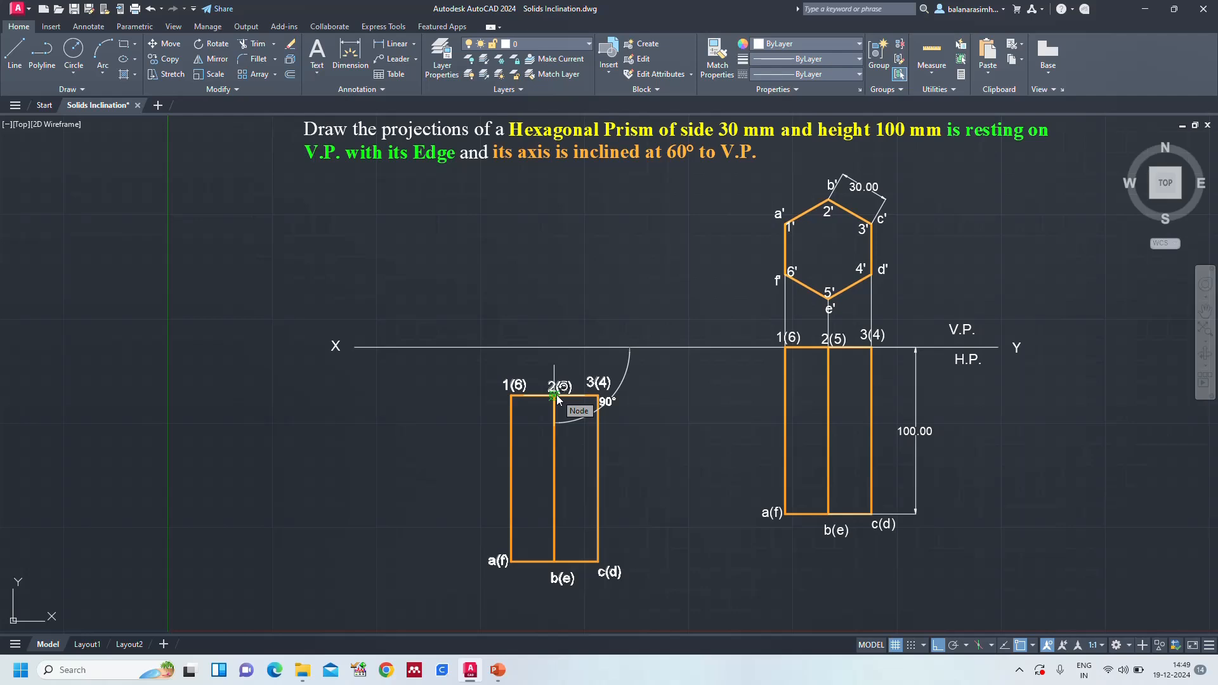
type("-3")
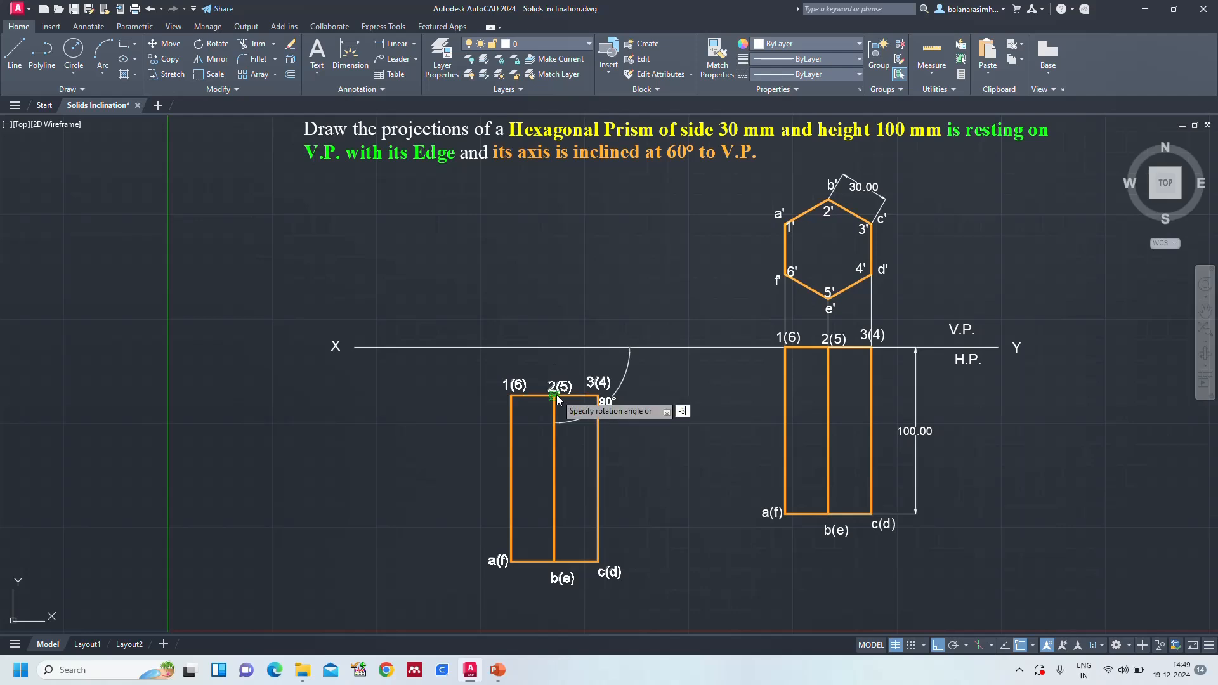
type("0")
key("Return")
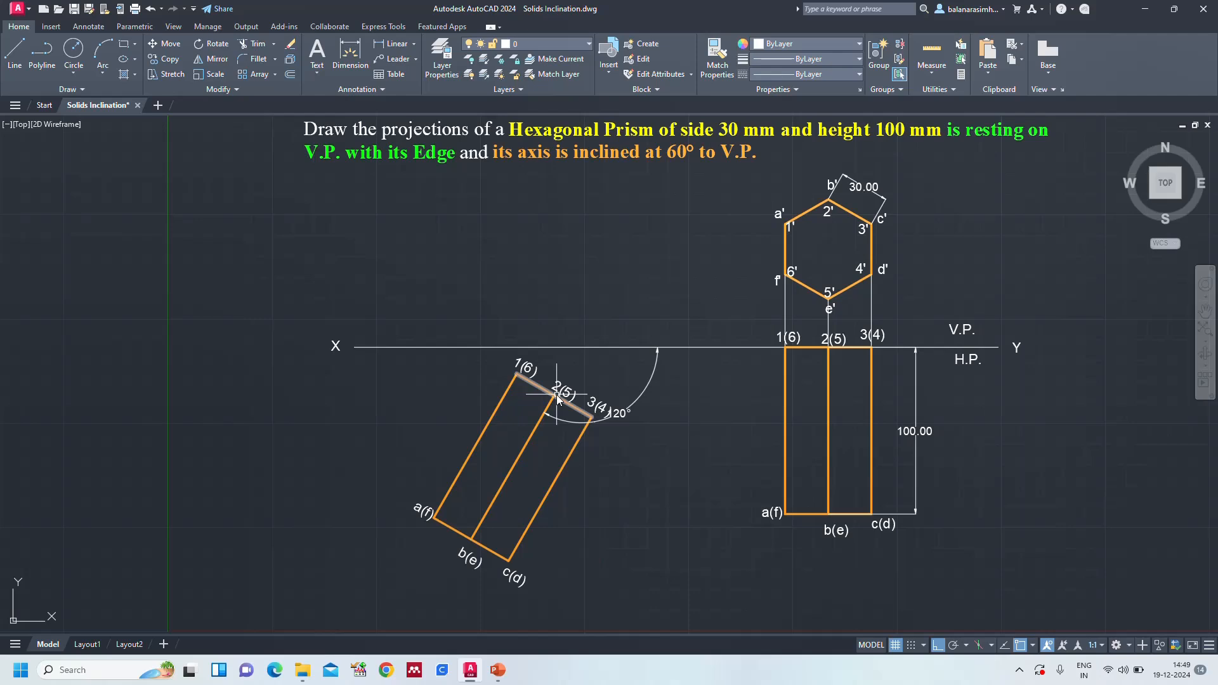
Replace the angular dimension with one for the acute angle between the tilted middle line and the XY line on the X side
left_click(654, 372)
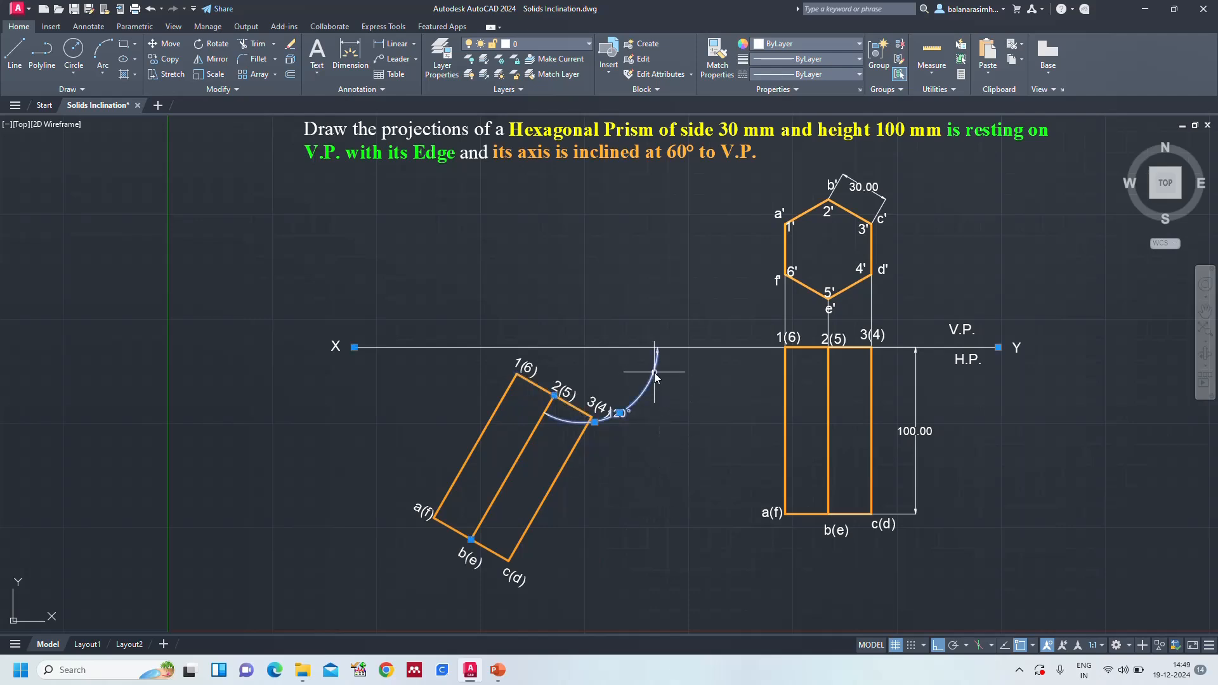
key("Delete")
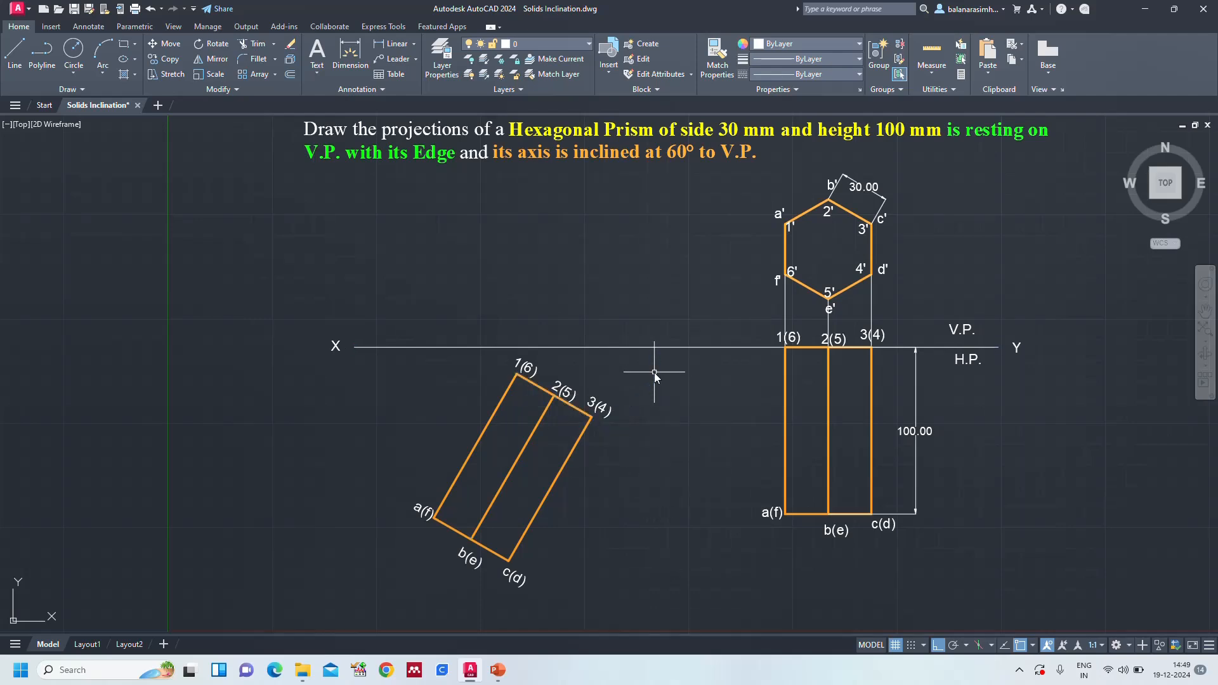
type("dan")
key("Return")
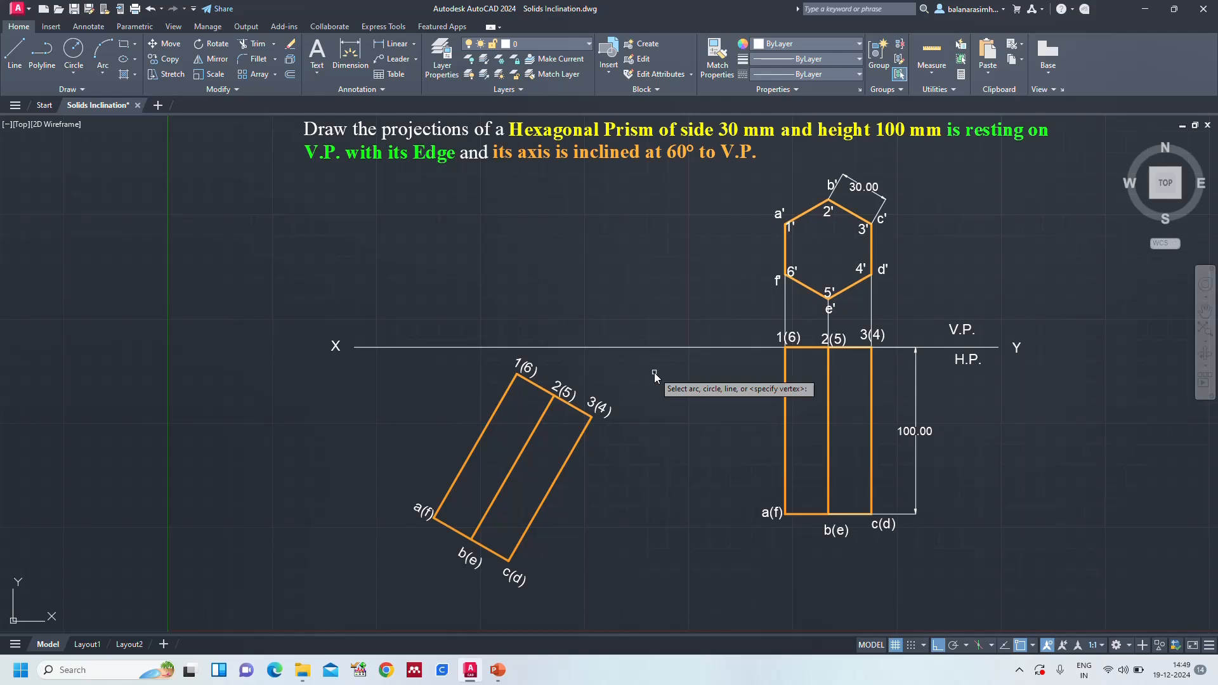
left_click(537, 421)
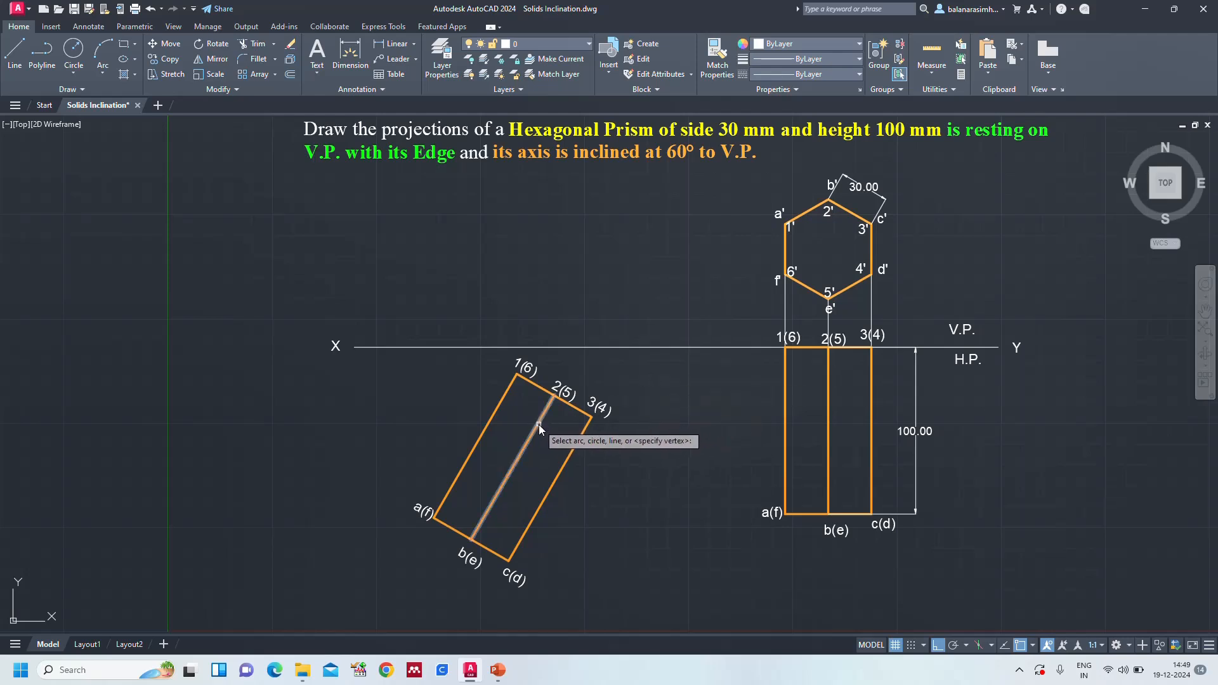
left_click(497, 347)
left_click(502, 413)
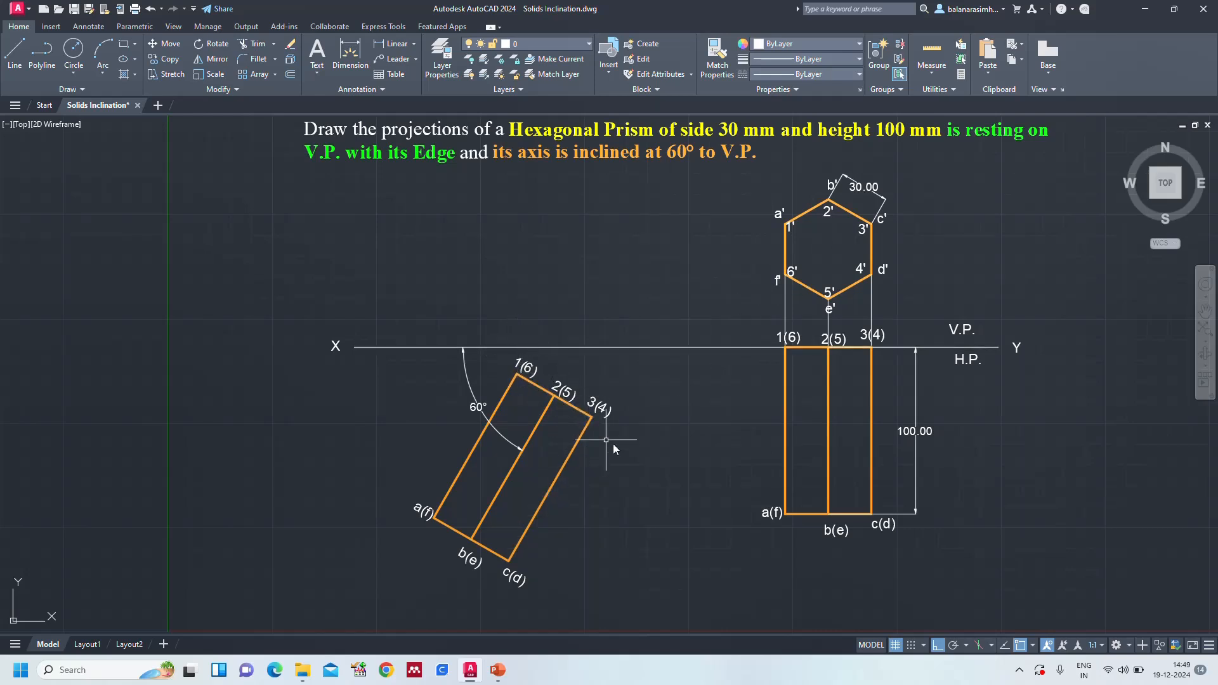
Move the tilted top view with its labels and angular dimension so that corner 1(6) lies on the XY line
mouse_move(640, 492)
left_mouse_down()
mouse_move(375, 515)
mouse_move(574, 628)
mouse_move(638, 482)
left_mouse_up()
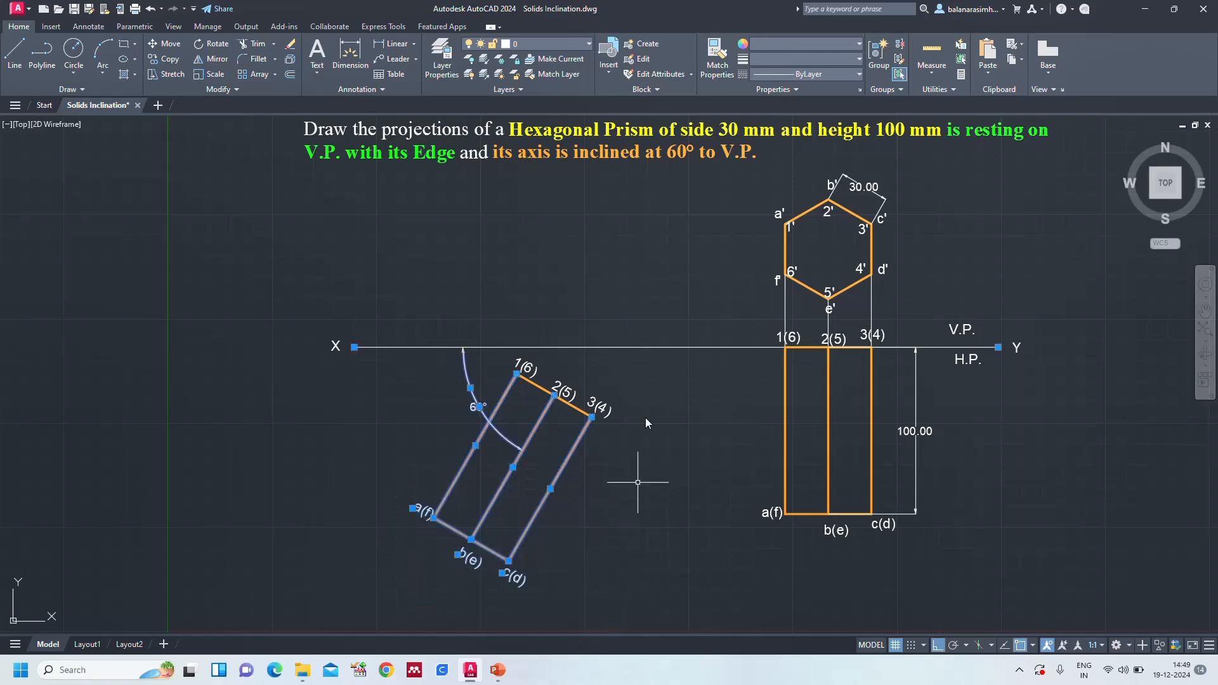
left_click(506, 353)
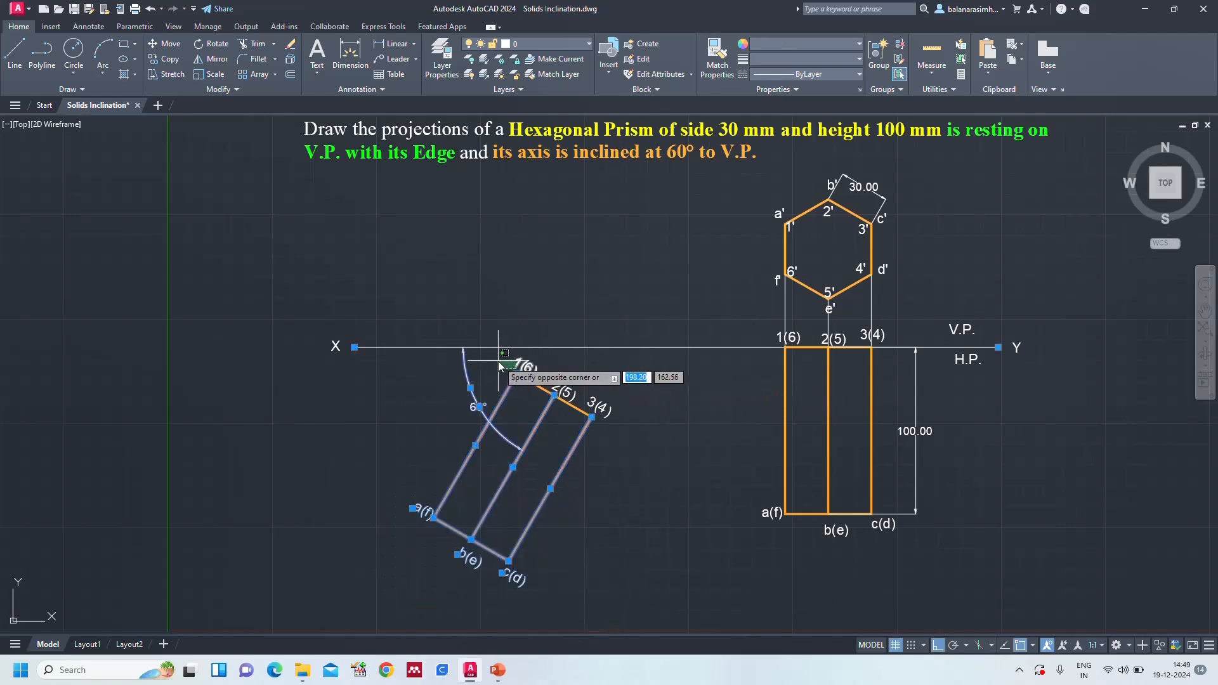
left_click(498, 361)
mouse_move(644, 393)
left_mouse_down()
mouse_move(501, 368)
mouse_move(527, 457)
mouse_move(636, 475)
left_mouse_up()
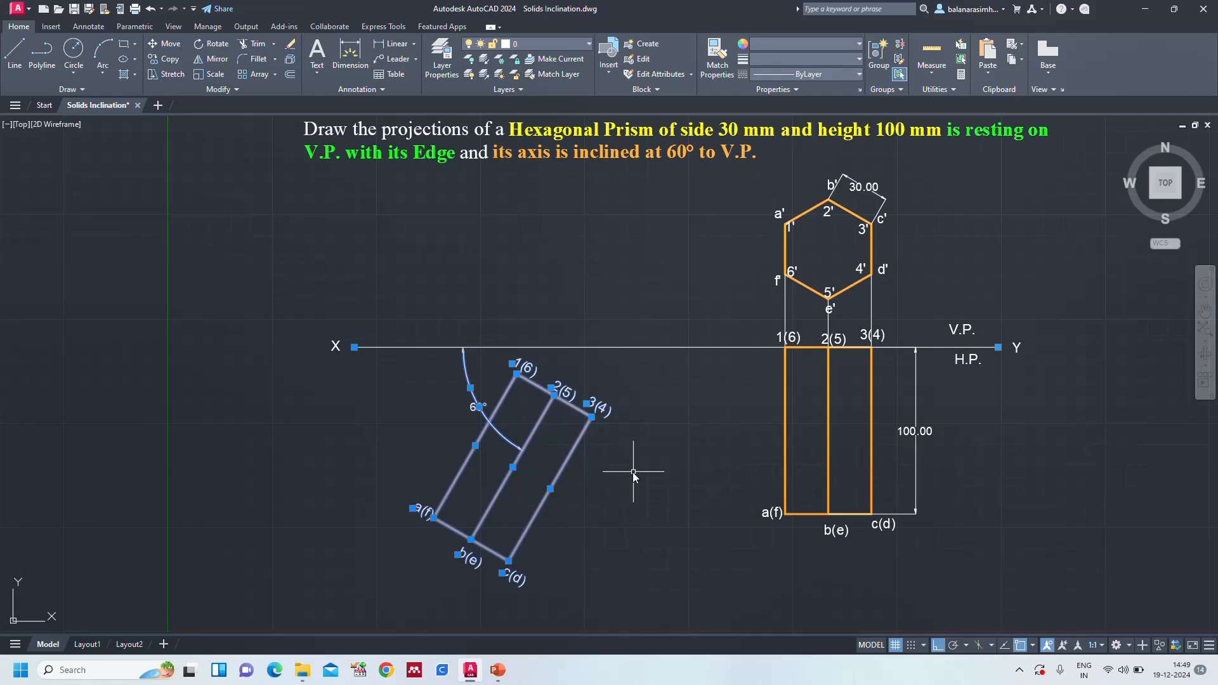
type("m")
key("Return")
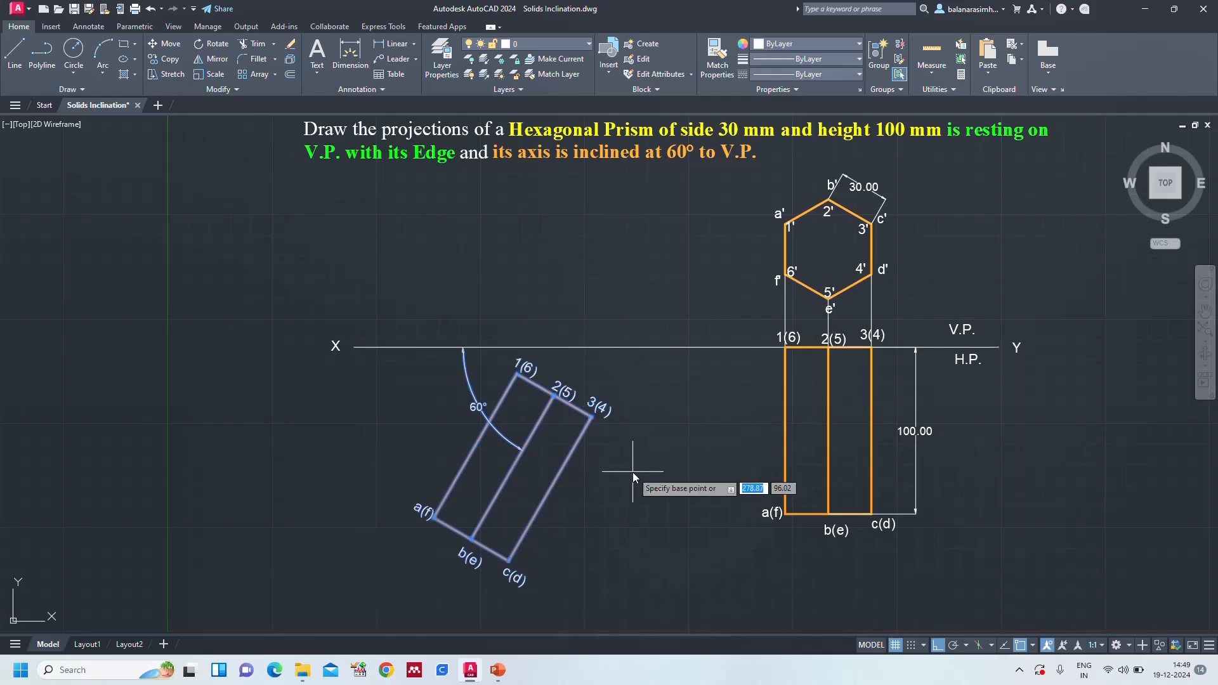
left_click(518, 375)
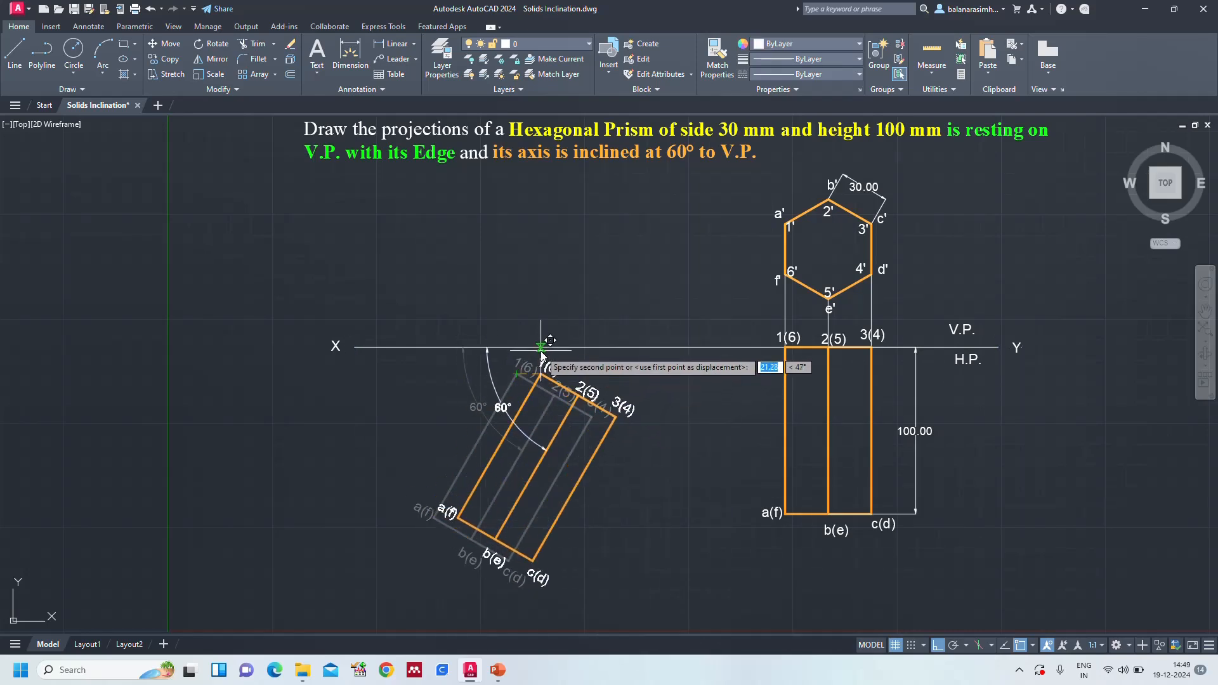
left_click(540, 348)
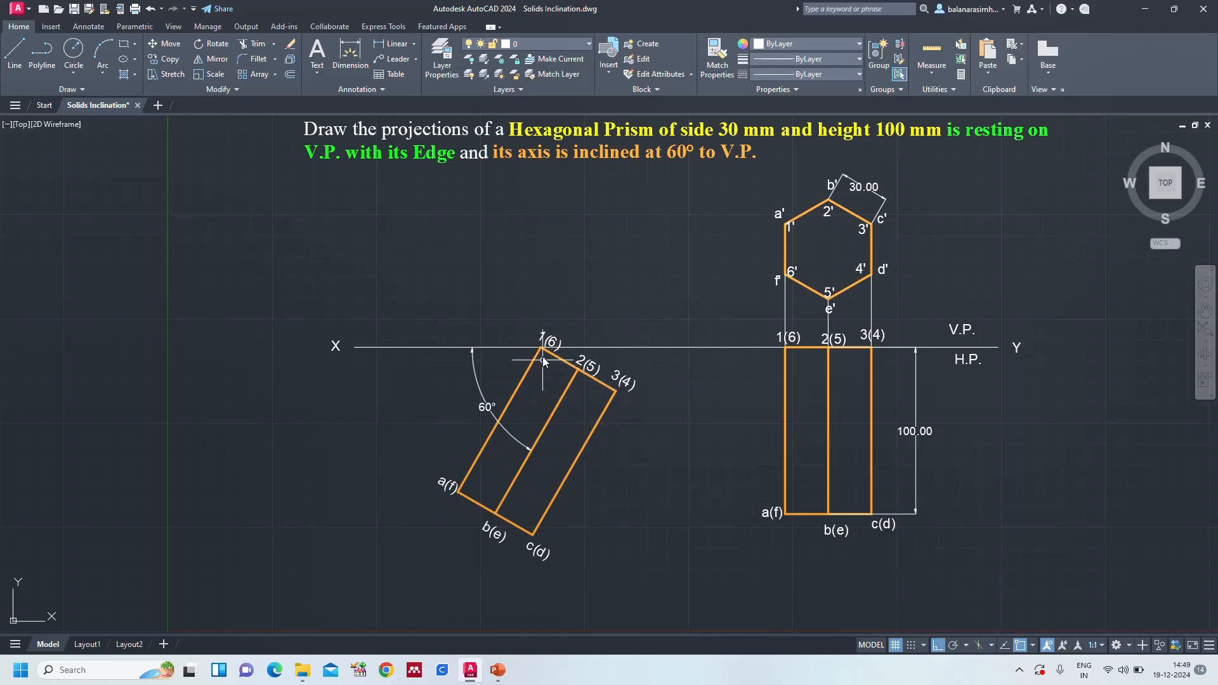
scroll(543, 349, "up", 4)
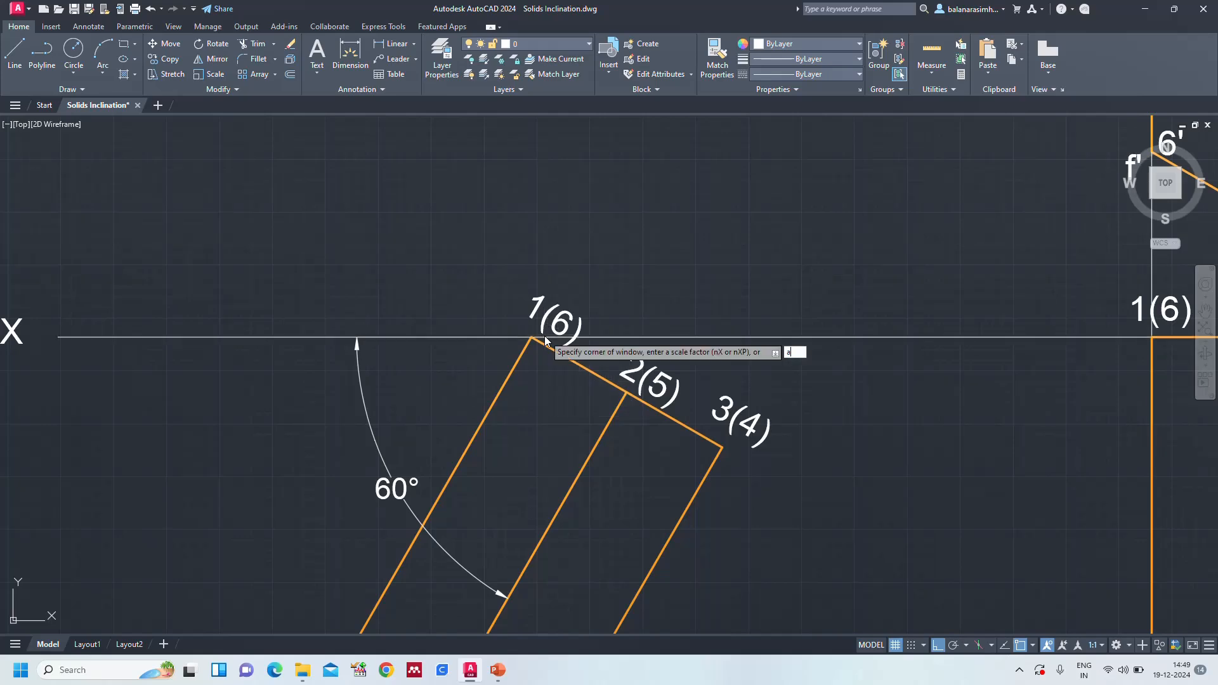
scroll(544, 343, "down", 4)
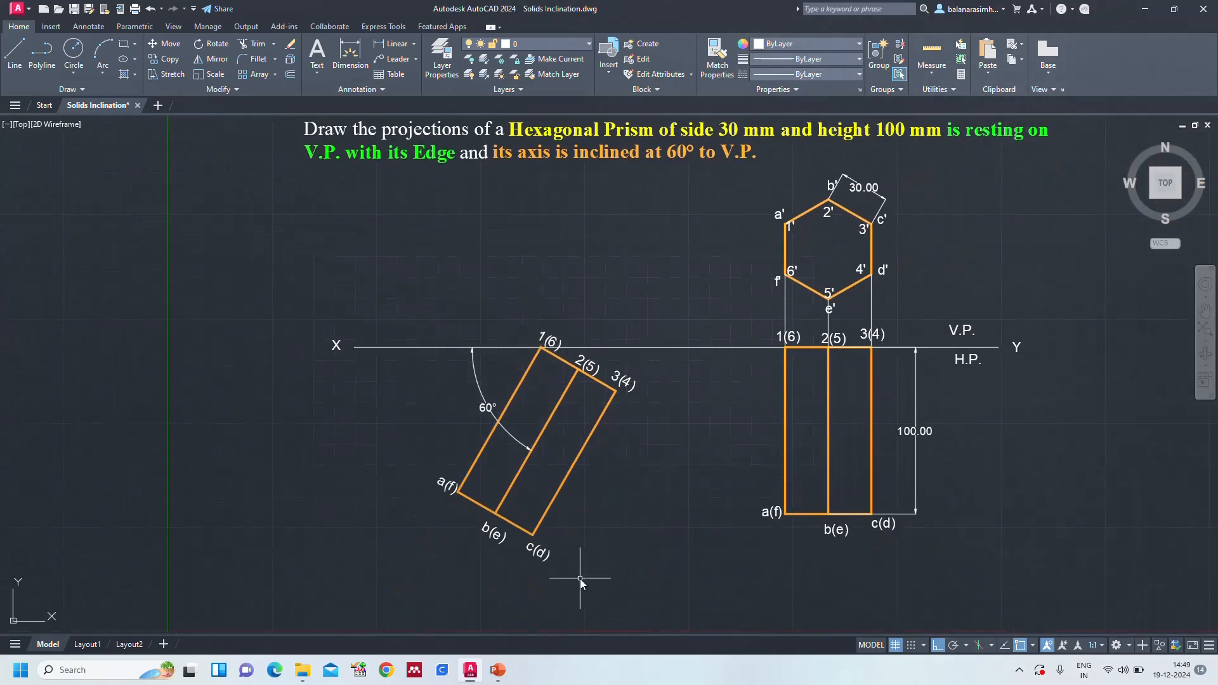
Draw vertical projector lines from corners a(f), b(e) and c(d) of the tilted top view up past the hexagon's top level
type("l")
key("Return")
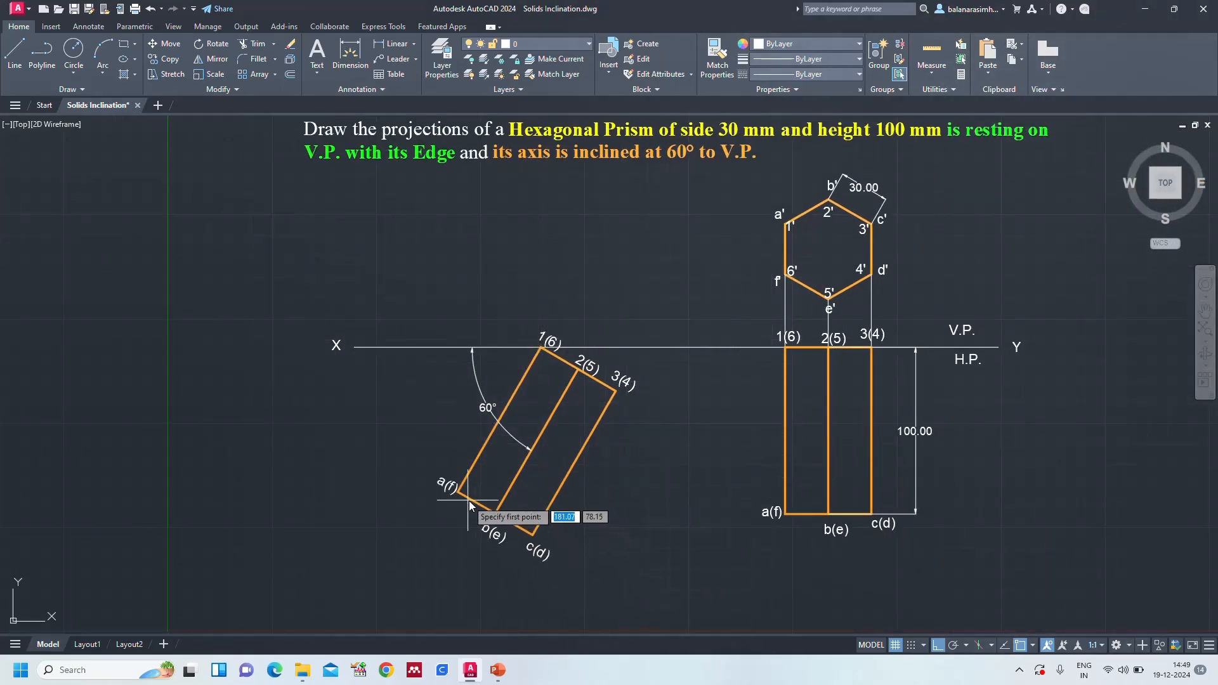
left_click(458, 492)
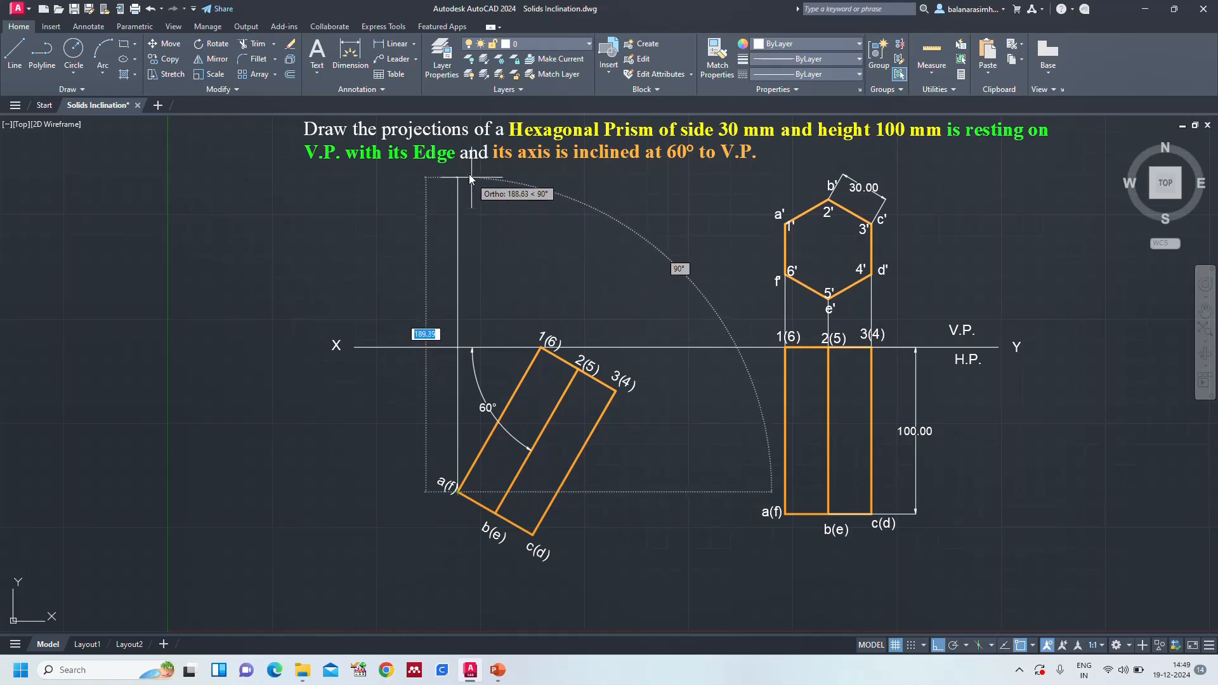
left_click(469, 174)
key("Return")
key("Return")
left_click(495, 513)
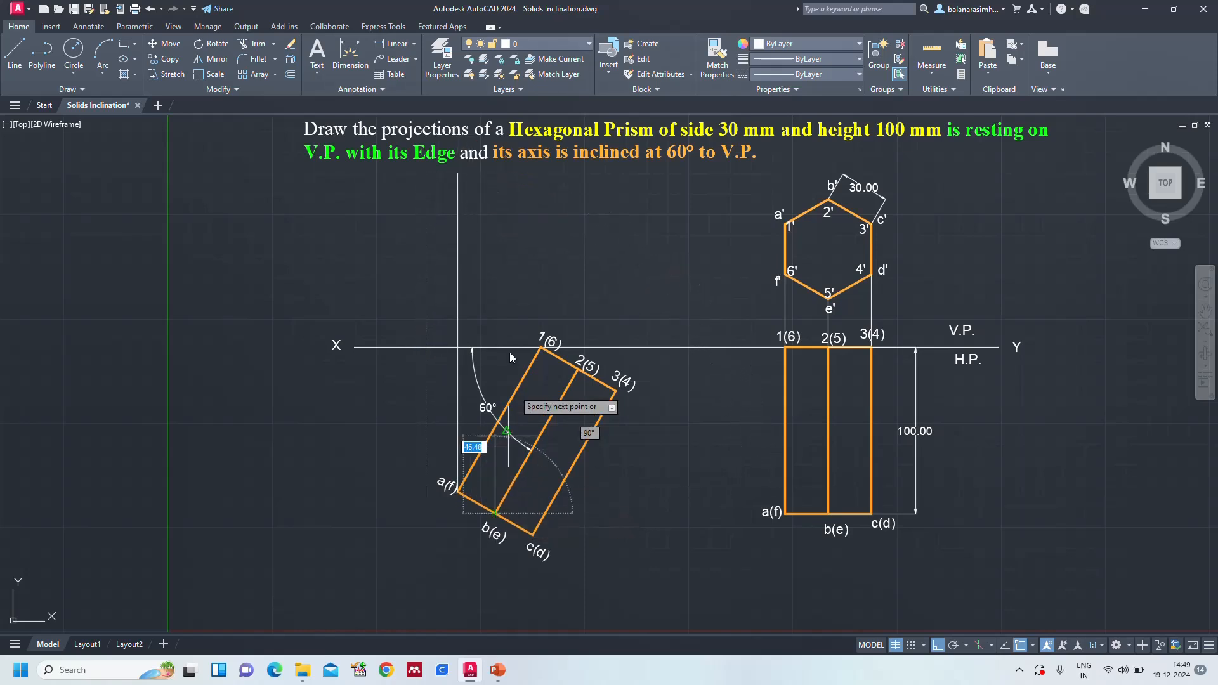
left_click(513, 170)
key("Return")
key("Return")
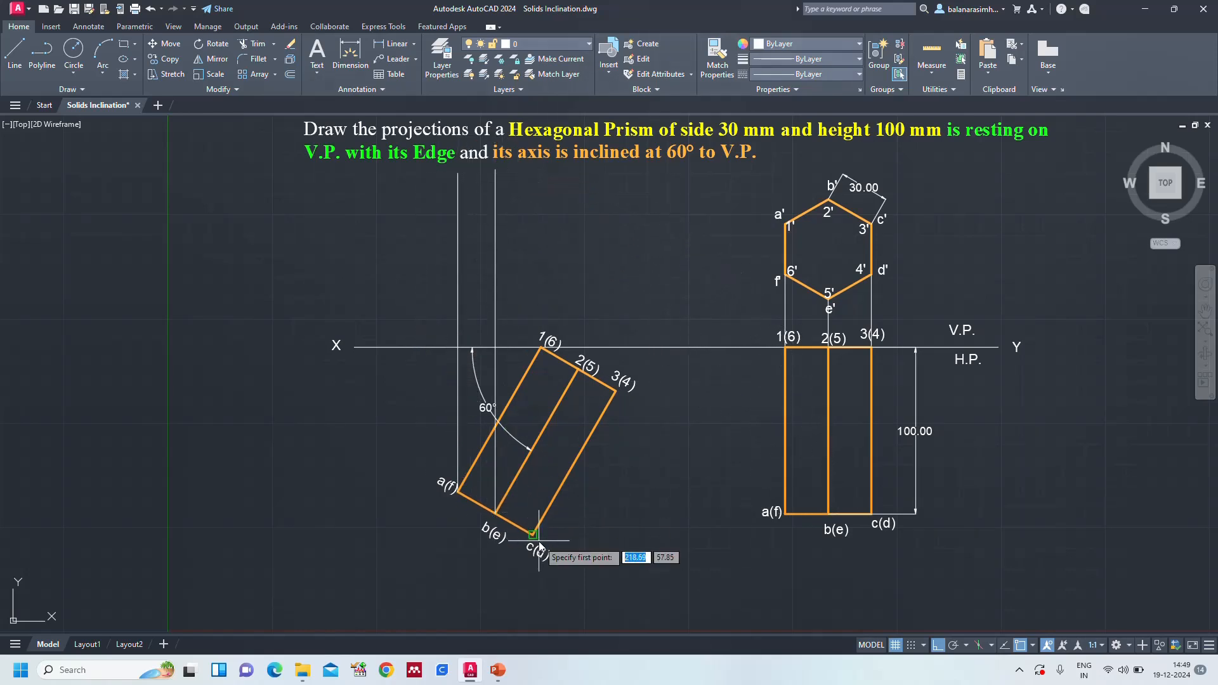
left_click(533, 535)
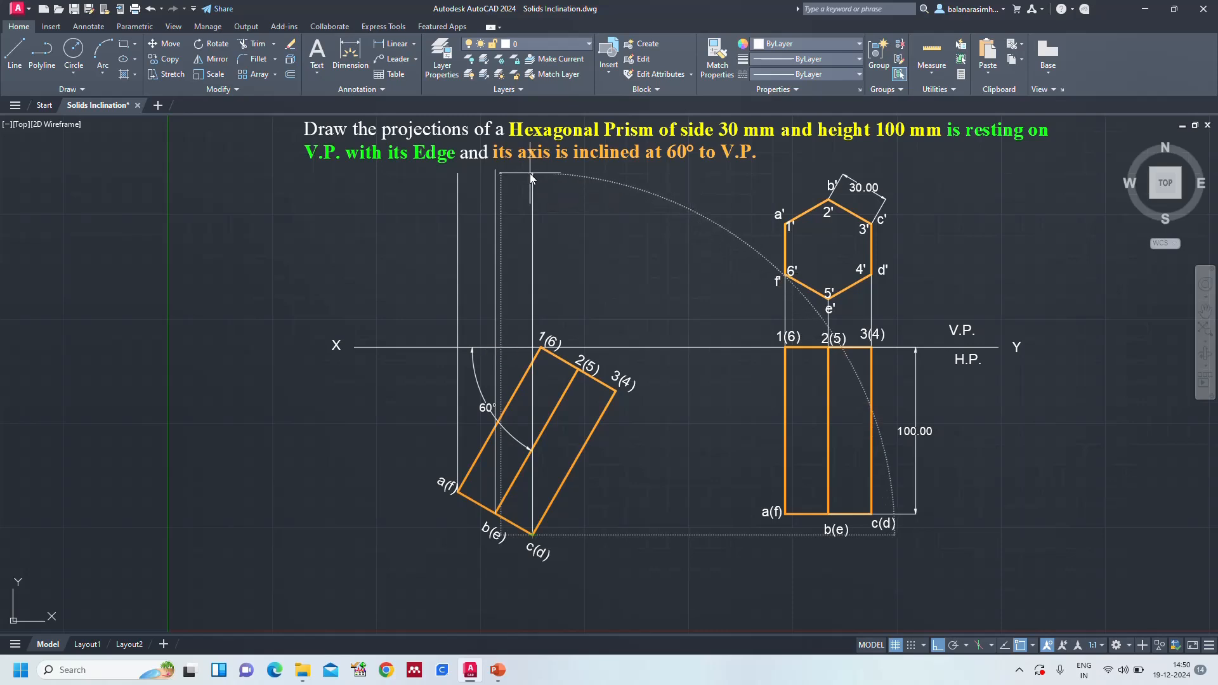
left_click(531, 173)
key("Return")
Draw vertical projector lines from corners 1(6), 2(5) and 3(4) of the tilted top view up past the hexagon's top level
key("Return")
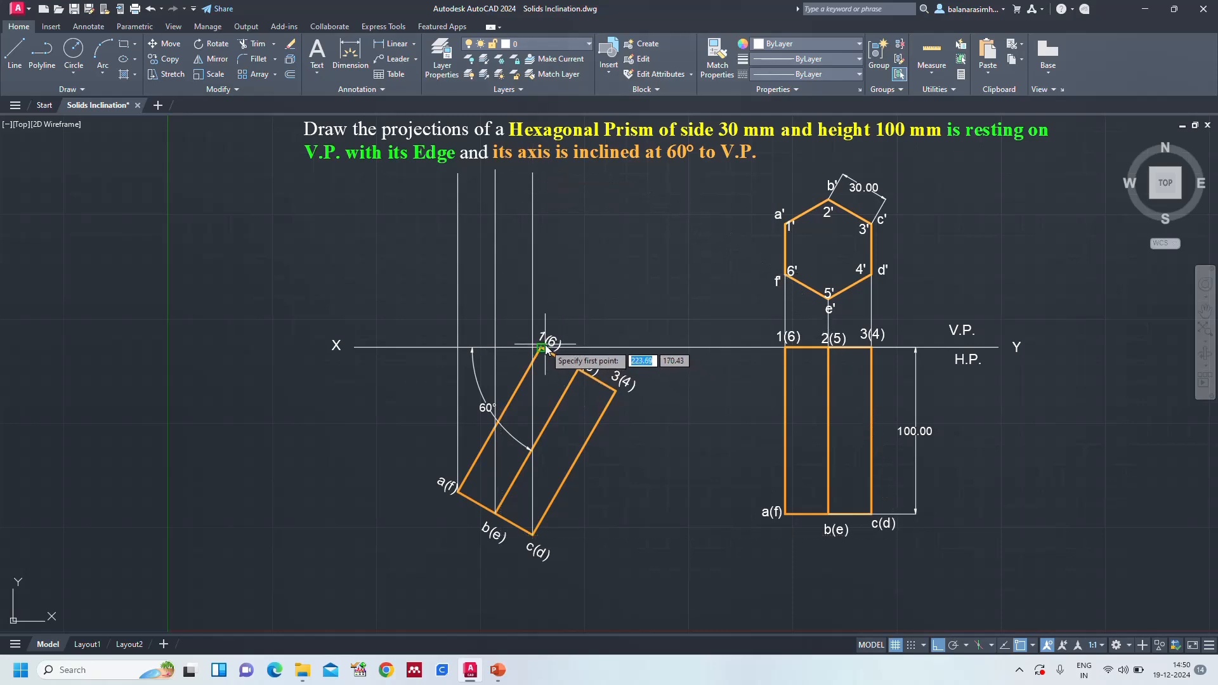
left_click(541, 348)
left_click(562, 174)
key("Return")
key("Return")
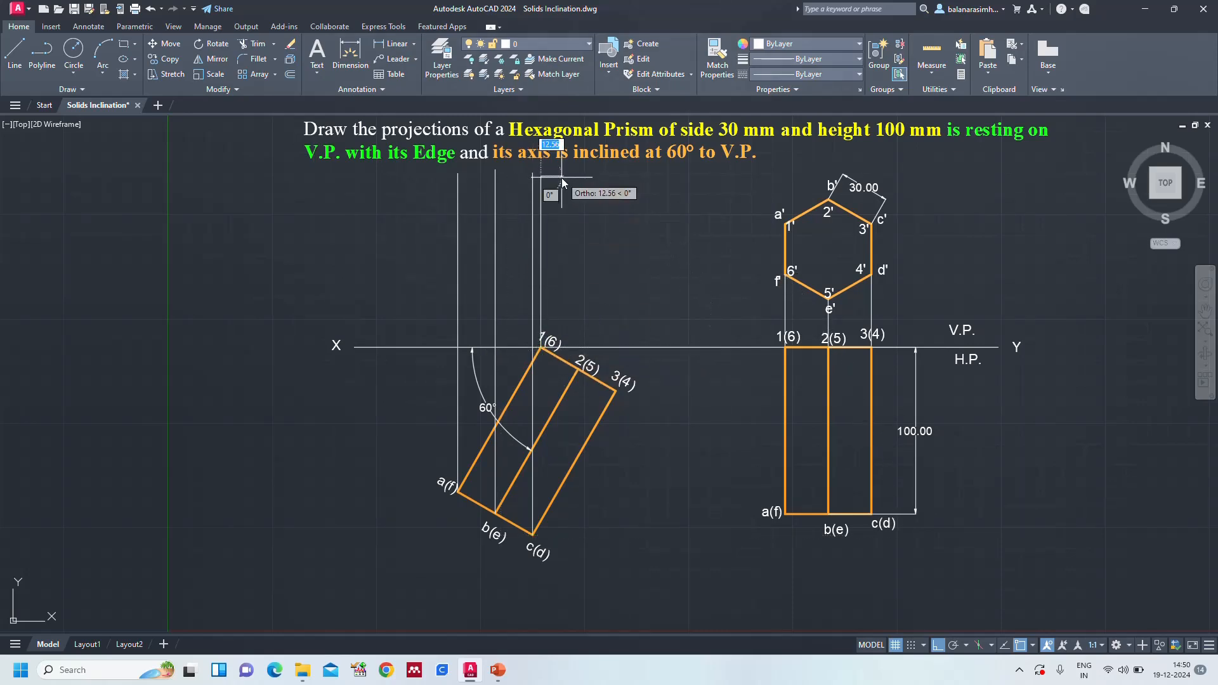
left_click(579, 369)
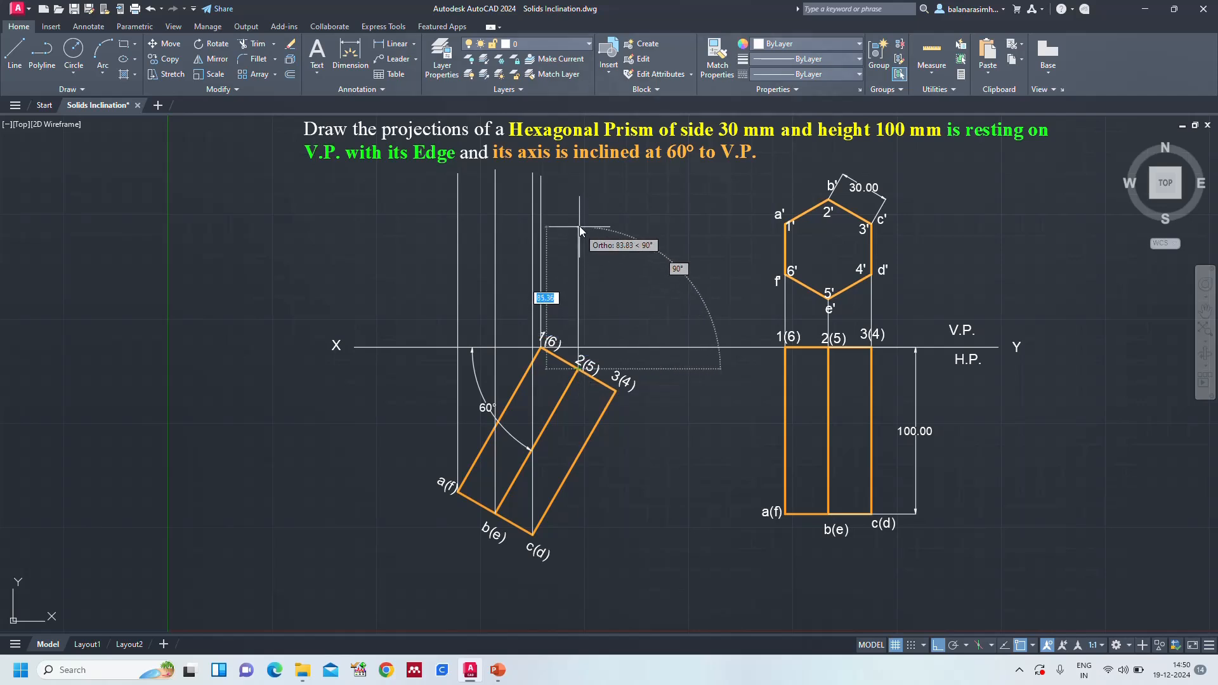
left_click(576, 172)
key("Return")
key("Return")
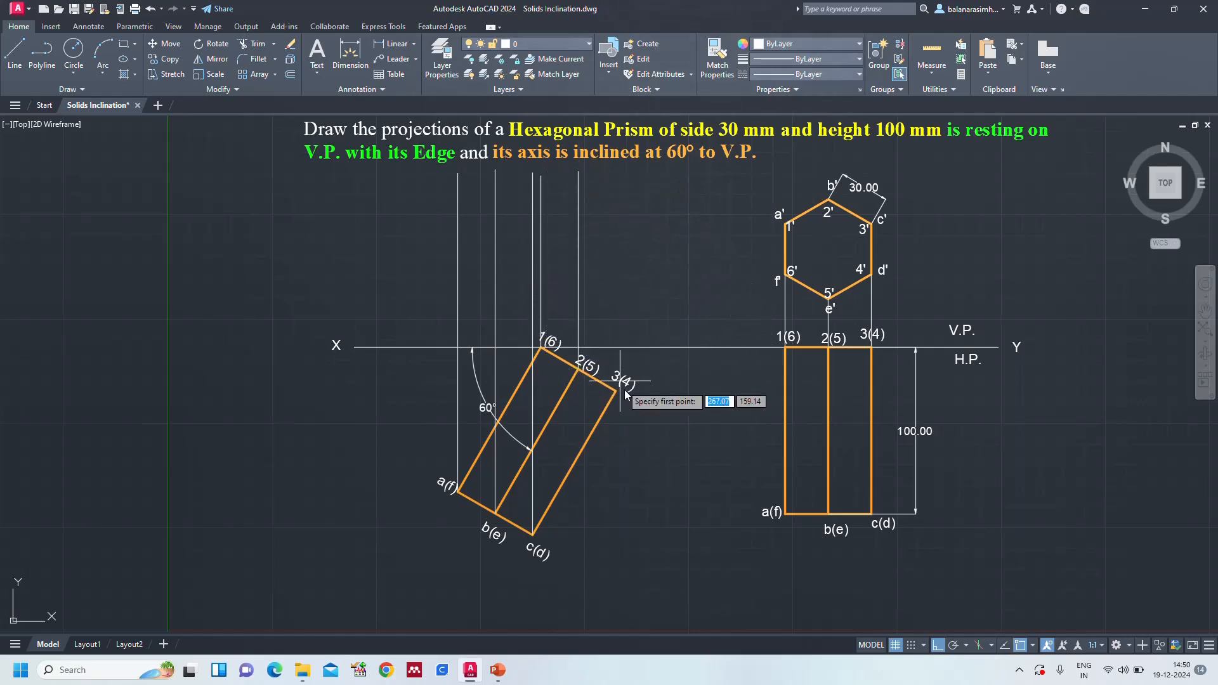
left_click(615, 391)
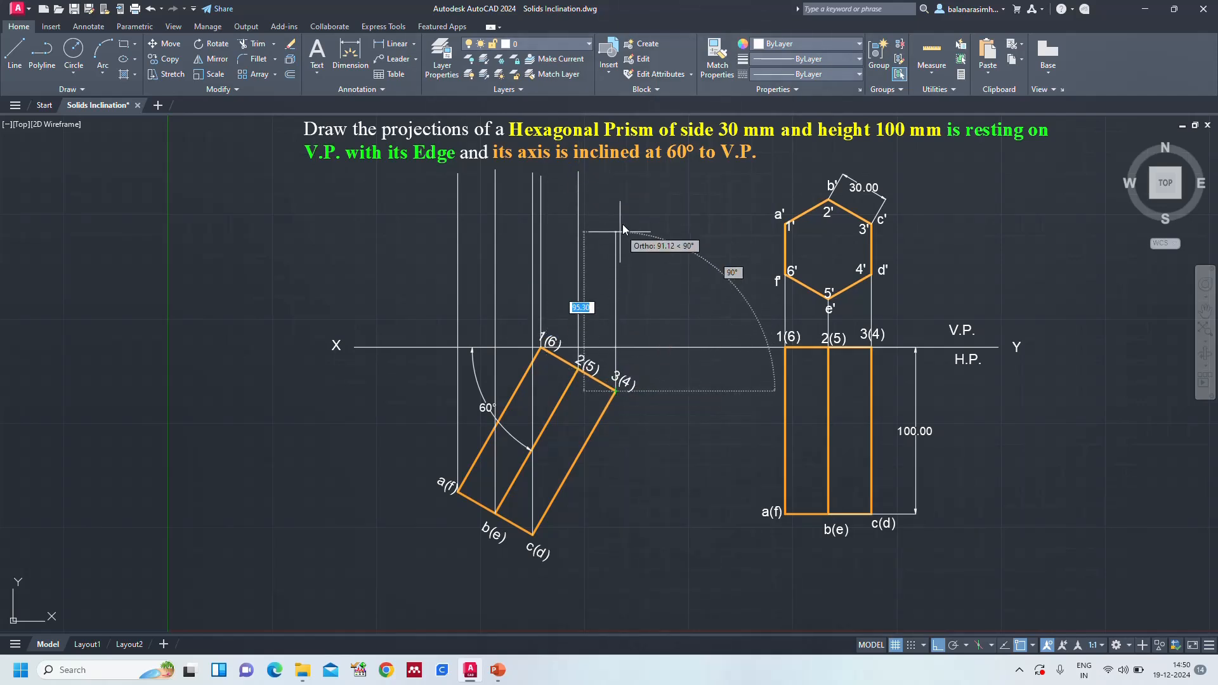
left_click(618, 171)
key("Return")
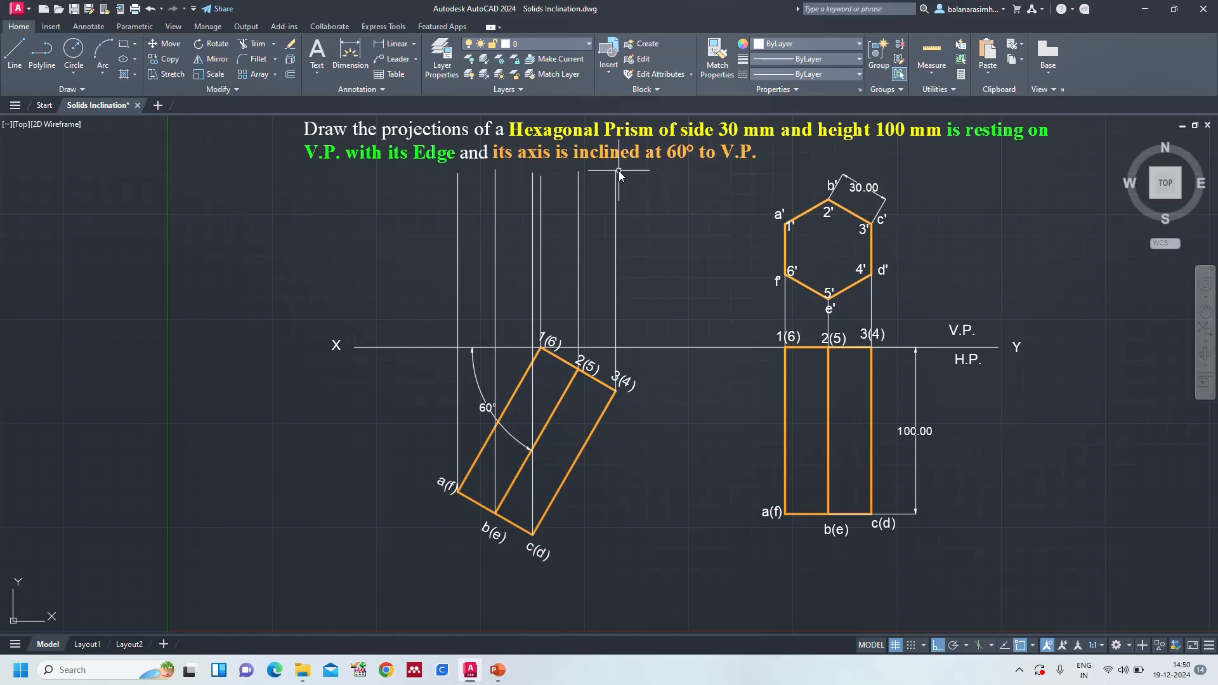
Draw horizontal projector lines from hexagon corners a' and f' to the vertical projector of a(f)
key("Return")
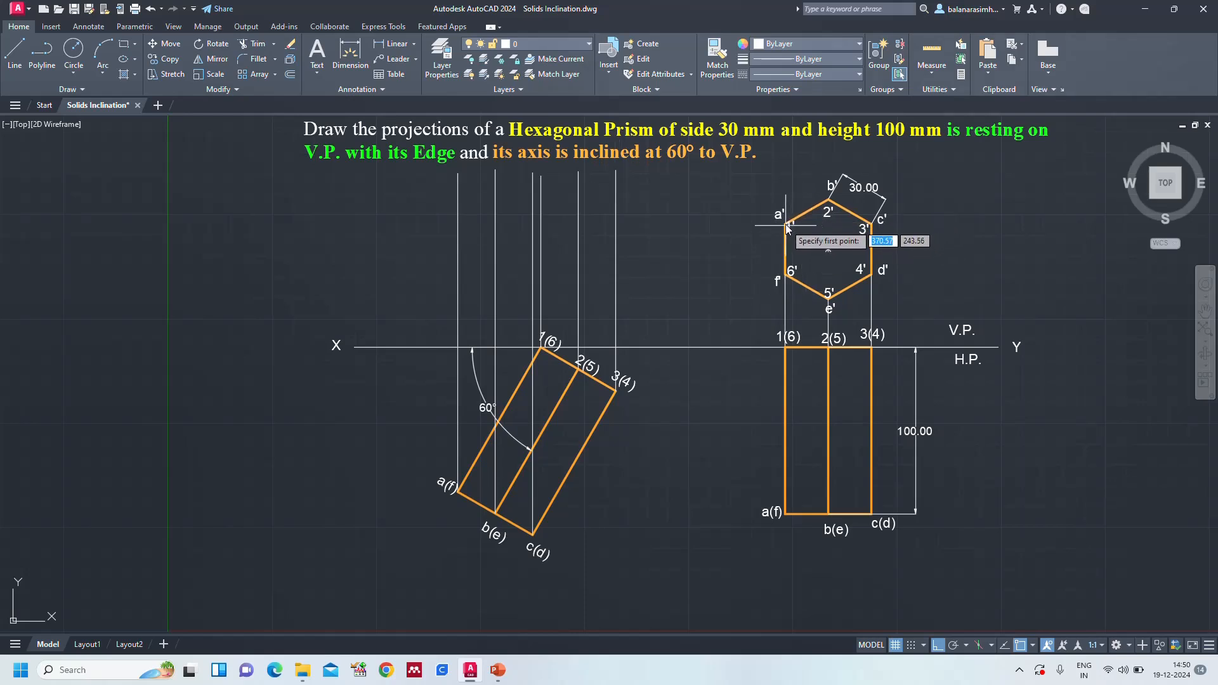
left_click(785, 223)
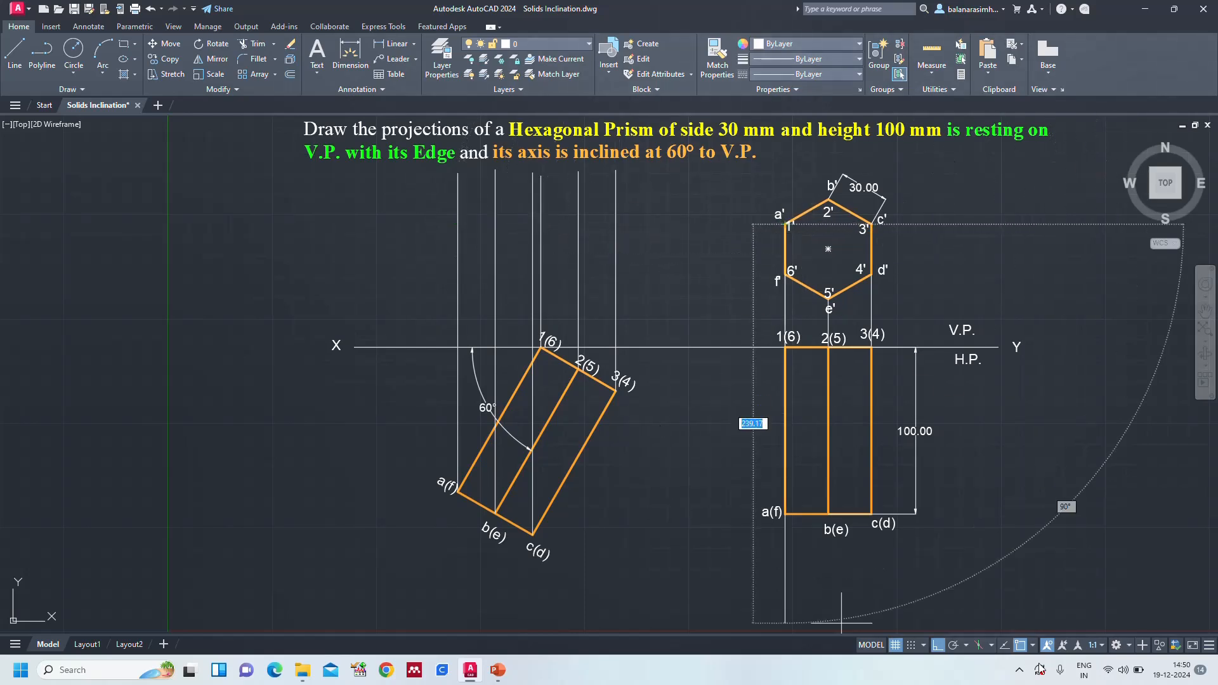
left_click(457, 223)
key("Return")
key("Return")
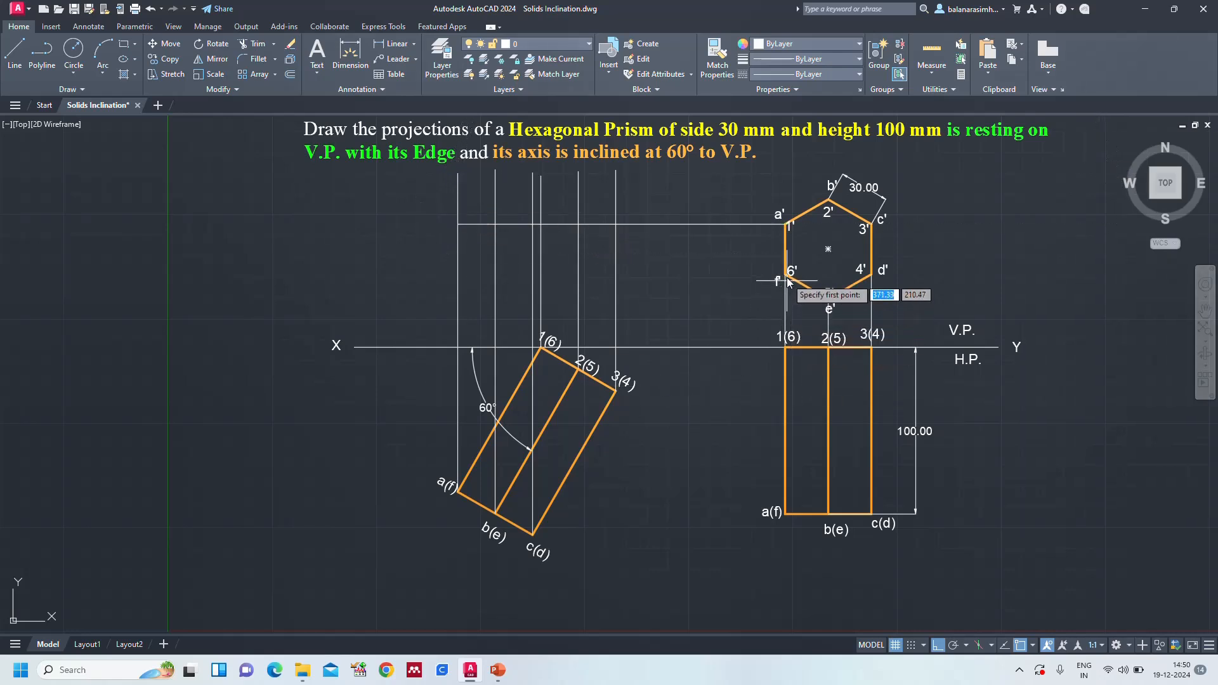
left_click(786, 273)
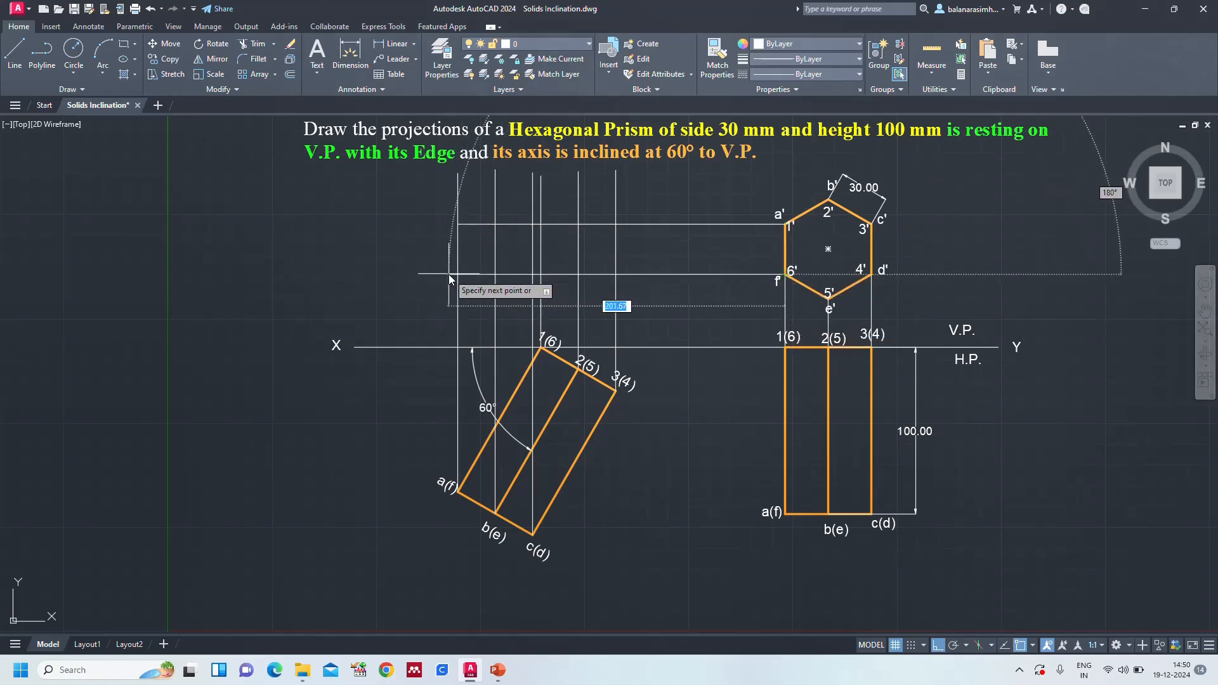
left_click(457, 275)
key("Return")
Draw horizontal projector lines from hexagon corners b' and e' to the vertical projector of a(f)
key("Return")
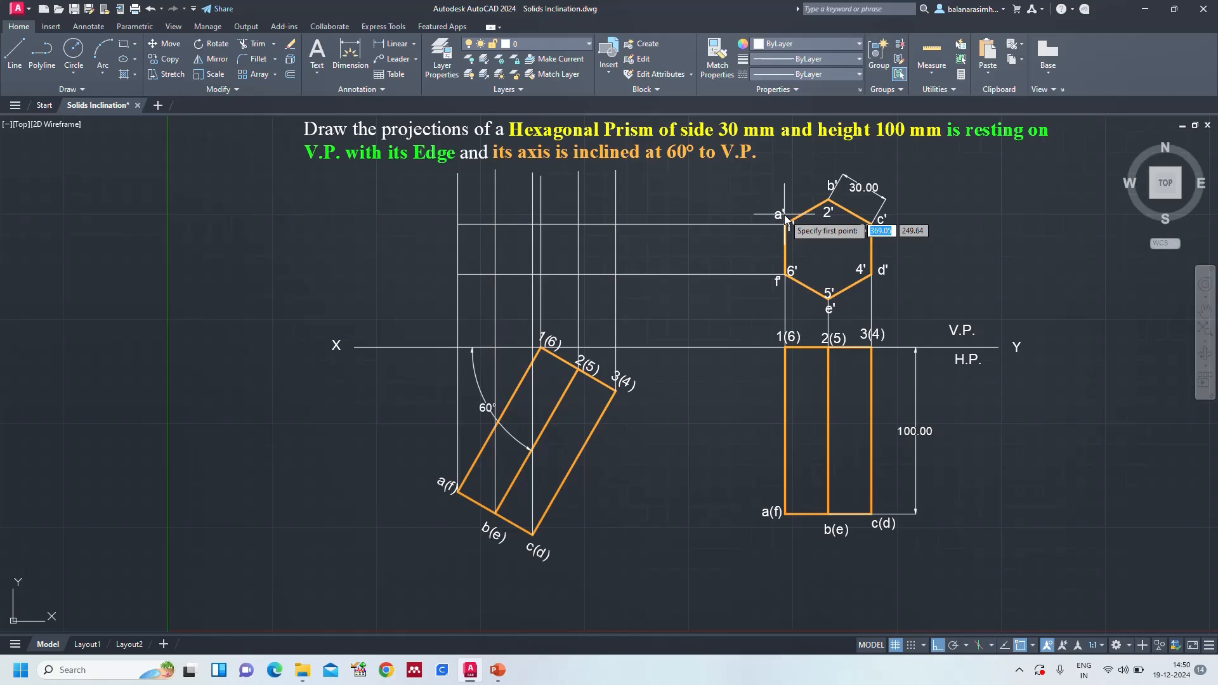
left_click(828, 201)
left_click(457, 200)
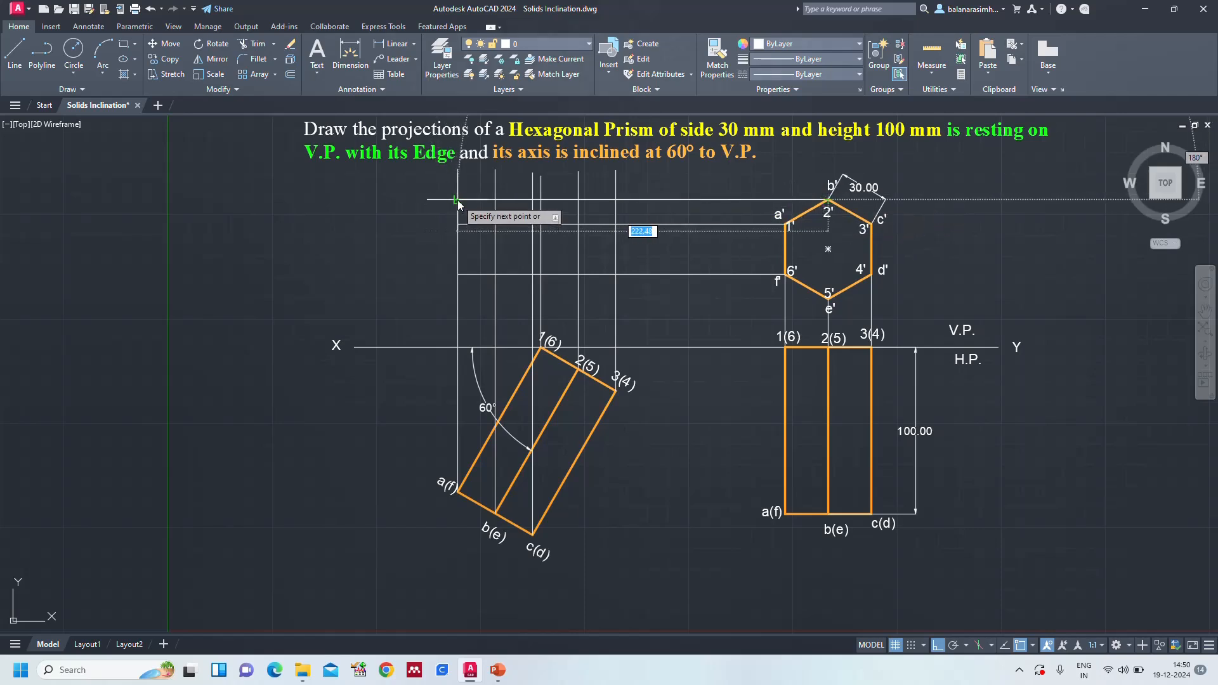
key("Return")
key("Return")
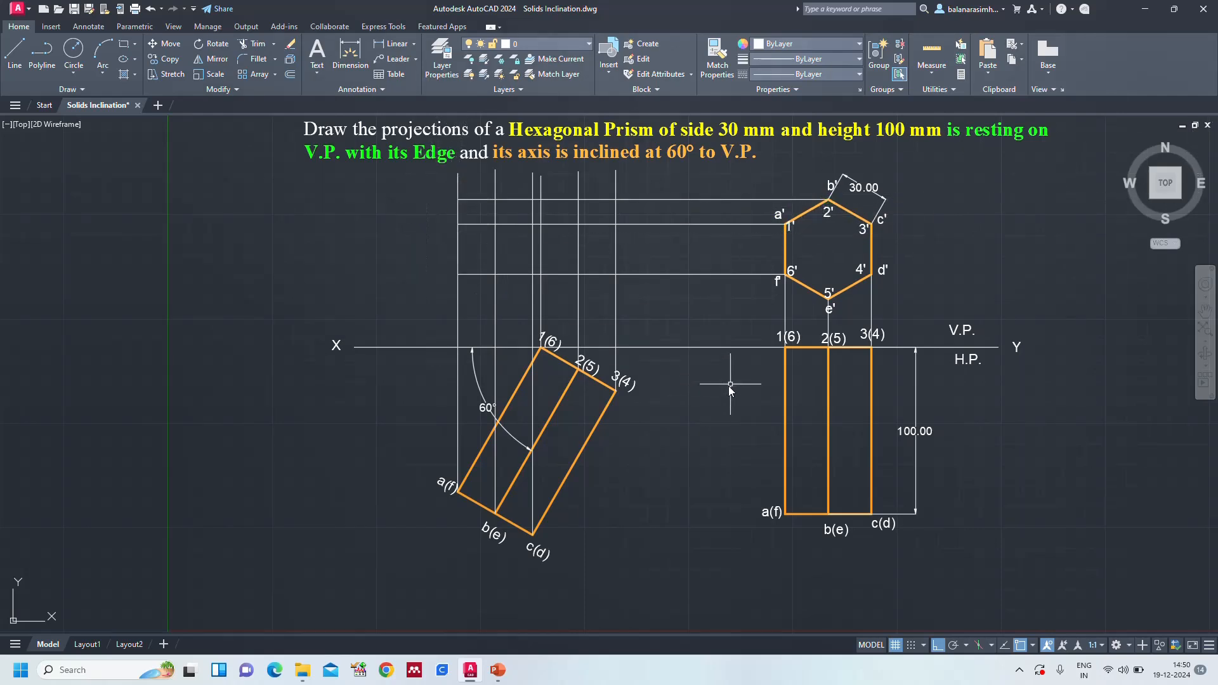
left_click(829, 301)
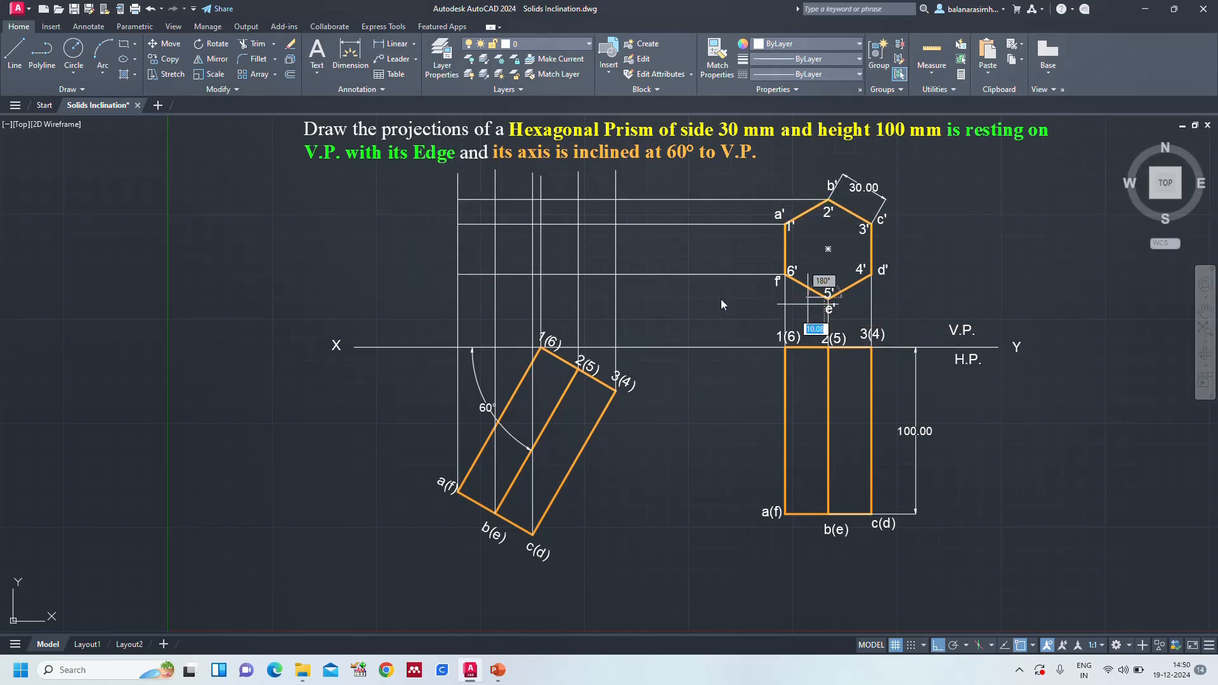
left_click(462, 300)
key("Return")
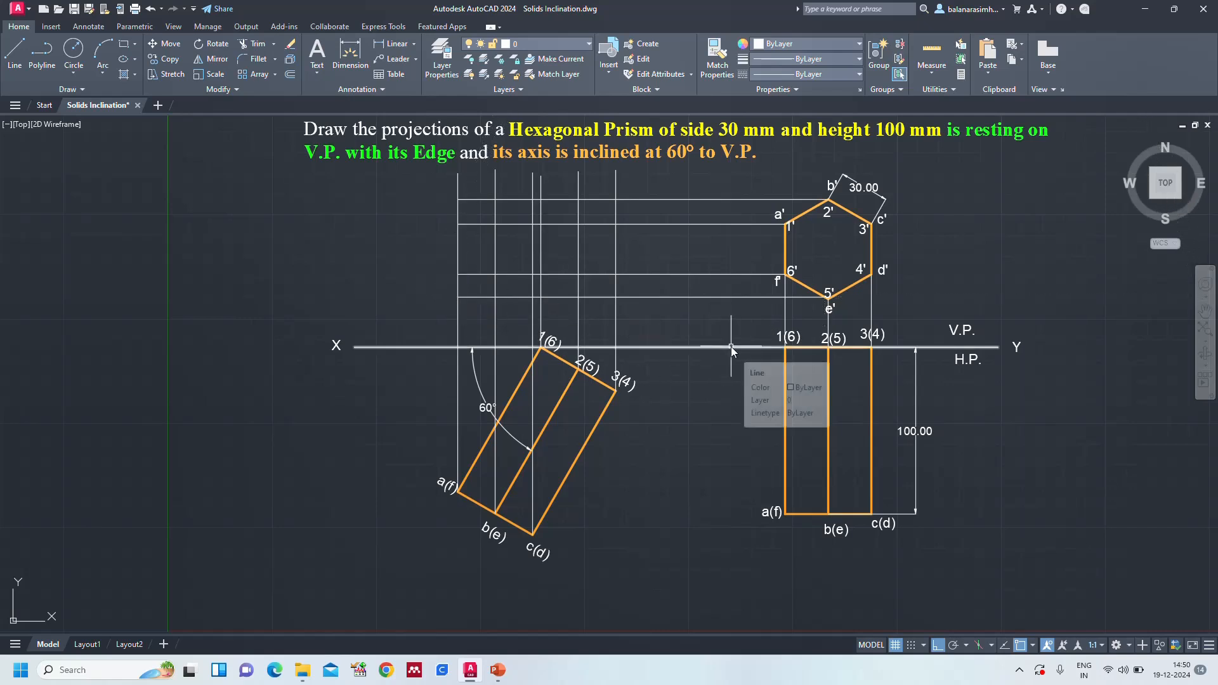
Trim the upper ends of the six vertical projectors back to the horizontal line from b'
type("tr")
key("Return")
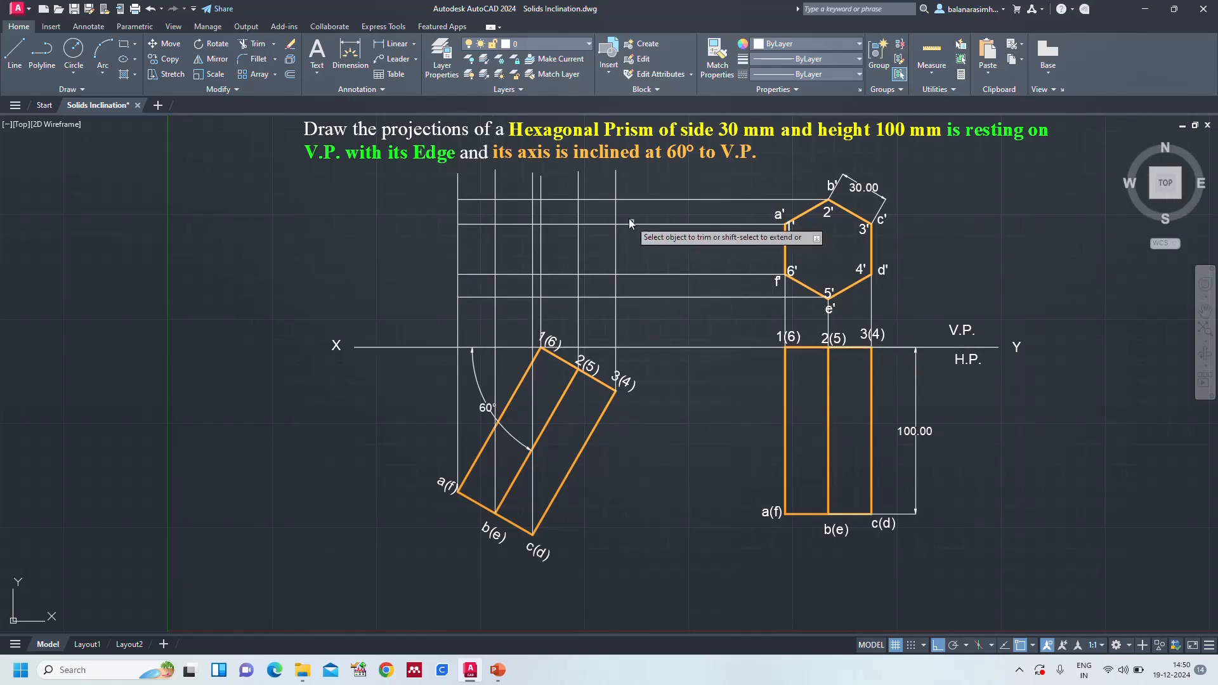
left_click_drag(612, 179, 439, 190)
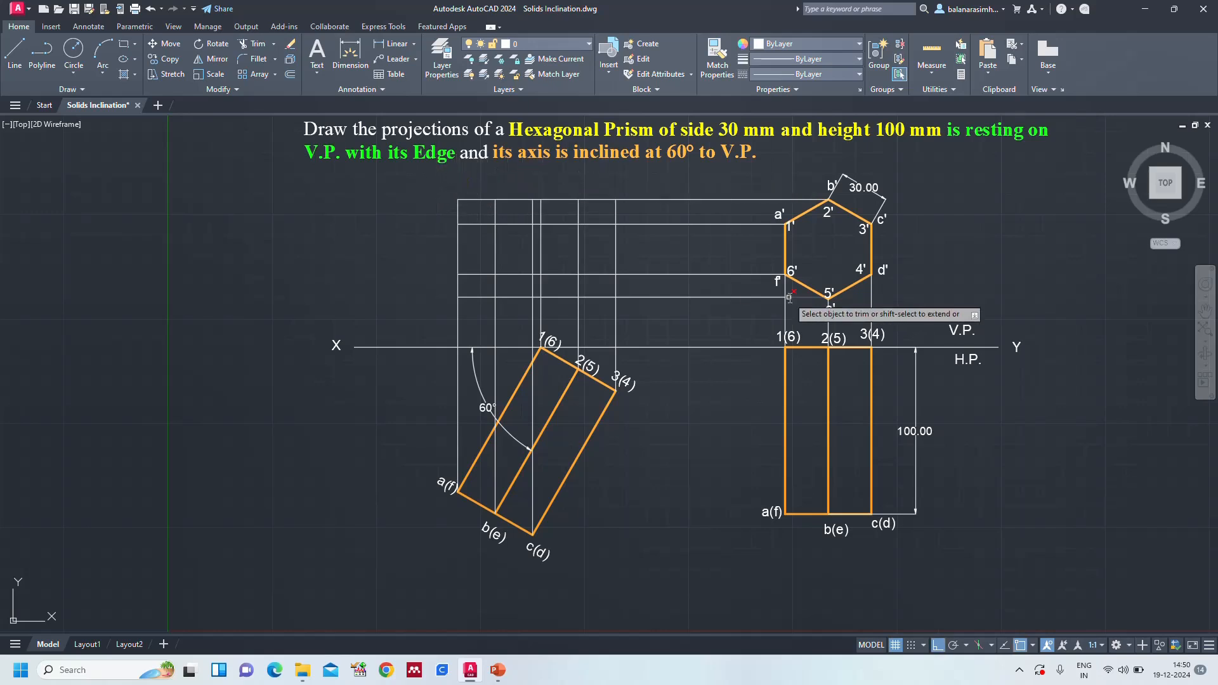
type("z")
key("Return")
type("a")
key("Return")
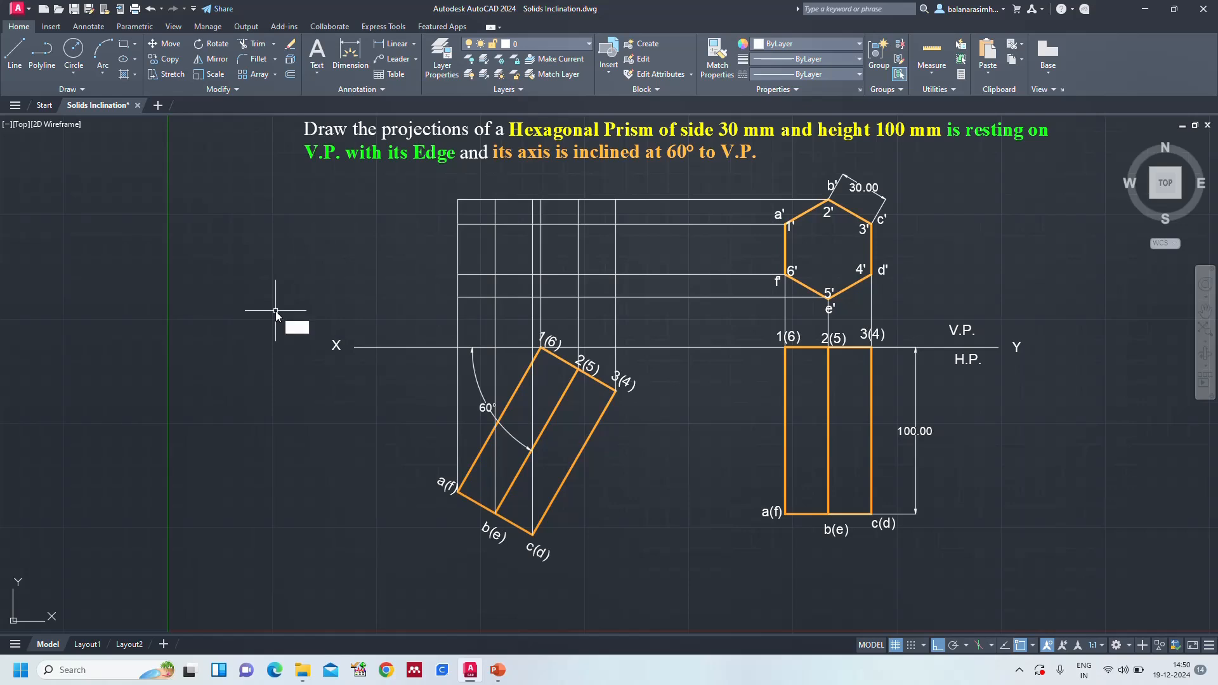
Add a multiline text label a1' with the 1 as subscript, above the X end of the XY line
type("T")
key("BackSpace")
type("mt")
key("Return")
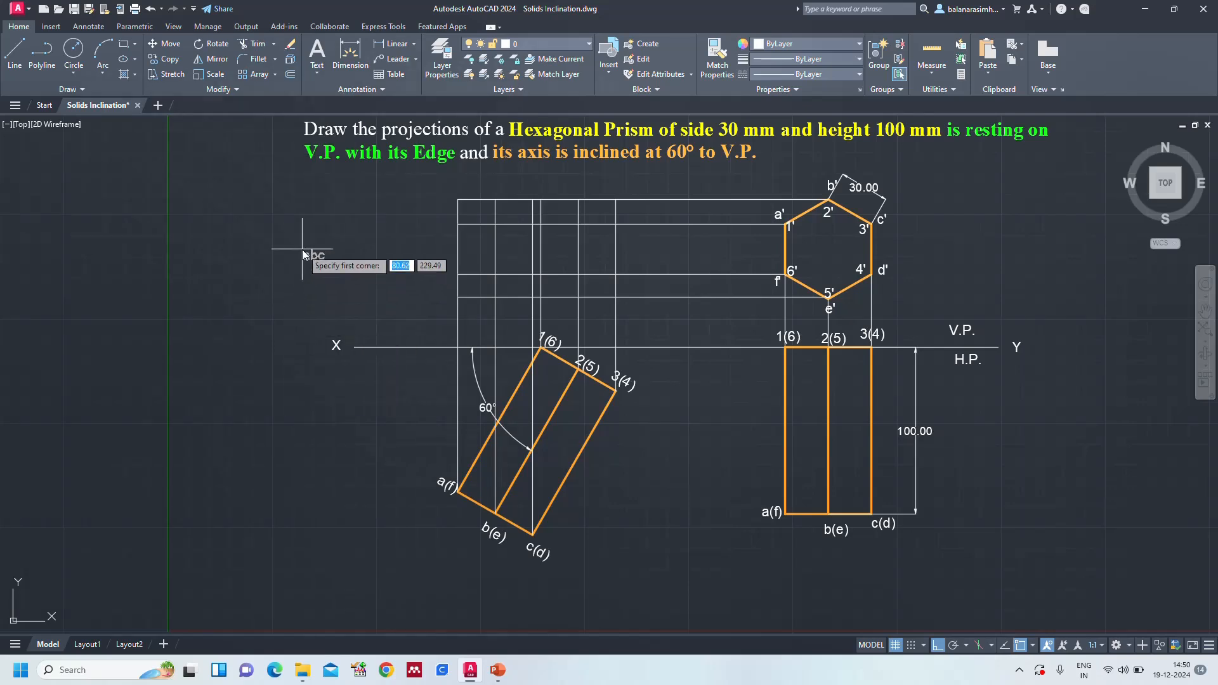
left_click(301, 251)
left_click(349, 303)
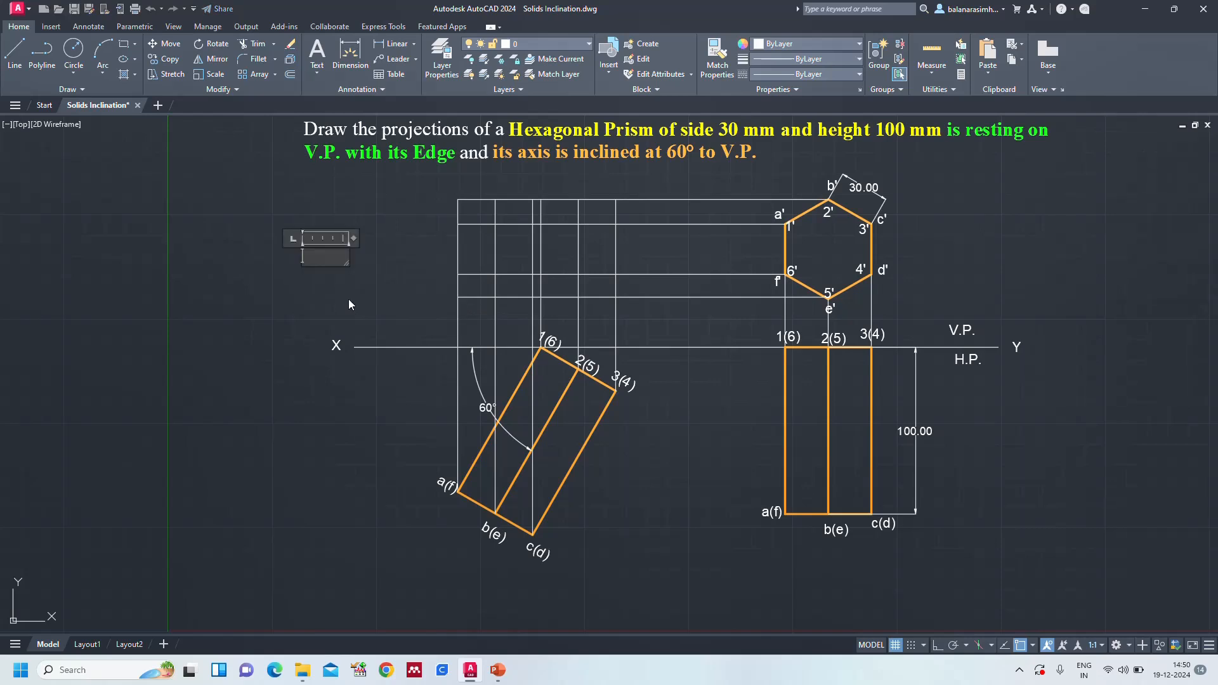
type("a1")
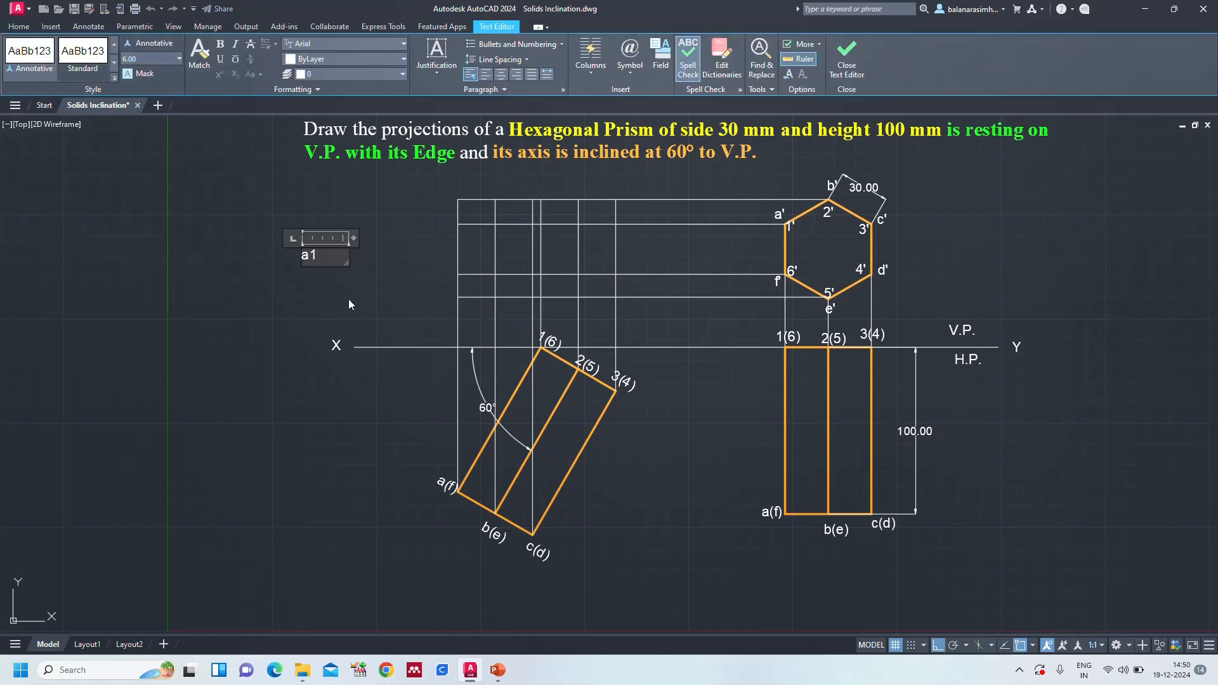
type("'")
key("shift+Left")
key("shift+Left")
left_click_drag(346, 261, 330, 271)
left_click(330, 272)
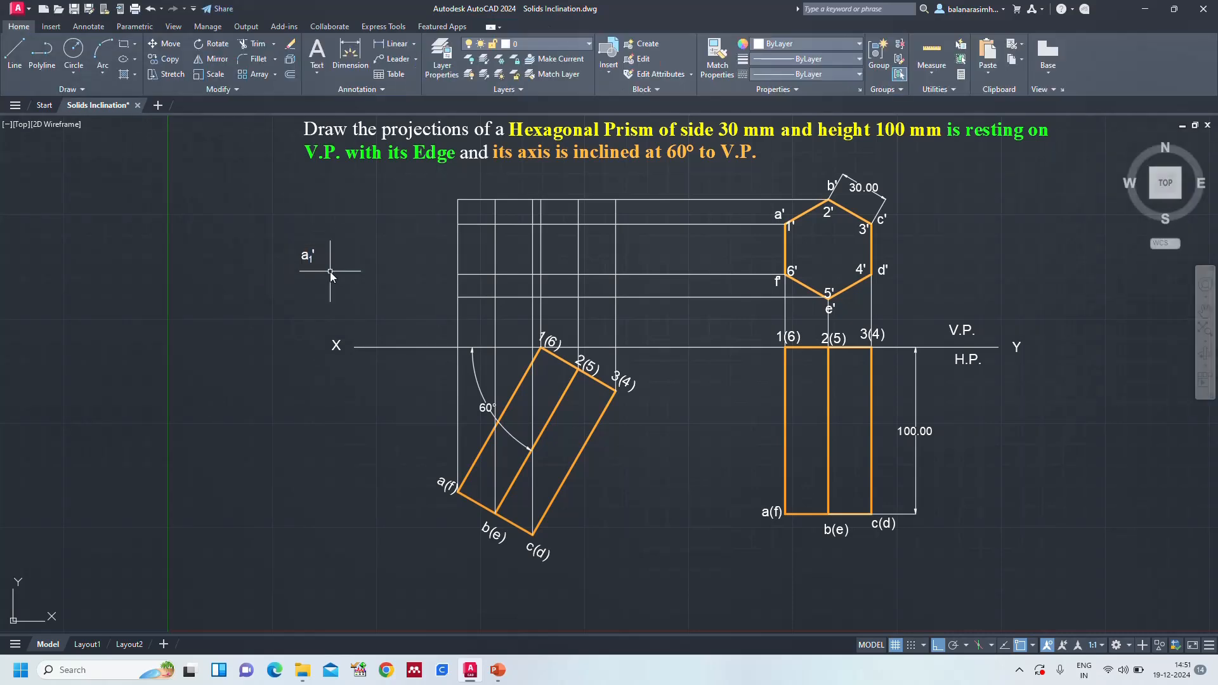
Display the command line window
type("py")
key("Escape")
key("ctrl+9")
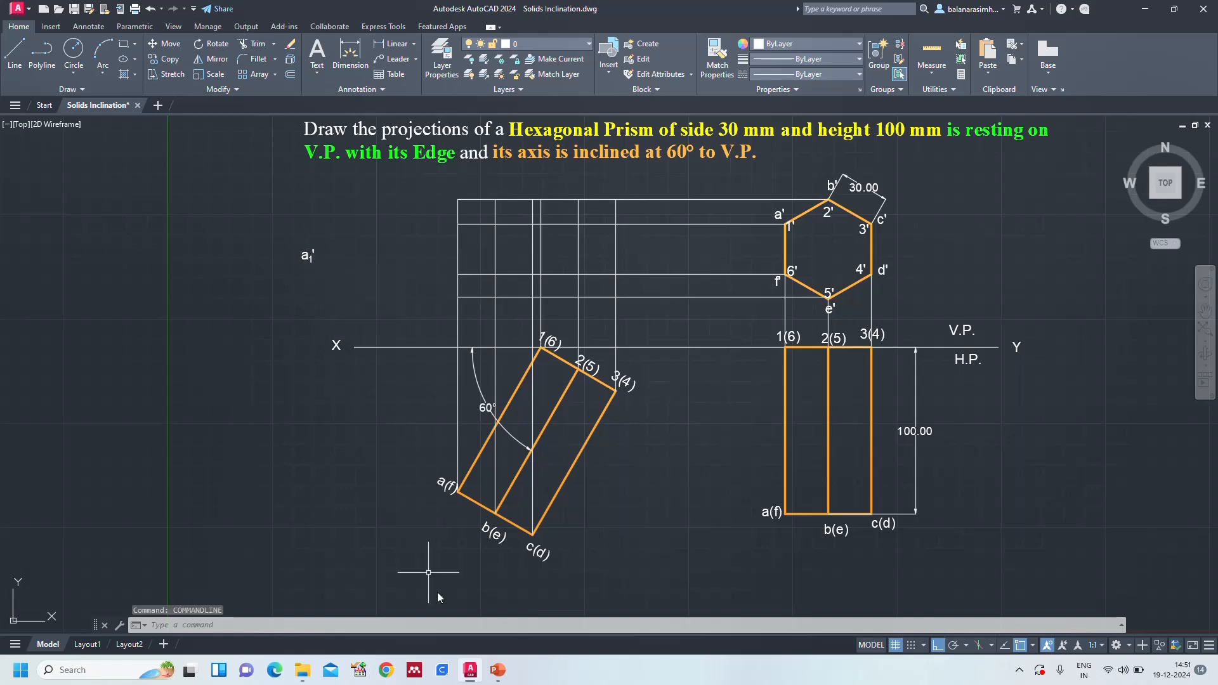
key("Escape")
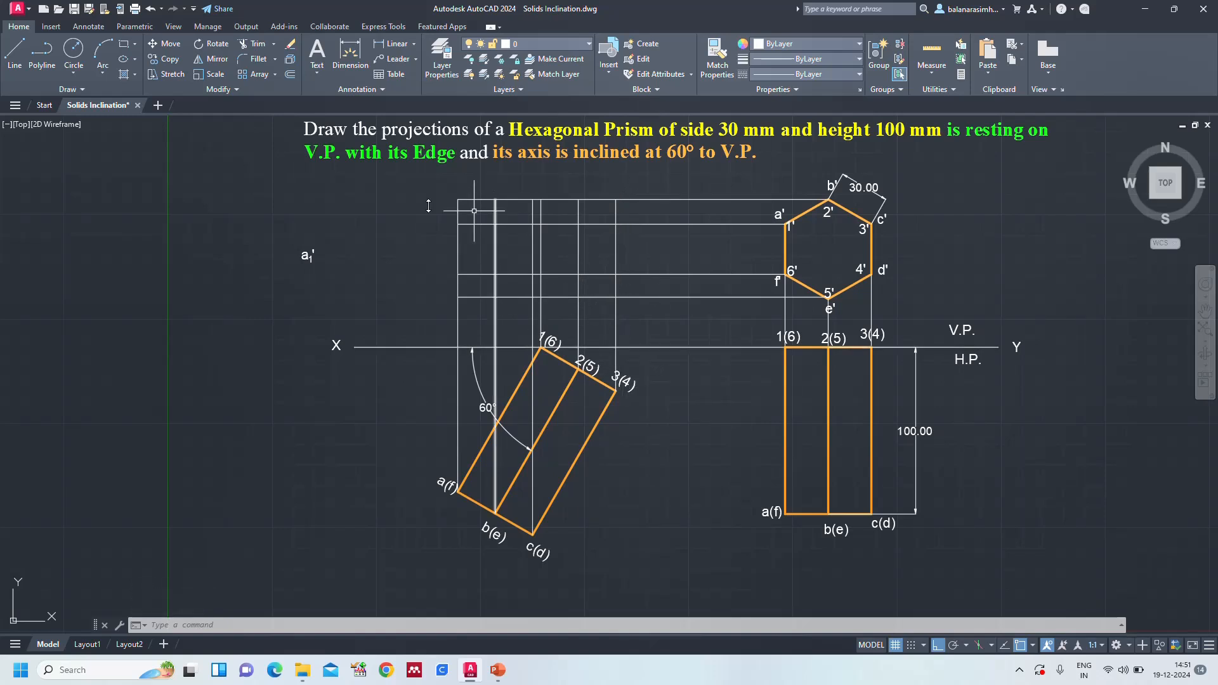
Copy the a1' label in Multiple mode with Ortho off to the projector intersections corresponding to a', b' and c'
left_click(308, 257)
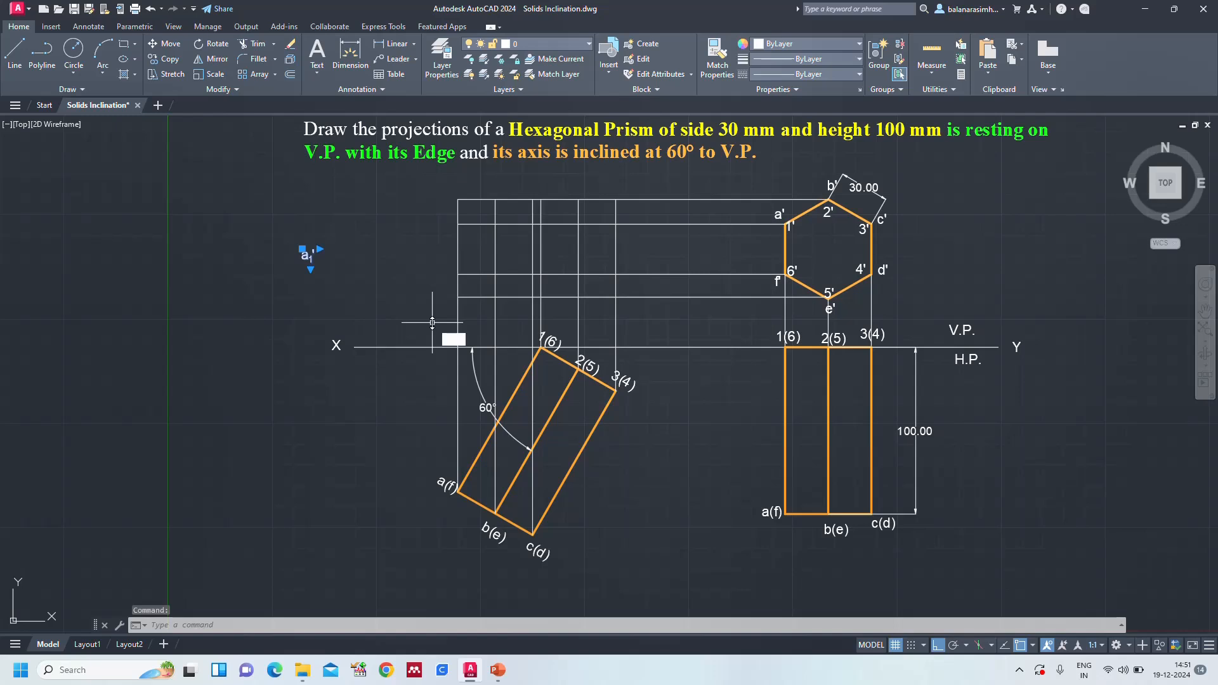
type("co")
key("Return")
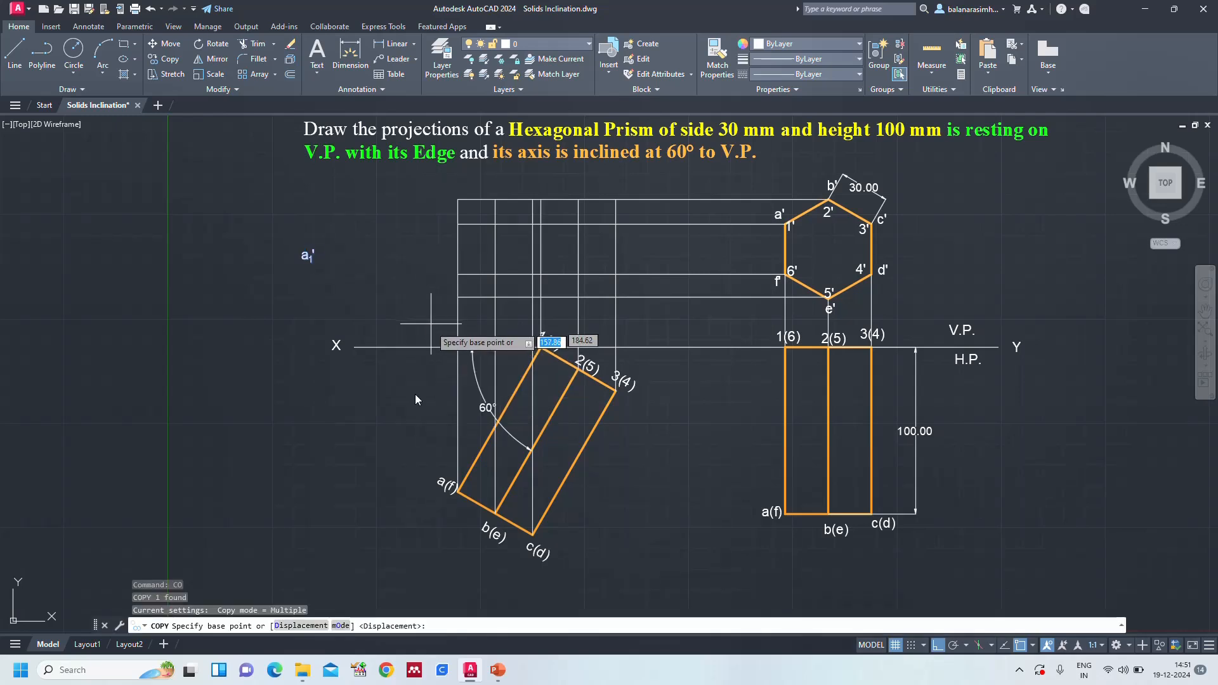
left_click(341, 626)
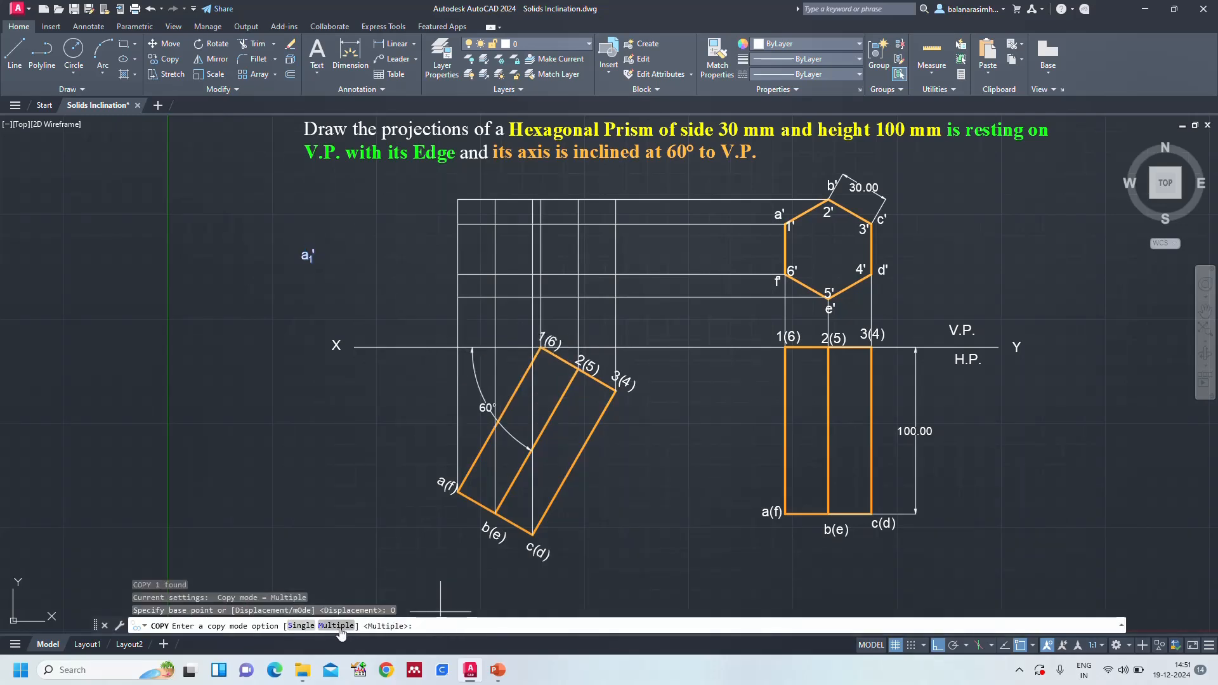
left_click(337, 626)
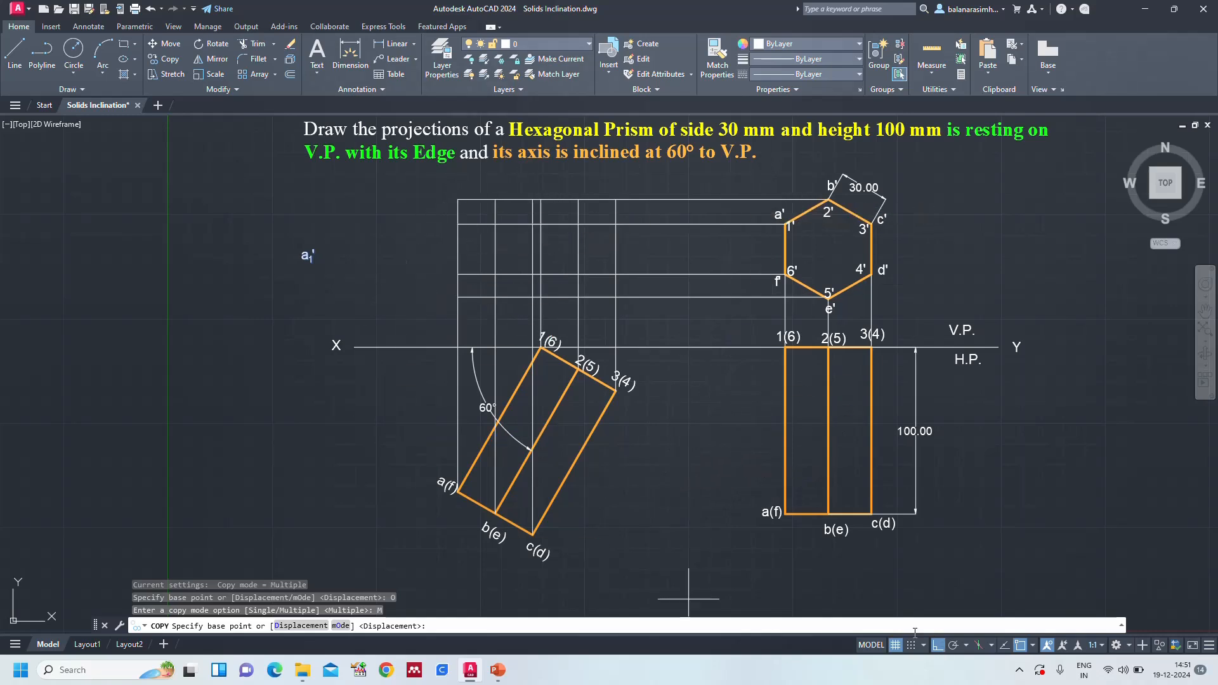
left_click(938, 644)
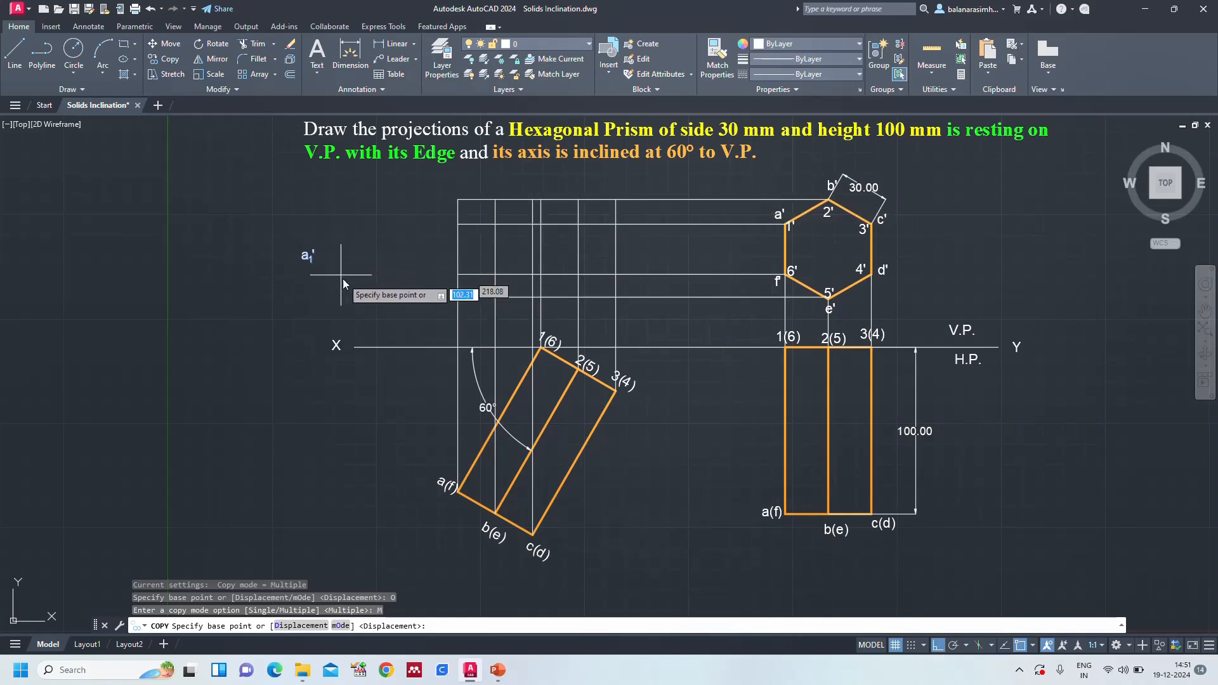
left_click(322, 279)
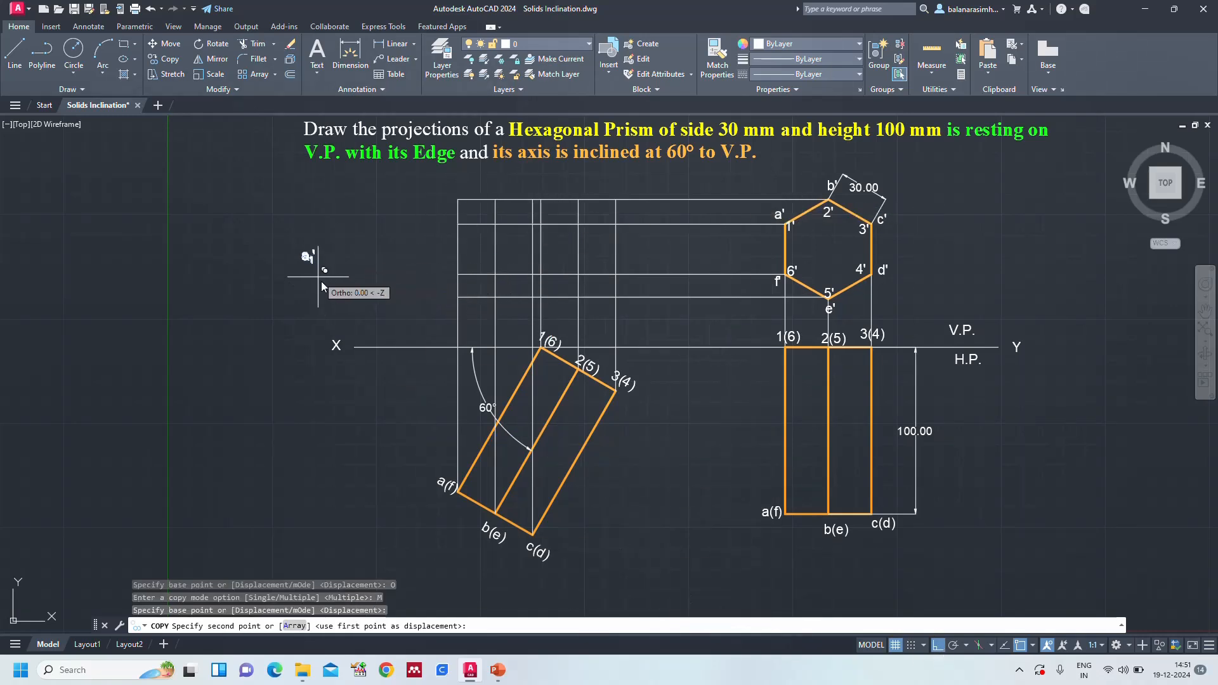
left_click(935, 646)
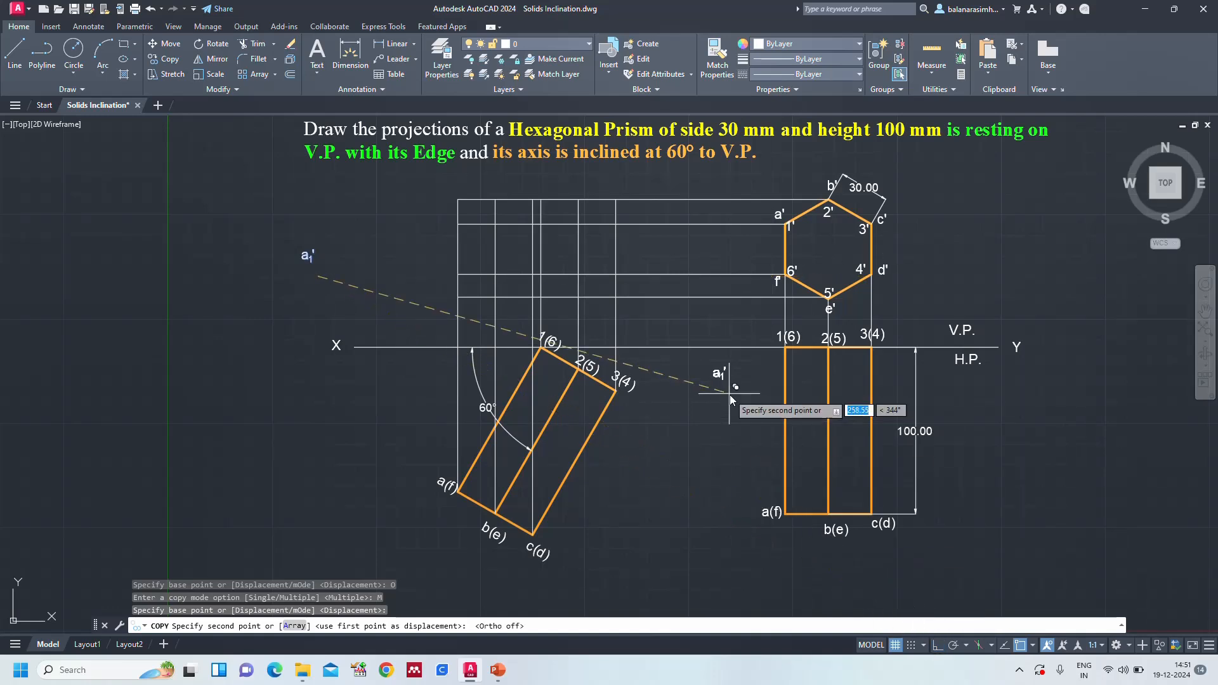
left_click(457, 246)
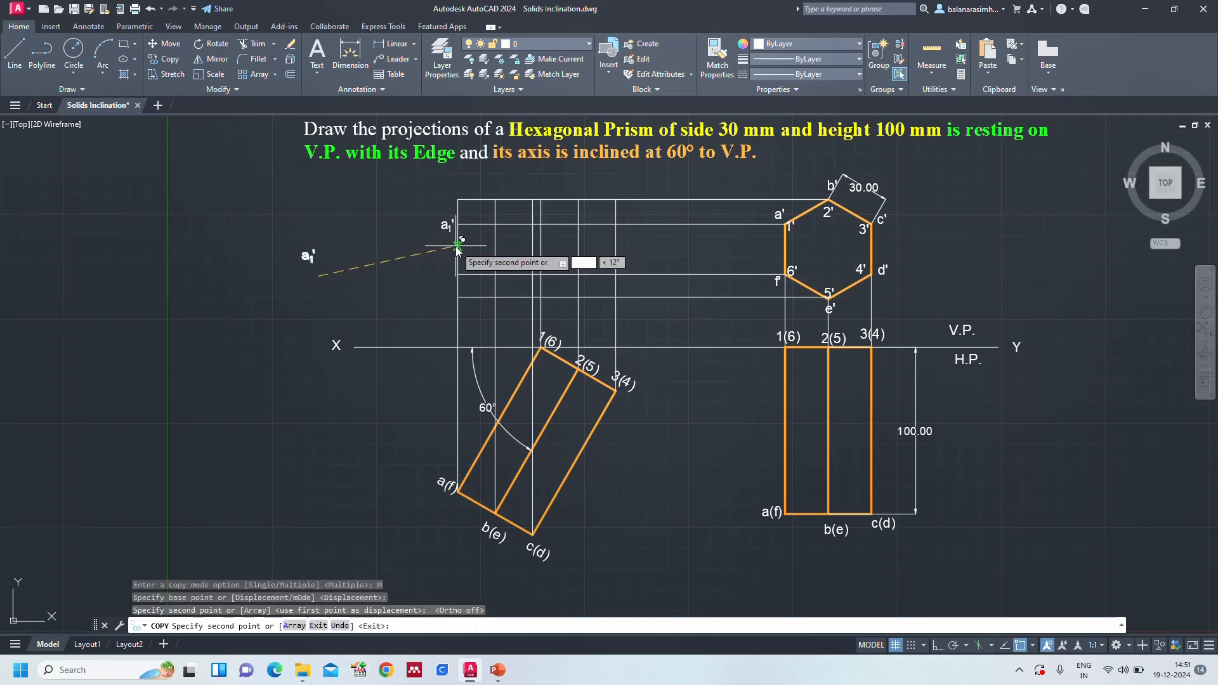
left_click(505, 205)
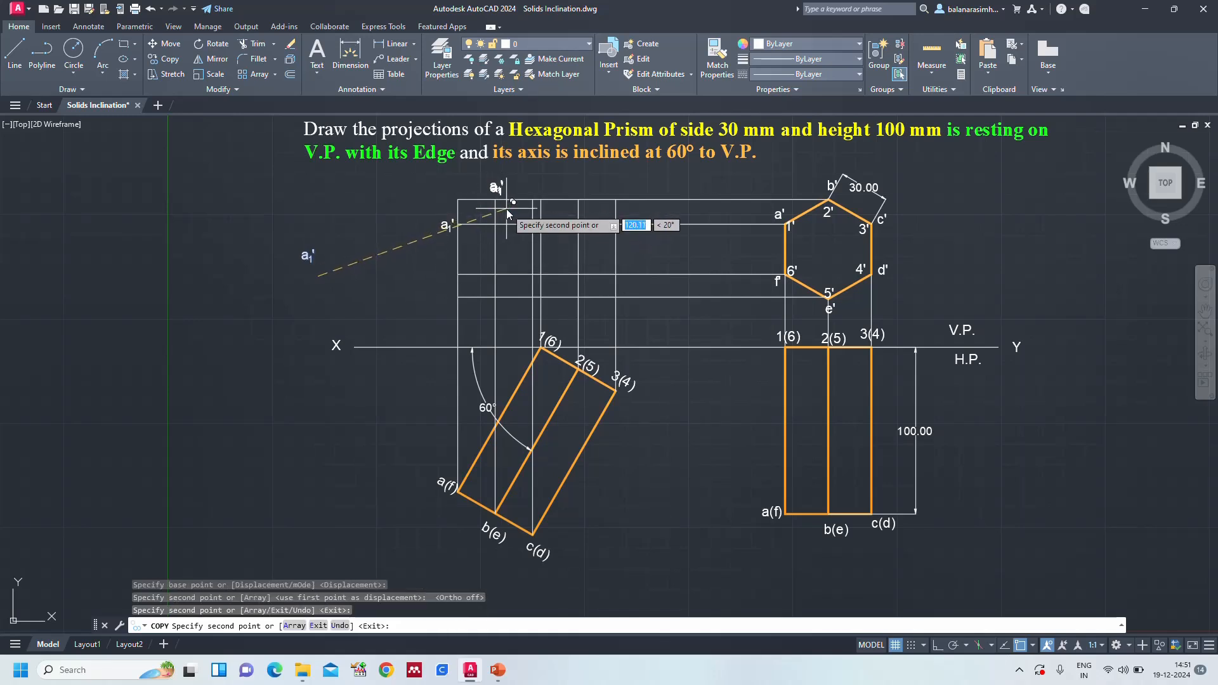
left_click(549, 242)
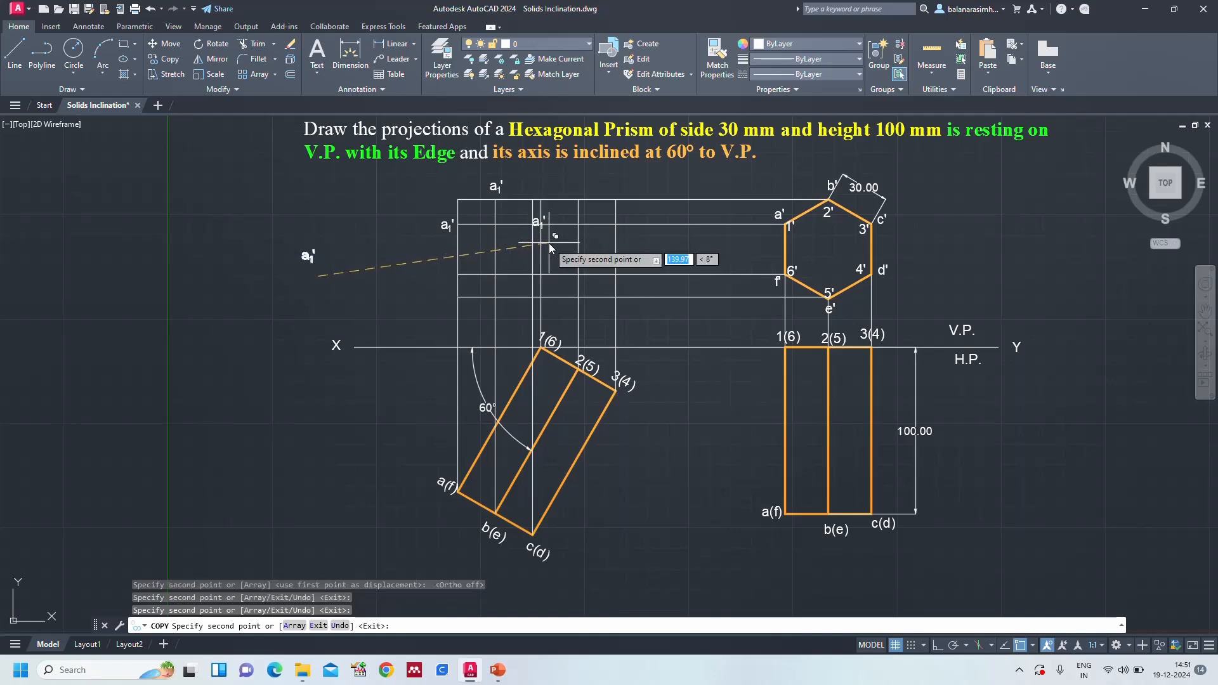
Place three more copies of the a1' label at the intersections corresponding to d', e' and f', and end the copy
left_click(550, 299)
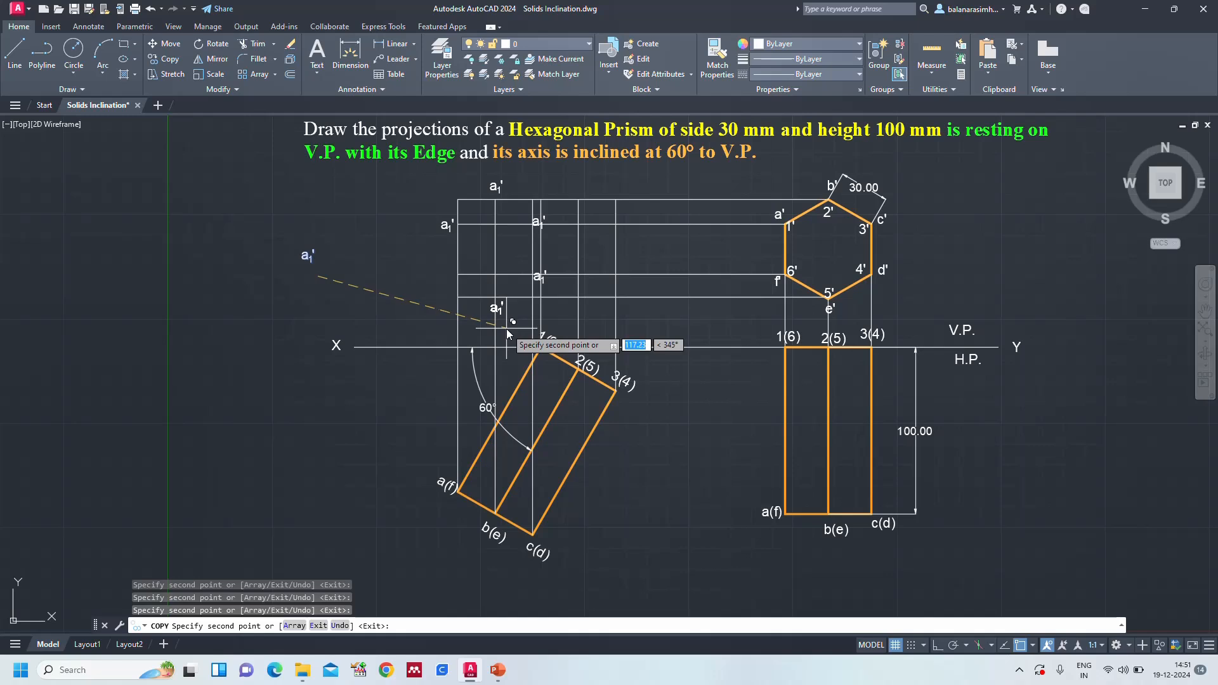
left_click(504, 328)
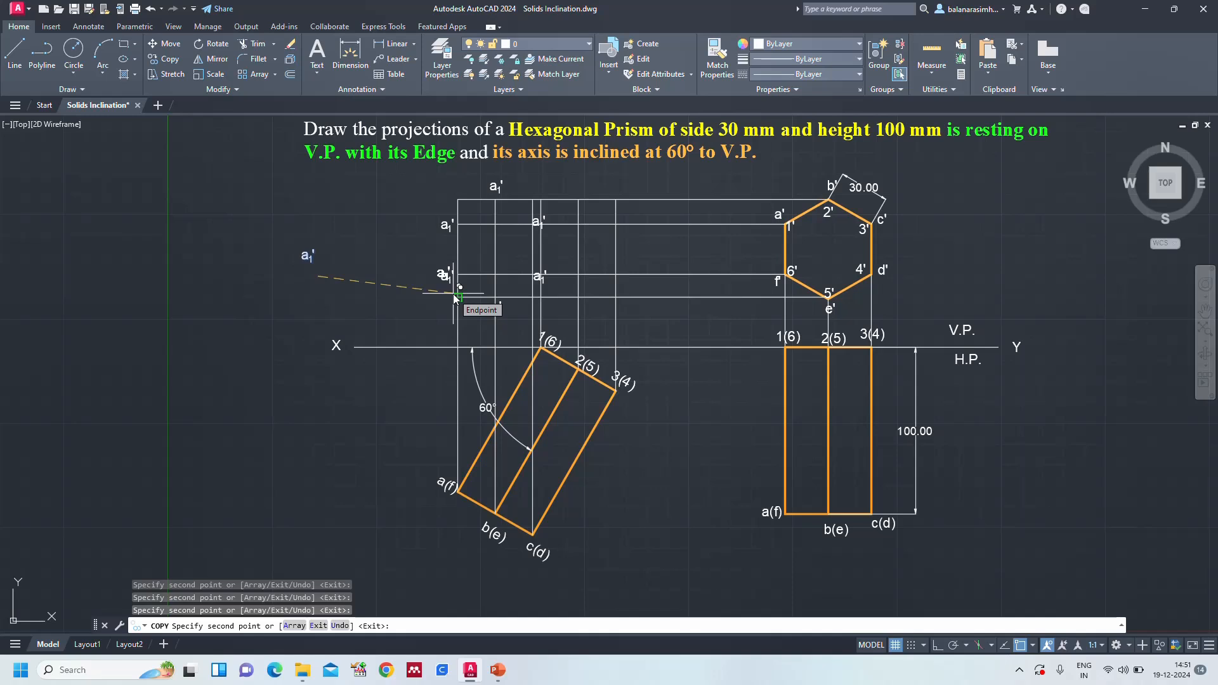
key("Escape")
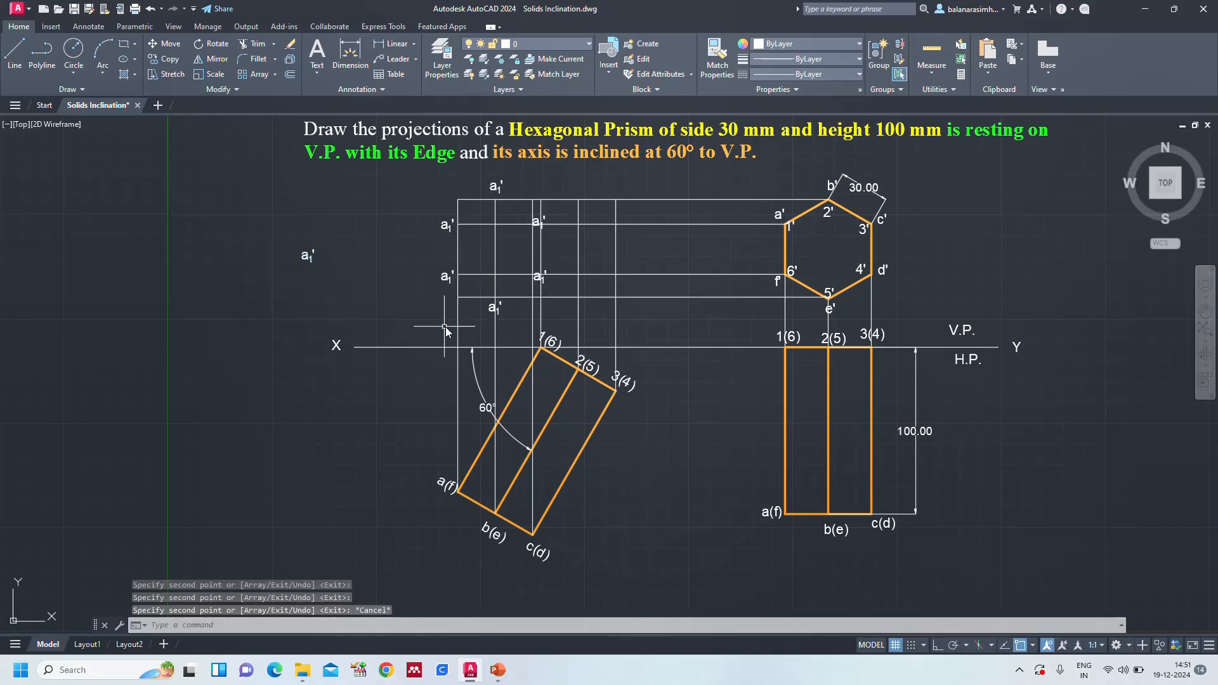
key("Escape")
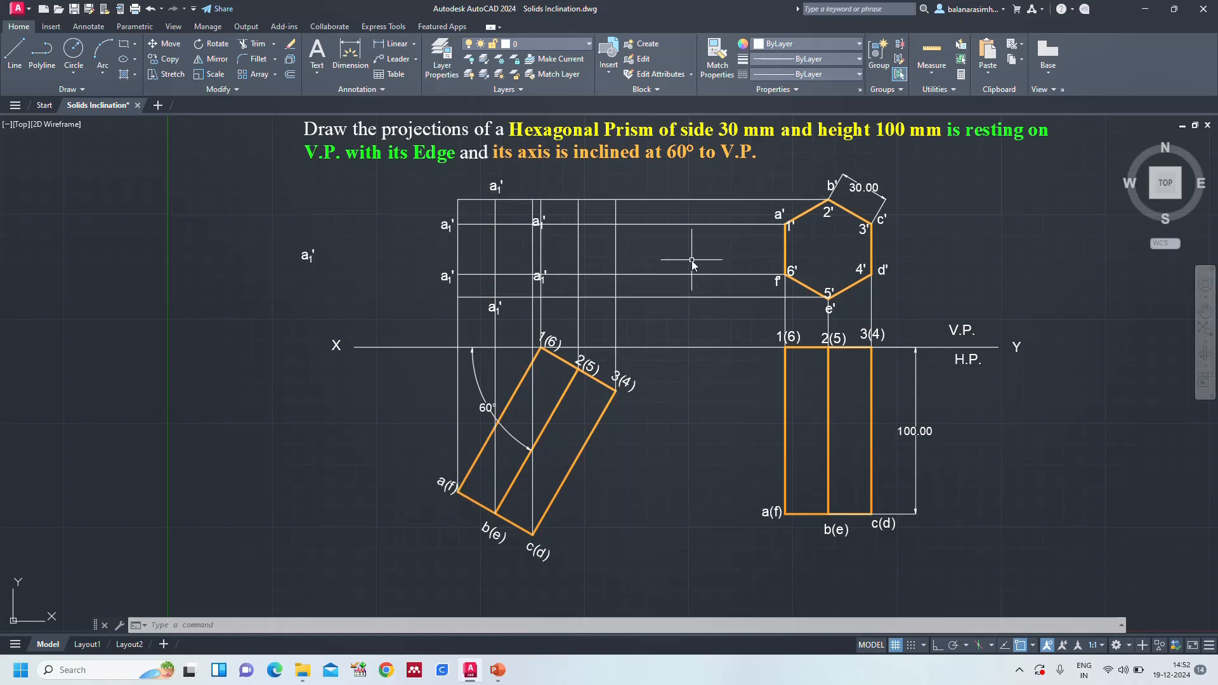
Change the copied label on the f' projector to f1' and the one above the b(e) vertical projector to b1'
double_click(447, 275)
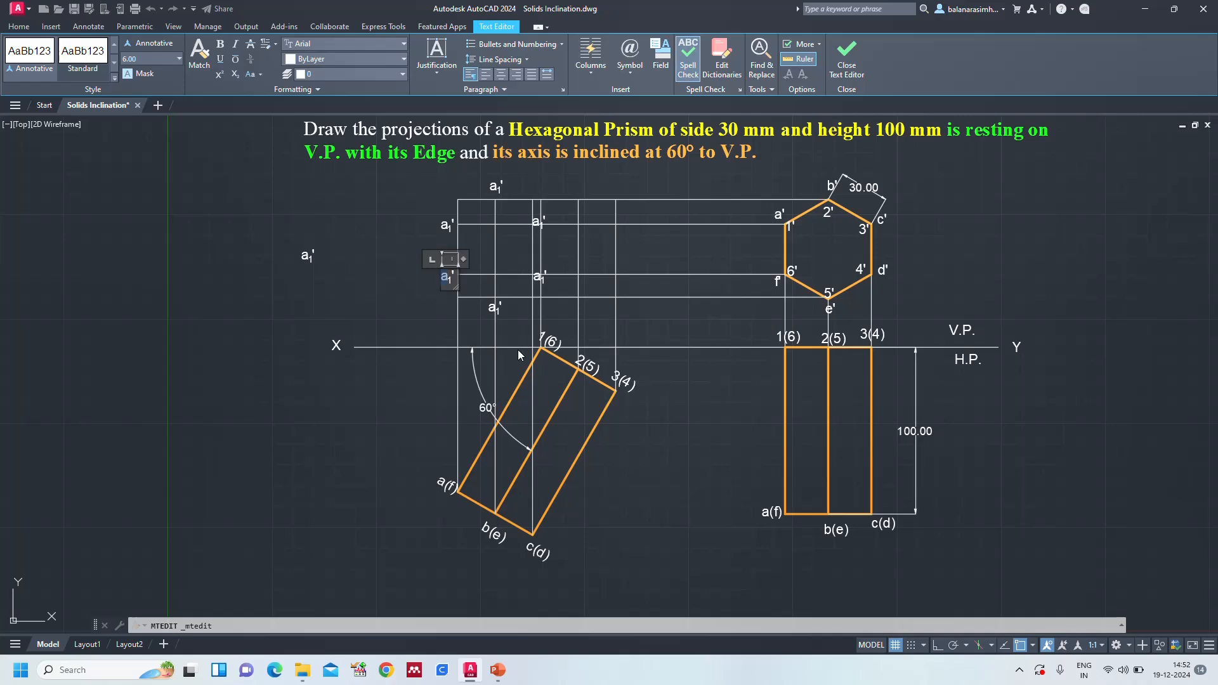
type("f")
key("Escape")
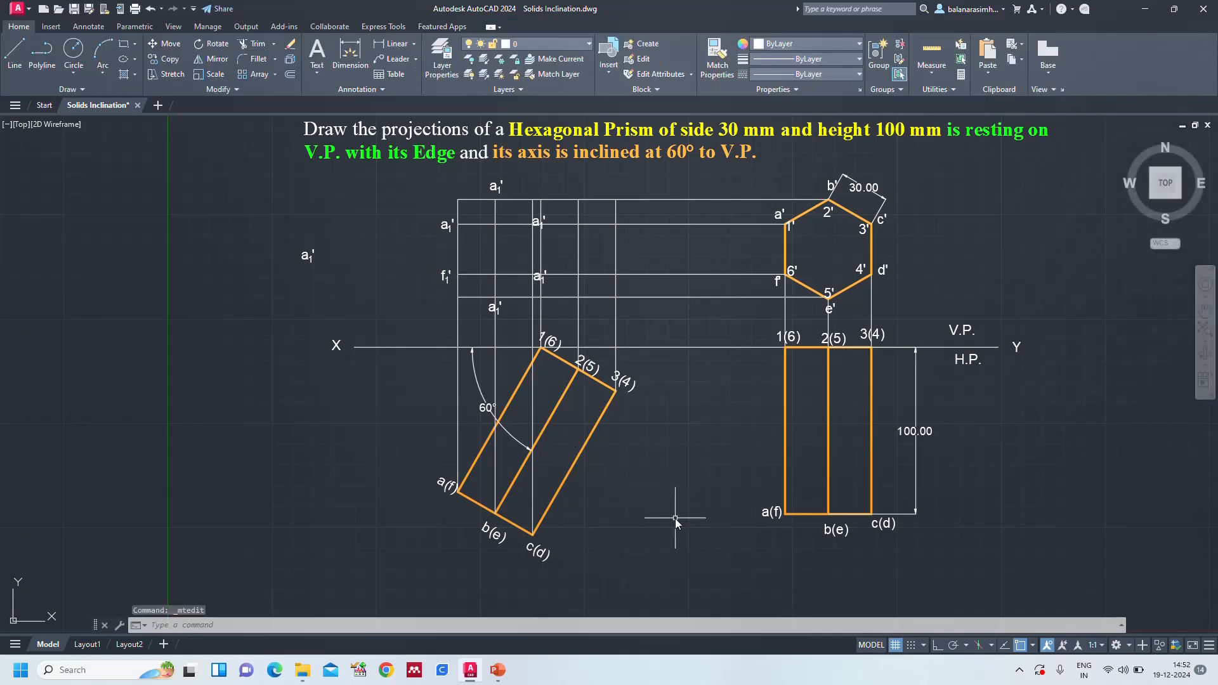
left_click(495, 187)
double_click(495, 187)
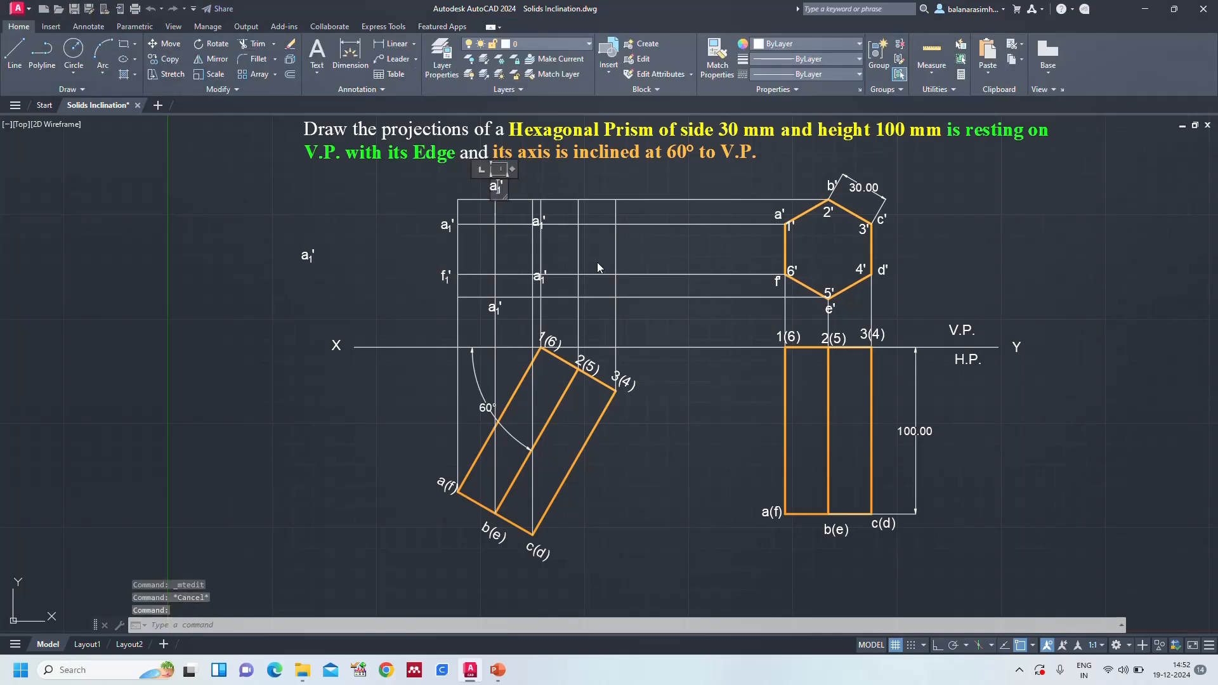
type("b")
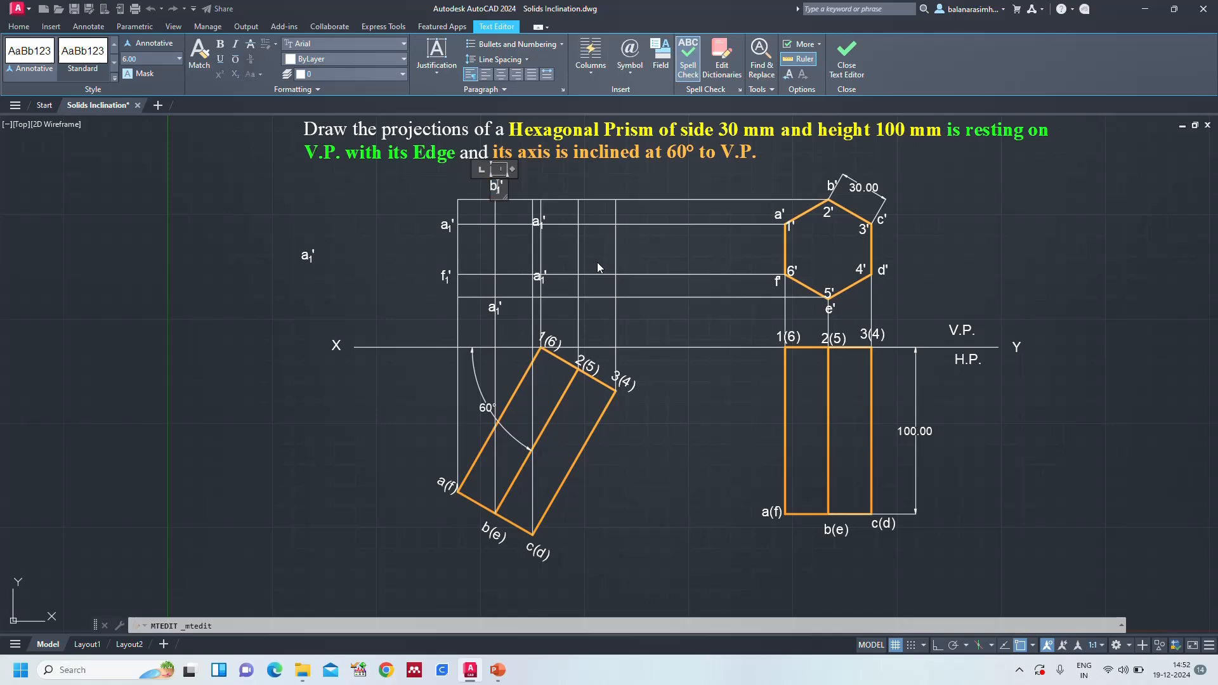
key("Escape")
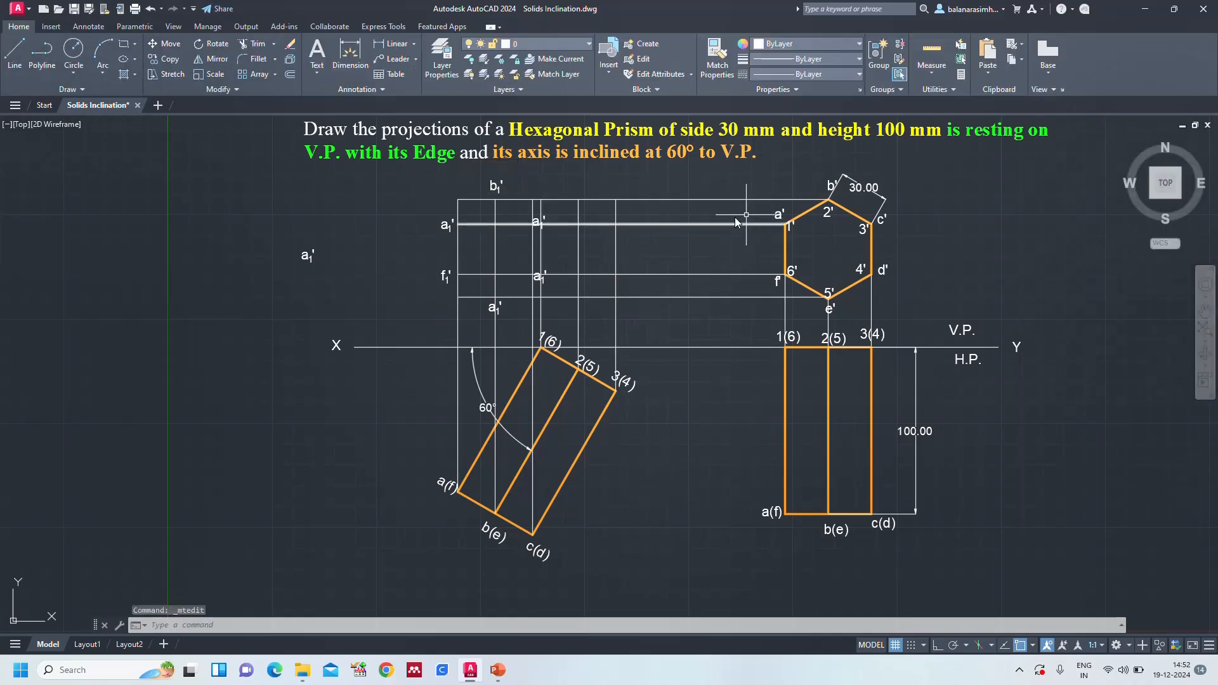
Change the two copied labels along the c(d) vertical projector to c1' for the upper and d1' for the lower
left_click(540, 223)
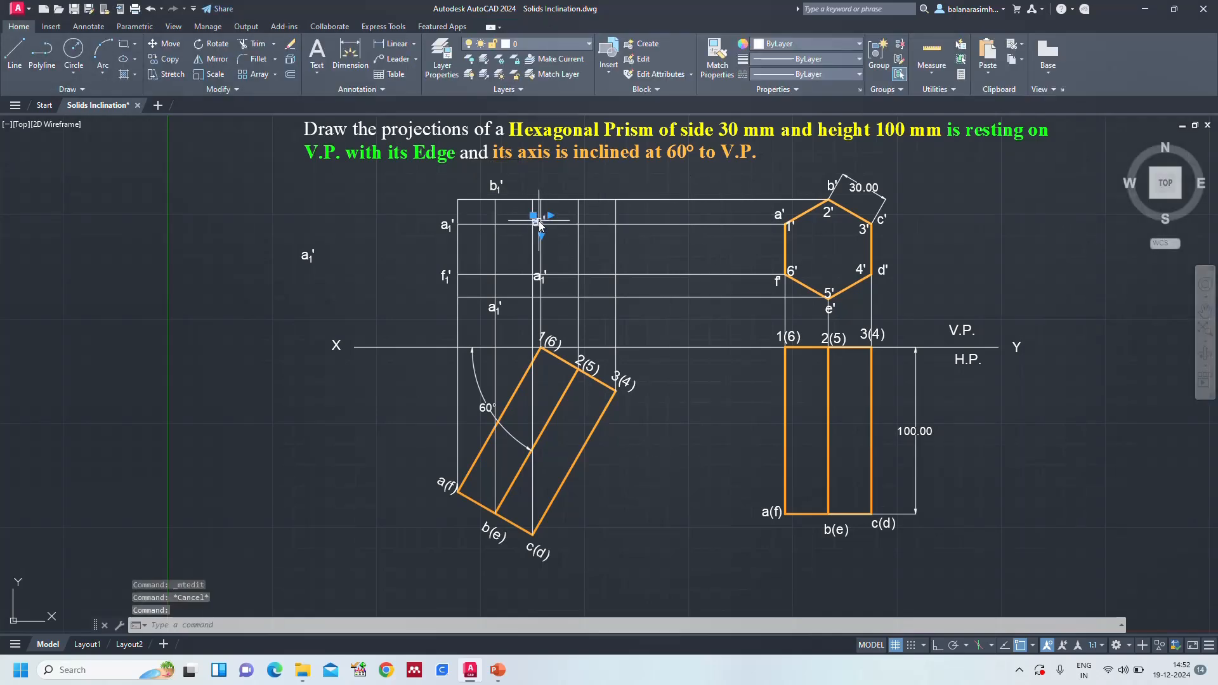
key("Return")
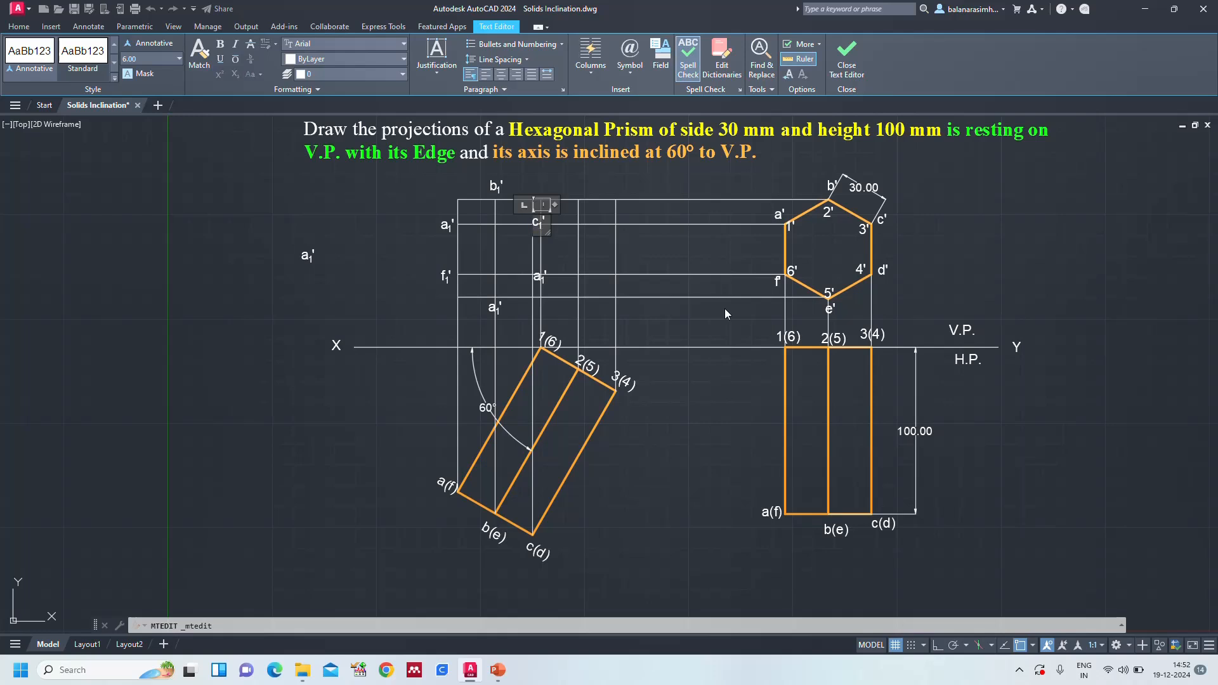
key("Escape")
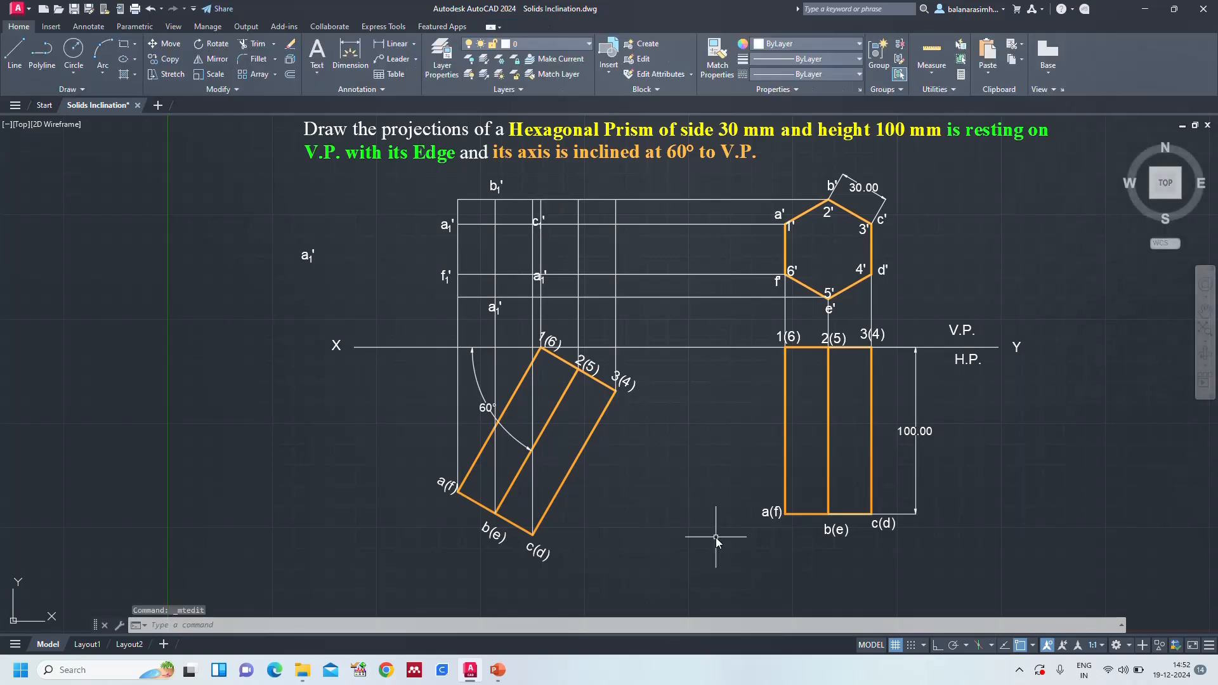
double_click(538, 278)
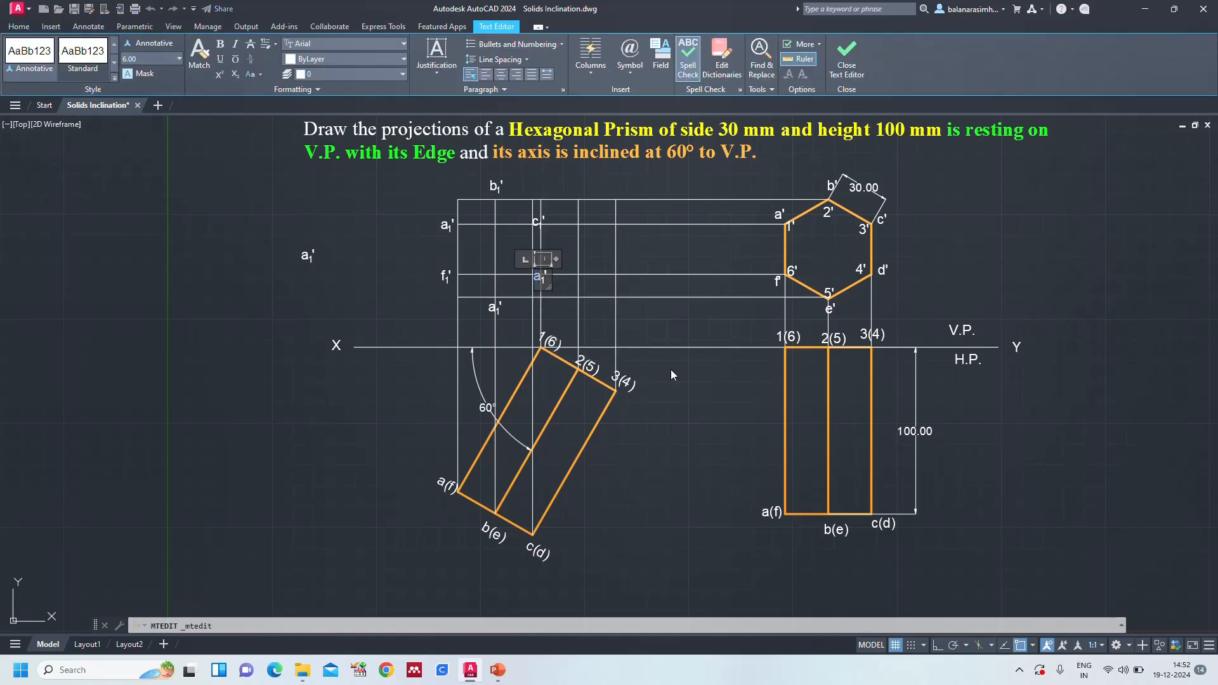
type("d")
left_click(638, 462)
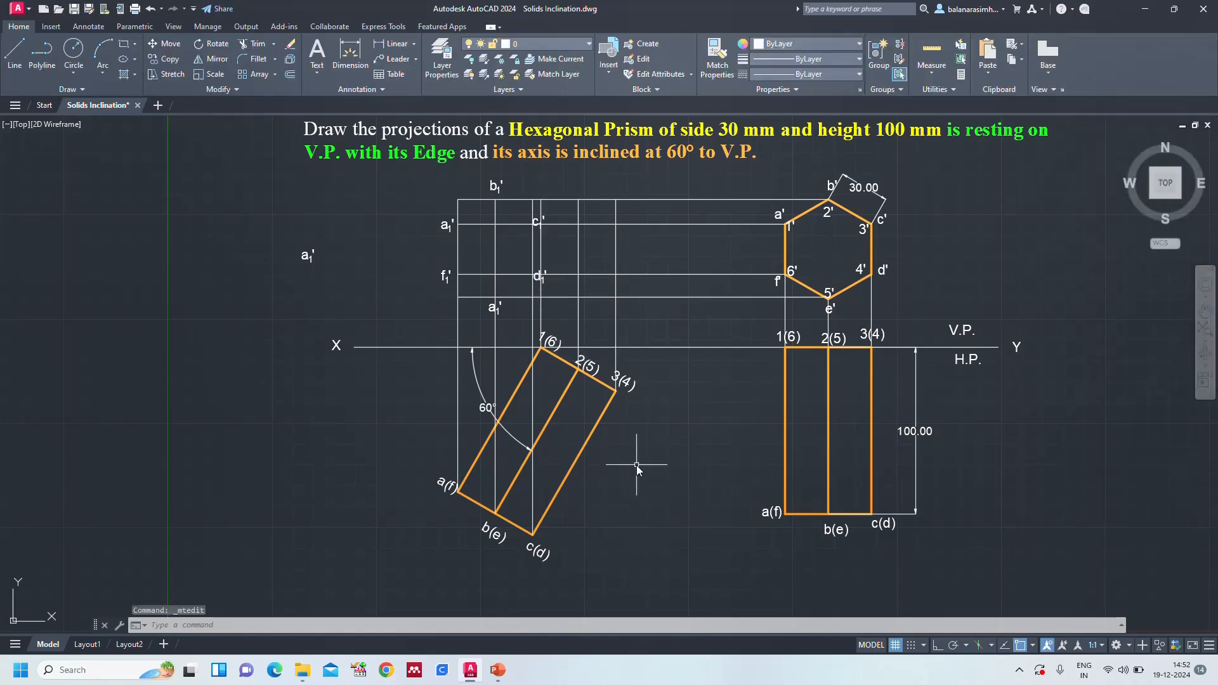
Change the copied label below the e' projector on the b(e) vertical line to e1'
double_click(494, 307)
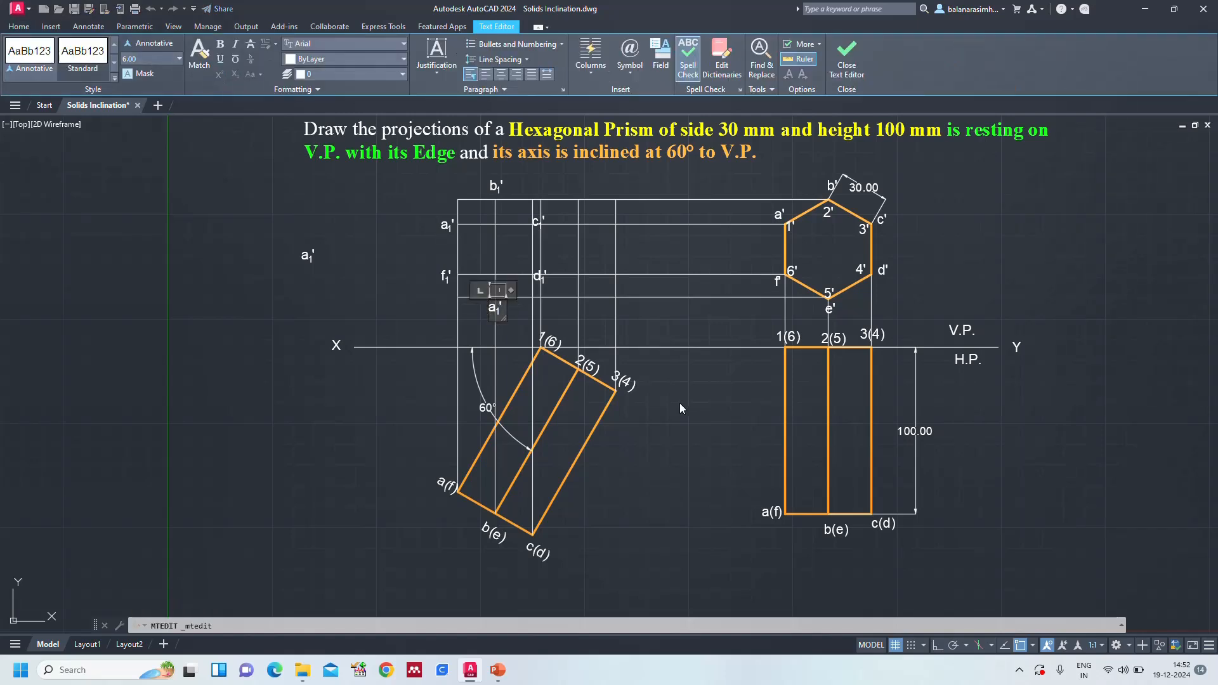
left_click(644, 462)
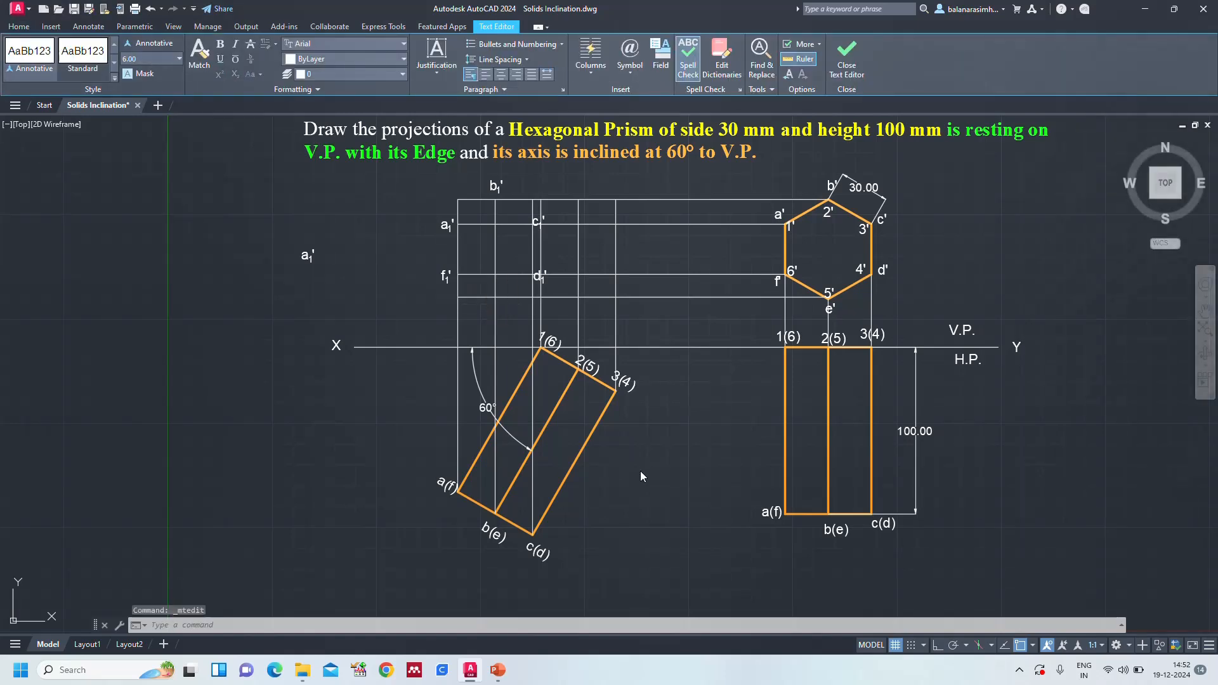
key("Escape")
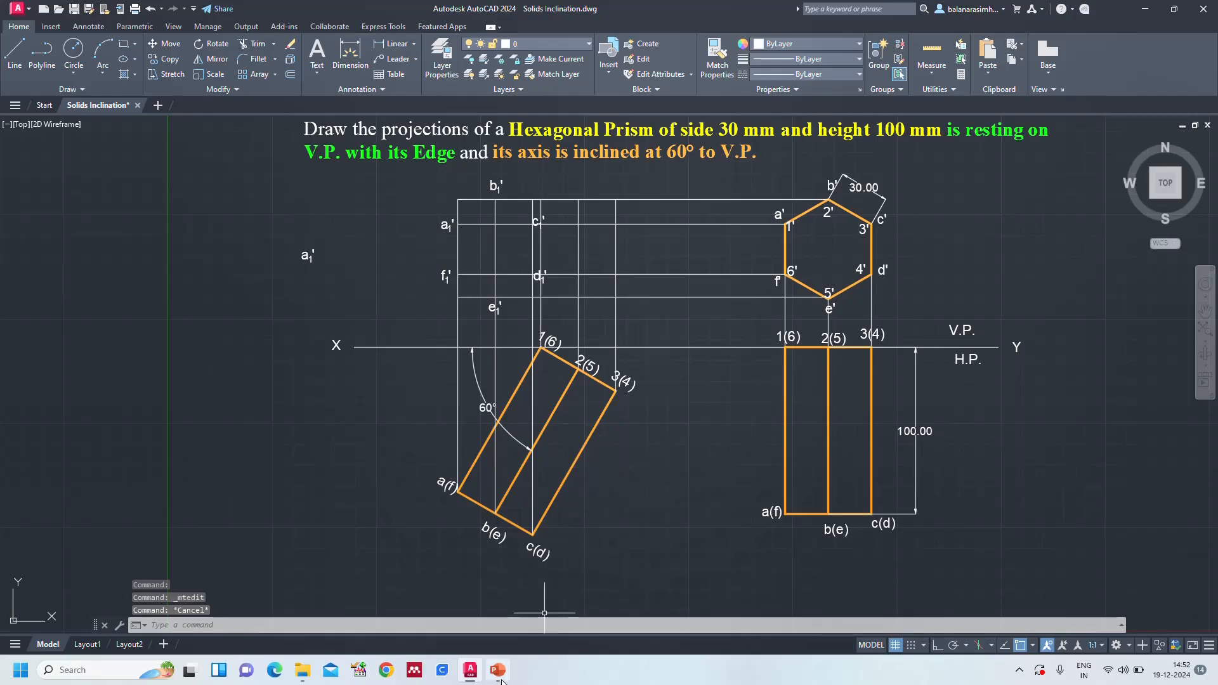
Switch to PowerPoint to examine the hexagonal prism projections slide, and return to the AutoCAD drawing
left_click(496, 671)
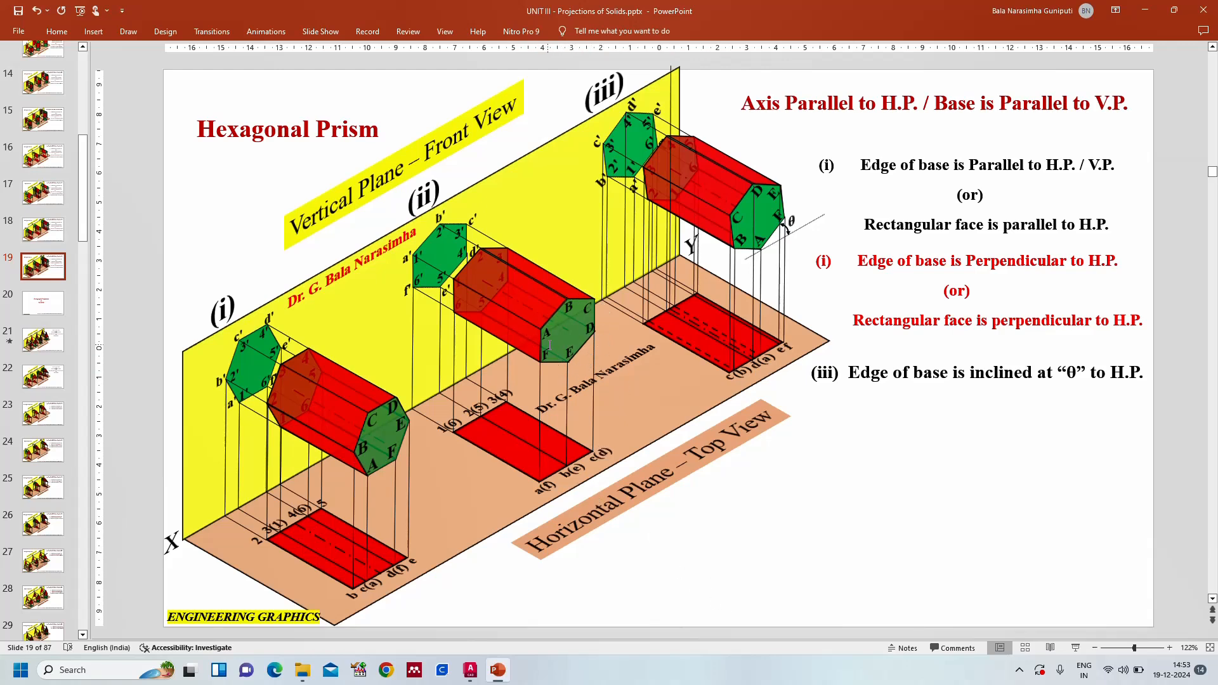
left_click(470, 669)
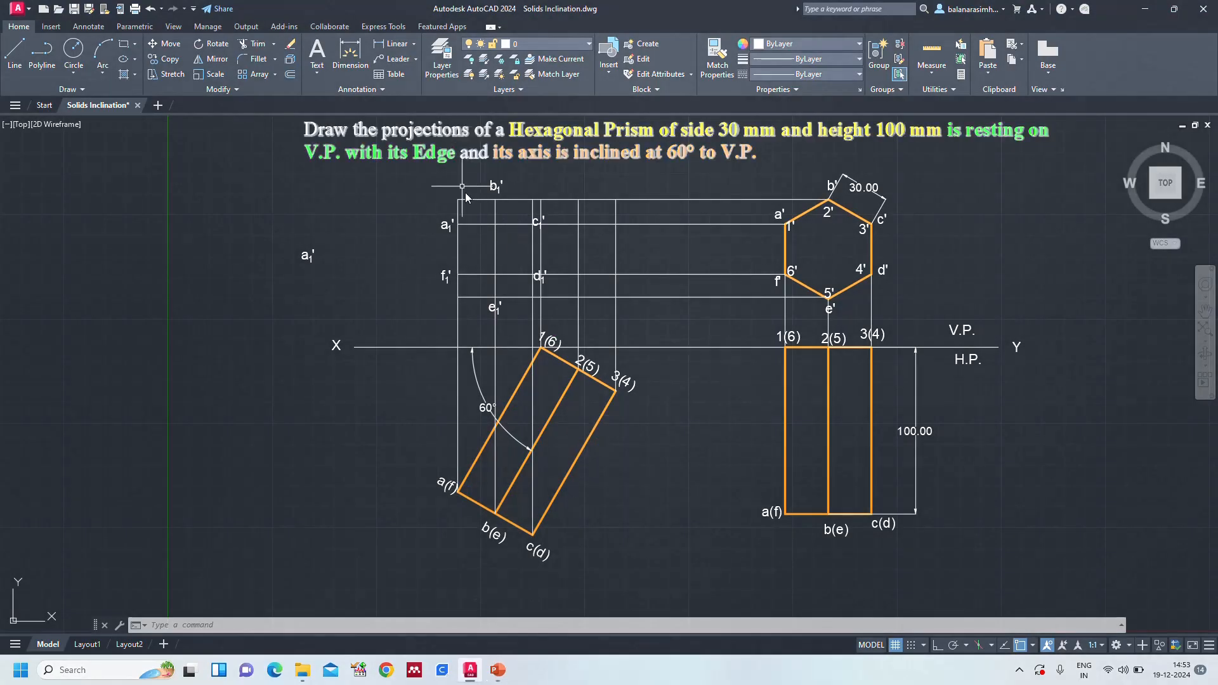
key("Escape")
key("Escape")
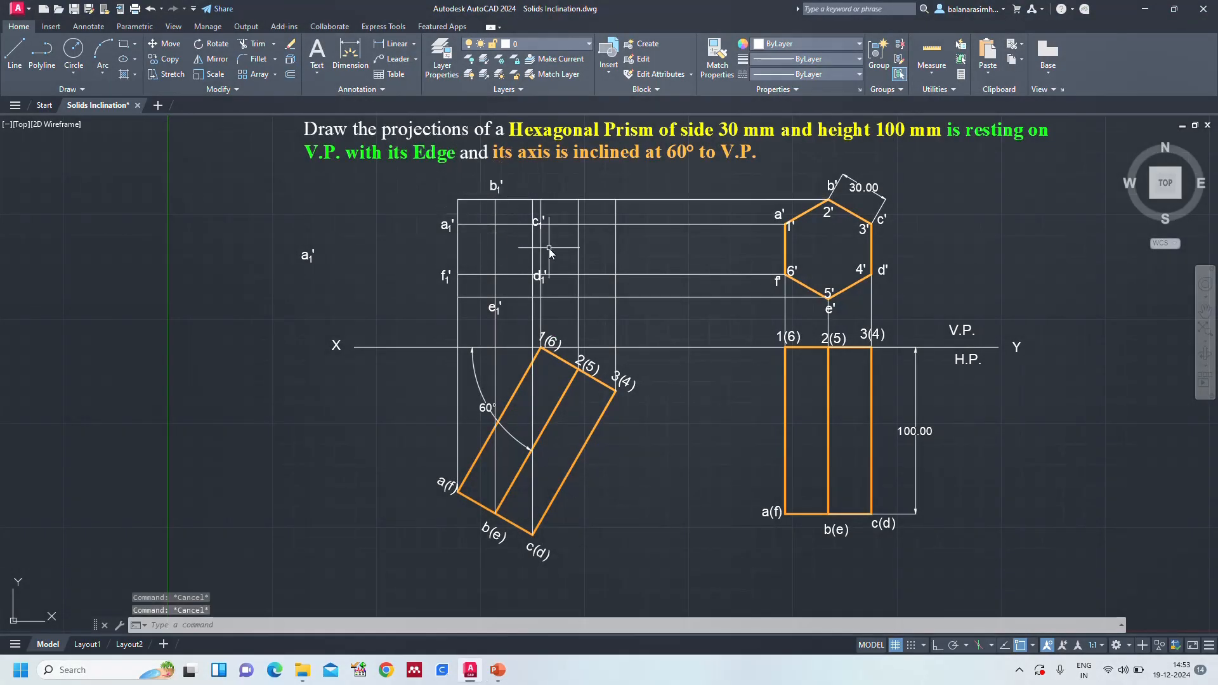
Draw a closed polyline hexagon through the projector intersections a1', b1', c1', d1', e1' and f1'
type("PL")
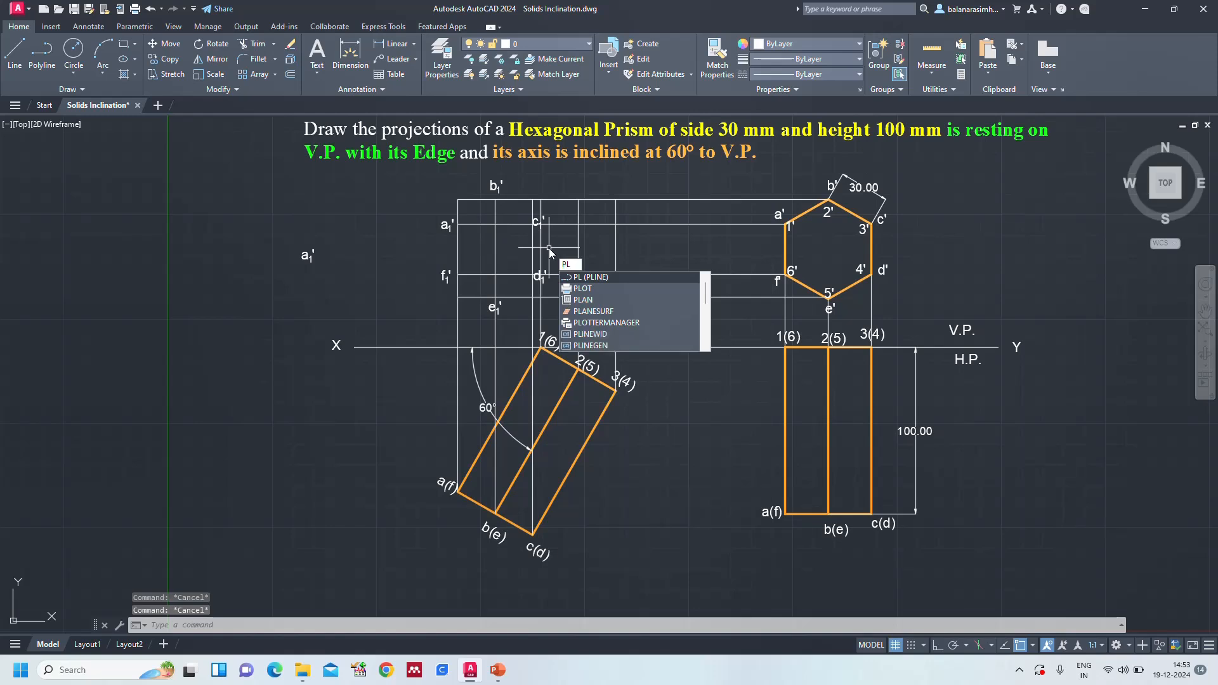
key("Return")
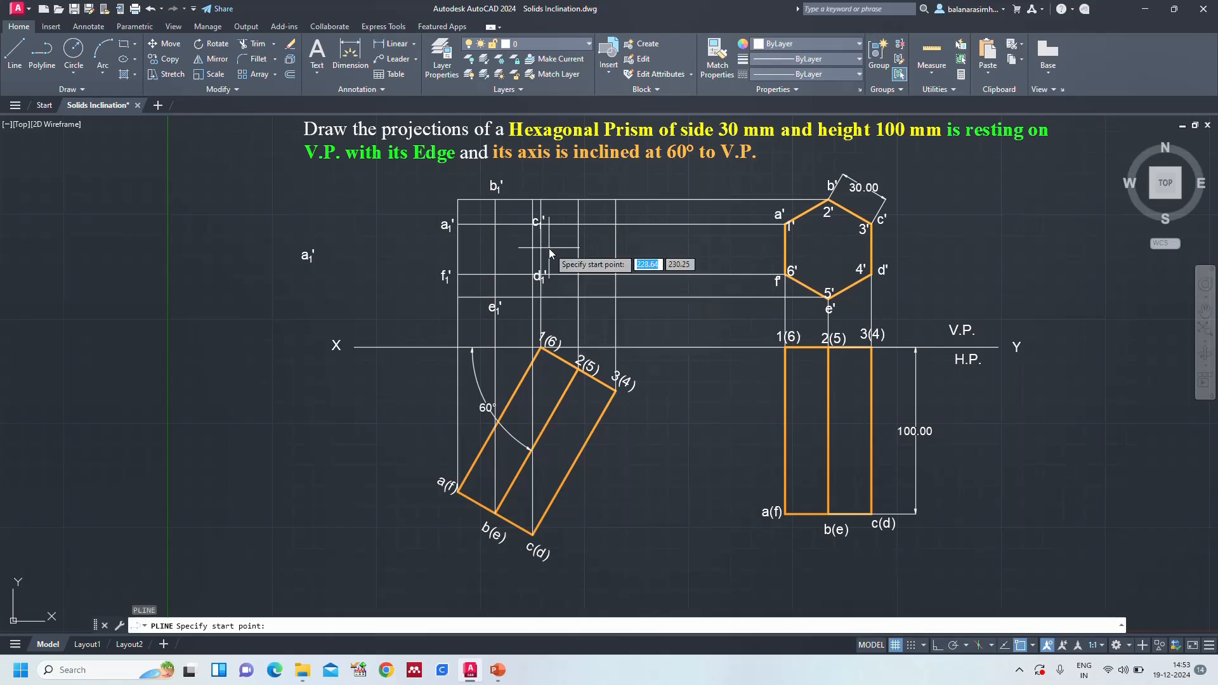
left_click(458, 225)
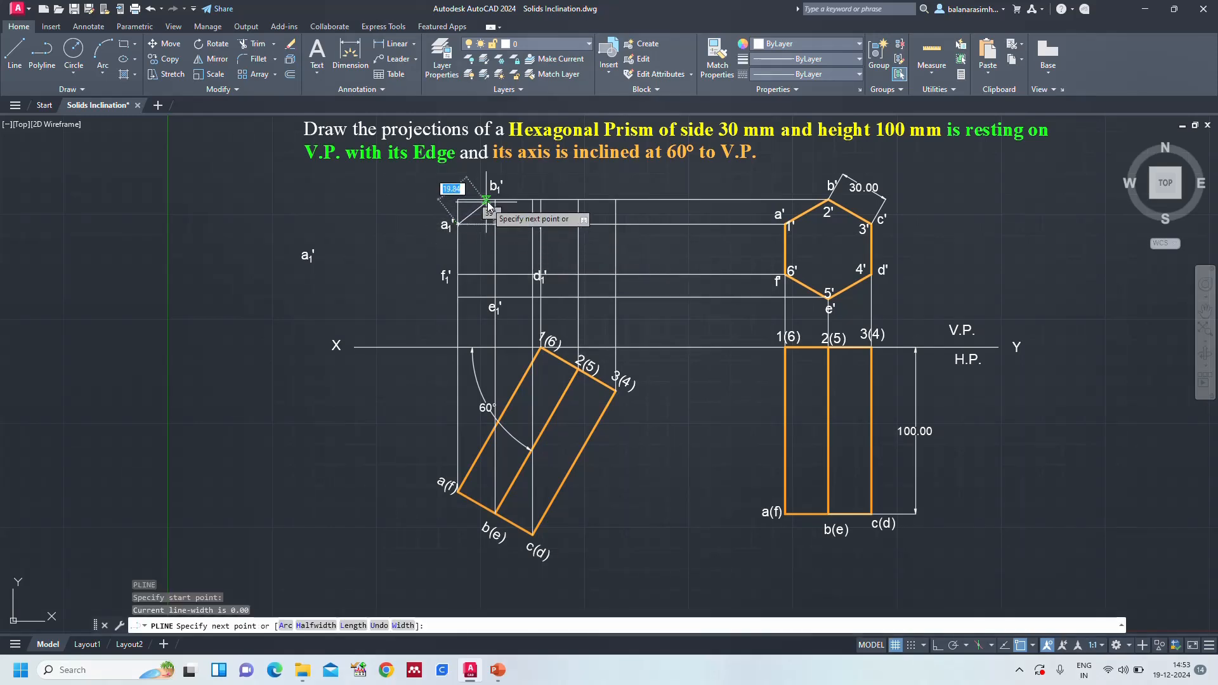
left_click(495, 200)
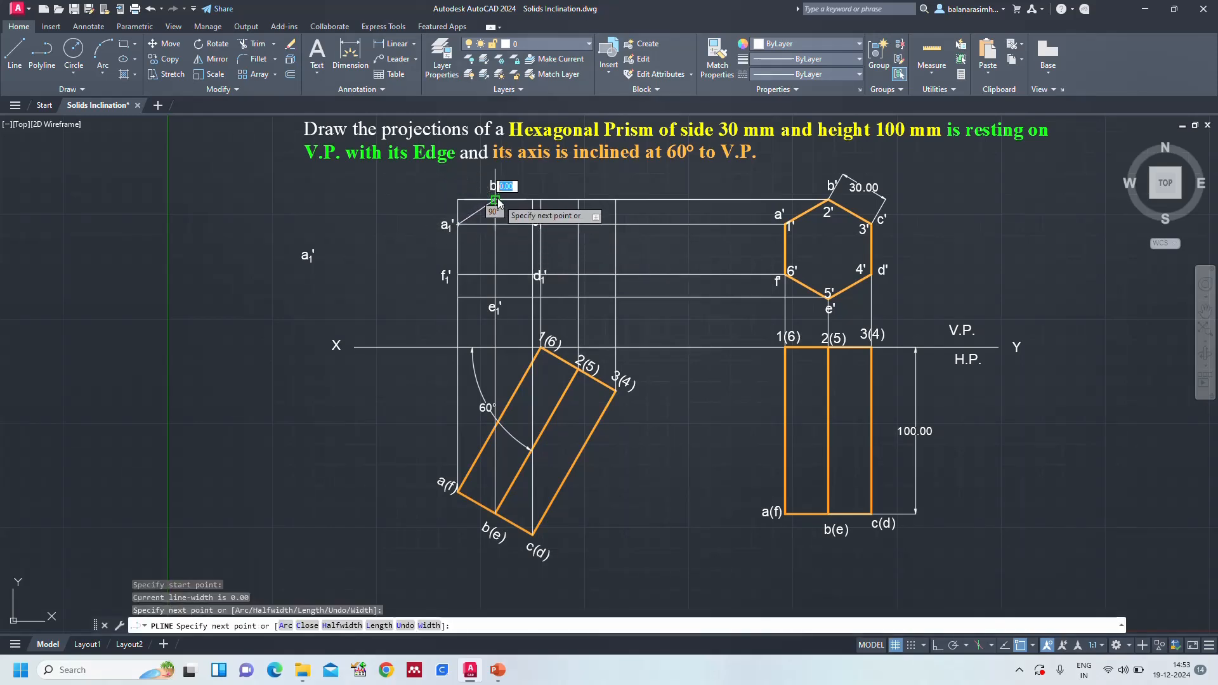
scroll(536, 233, "up", 6)
left_click(533, 224)
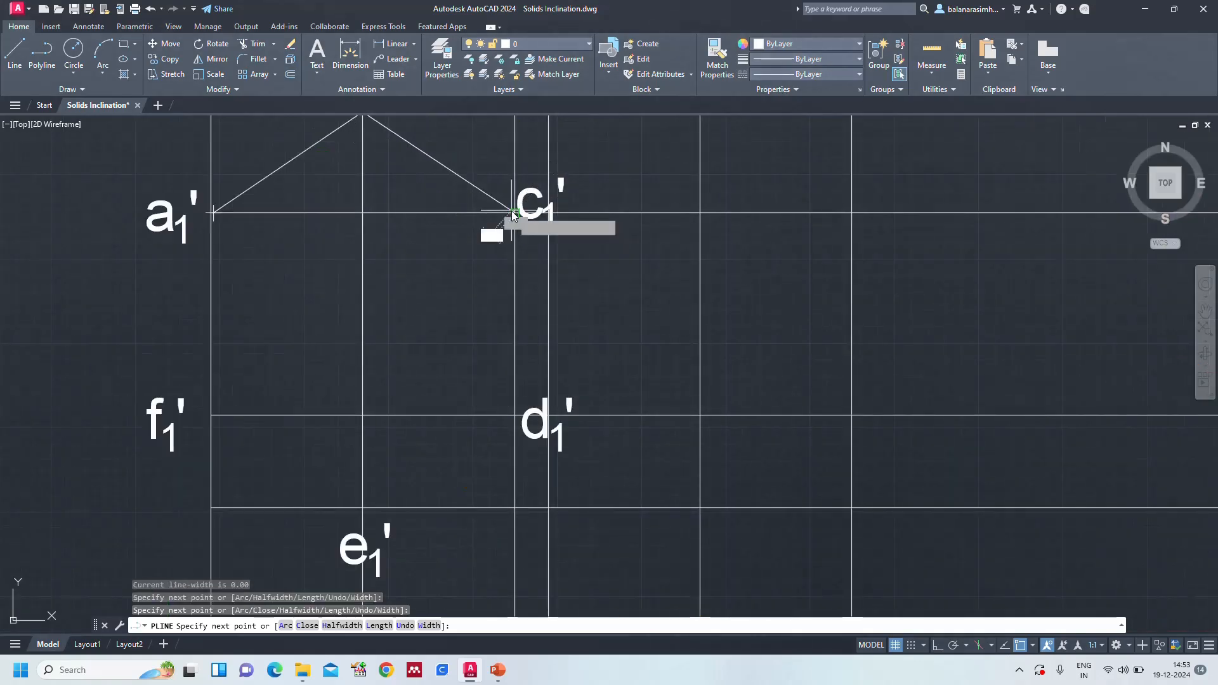
left_click(514, 416)
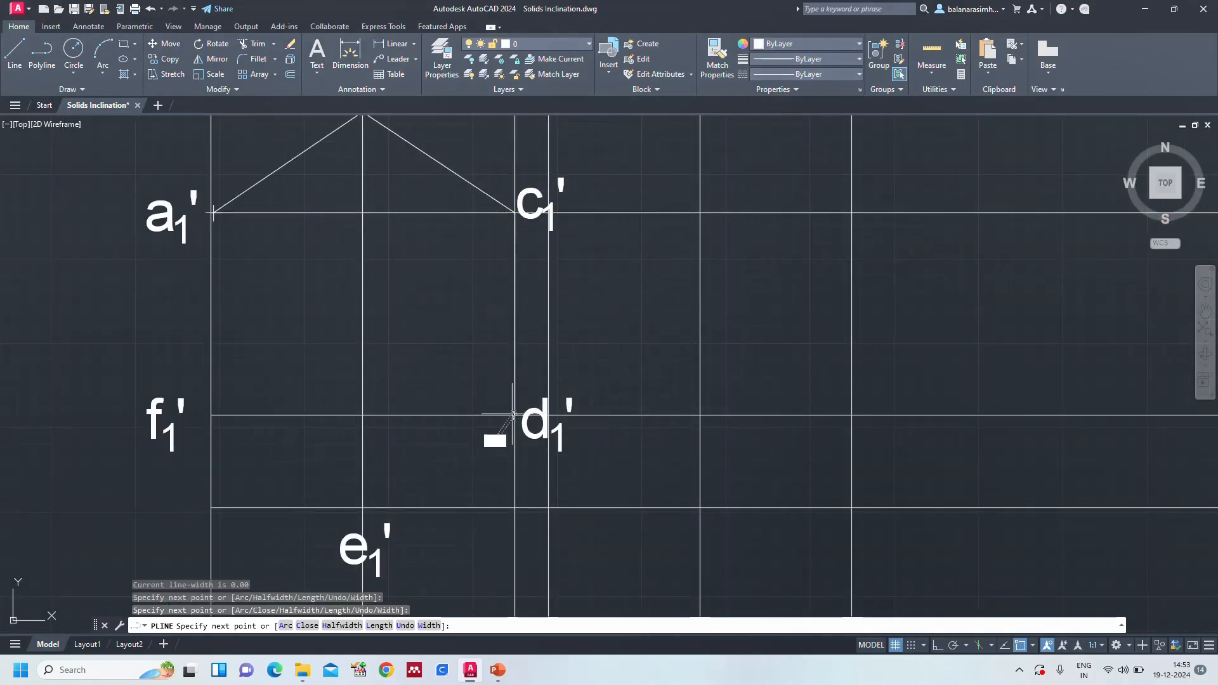
left_click(363, 508)
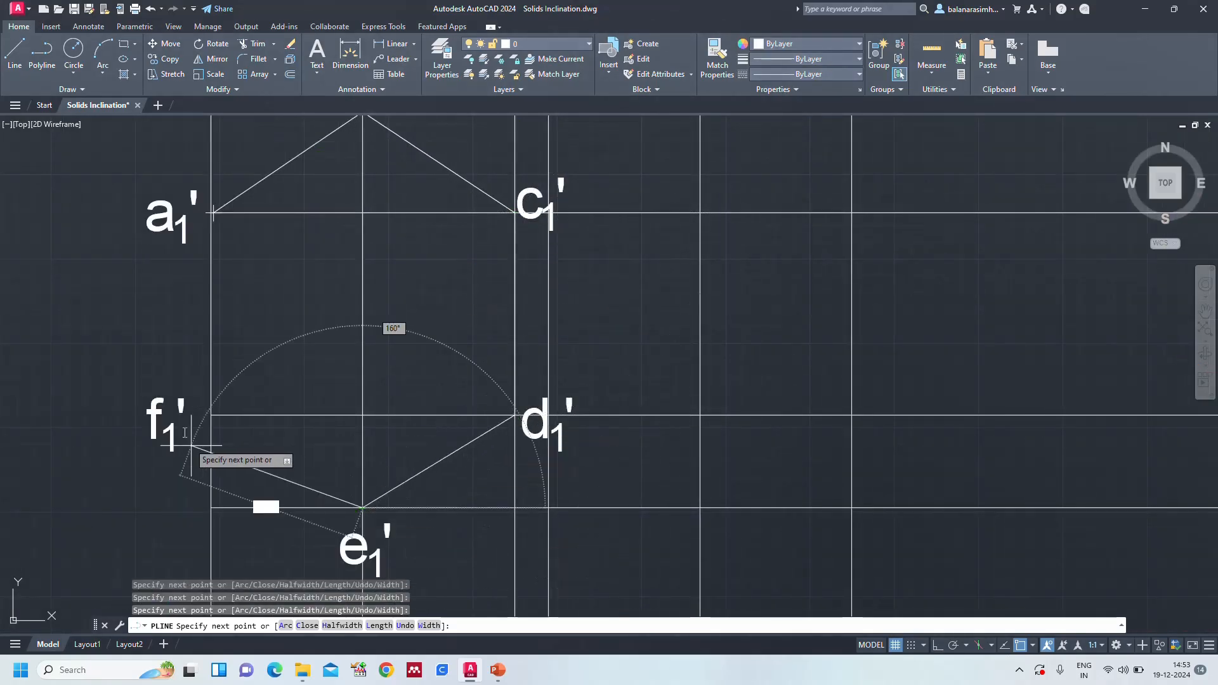
left_click(210, 416)
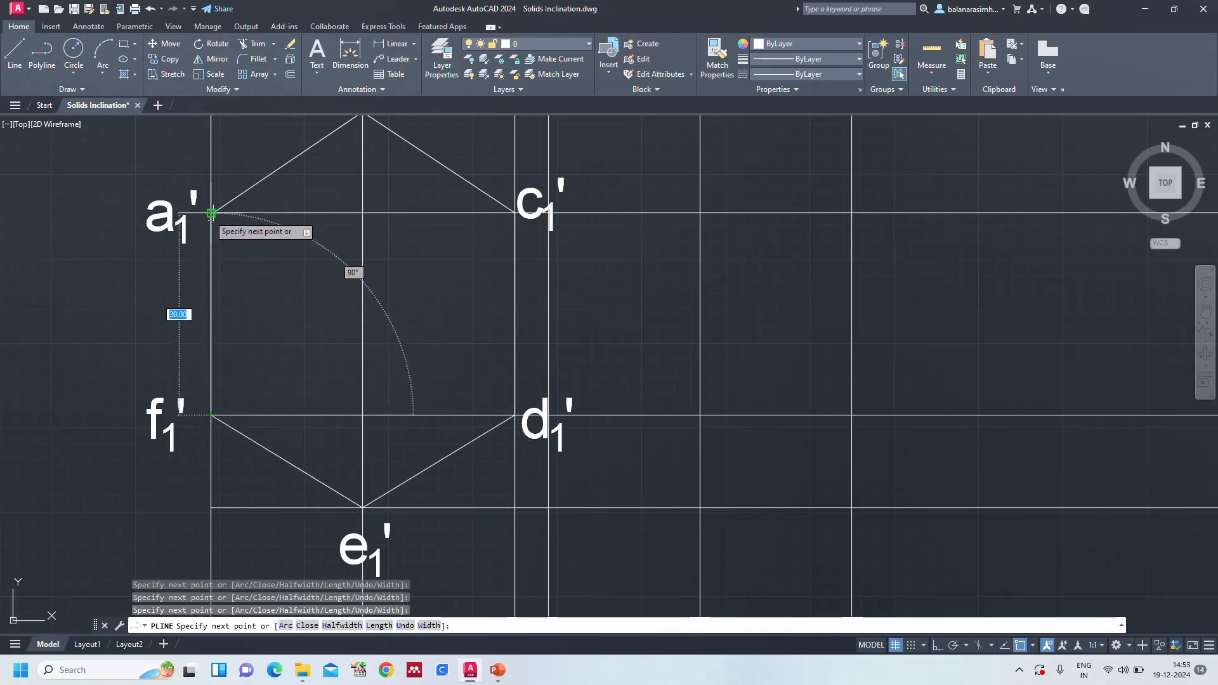
left_click(212, 213)
key("Escape")
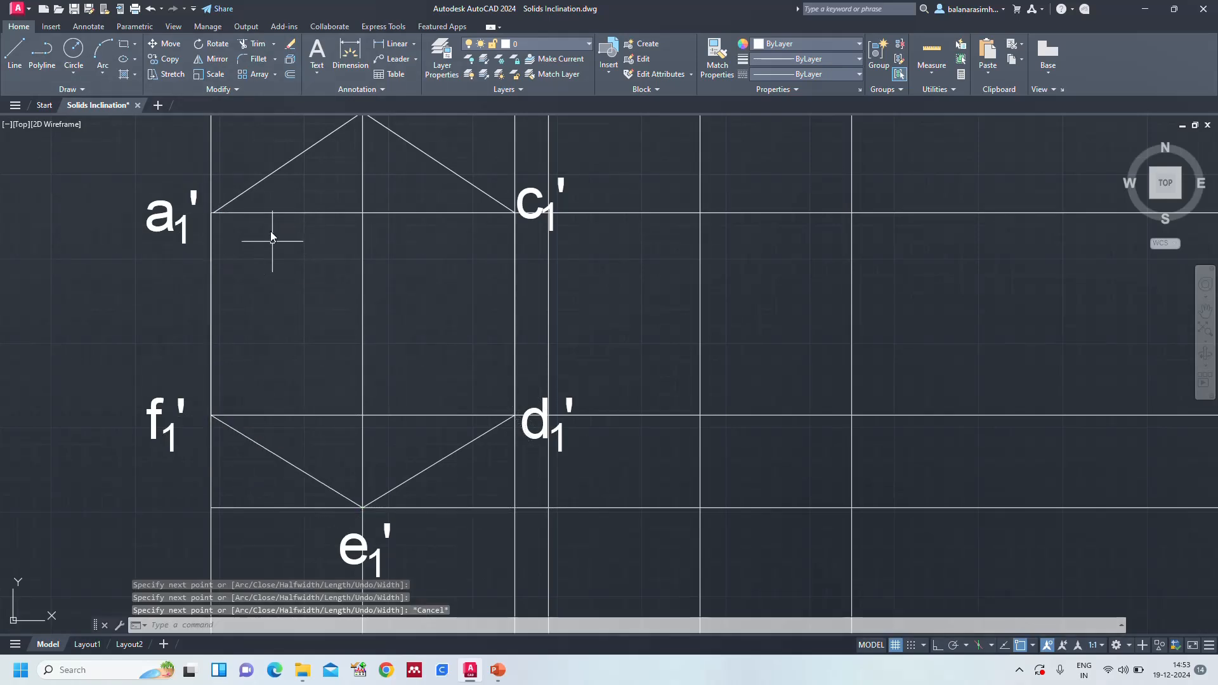
Stretch the misplaced start vertex of the new hexagon polyline onto the a1' corner
left_click(252, 186)
scroll(209, 214, "up", 5)
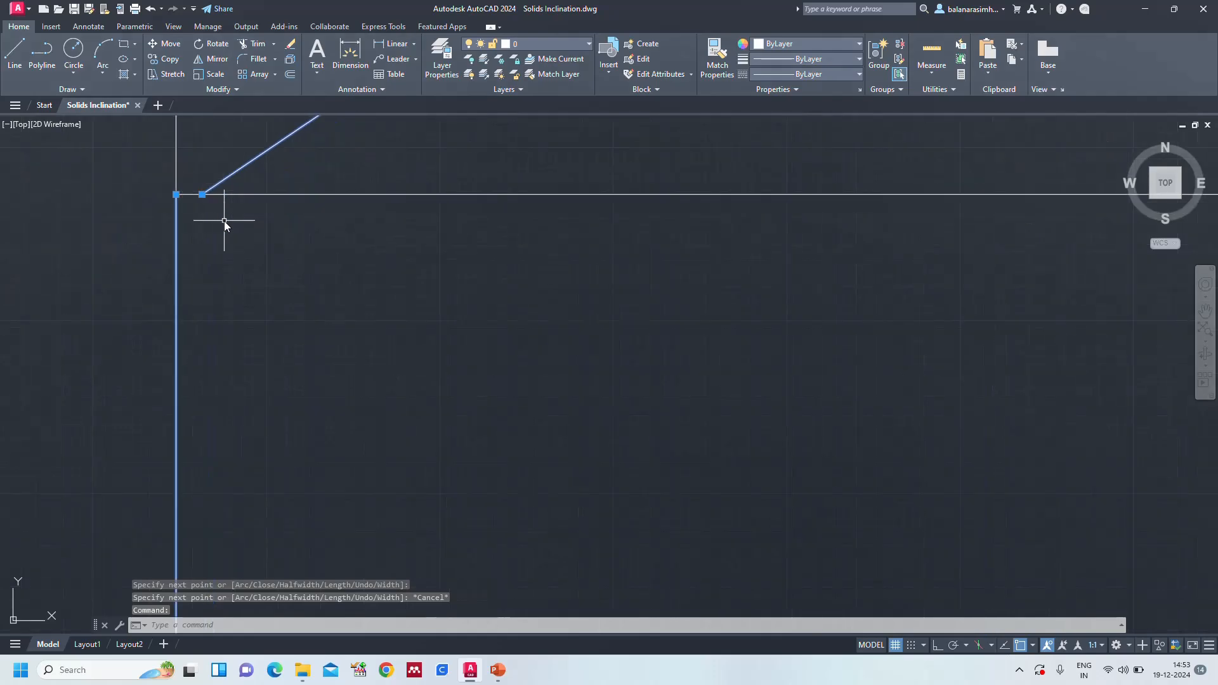
left_click(202, 194)
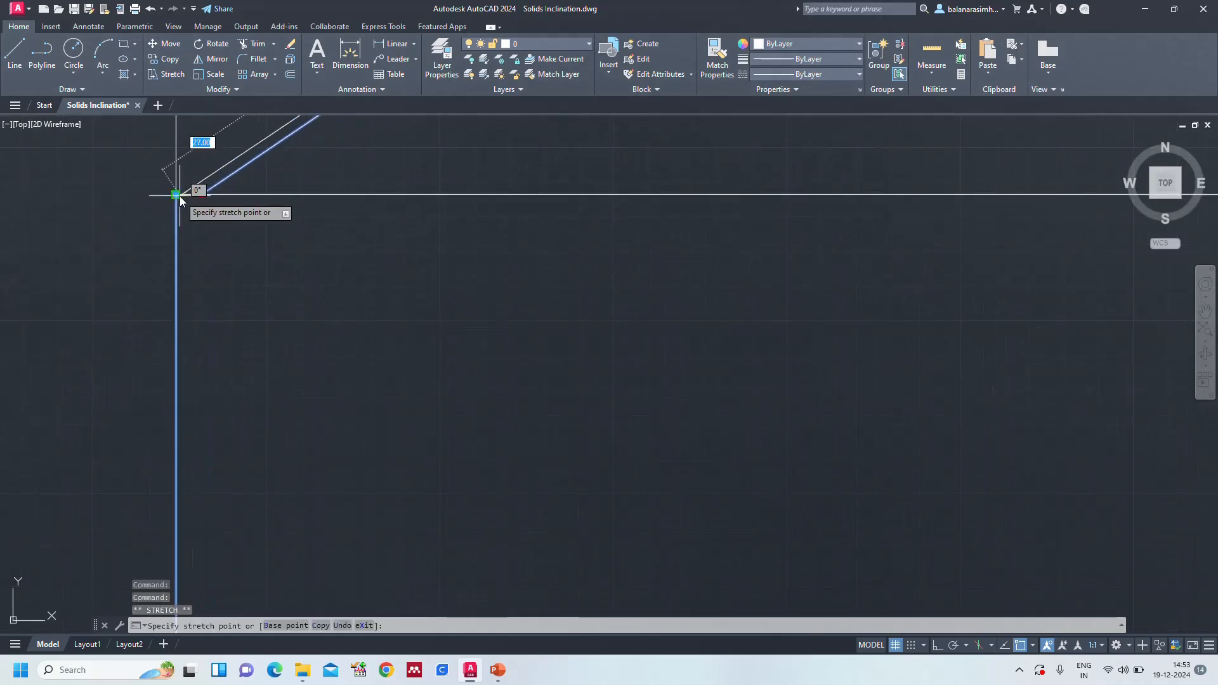
key("Escape")
scroll(283, 226, "down", 5)
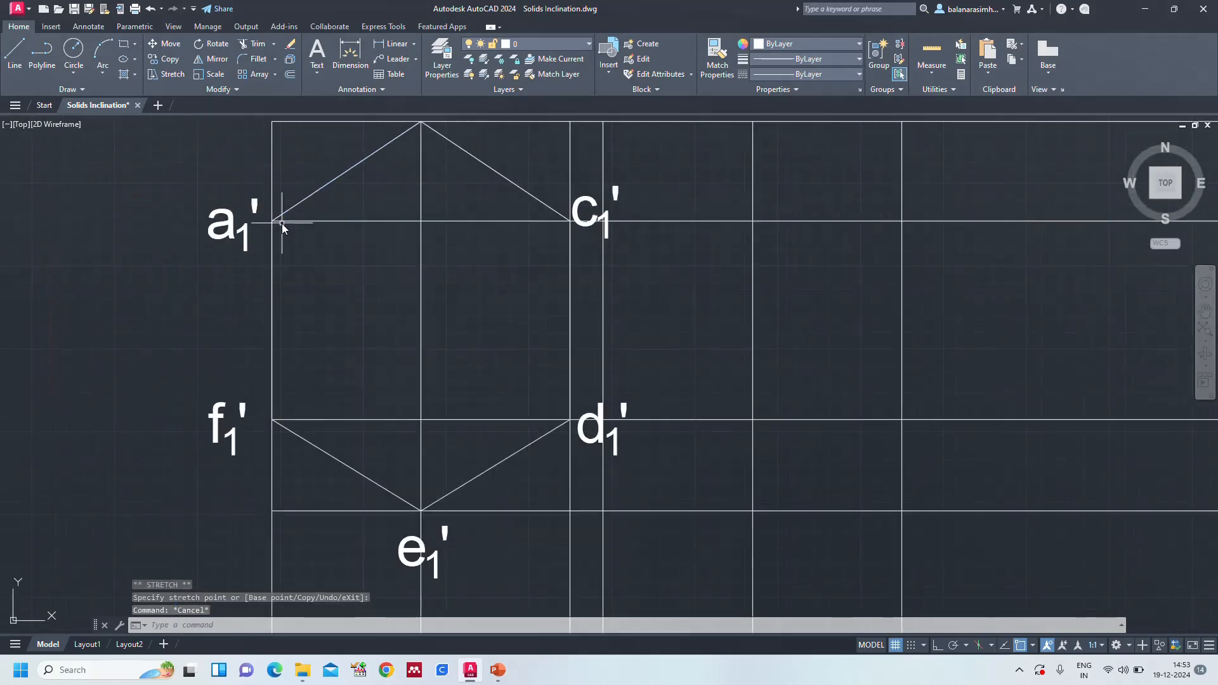
type("z")
key("Return")
type("a")
key("Return")
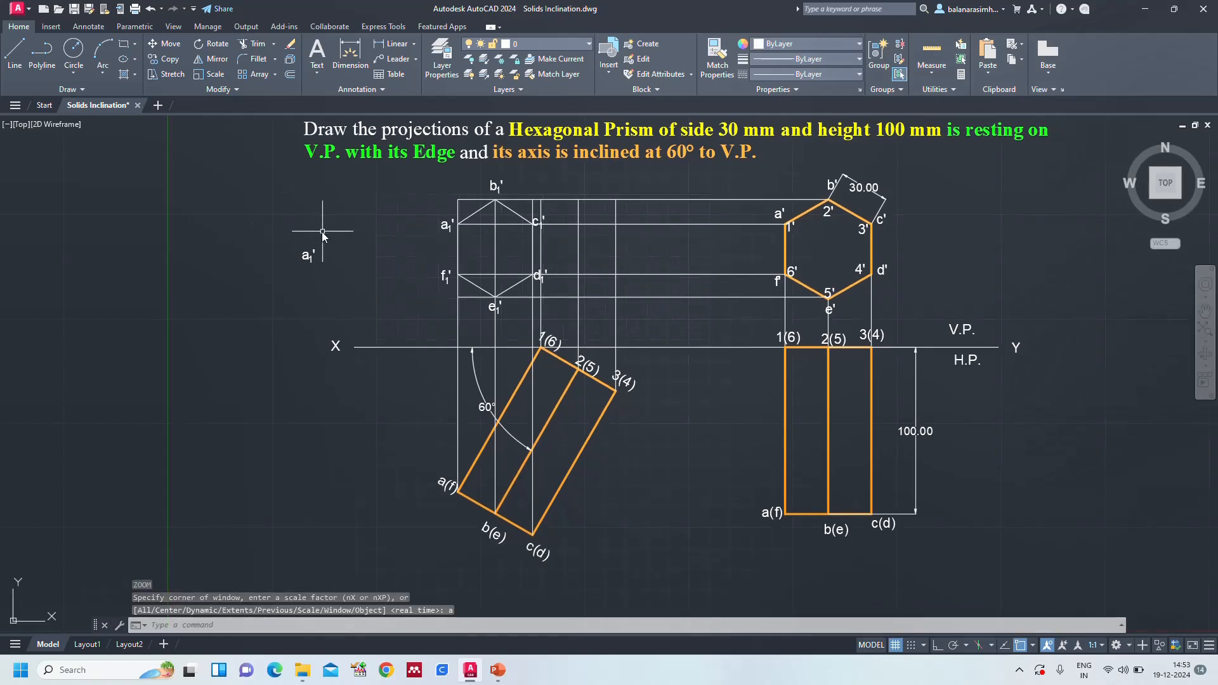
Give the a1'–f1' hexagon the orange colour 248,153,30 and a 0.35 mm lineweight
scroll(491, 242, "up", 5)
left_click(604, 141)
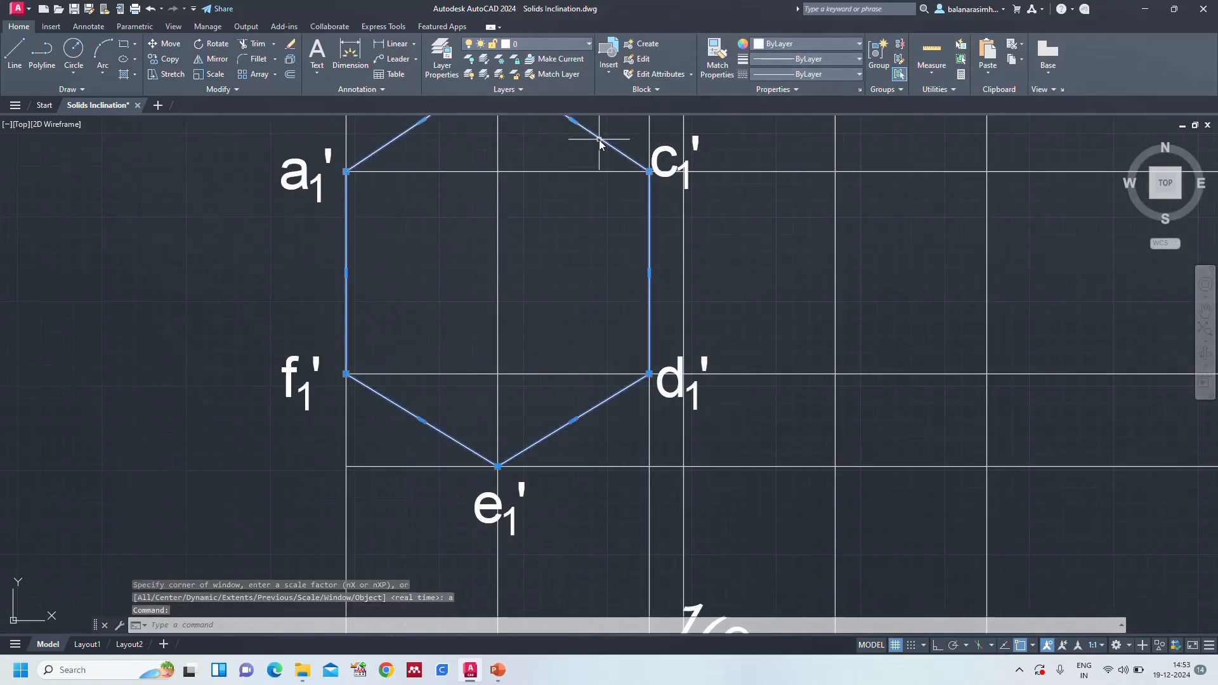
left_click(818, 43)
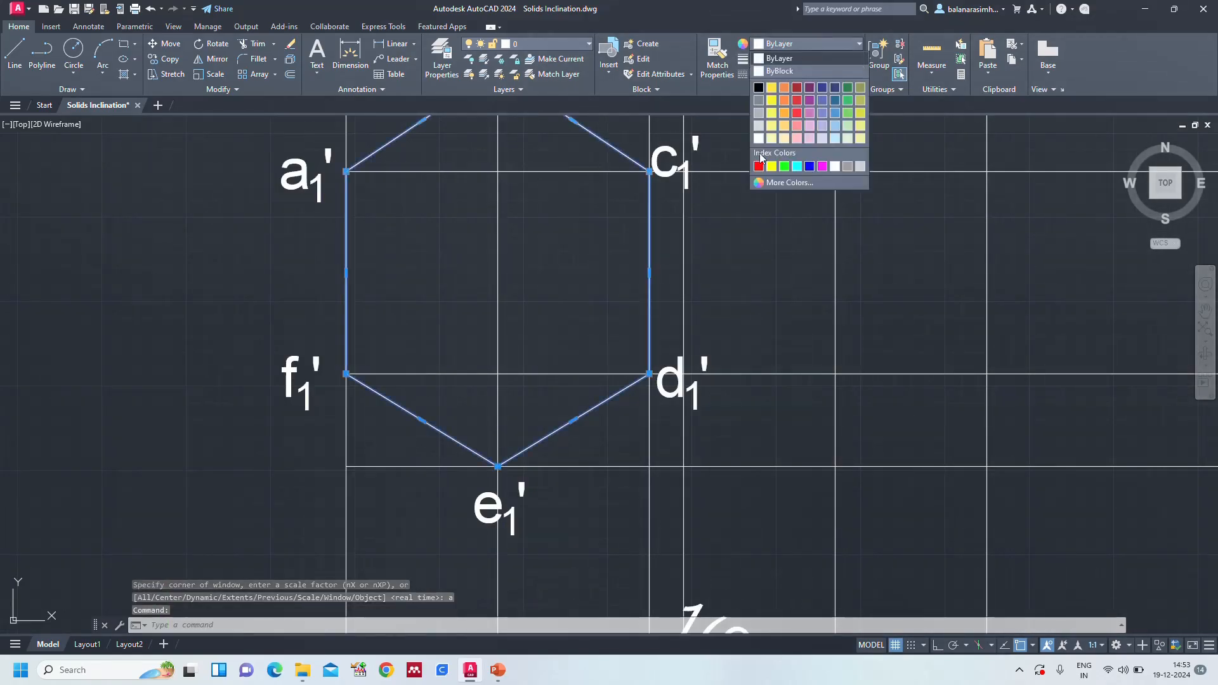
left_click(784, 113)
left_click(806, 58)
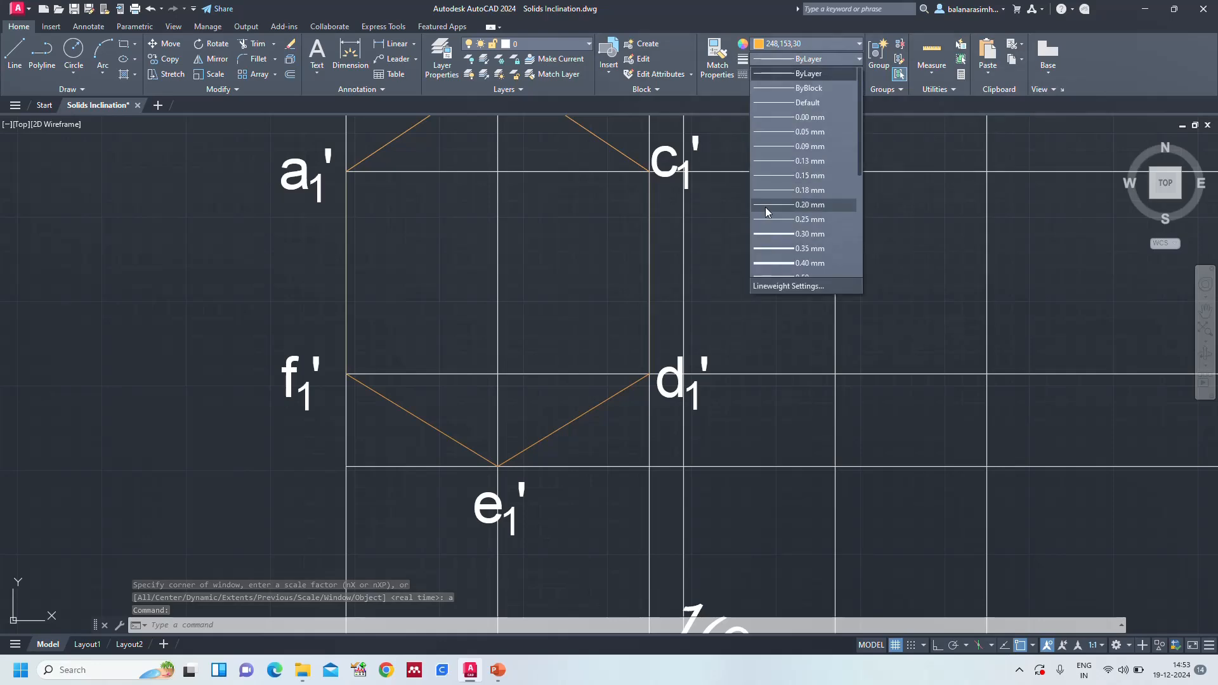
left_click(797, 248)
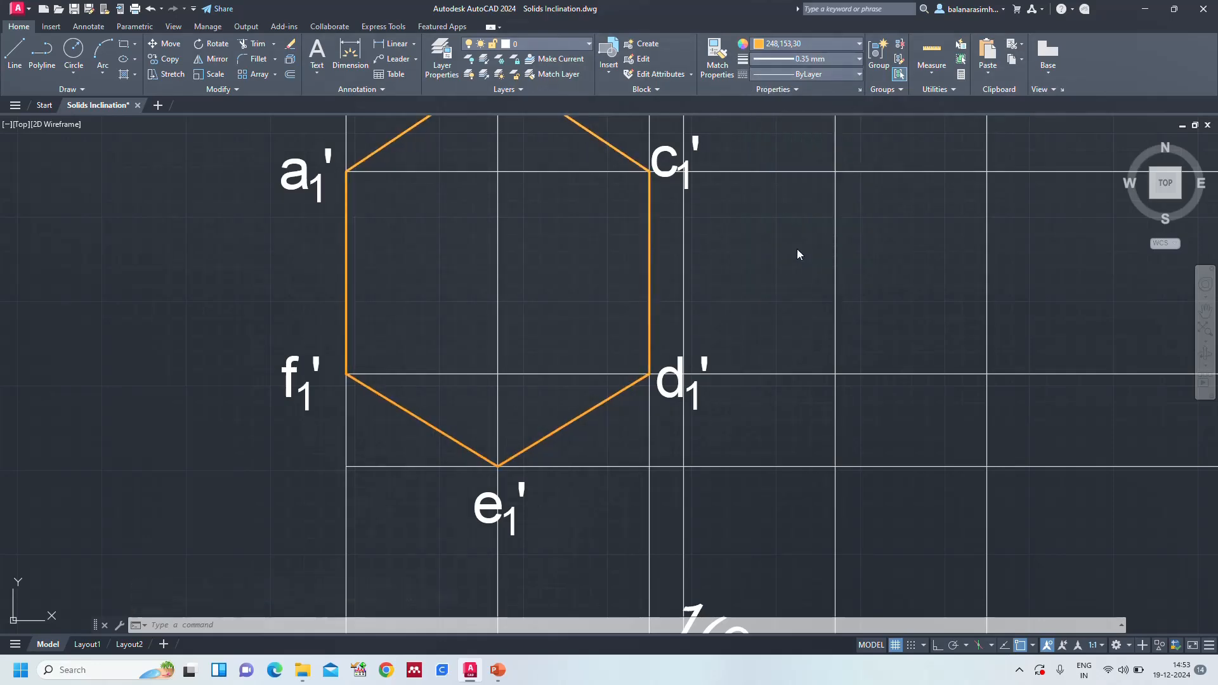
type("z")
key("Return")
type("a")
key("Return")
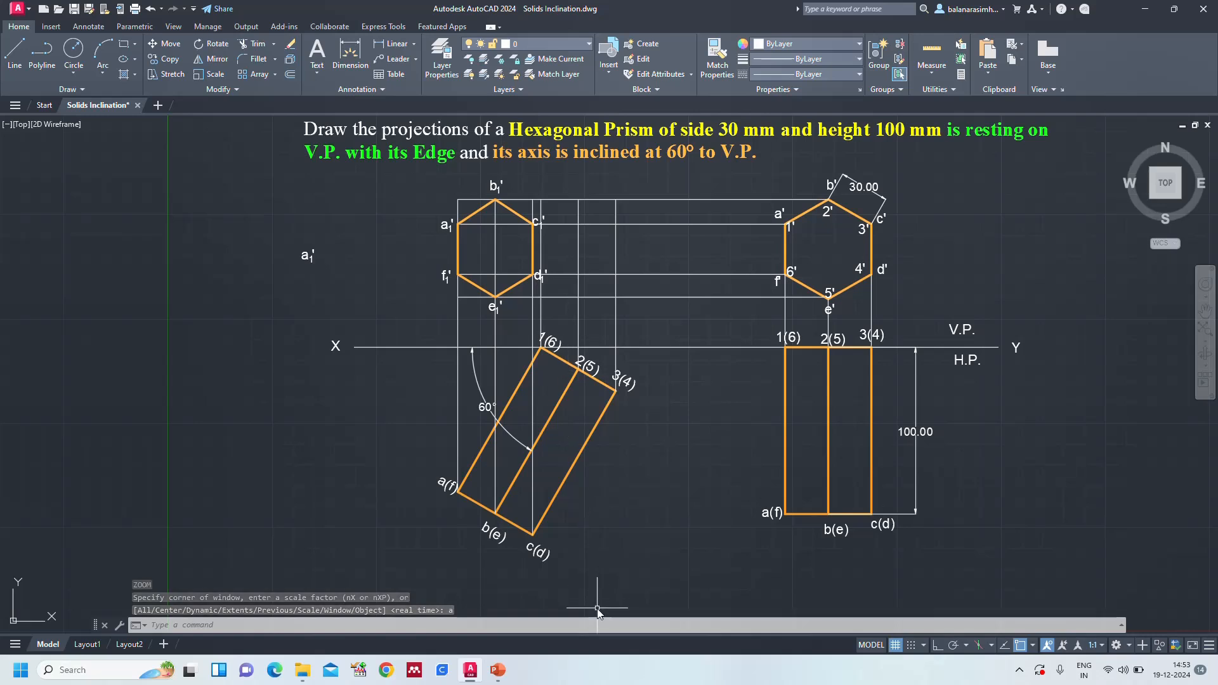
key("Return")
type("a")
key("Return")
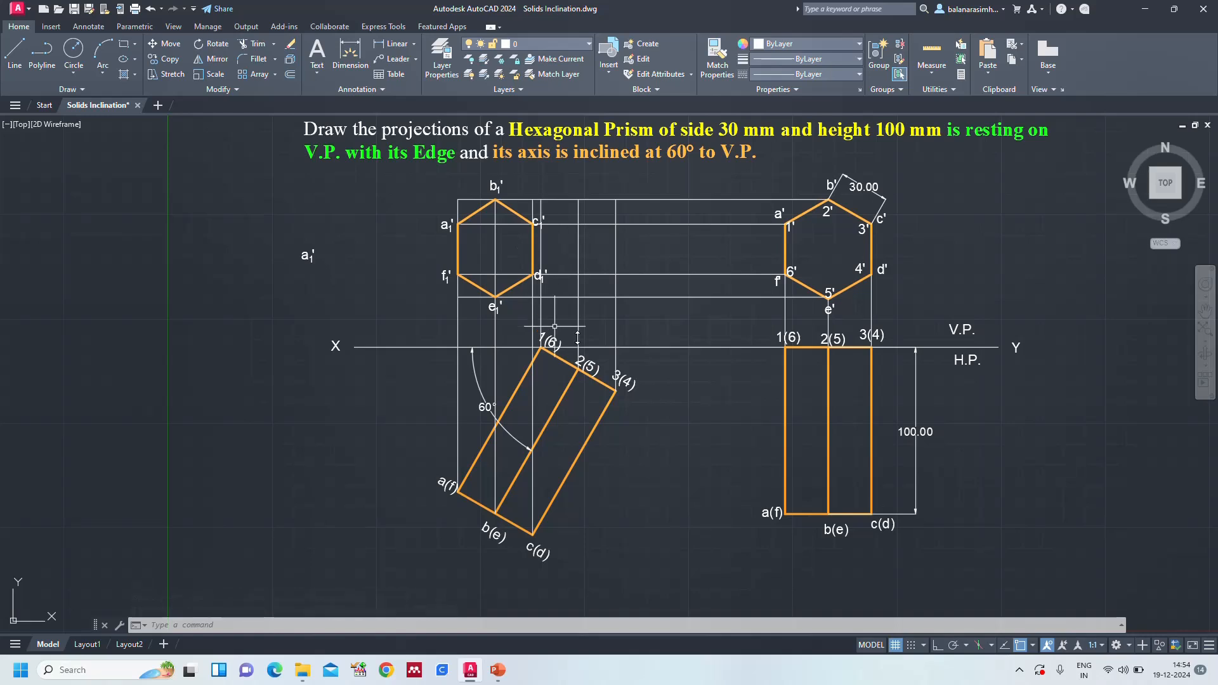
Move the d1' label just below its hexagon corner, clear of the 1(6) vertical projector
scroll(547, 282, "up", 6)
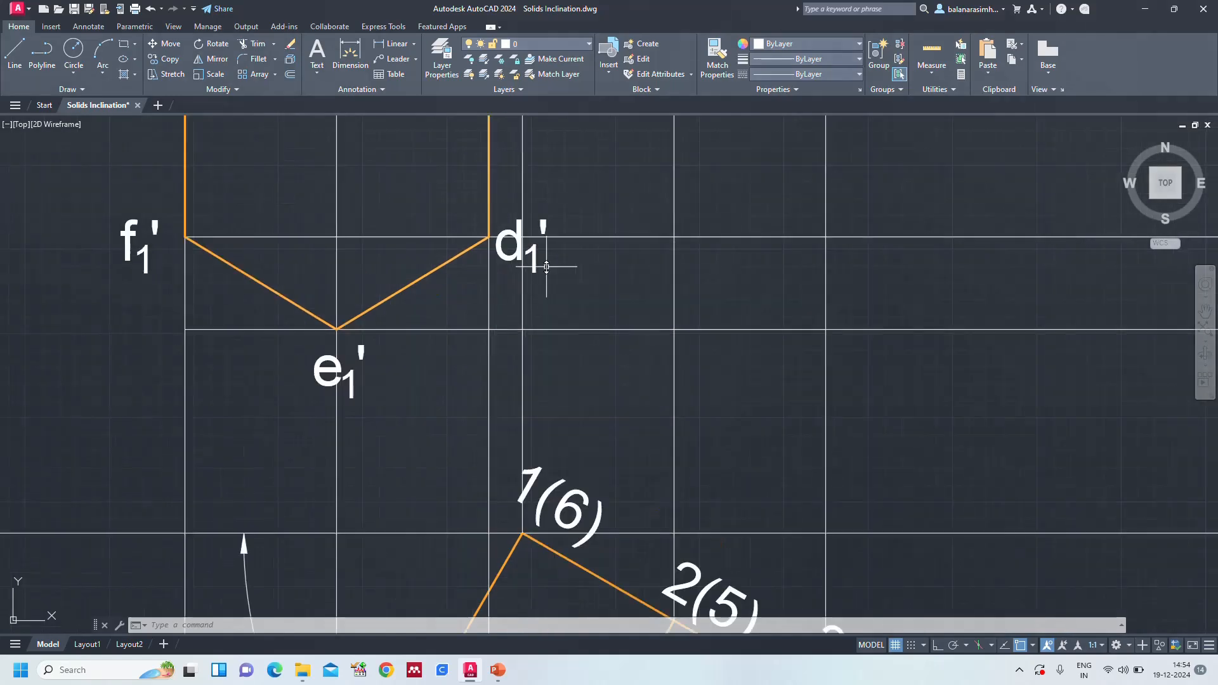
left_click(506, 231)
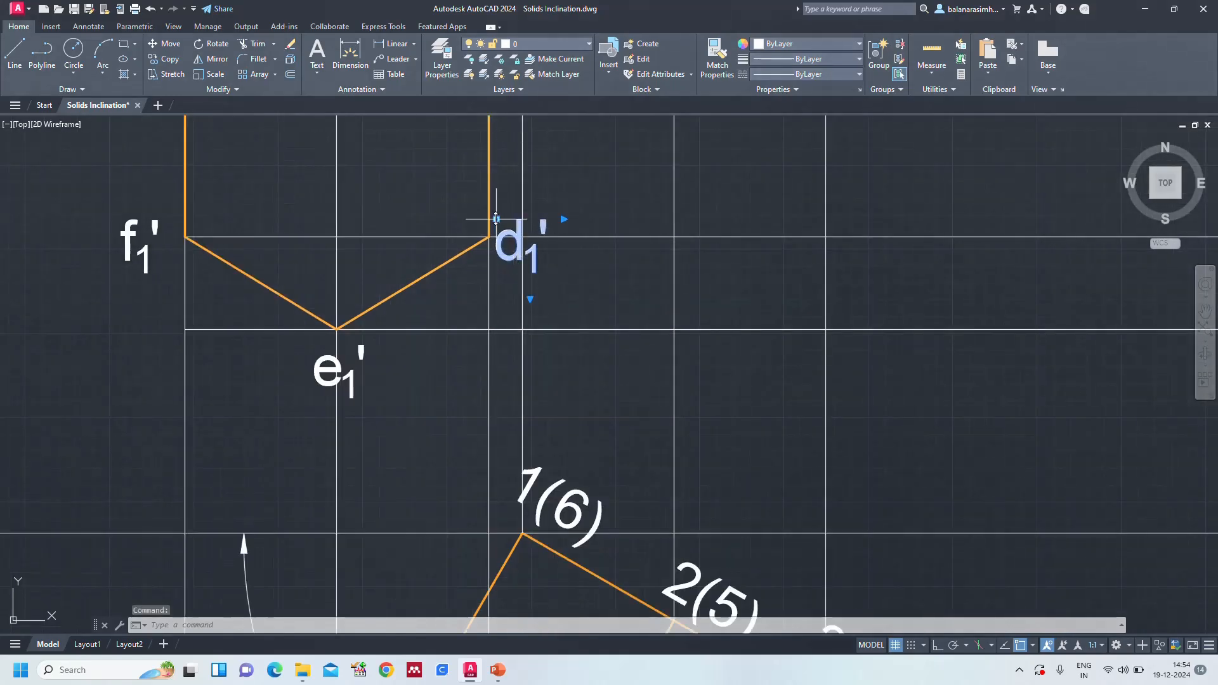
left_click(494, 218)
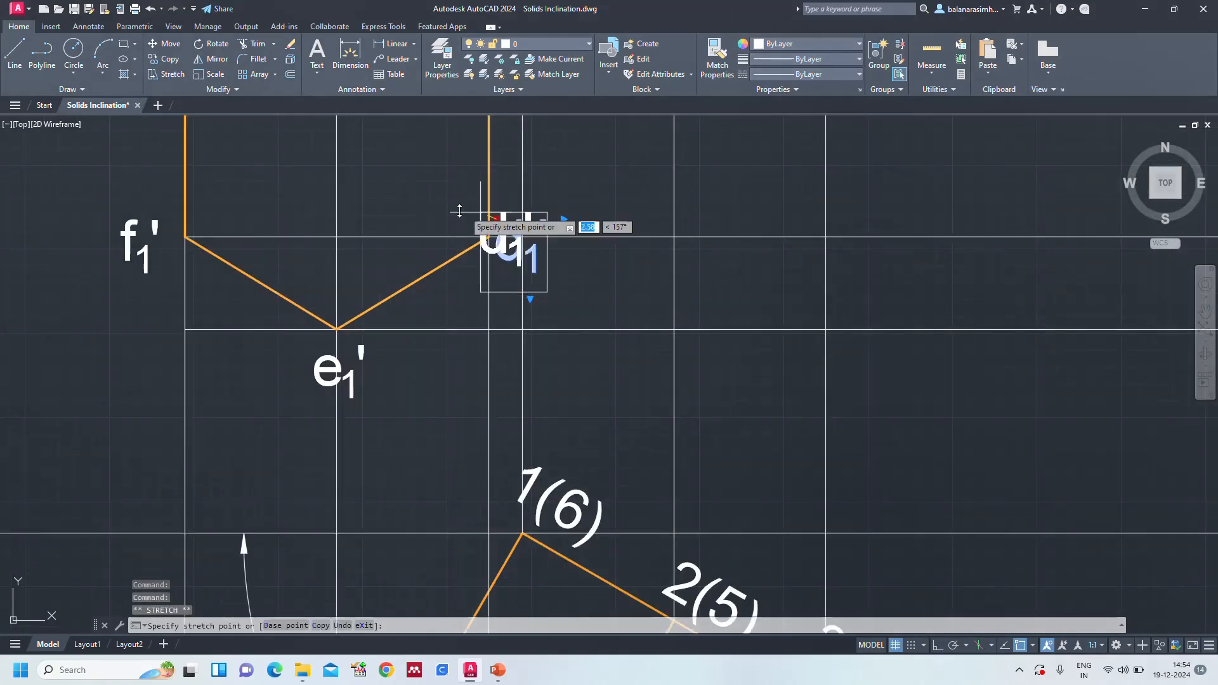
left_click(443, 251)
scroll(435, 252, "up", 4)
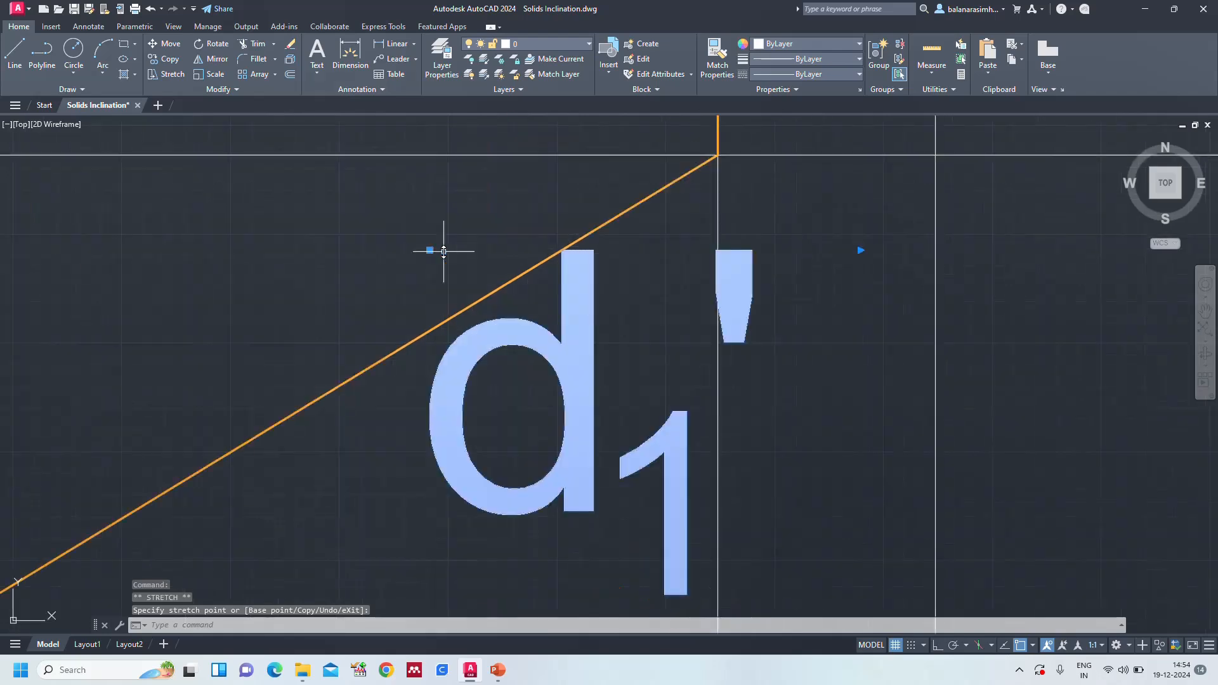
scroll(442, 251, "down", 4)
scroll(442, 251, "down", 2)
key("Escape")
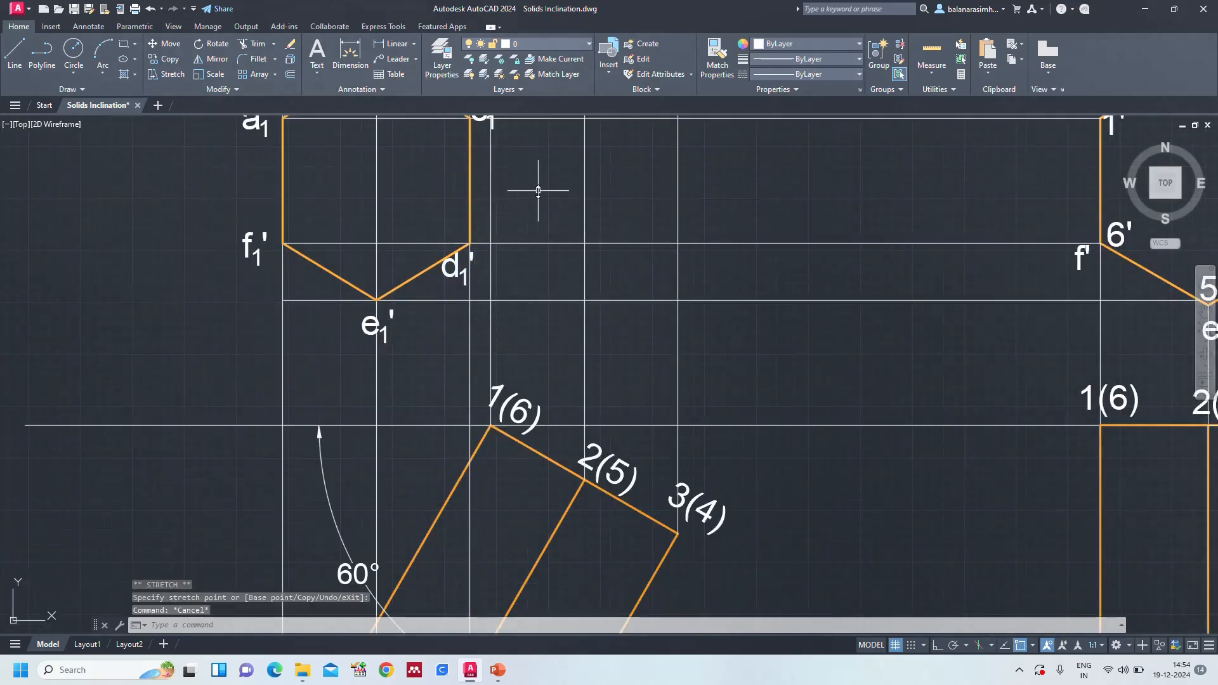
Move the c1' label inside the hexagon, just below its corner
middle_click_drag(543, 190, 520, 331)
scroll(520, 331, "up", 2)
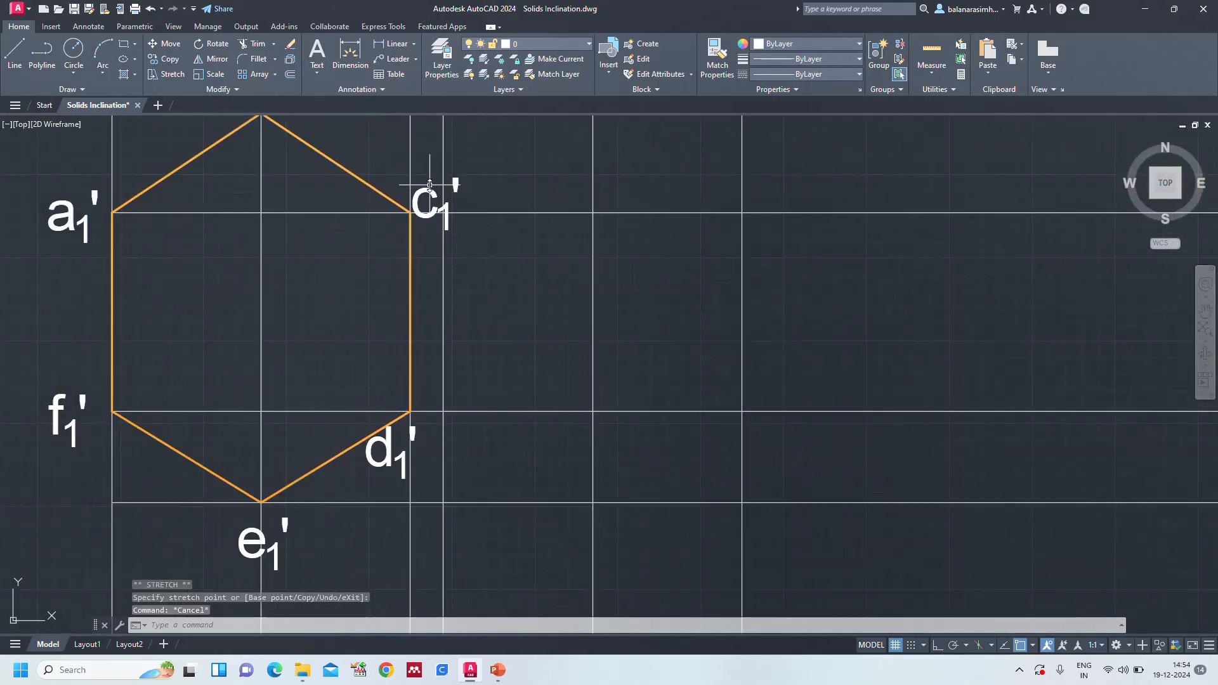
left_click(418, 176)
left_click(415, 179)
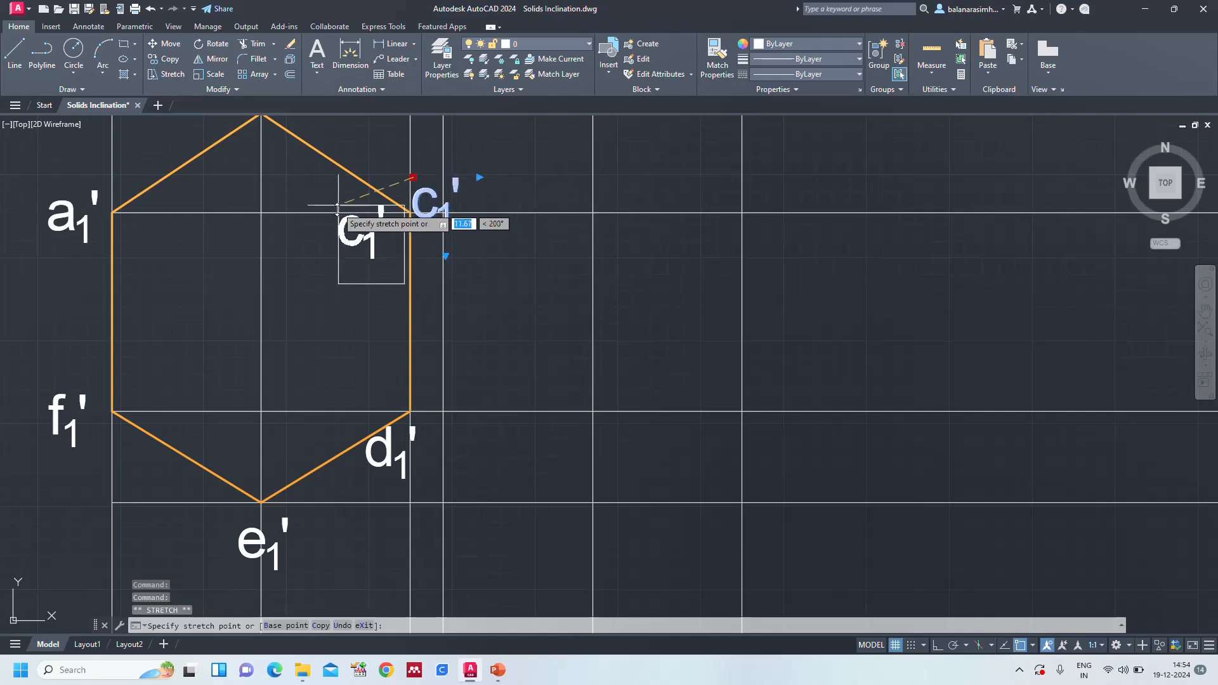
key("Escape")
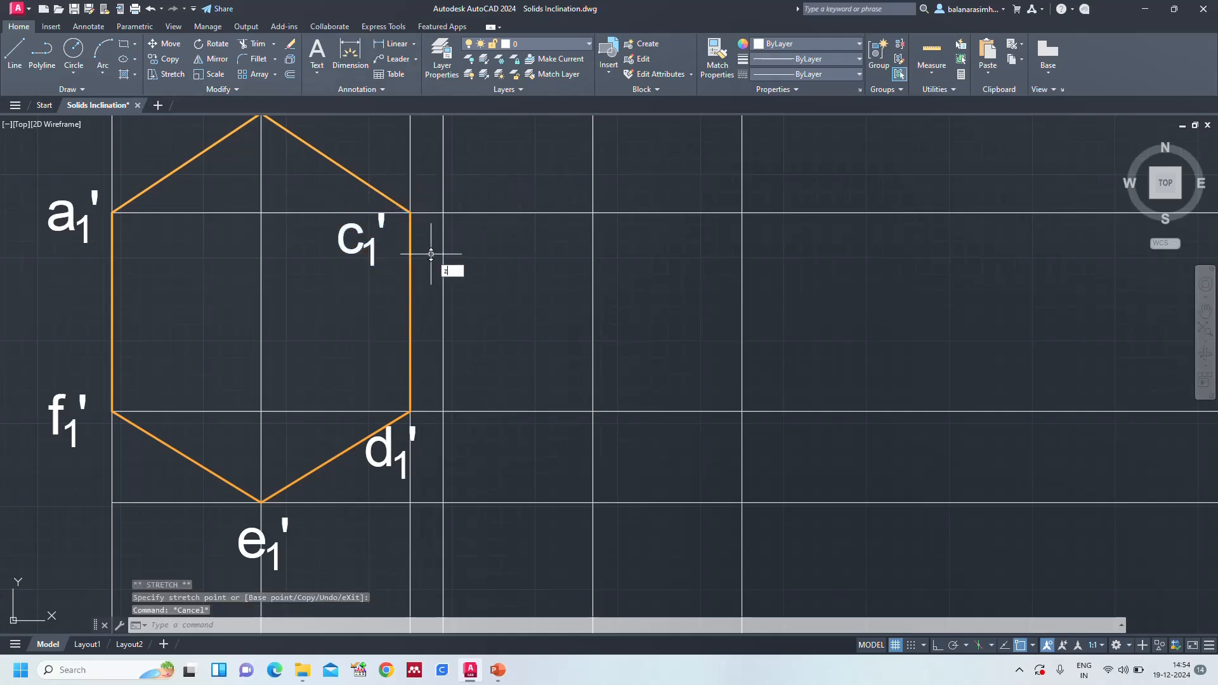
Copy the spare a1' label in multiple mode to the b1' level on the 2(5) projector and the c1' level on the 3(4) projector
type("z")
key("Return")
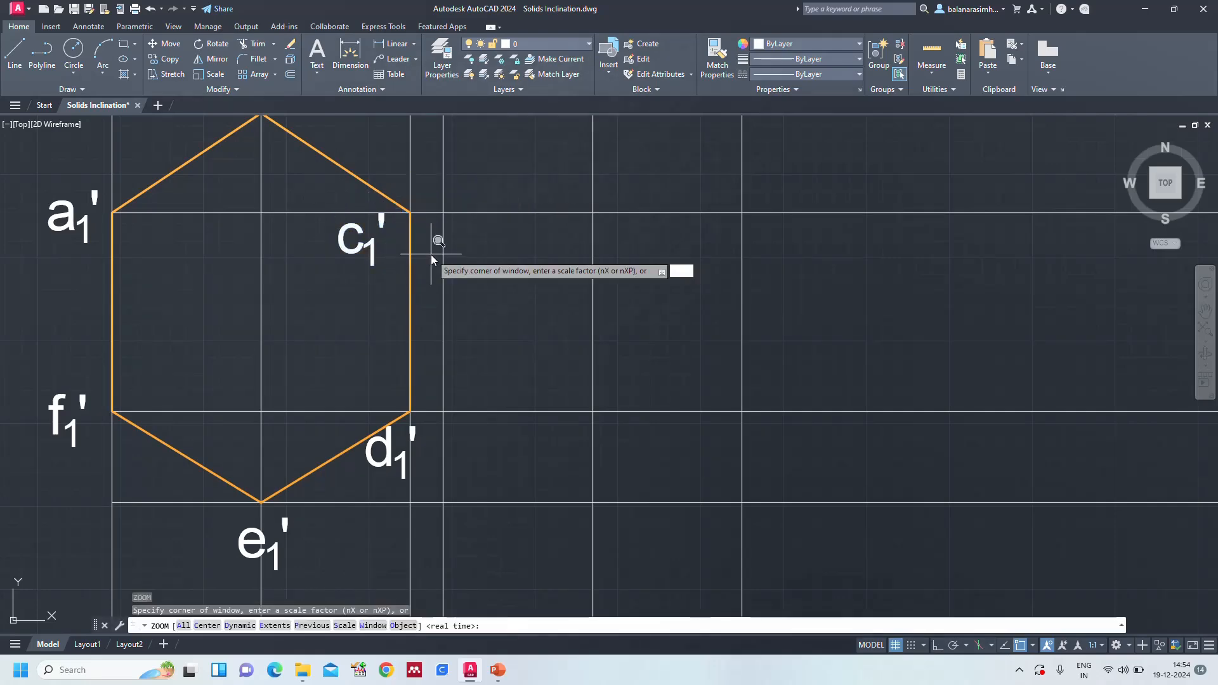
type("a")
key("Return")
left_click(308, 259)
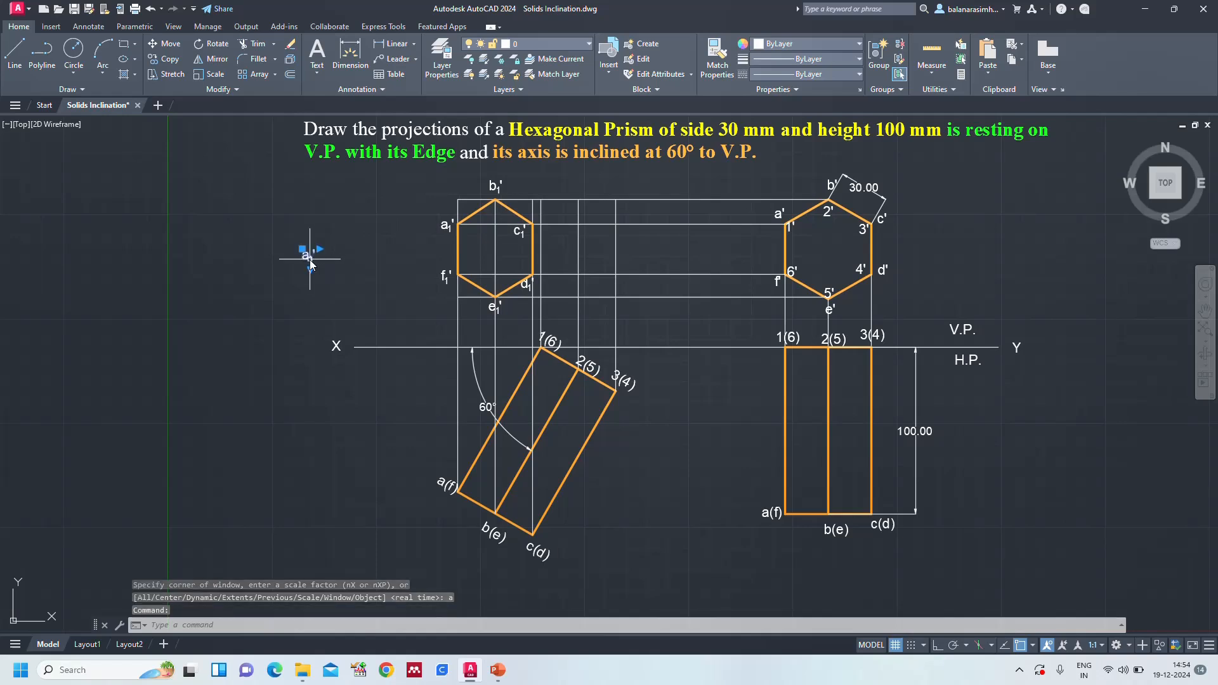
type("co")
key("Return")
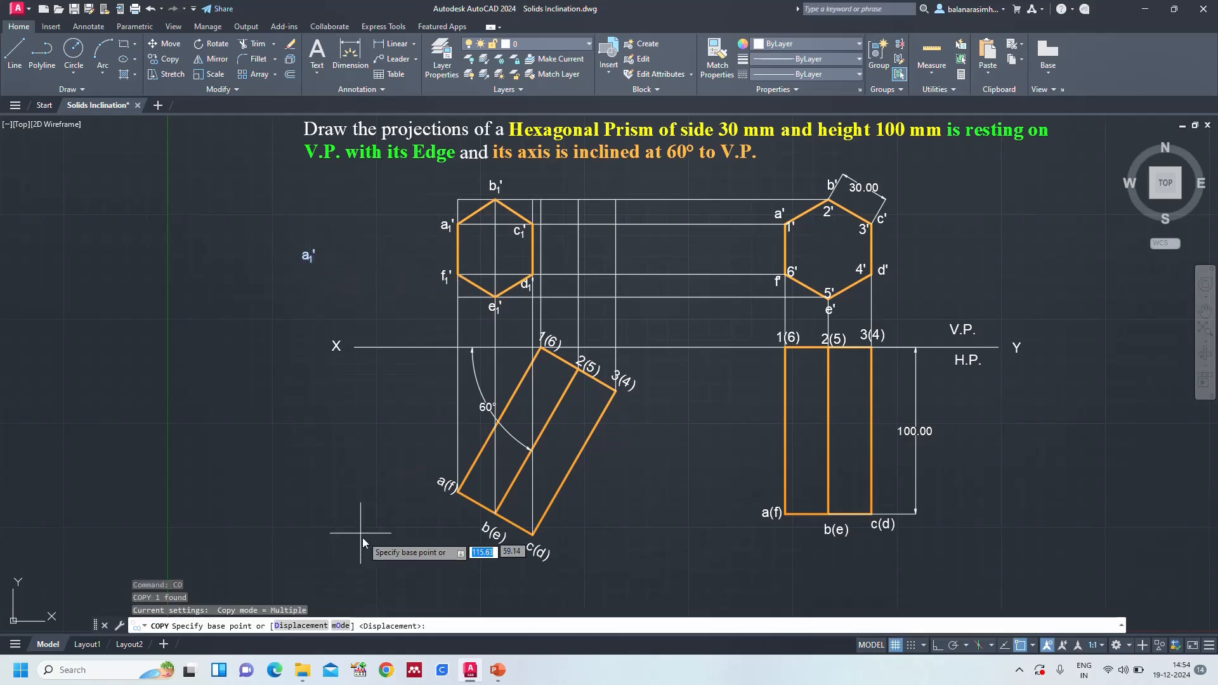
type("o")
key("Return")
left_click(336, 627)
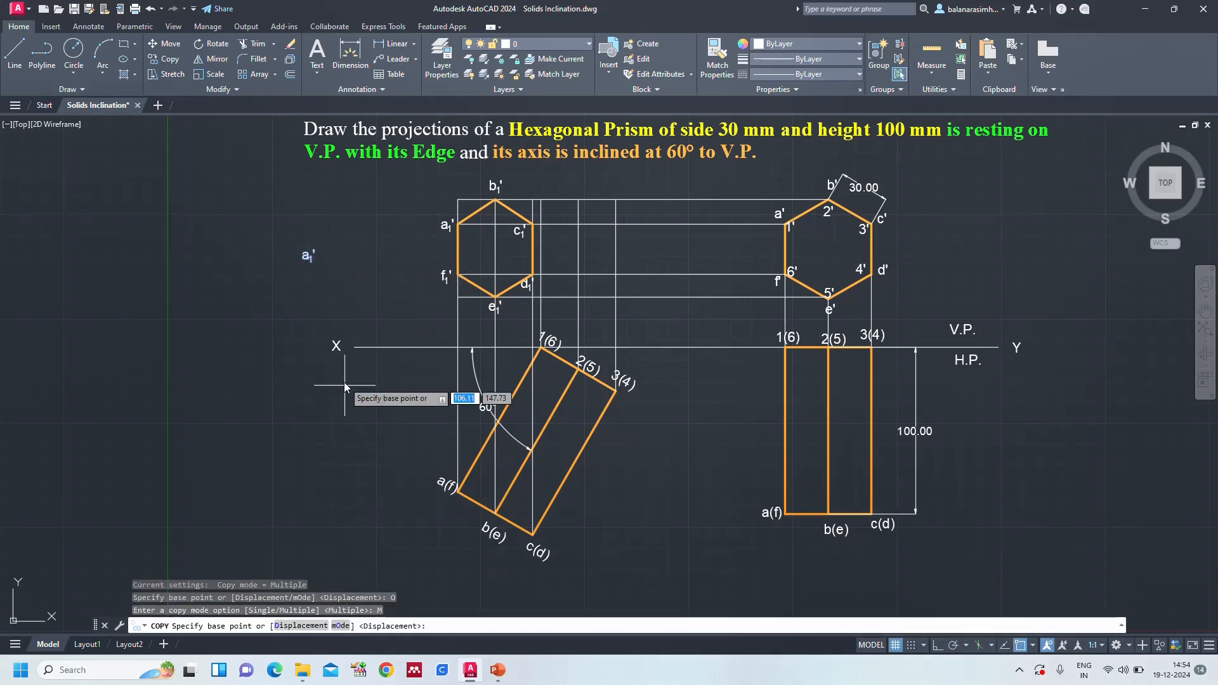
left_click(312, 275)
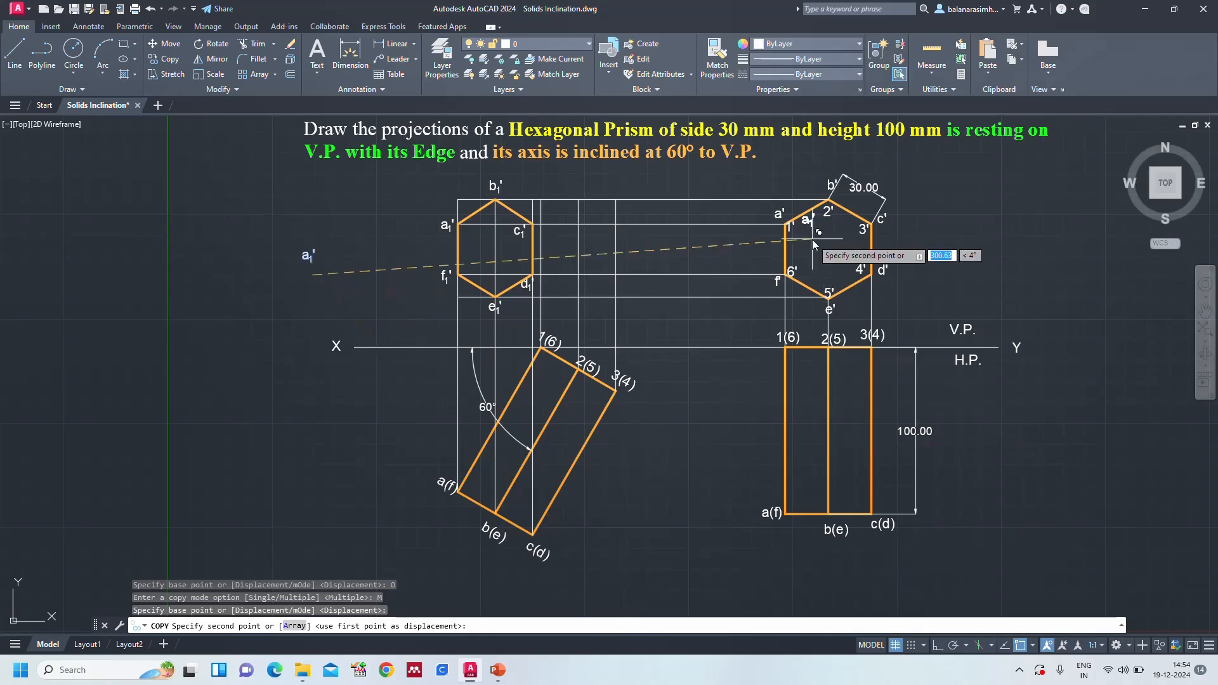
left_click(586, 215)
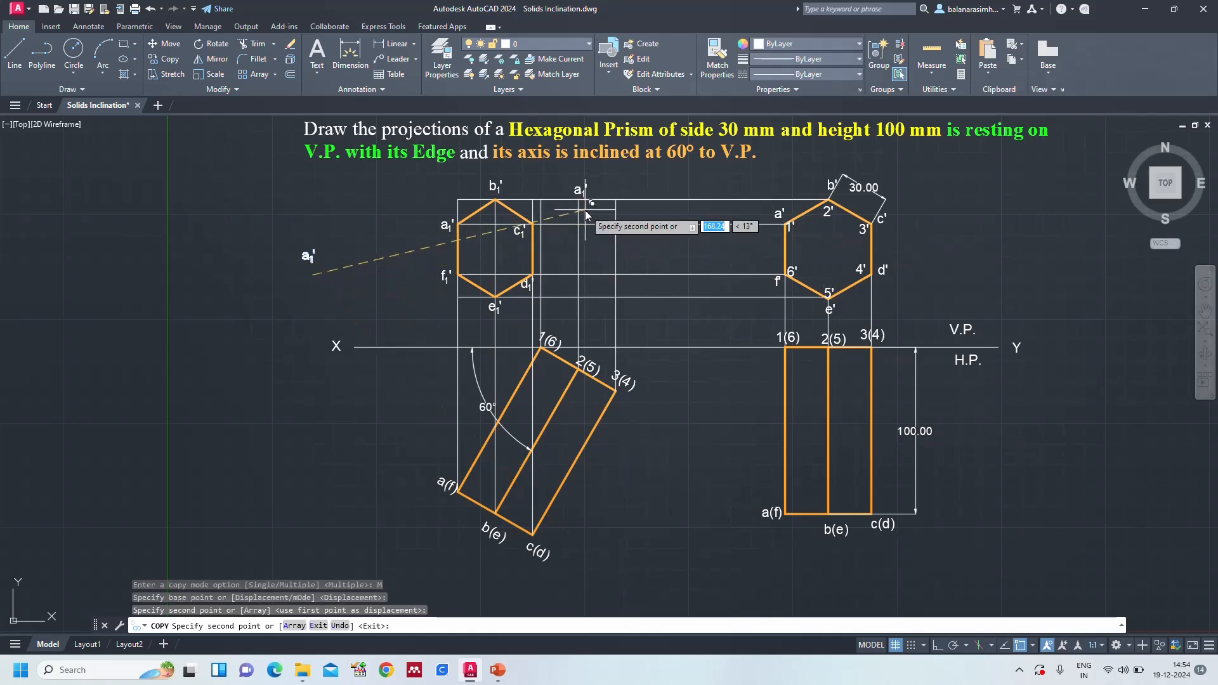
left_click(630, 244)
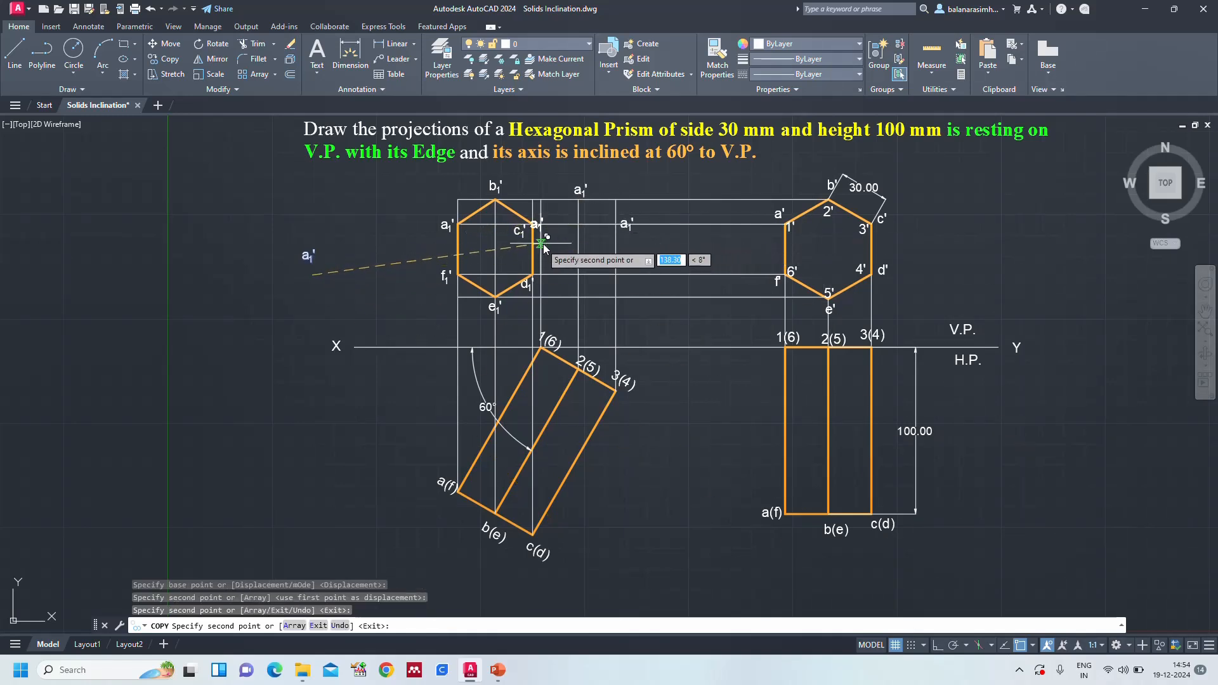
Place further a1' label copies at the upper and lower 1(6), lower 2(5) and lower 3(4) projector intersections
scroll(544, 232, "up", 5)
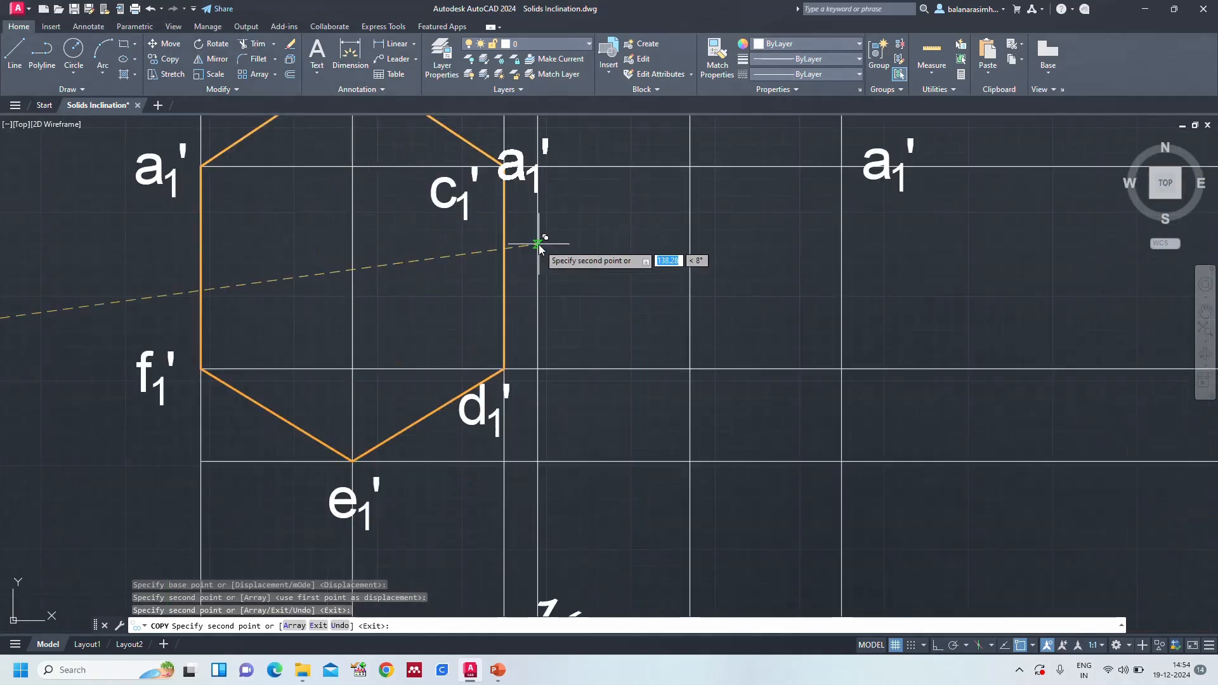
left_click(536, 213)
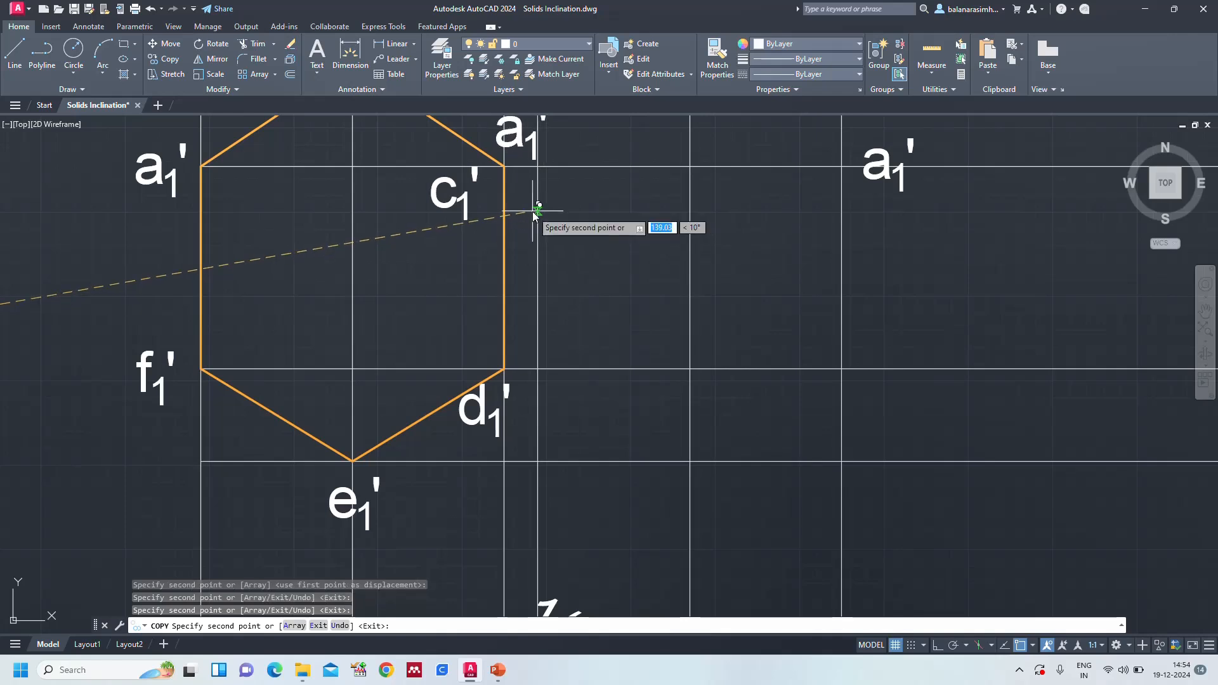
left_click(555, 471)
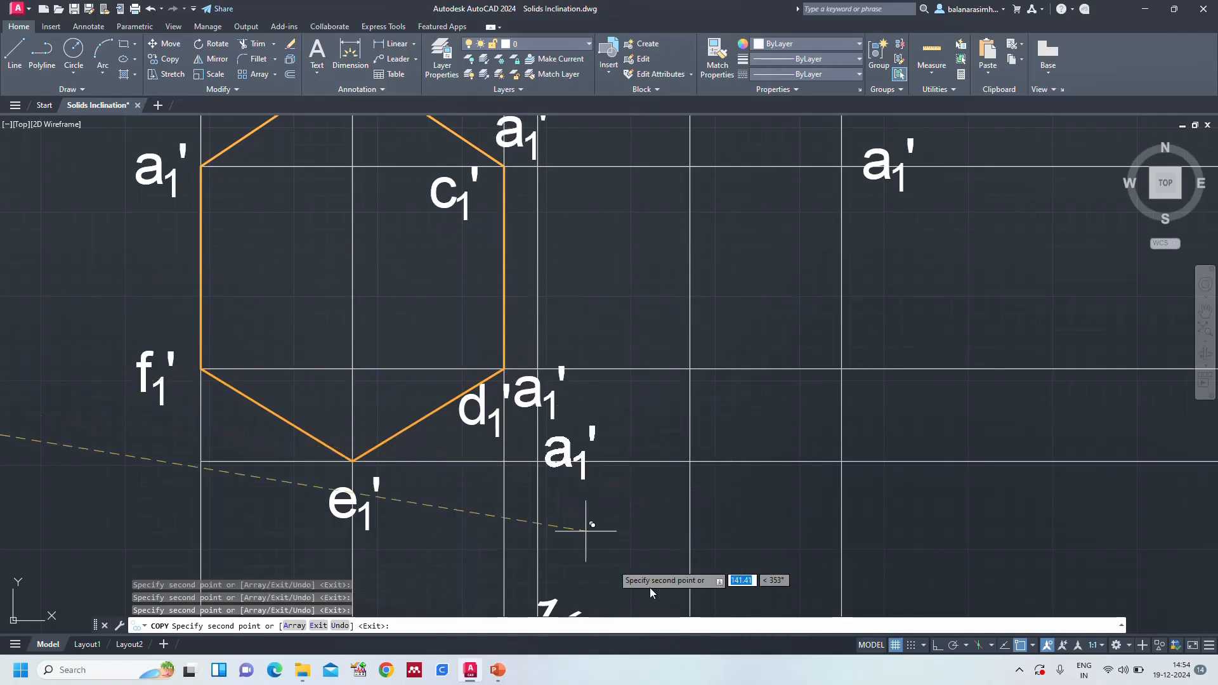
left_click(719, 573)
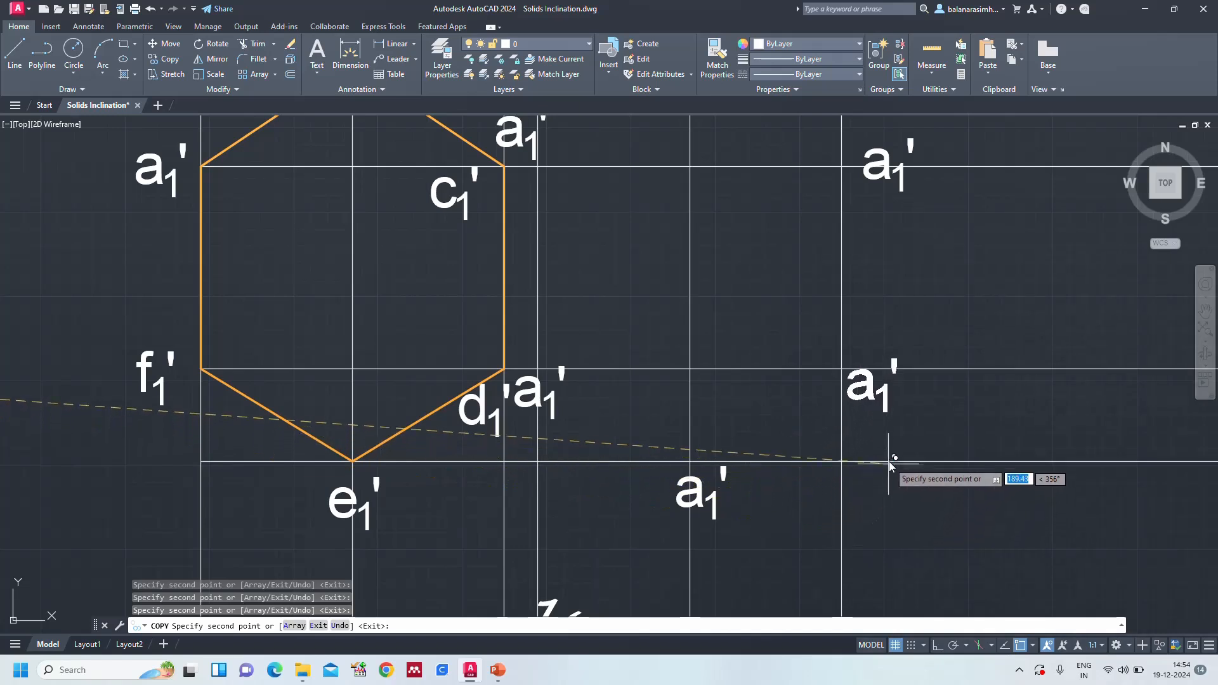
left_click(890, 459)
scroll(960, 453, "down", 4)
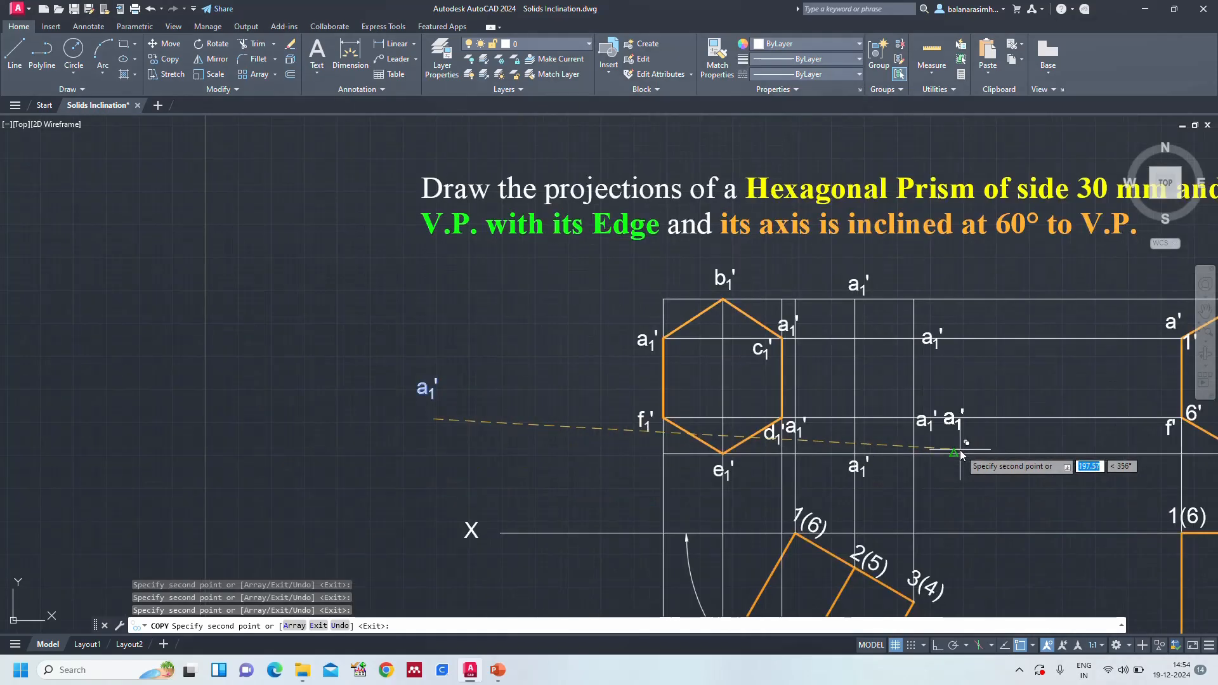
key("Escape")
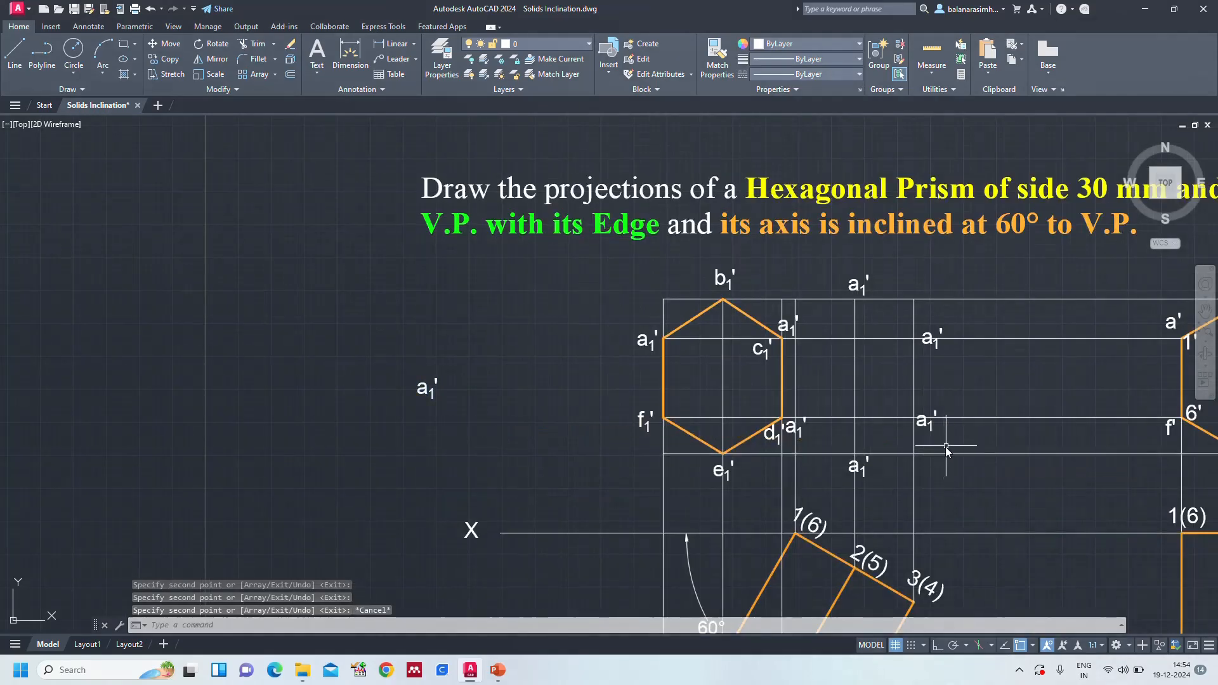
Change the a1' copy above the 2(5) projector to read 2₁'
type("z")
key("Return")
middle_click(945, 446)
middle_click(945, 446)
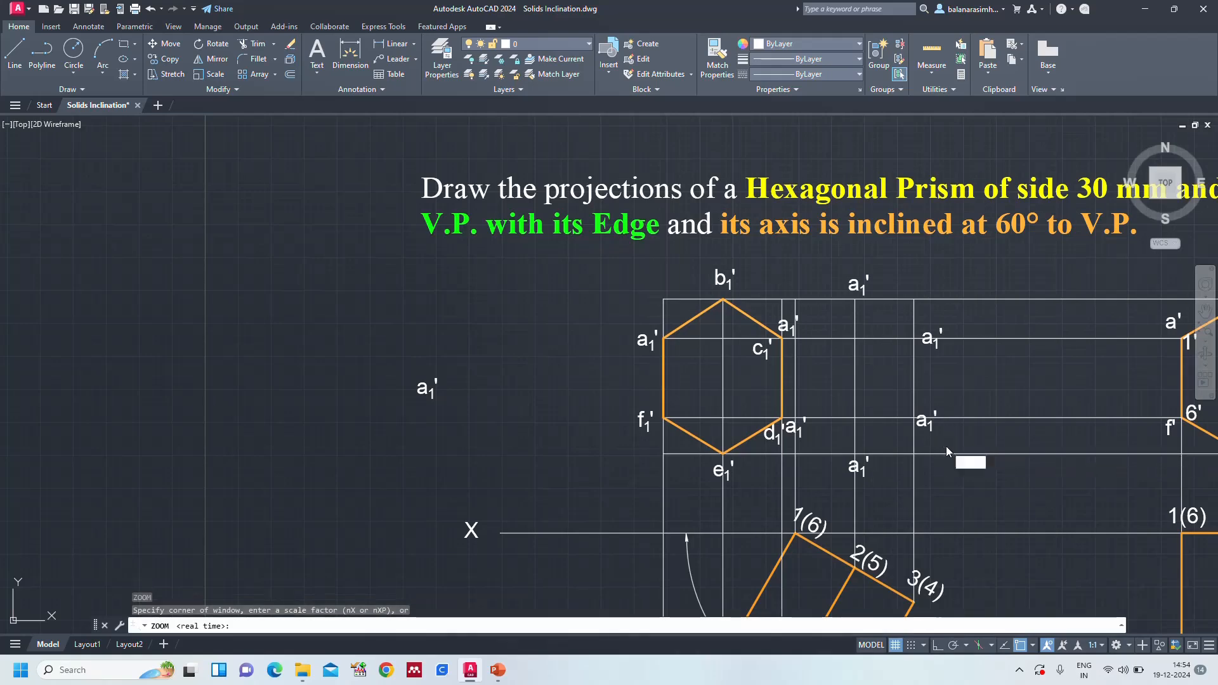
type("a1'")
key("Return")
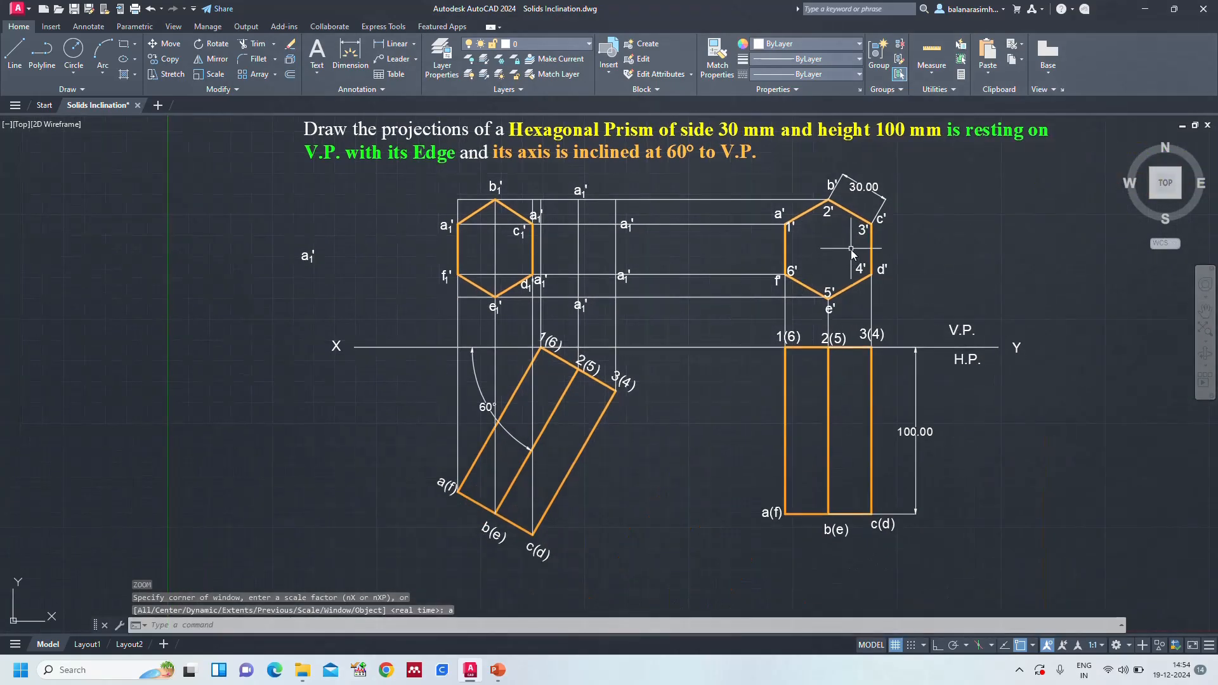
left_click(579, 192)
double_click(578, 192)
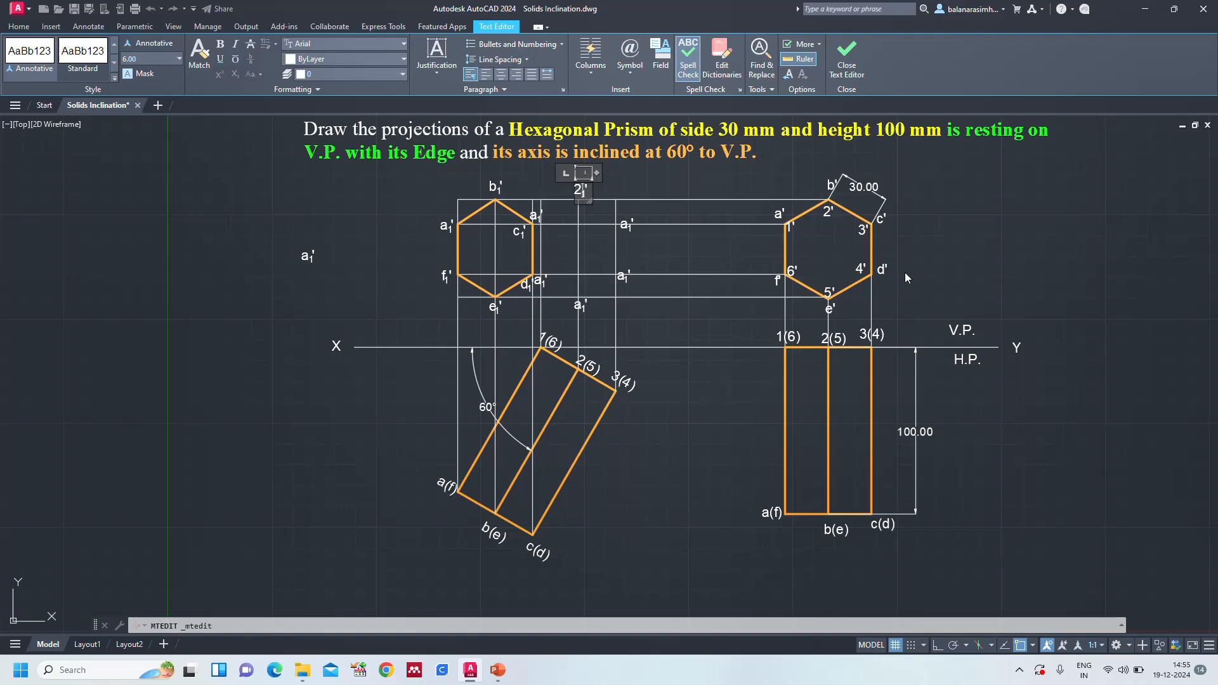
left_click(381, 209)
Relabel the copy above the c1' corner as 1₁' and the upper copy on the 3(4) projector as 3₁'
scroll(532, 210, "up", 4)
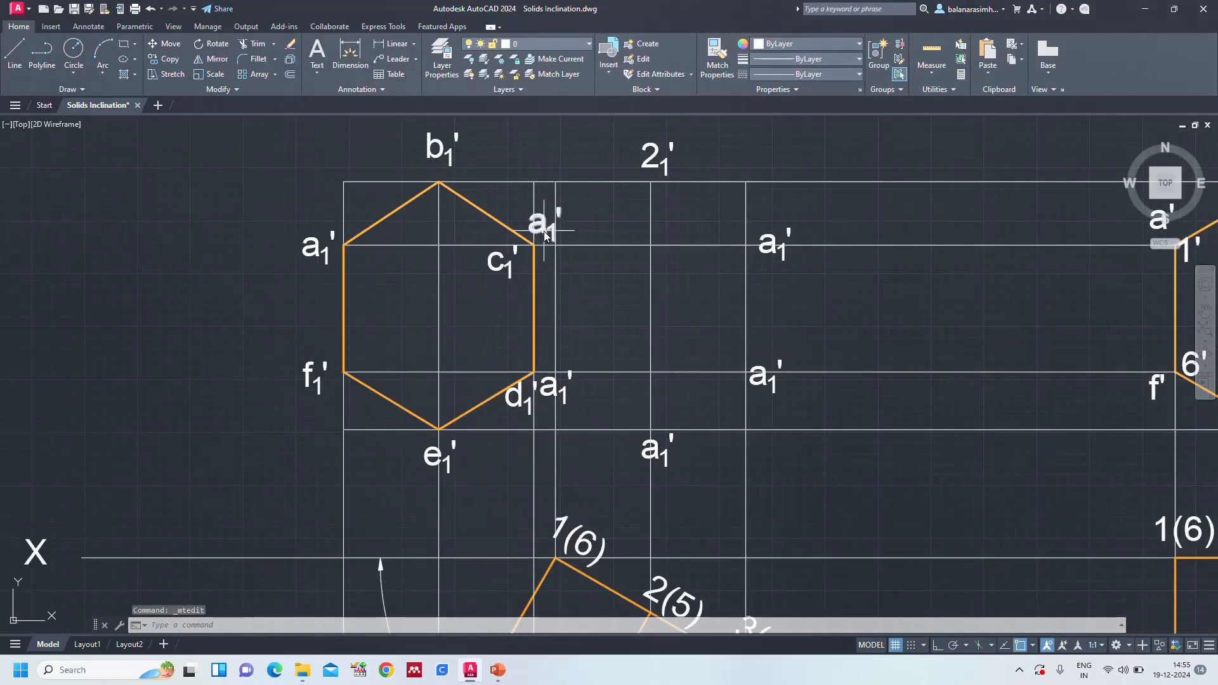
double_click(544, 234)
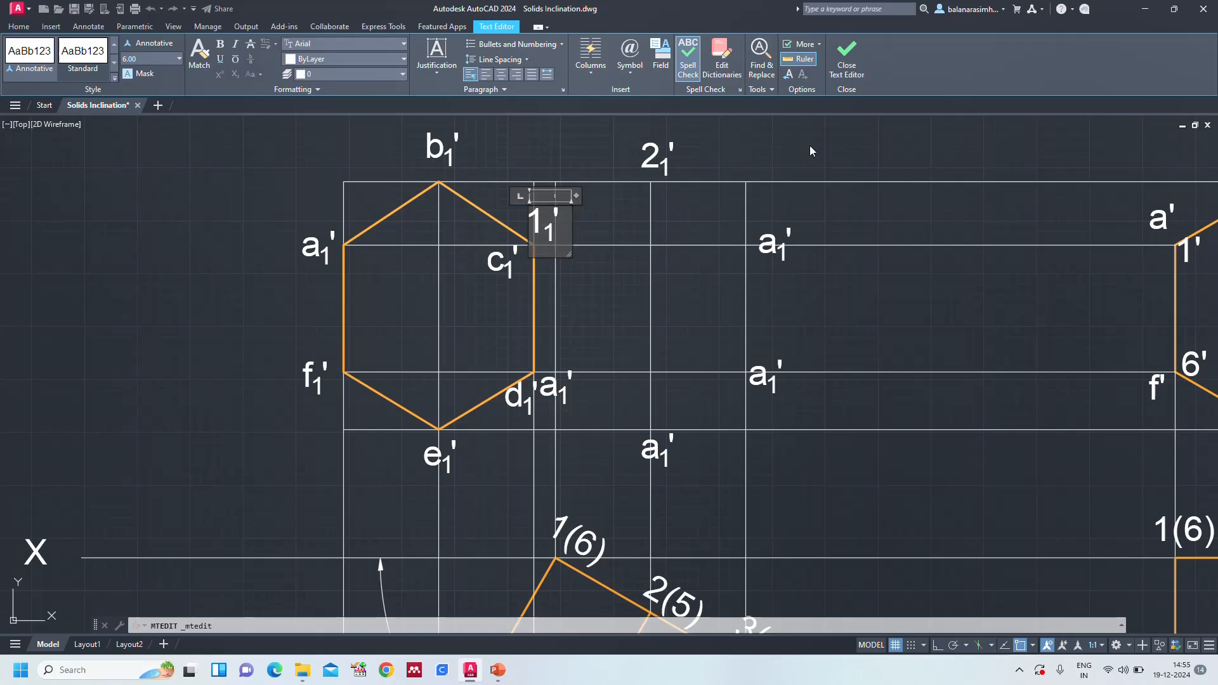
key("Escape")
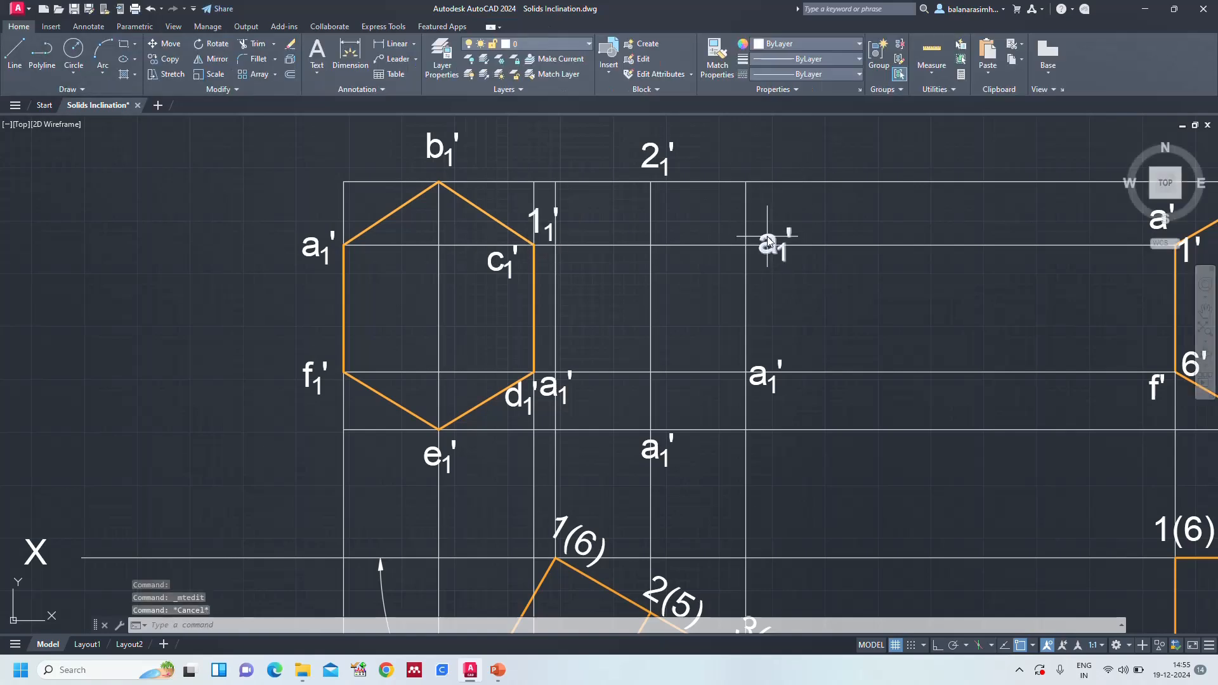
double_click(771, 244)
type("3")
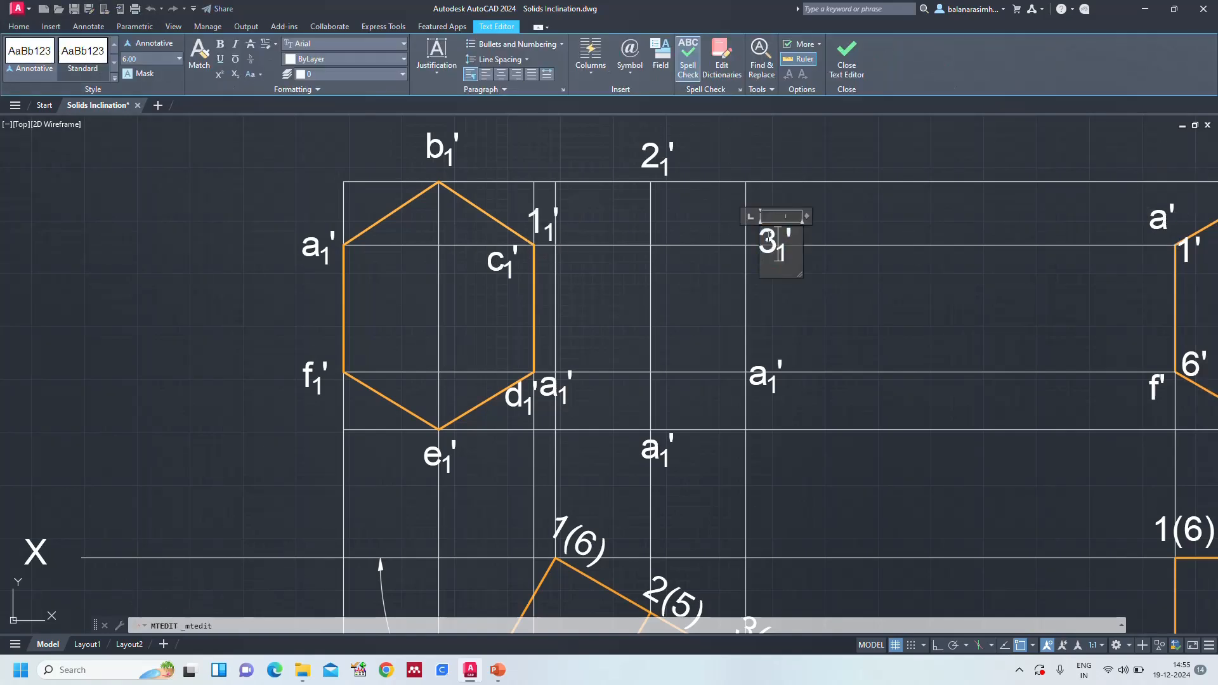
left_click(850, 152)
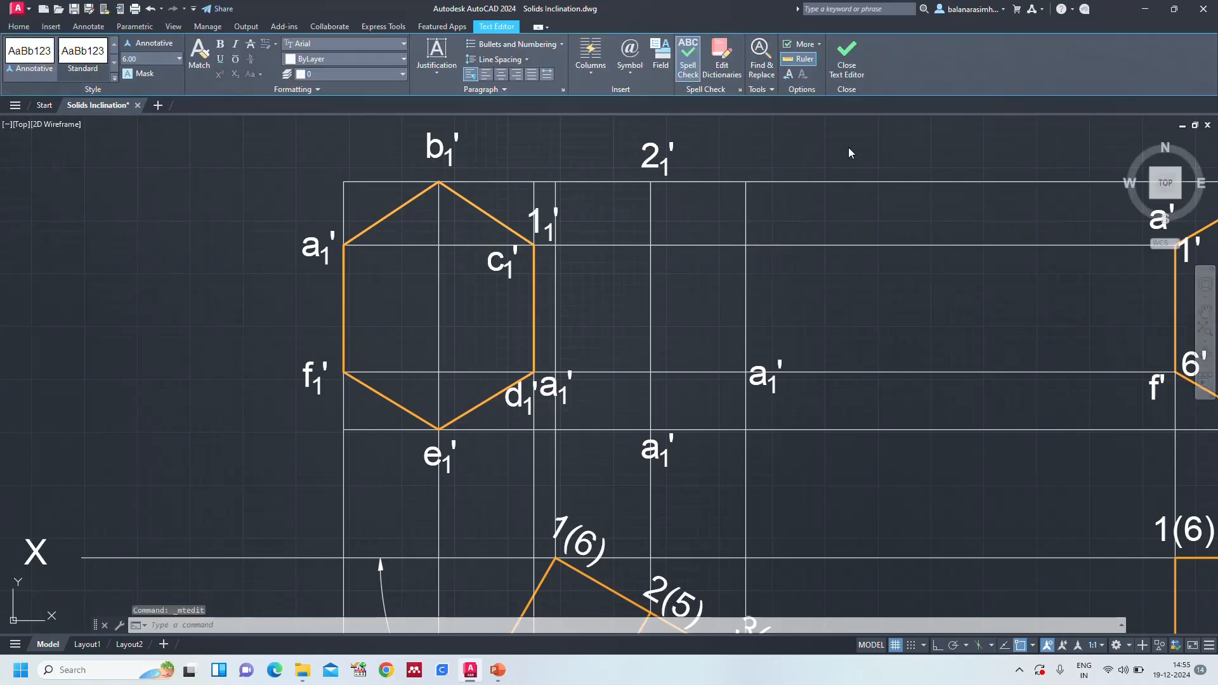
Change the lower label copy on the 3(4) projector to 4₁'
left_click(763, 371)
double_click(761, 371)
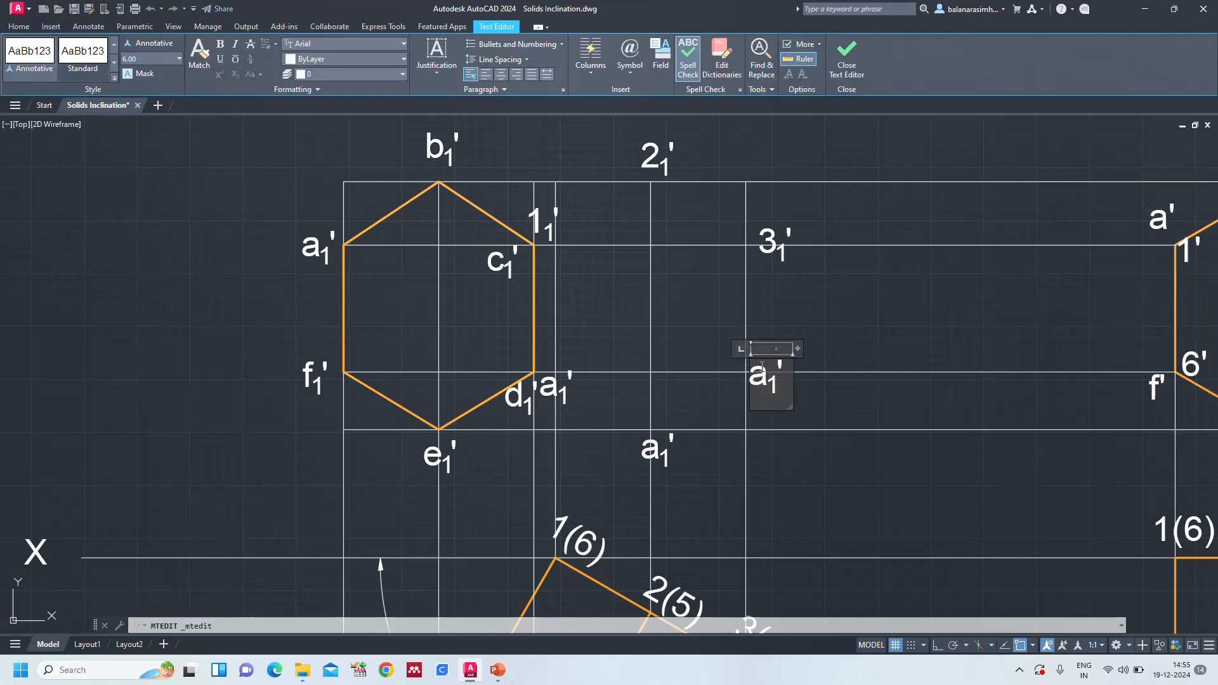
double_click(762, 368)
type("4")
left_click(774, 154)
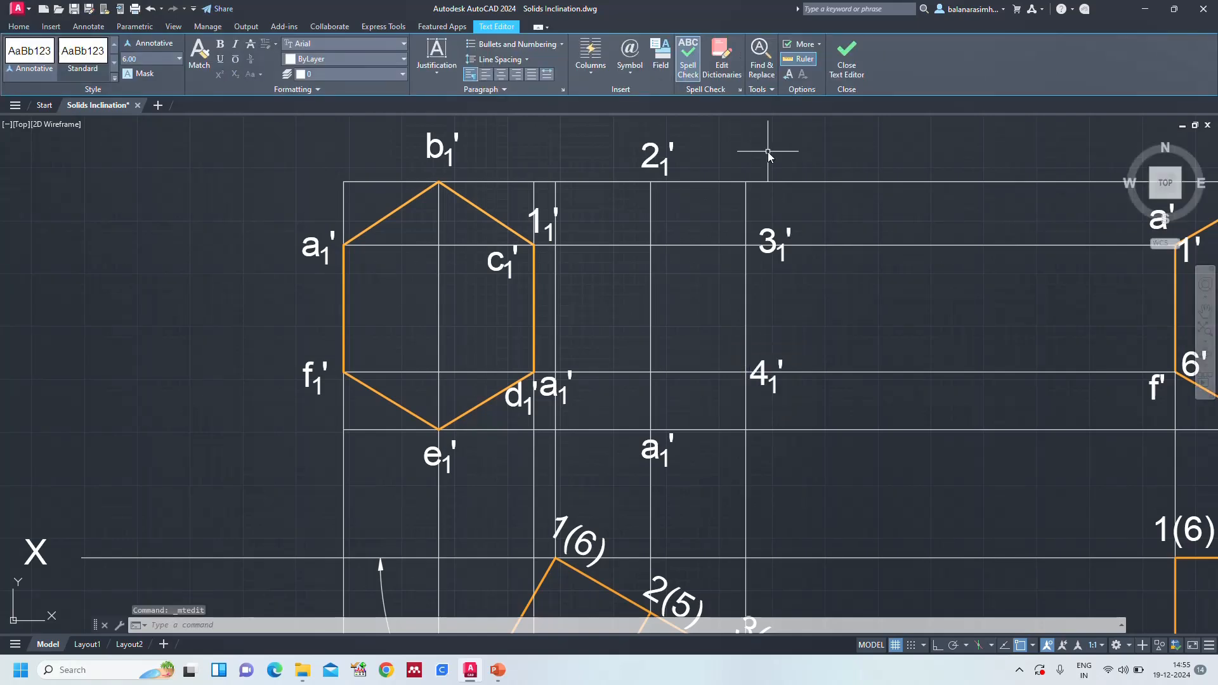
Change the label copy at the lower end of the 2(5) projector intersections to 5₁'
left_click(650, 452)
double_click(648, 460)
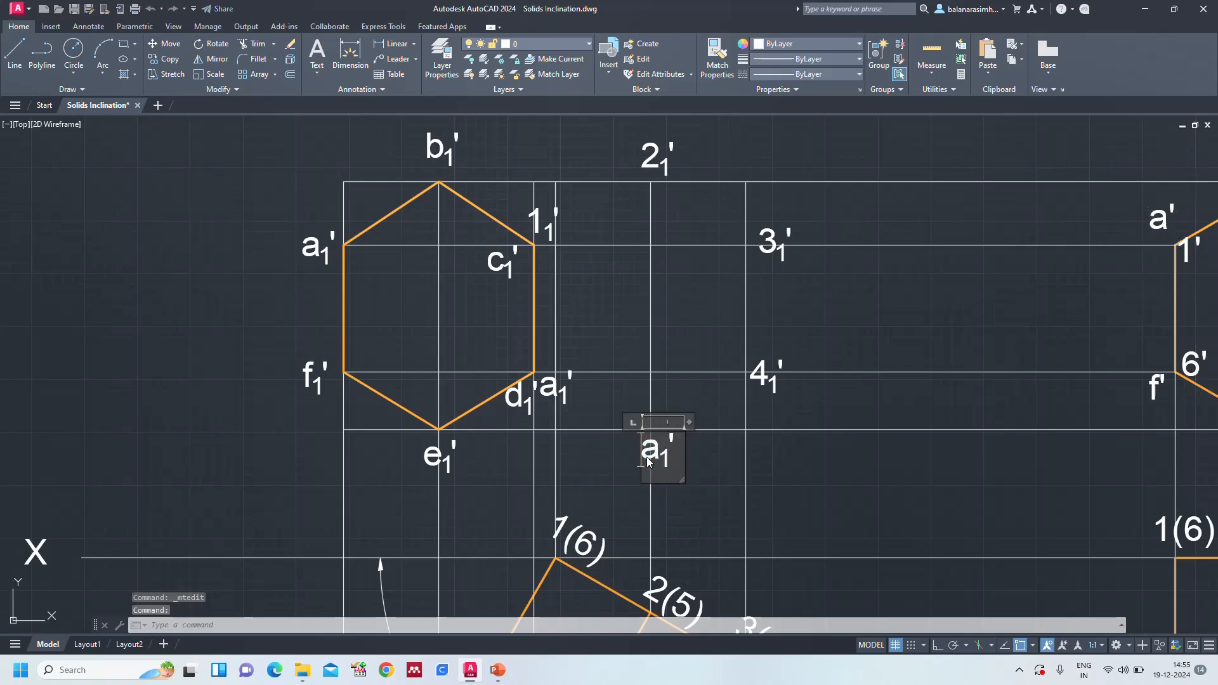
double_click(647, 452)
type("5")
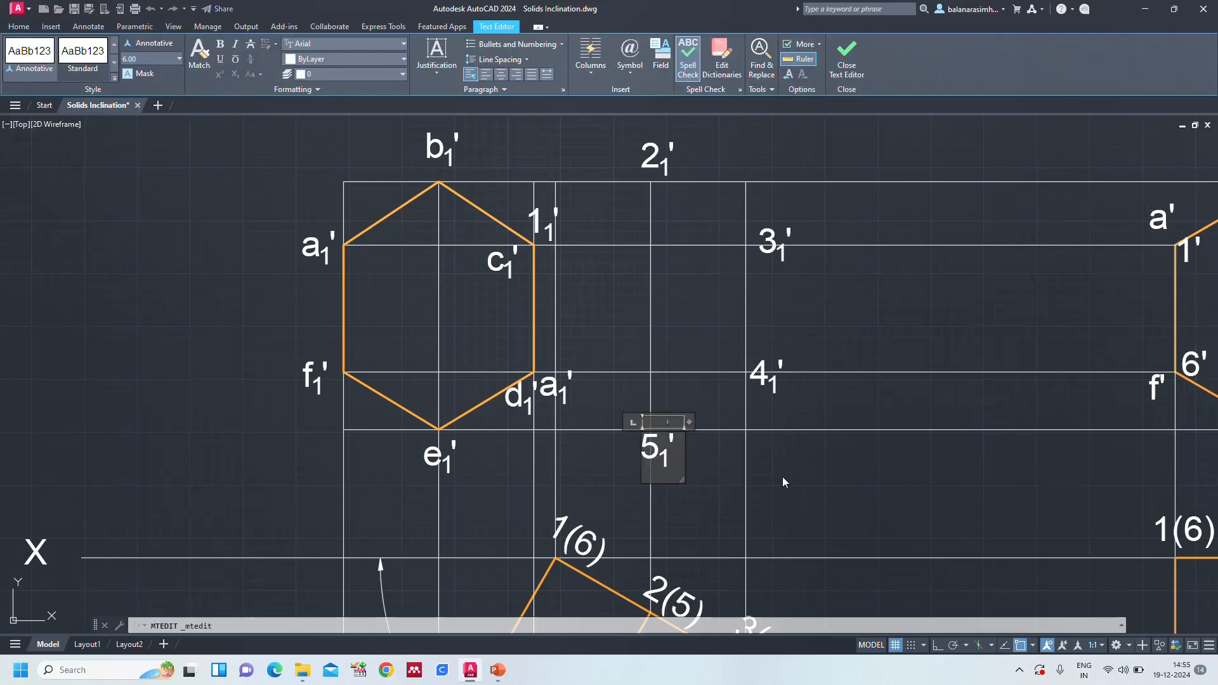
left_click(784, 482)
Change the label copy beside d1' on the 1(6) projector to 6₁'
left_click(551, 393)
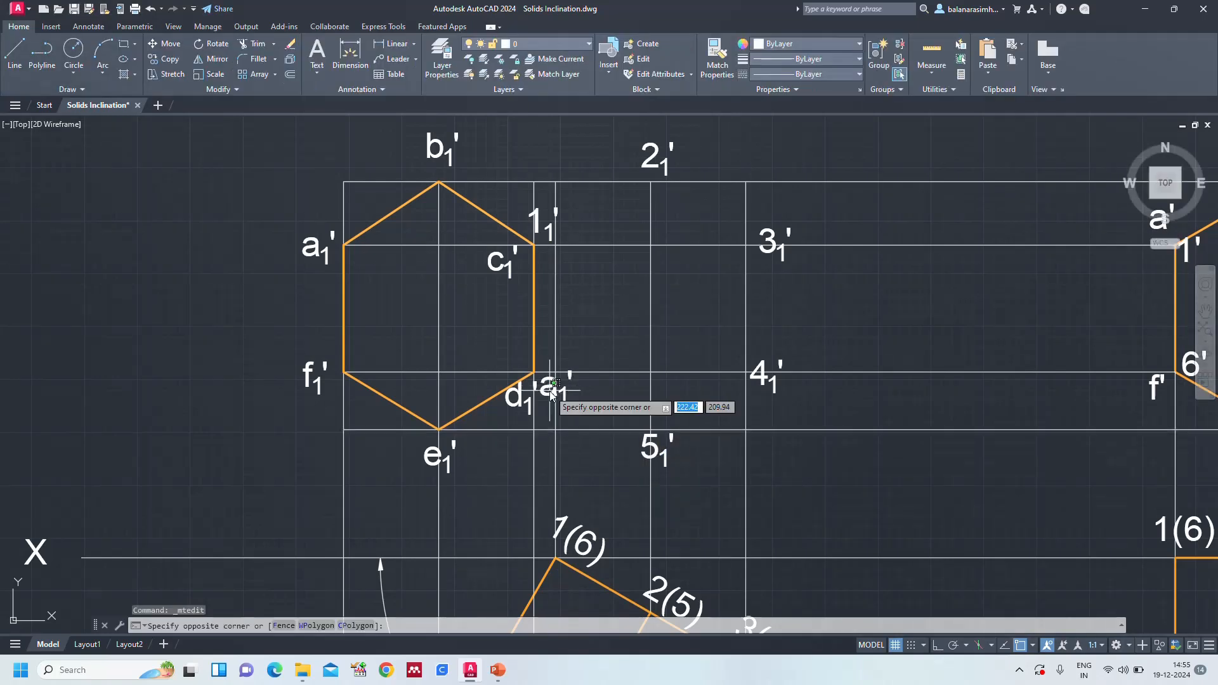
left_click(549, 391)
double_click(545, 388)
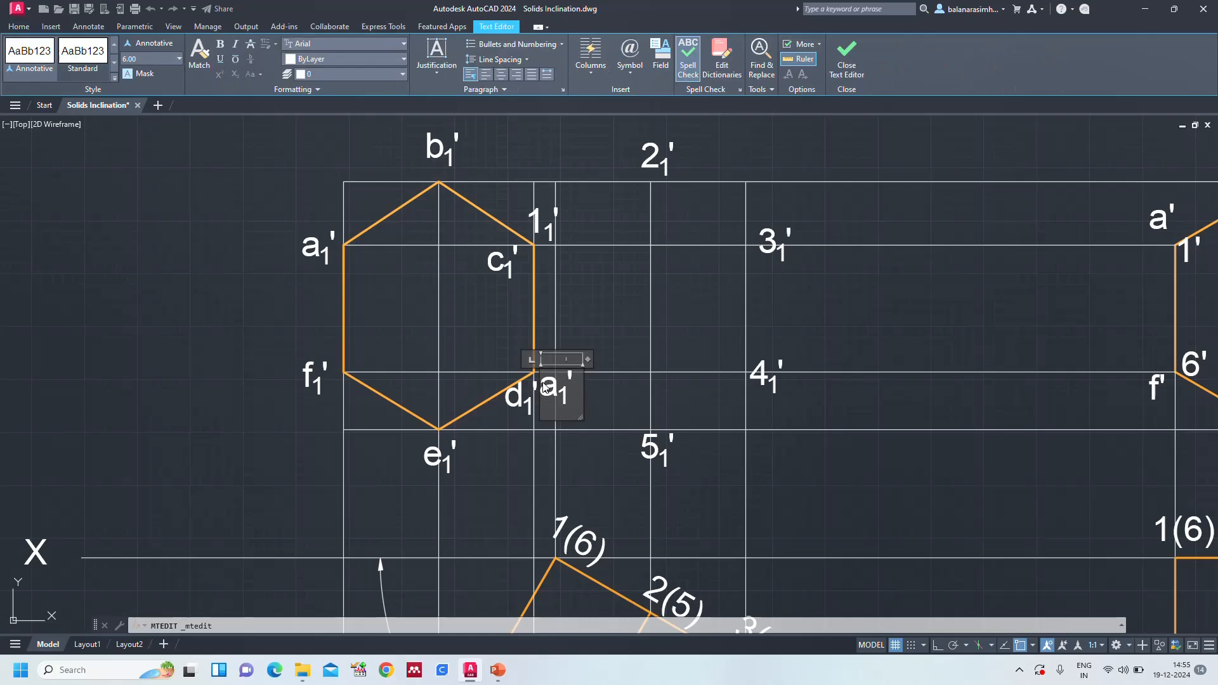
type("6")
left_click(281, 440)
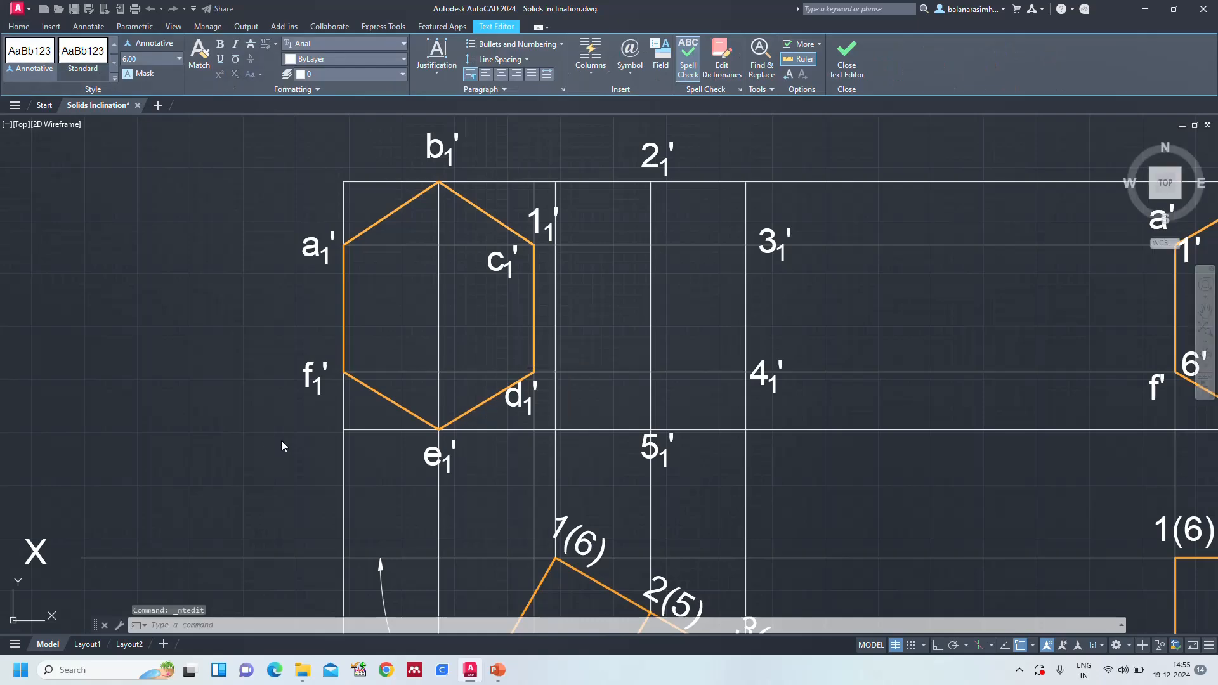
Switch to PowerPoint to examine the hexagonal prism slide for the solid's orientation, and return to the AutoCAD drawing
type("z")
key("Return")
type("a")
key("Return")
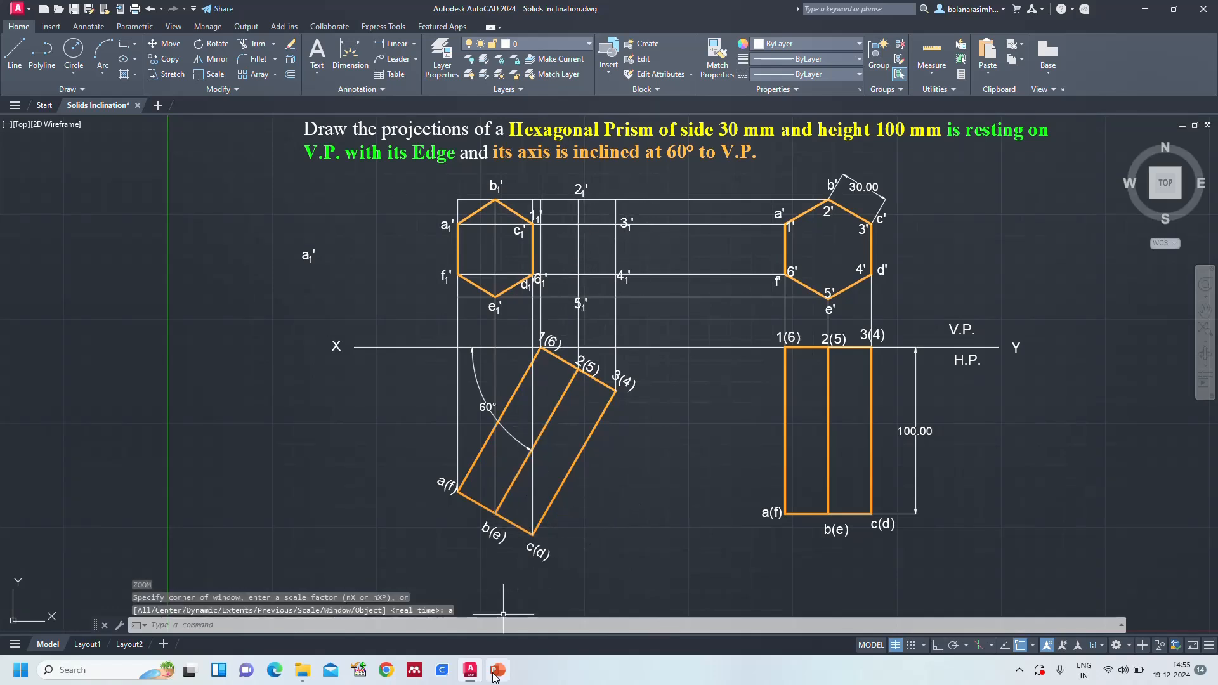
left_click(496, 674)
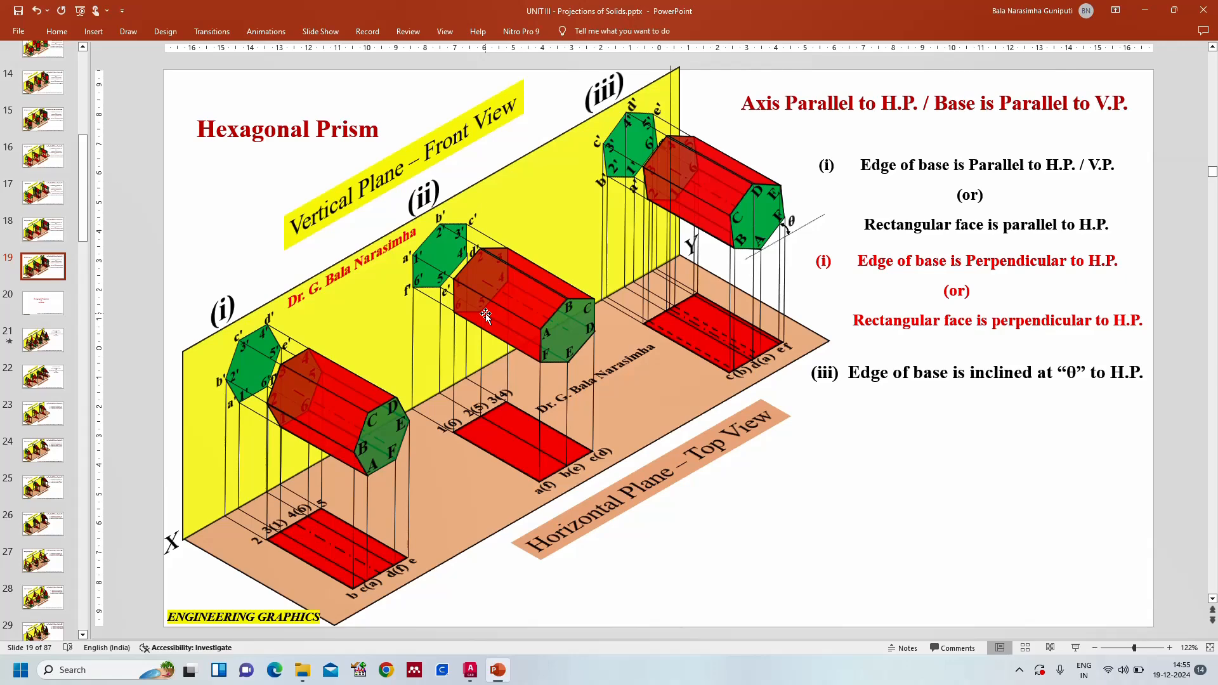
left_click(470, 670)
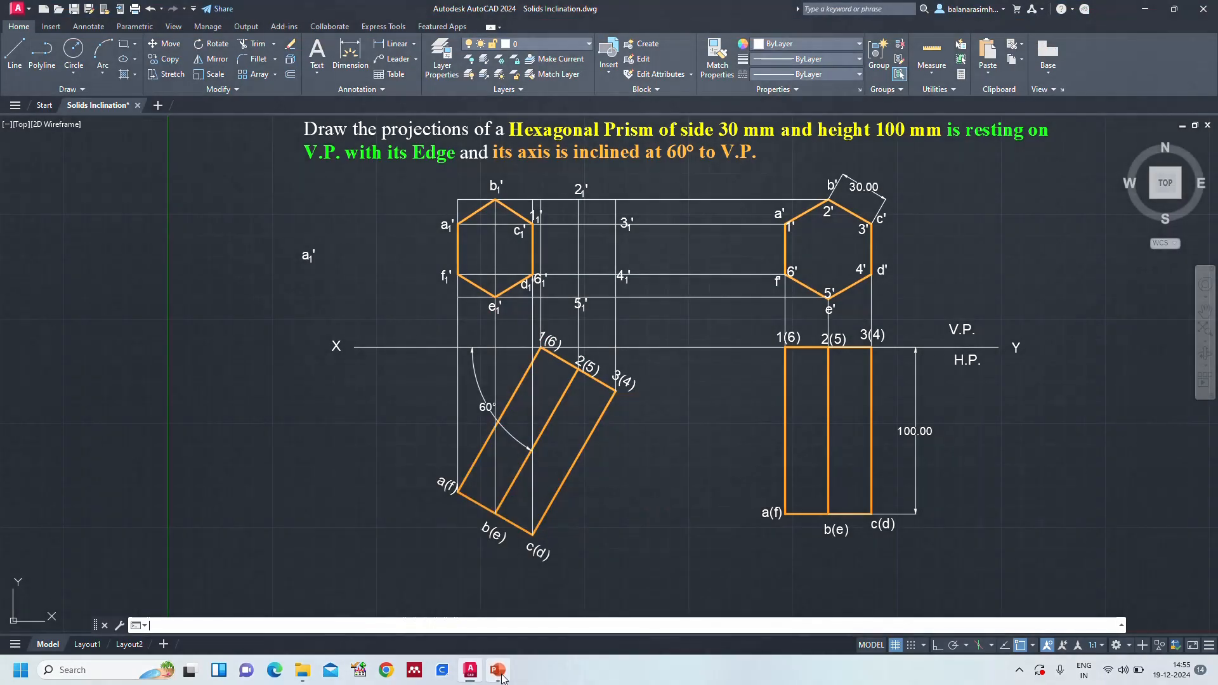
key("Escape")
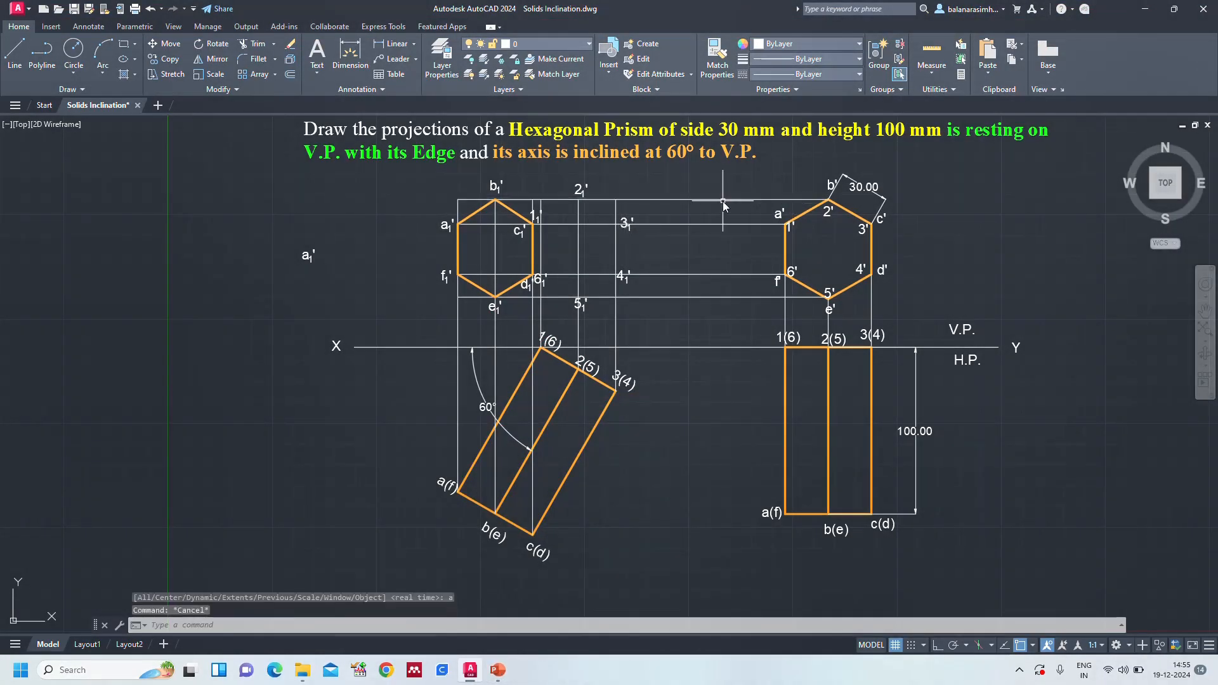
Draw connected lines from 2₁' through 3₁' and 4₁' to 5₁' for one half of the second hexagon
scroll(728, 199, "up", 2)
type("l")
key("Return")
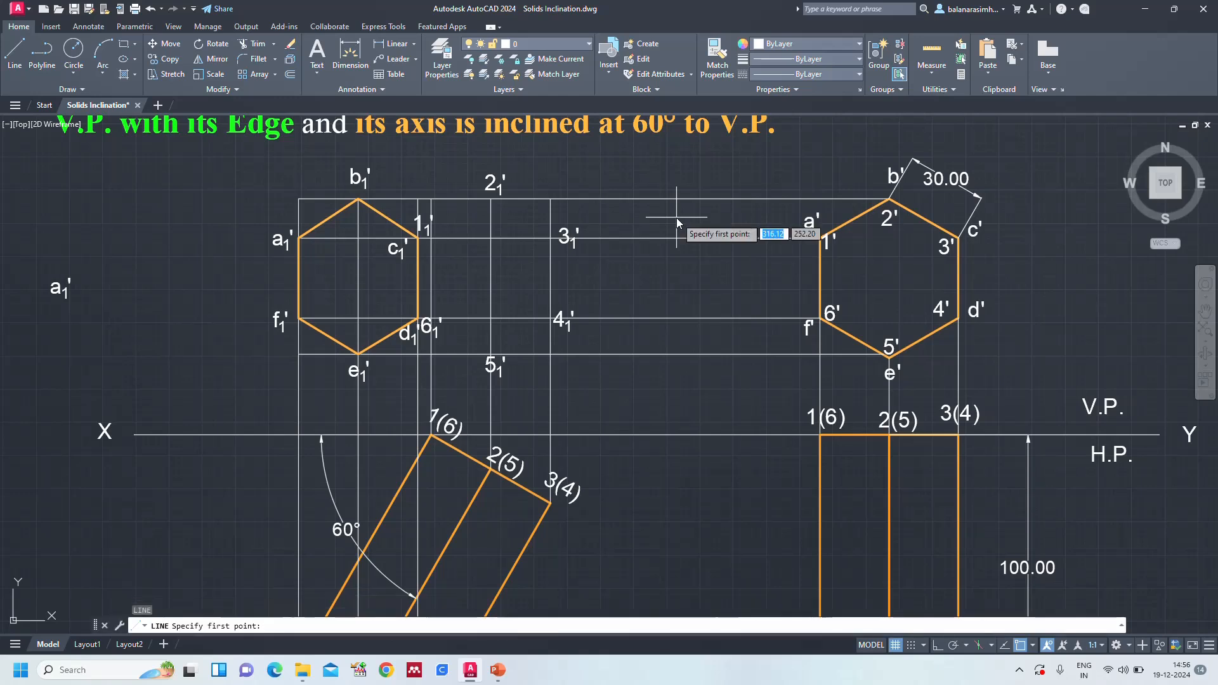
left_click(491, 199)
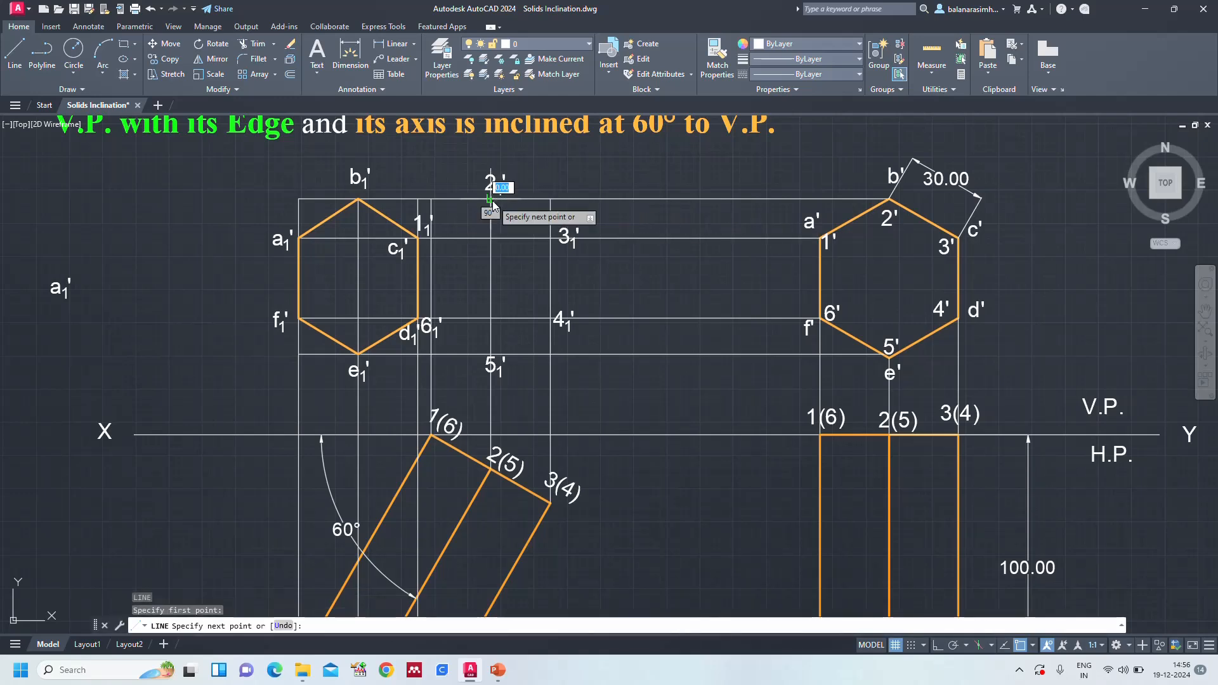
left_click(550, 239)
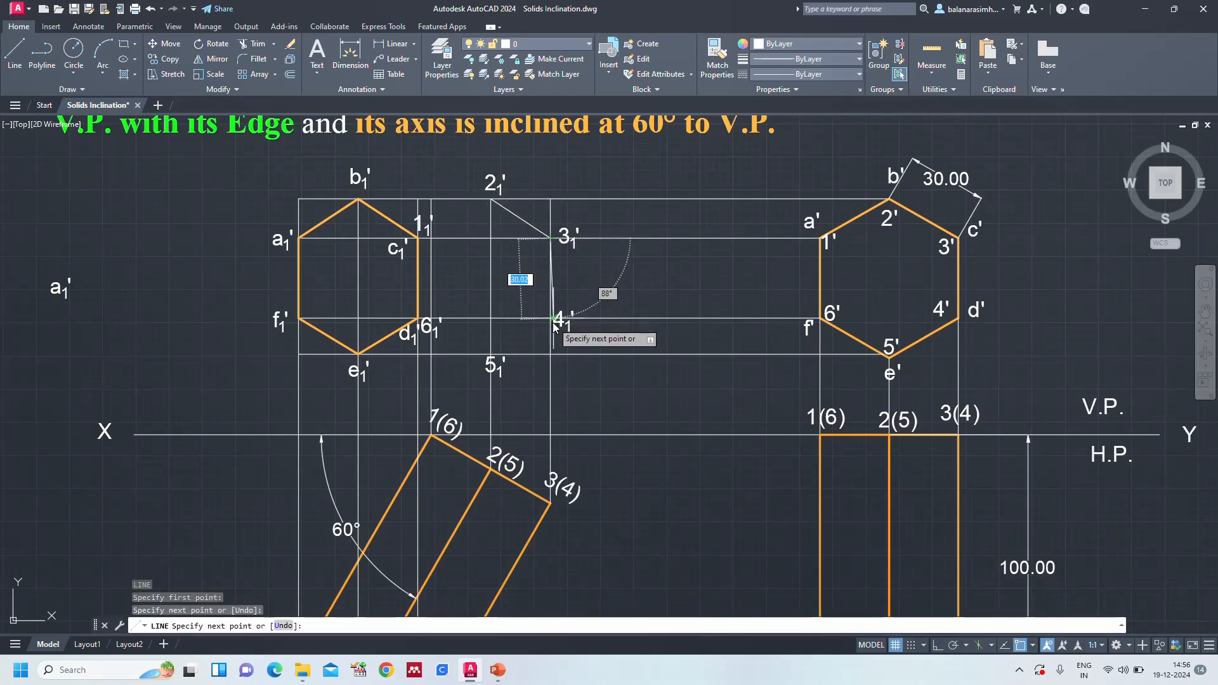
left_click(550, 319)
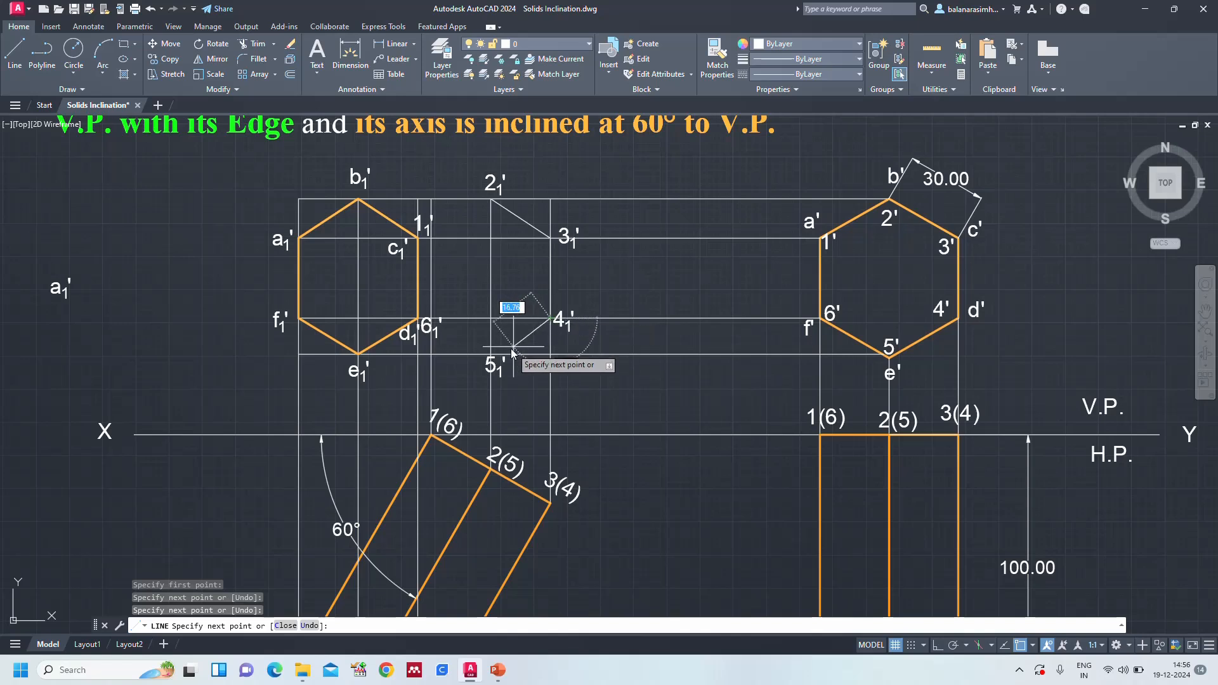
left_click(491, 355)
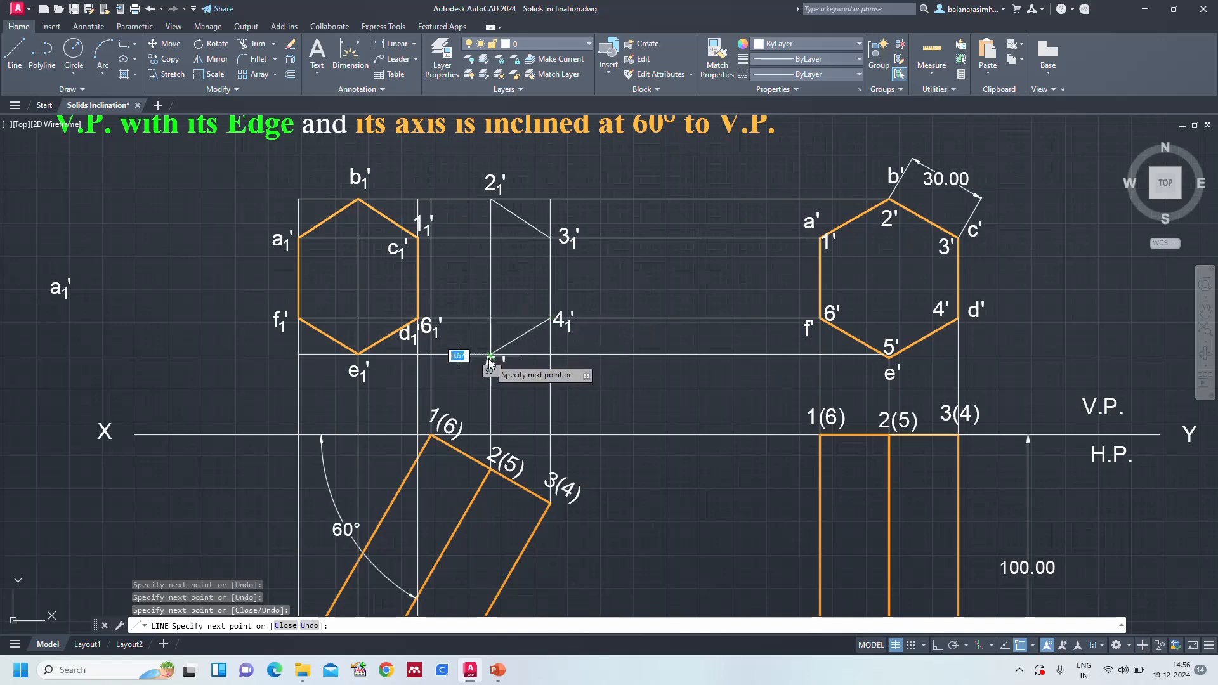
key("Escape")
Draw connected lines from 2₁' through 1₁' and 6₁' to 5₁' to close the second hexagon
type("l")
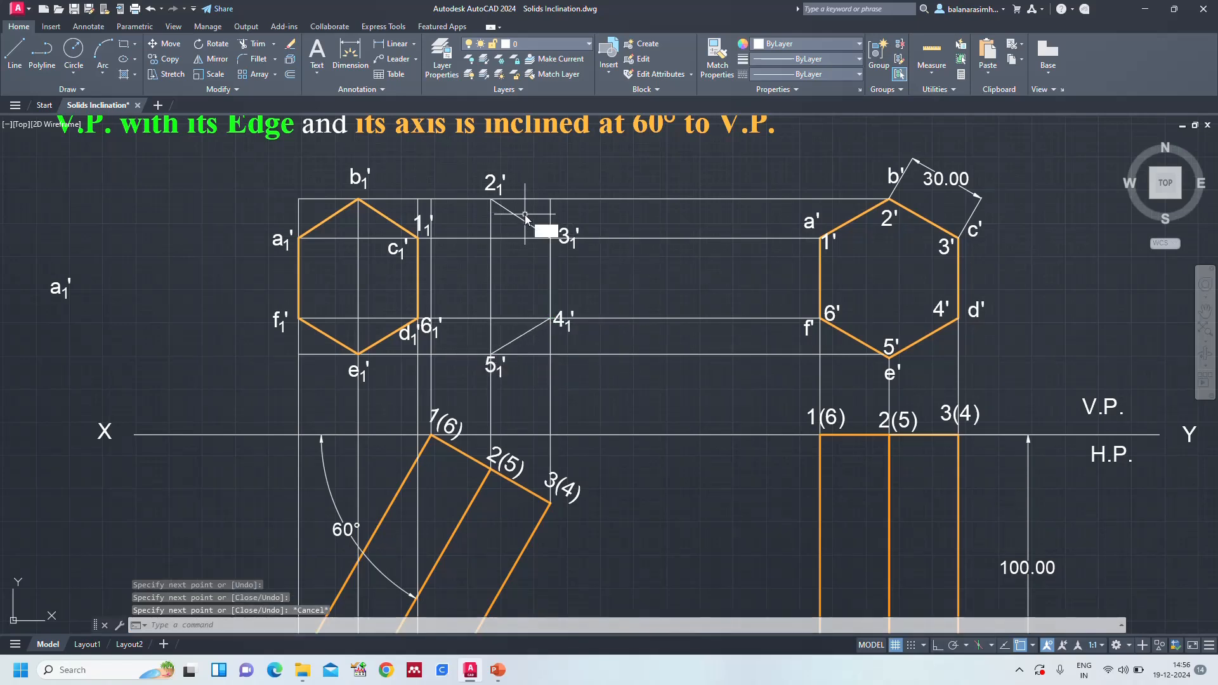
key("Return")
left_click(490, 200)
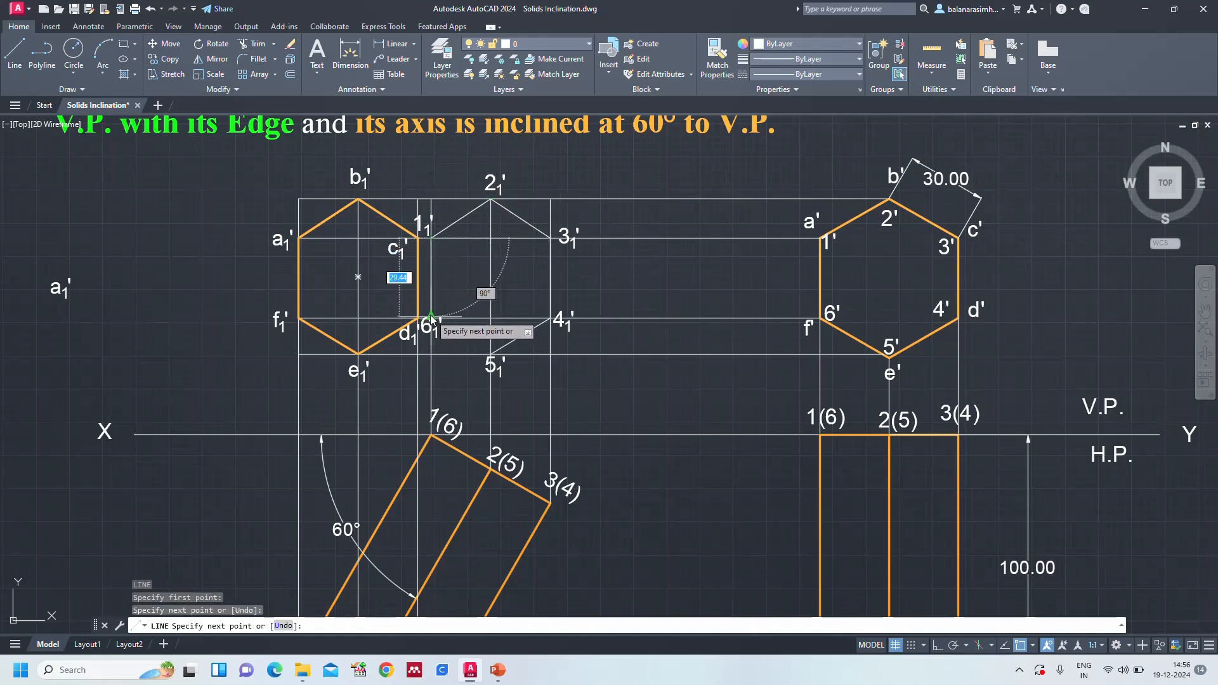
scroll(433, 318, "up", 4)
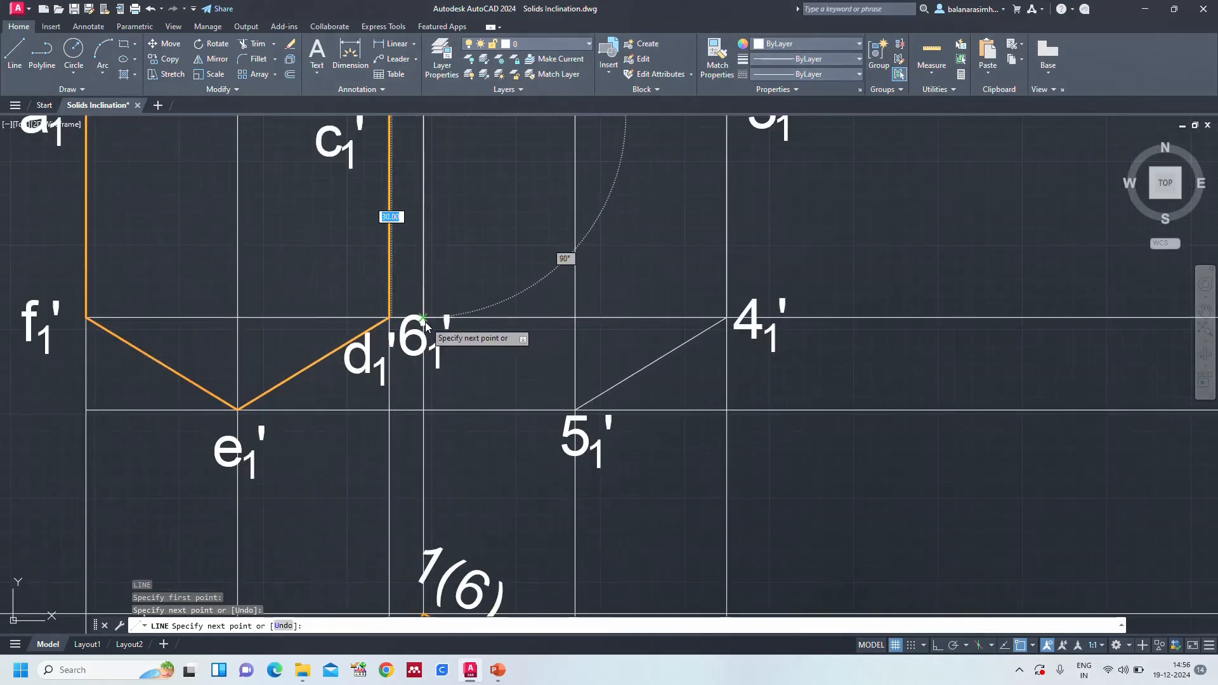
scroll(421, 295, "up", 5)
left_click(419, 286)
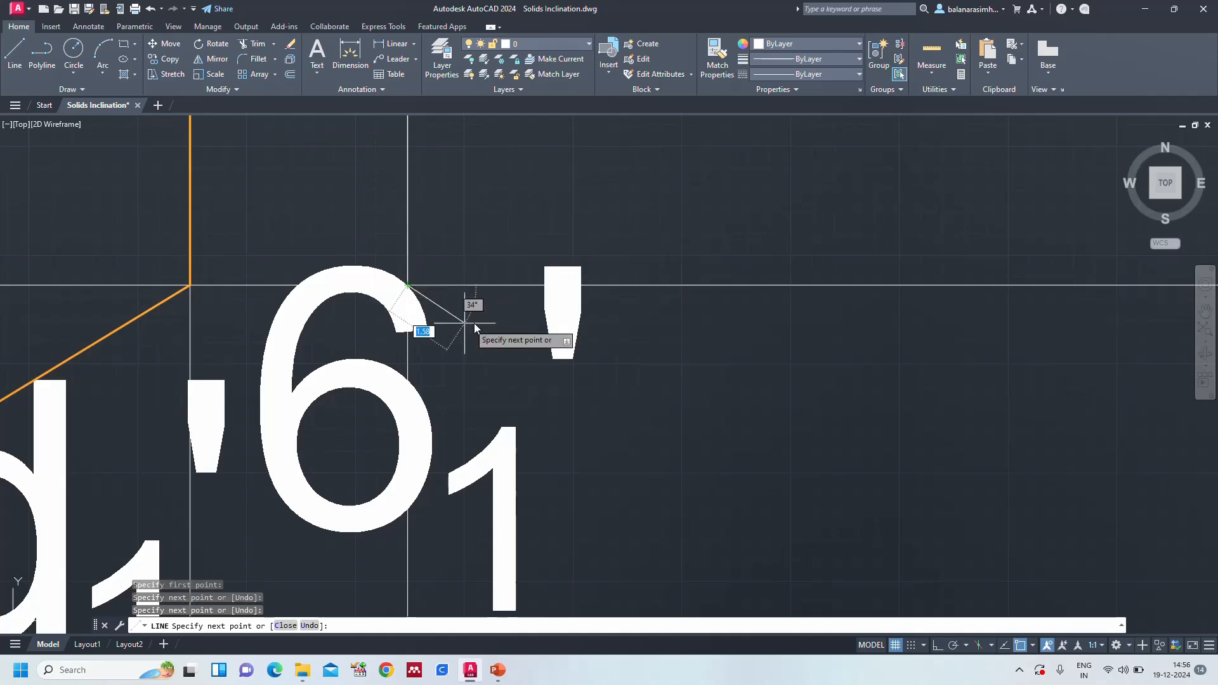
scroll(482, 307, "down", 5)
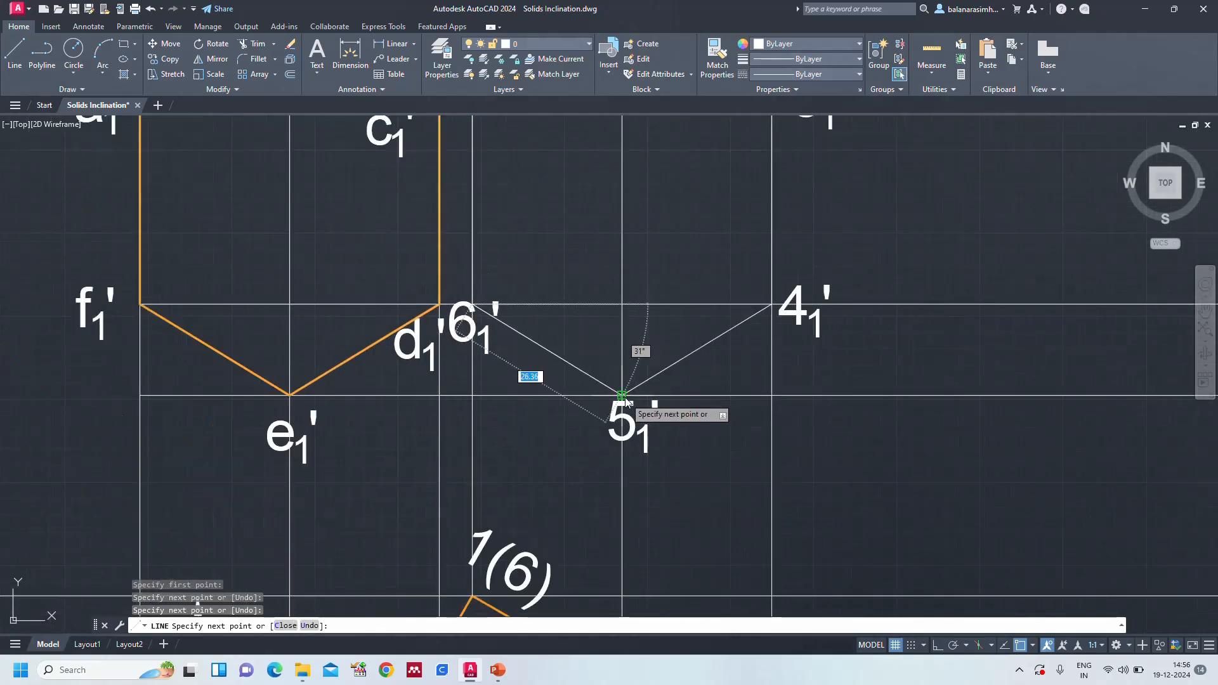
left_click(623, 395)
key("Escape")
Give edges 2₁'-3₁', 3₁'-4₁' and 4₁'-5₁' the orange colour 248,153,30 and a 0.35 mm lineweight
type("z")
key("Return")
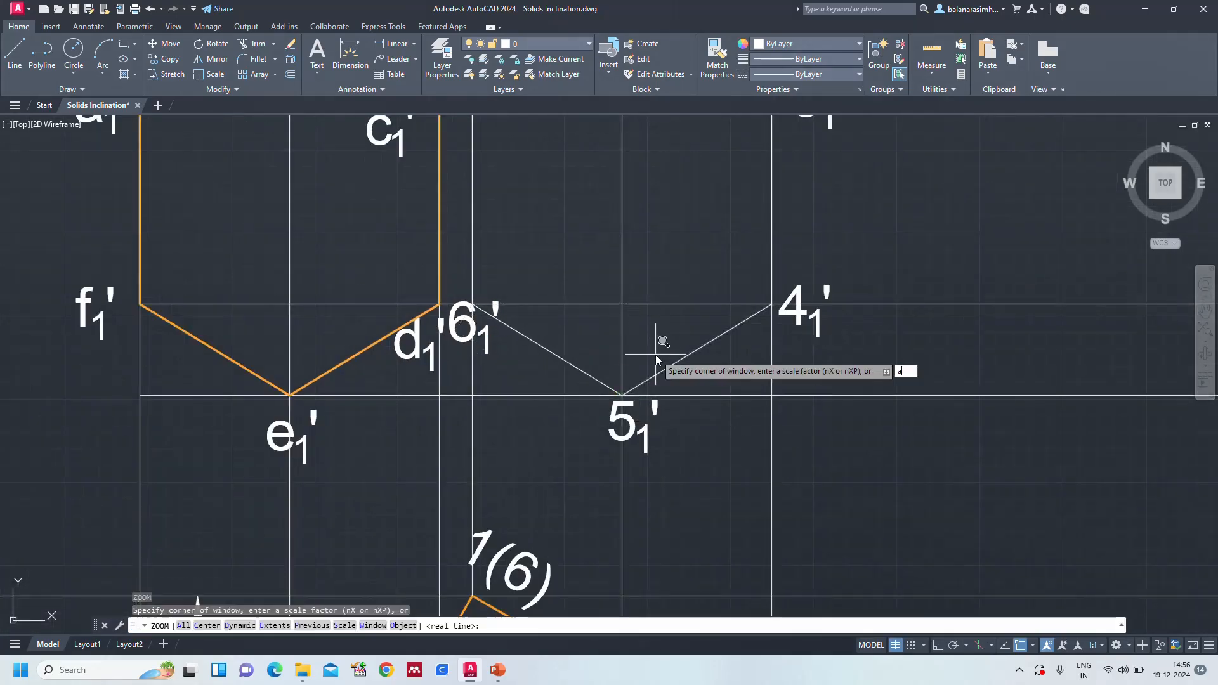
type("a")
key("Return")
left_click(604, 218)
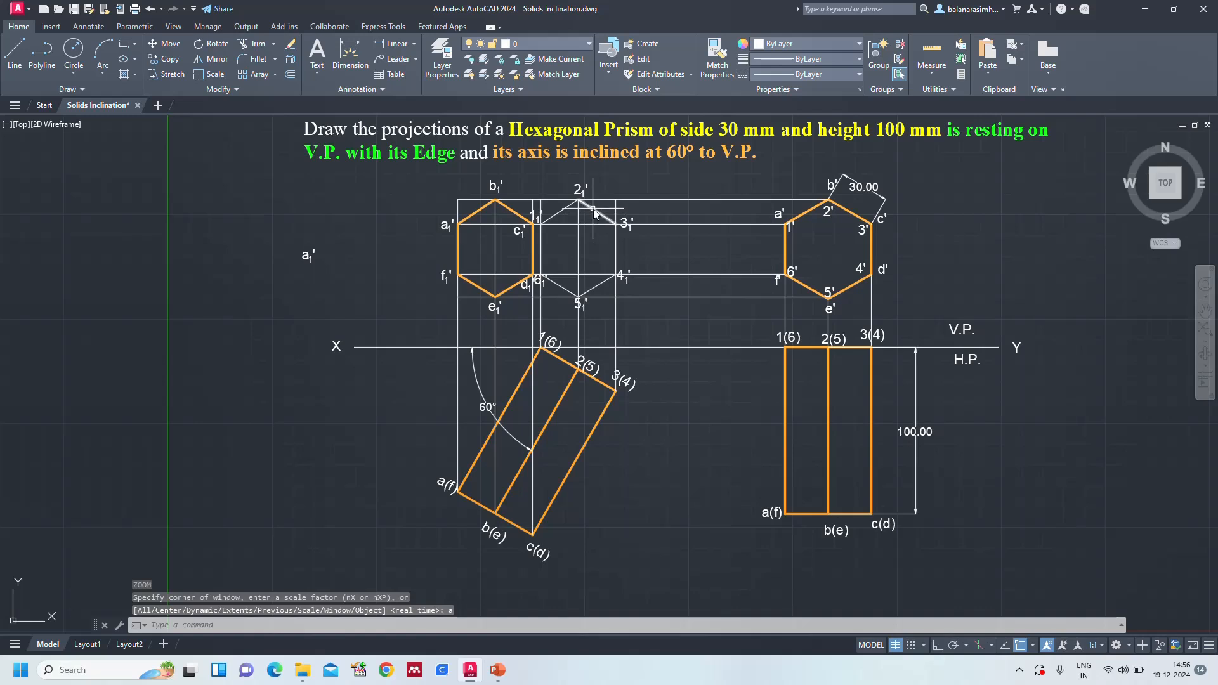
left_click(616, 244)
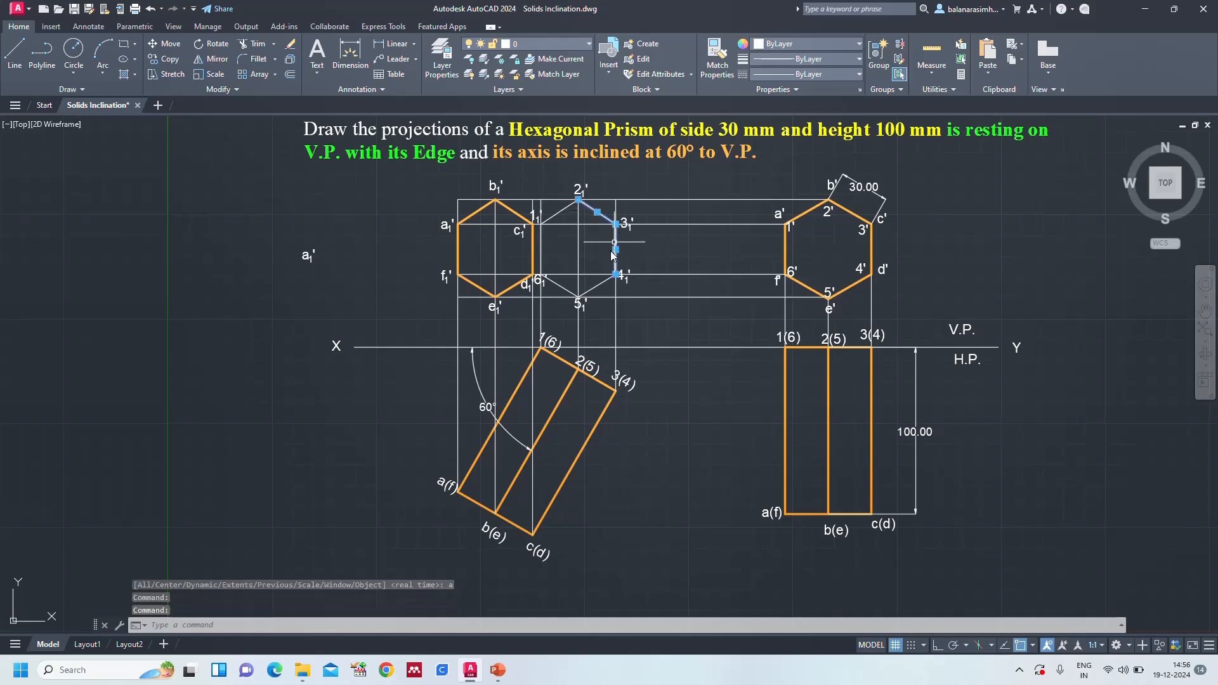
left_click(602, 287)
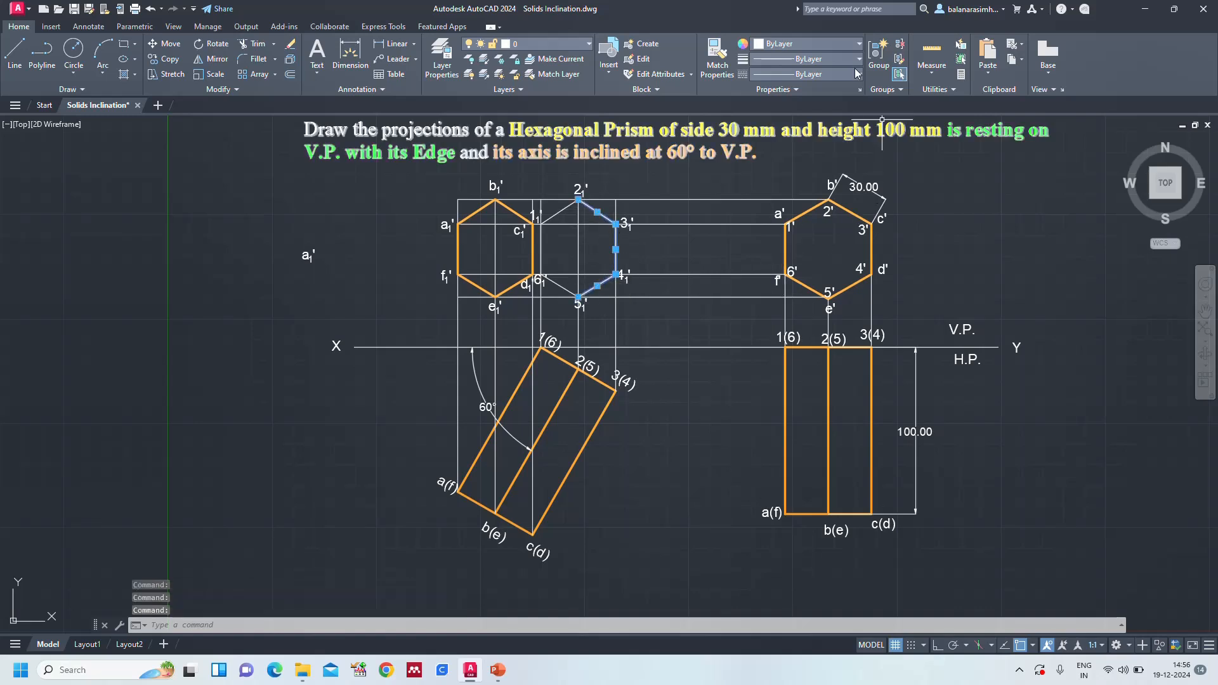
left_click(828, 44)
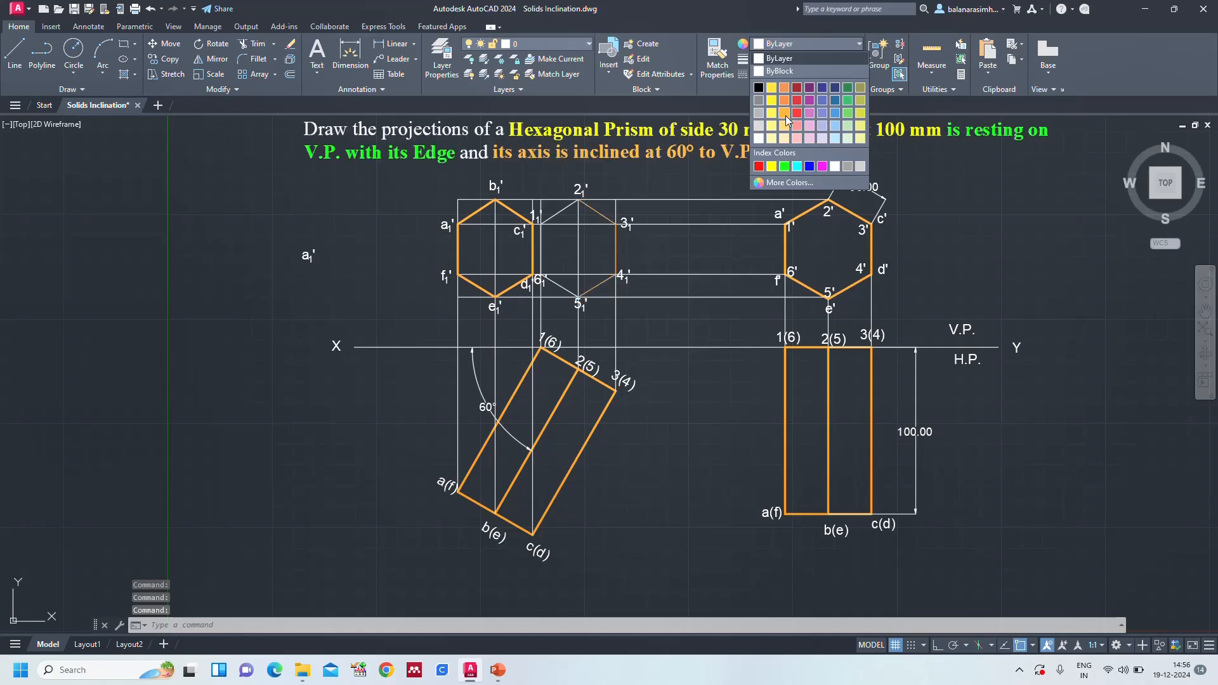
left_click(784, 99)
left_click(802, 58)
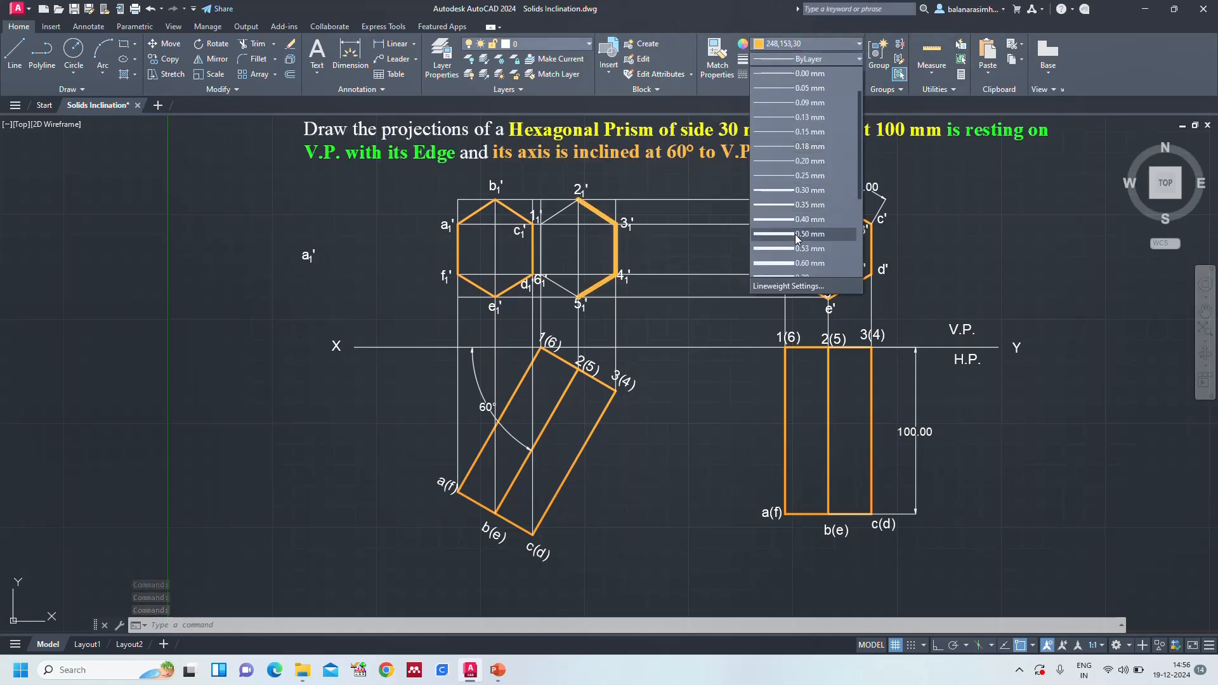
left_click(802, 205)
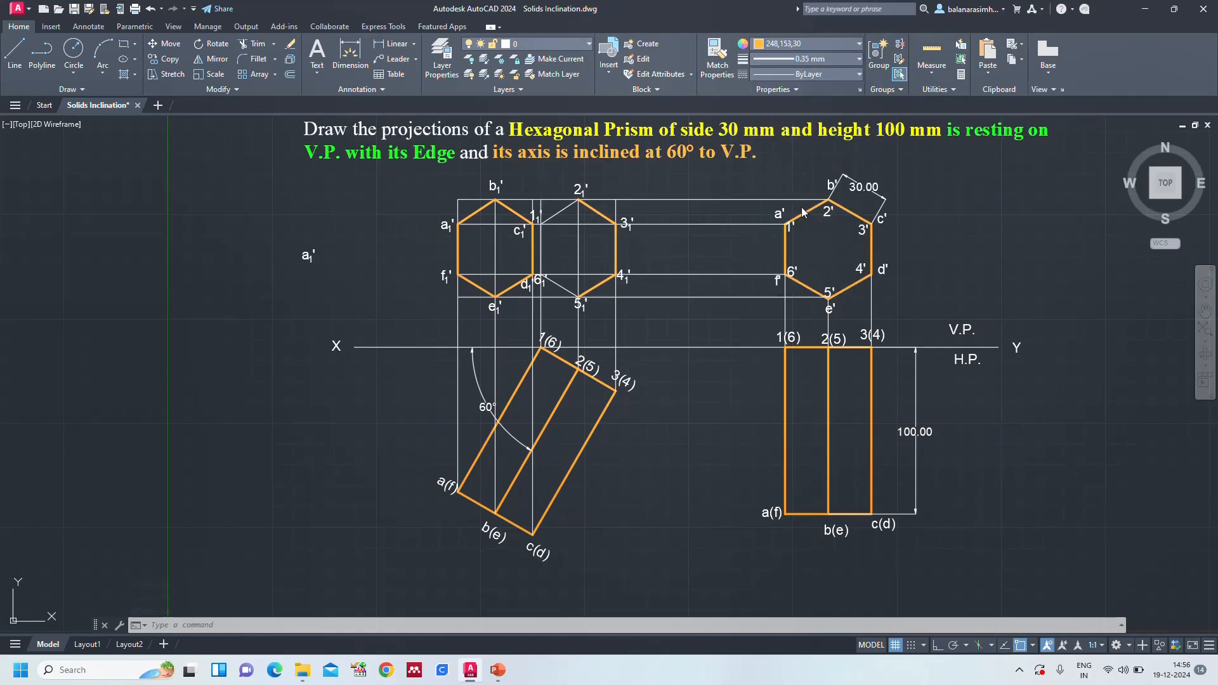
key("Escape")
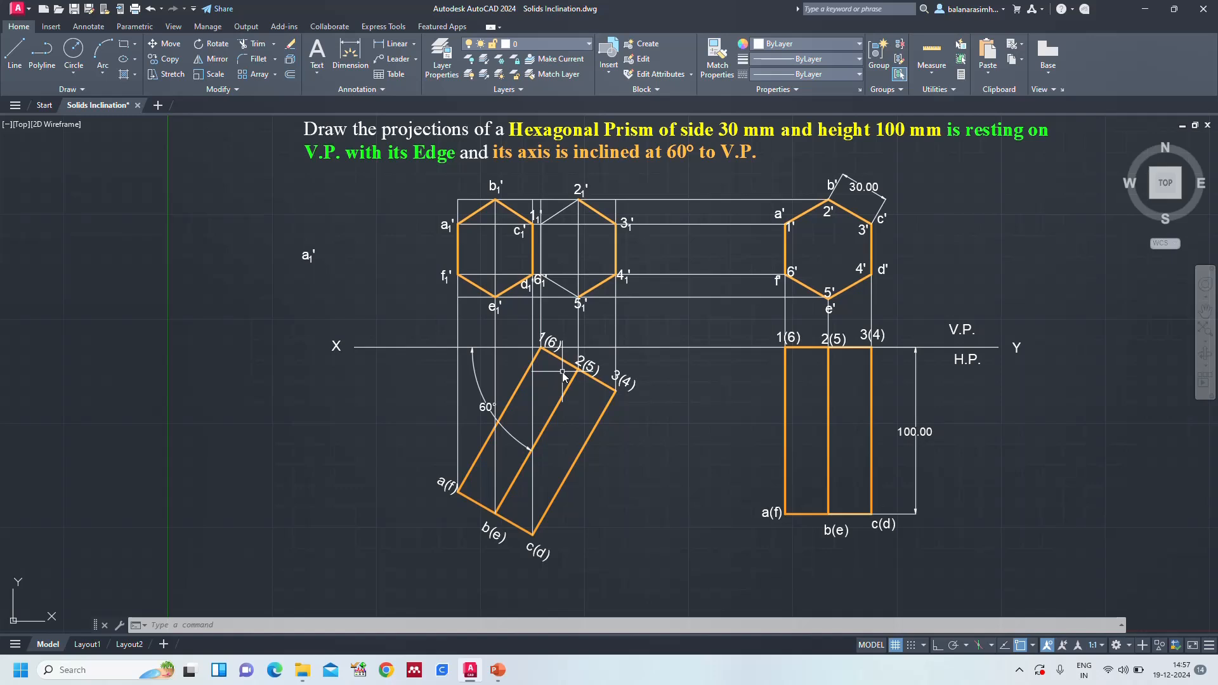
Format edges 2₁'-1₁', 1₁'-6₁' and 6₁'-5₁' as hidden lines with colour 248,153,30, 0.25 mm lineweight and DASHED2 linetype
left_click(561, 288)
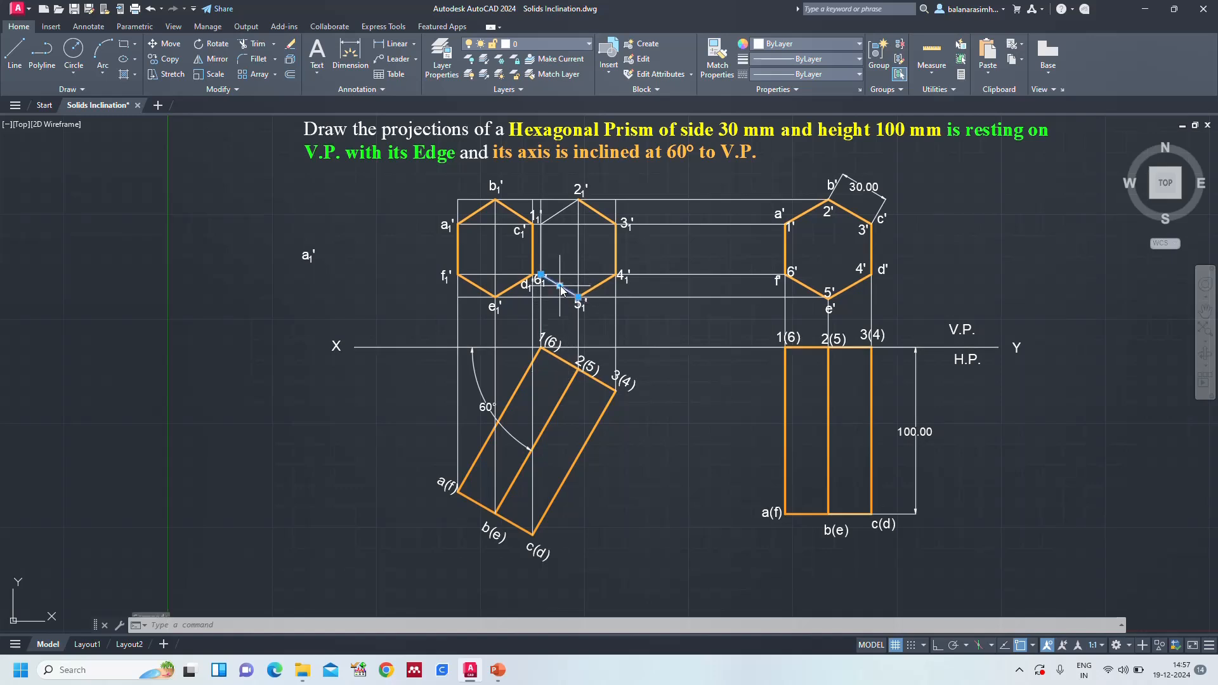
left_click(554, 218)
left_click(540, 246)
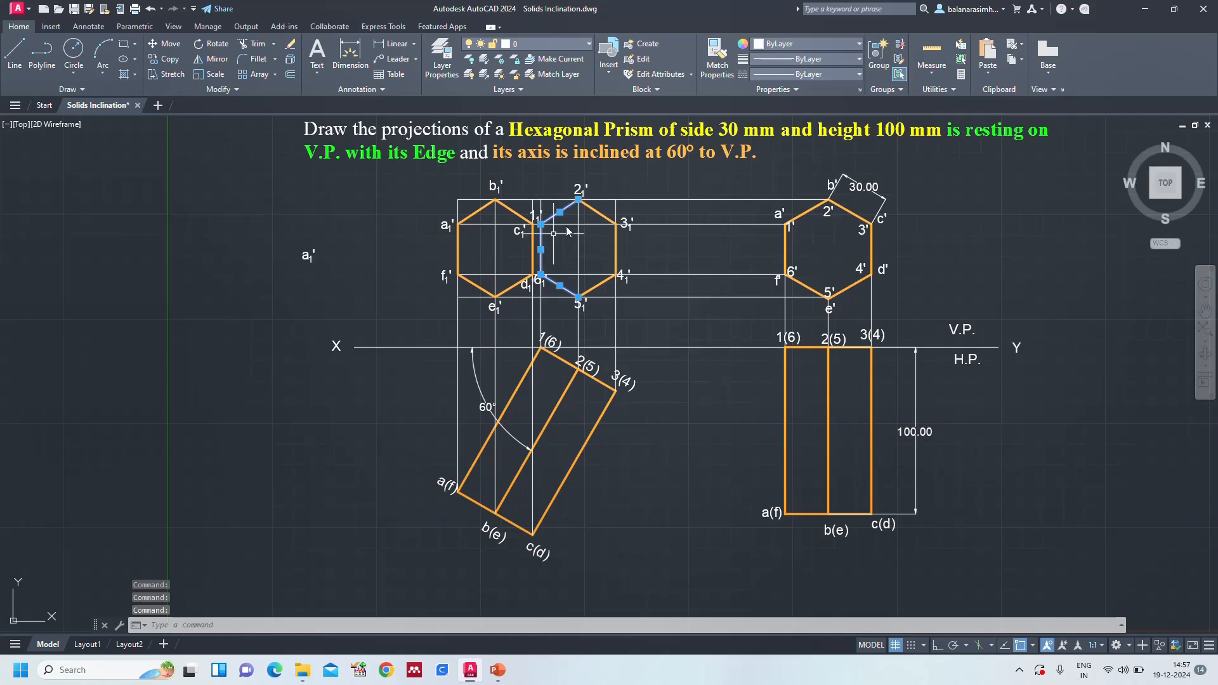
left_click(824, 43)
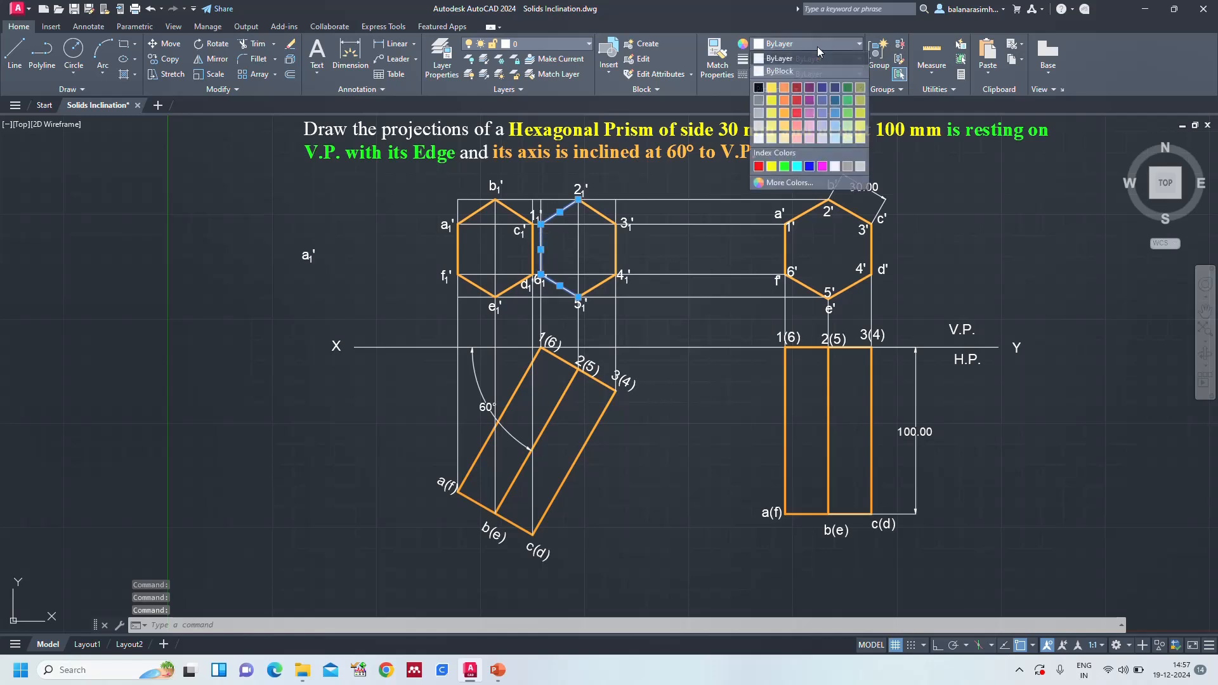
left_click(784, 112)
left_click(809, 61)
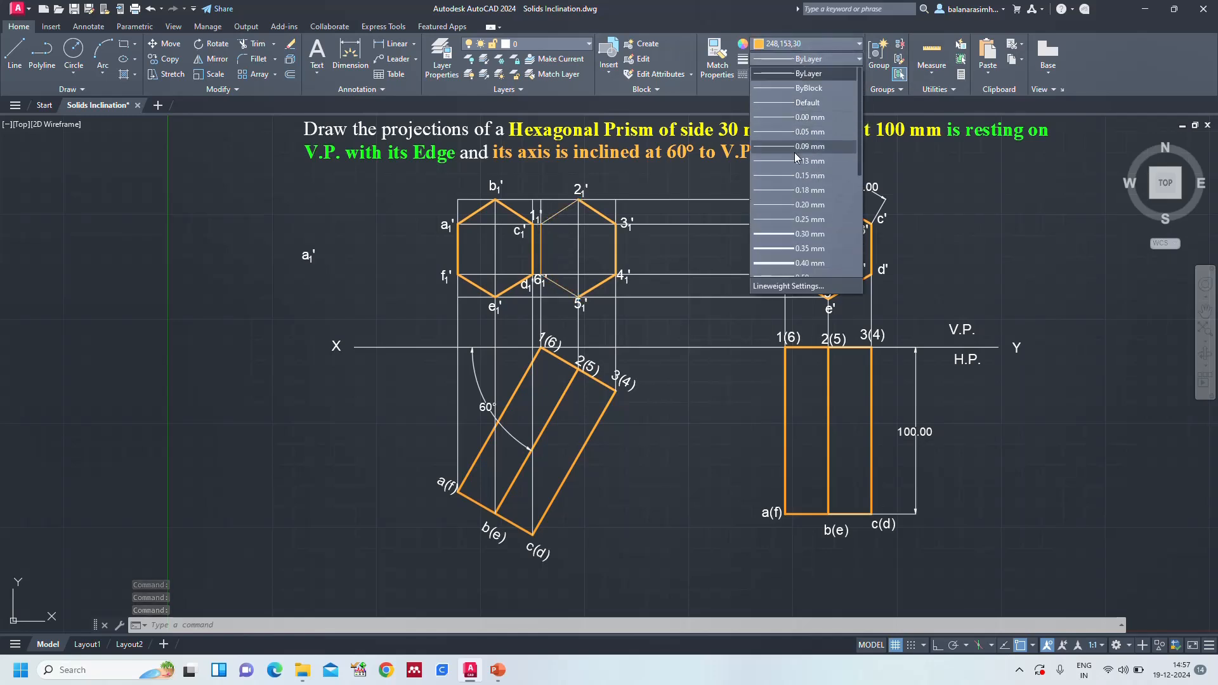
left_click(794, 219)
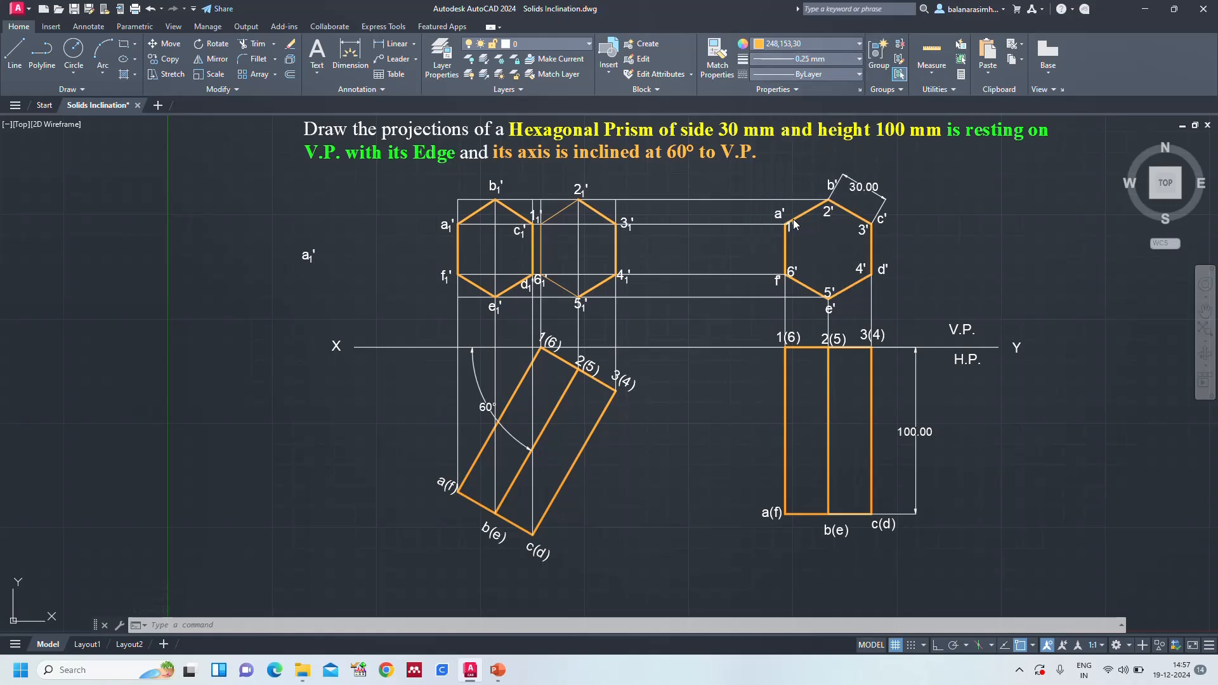
left_click(792, 74)
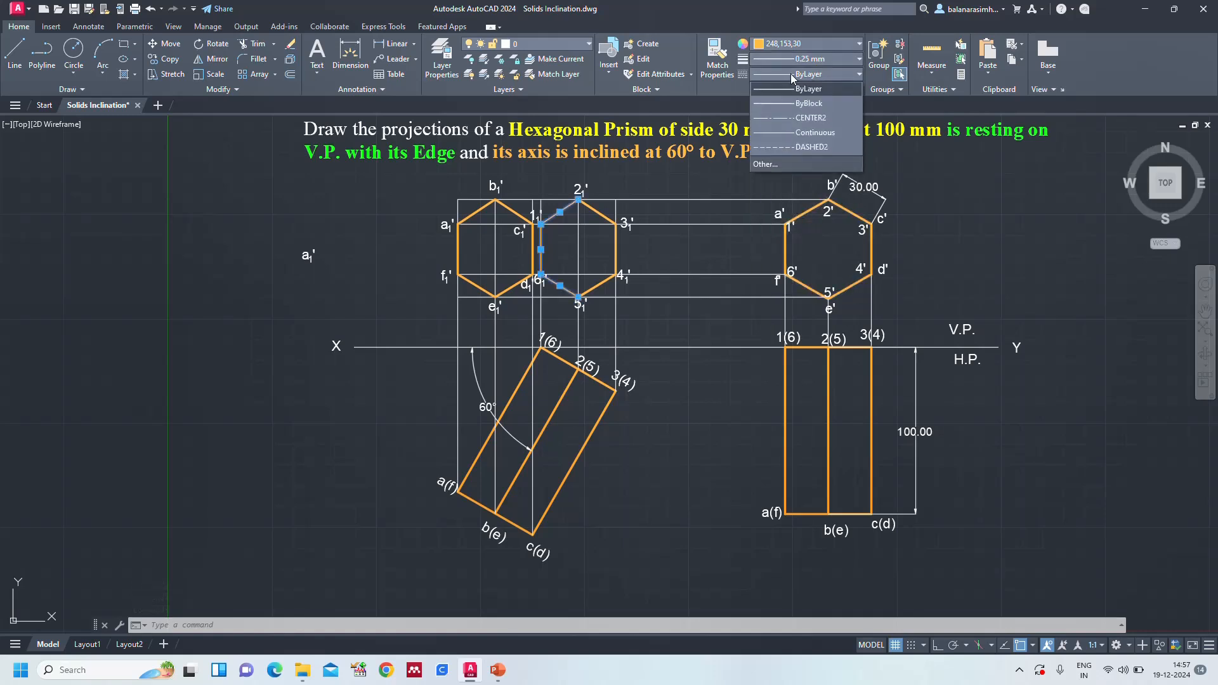
left_click(799, 147)
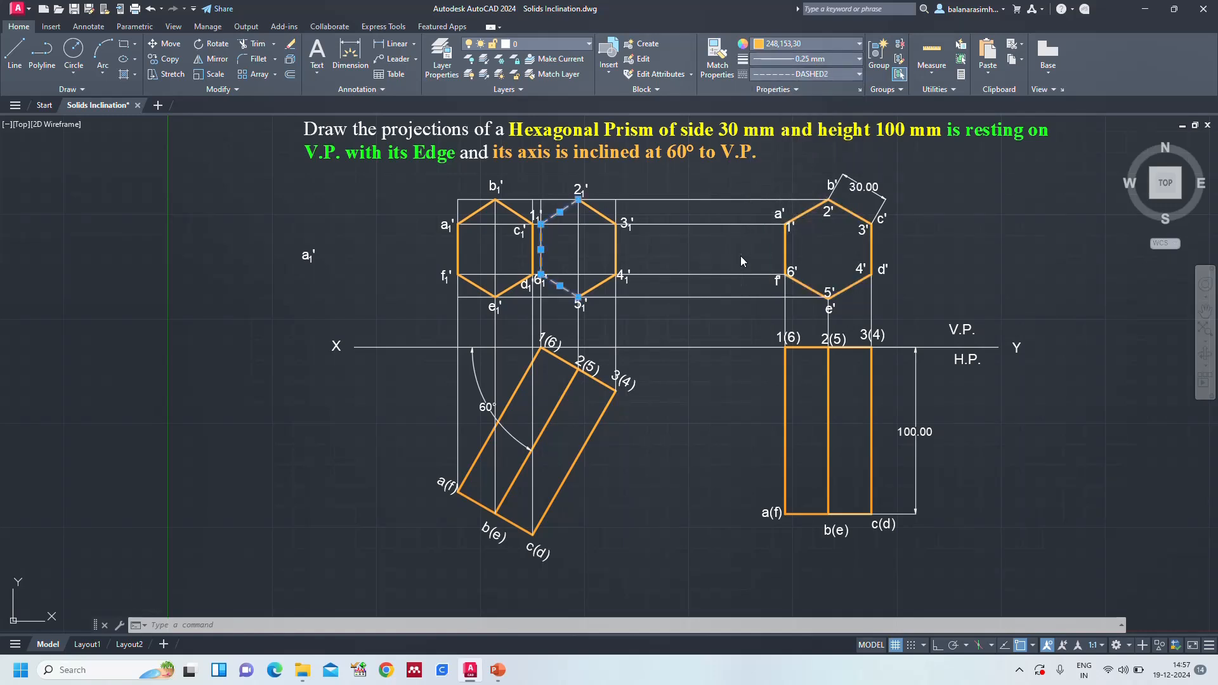
key("Escape")
Shorten the vertical projector from 1(6) so that its upper end stops at 6₁'
scroll(571, 303, "up", 4)
scroll(571, 303, "down", 4)
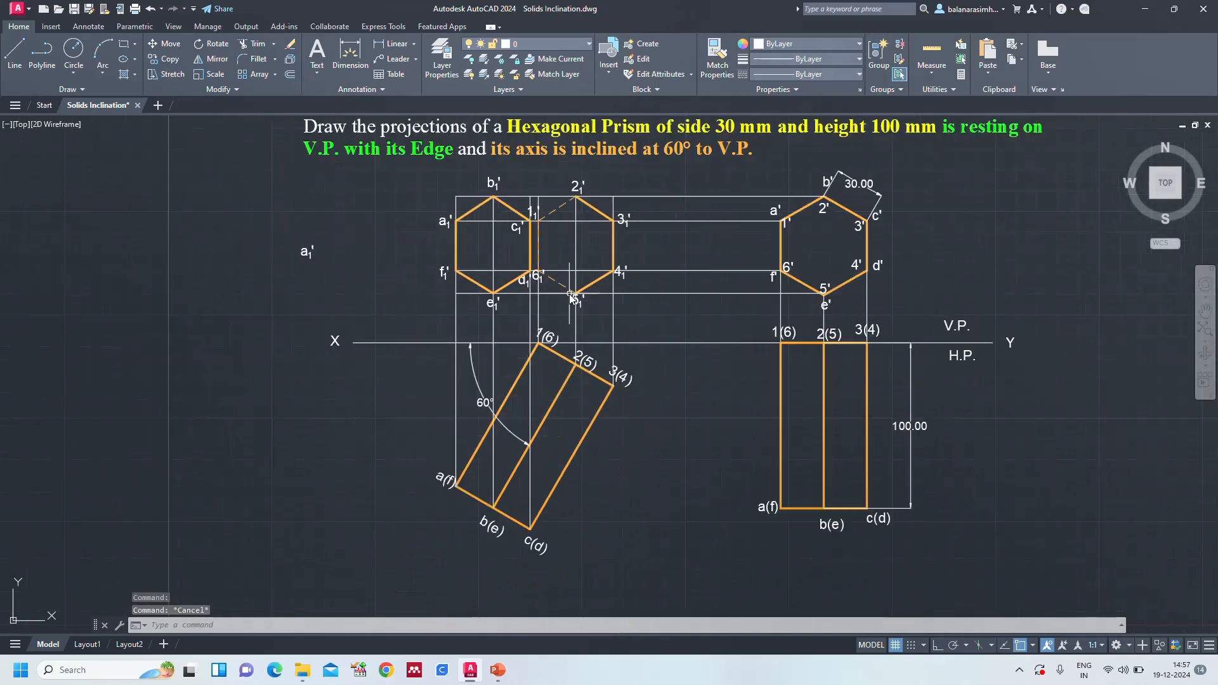
scroll(565, 220, "up", 4)
scroll(508, 163, "down", 2)
left_click(500, 166)
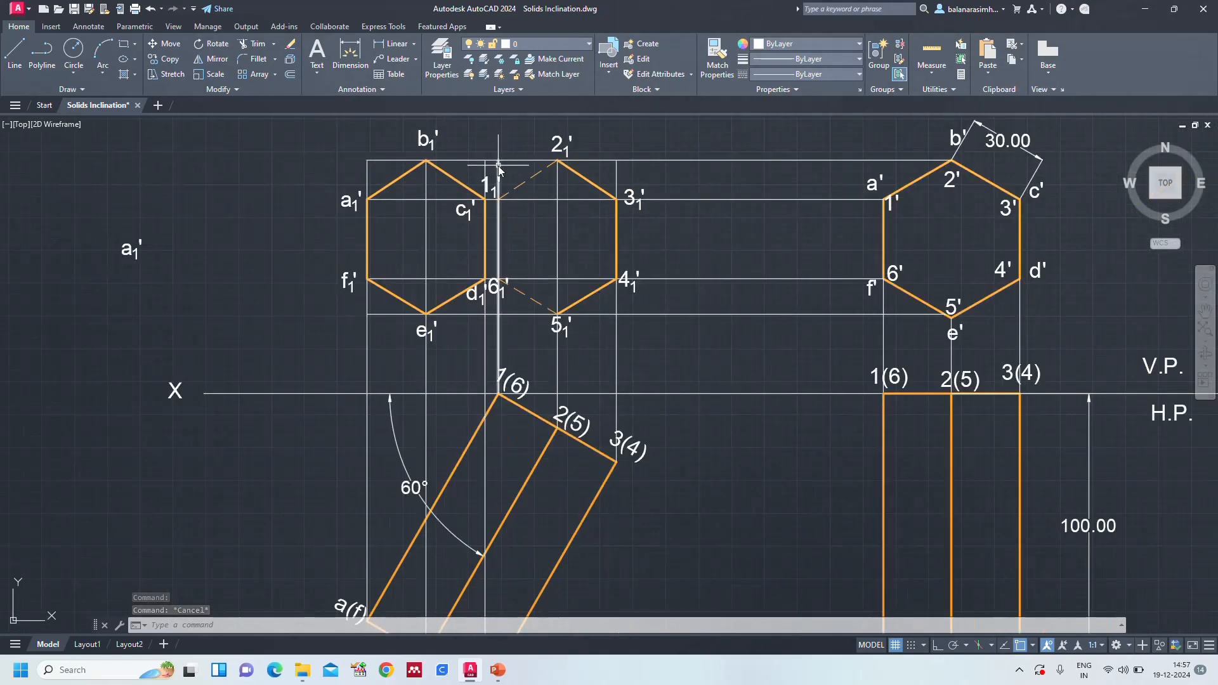
left_click(499, 161)
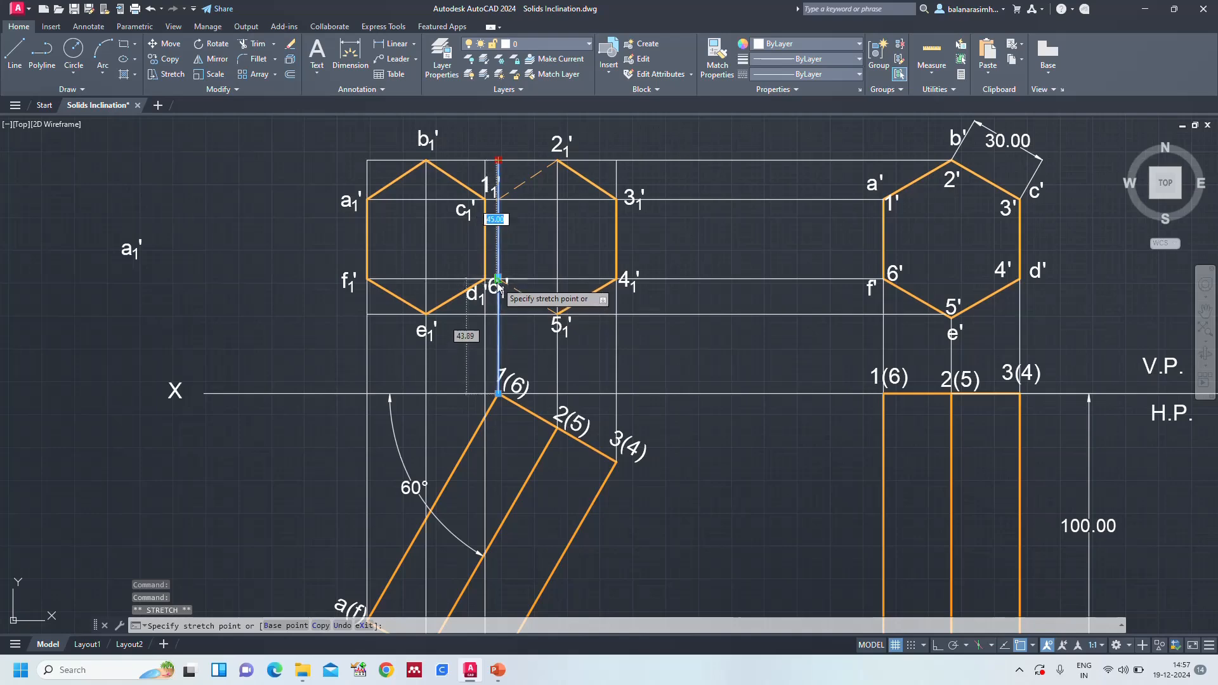
scroll(500, 279, "up", 5)
key("Escape")
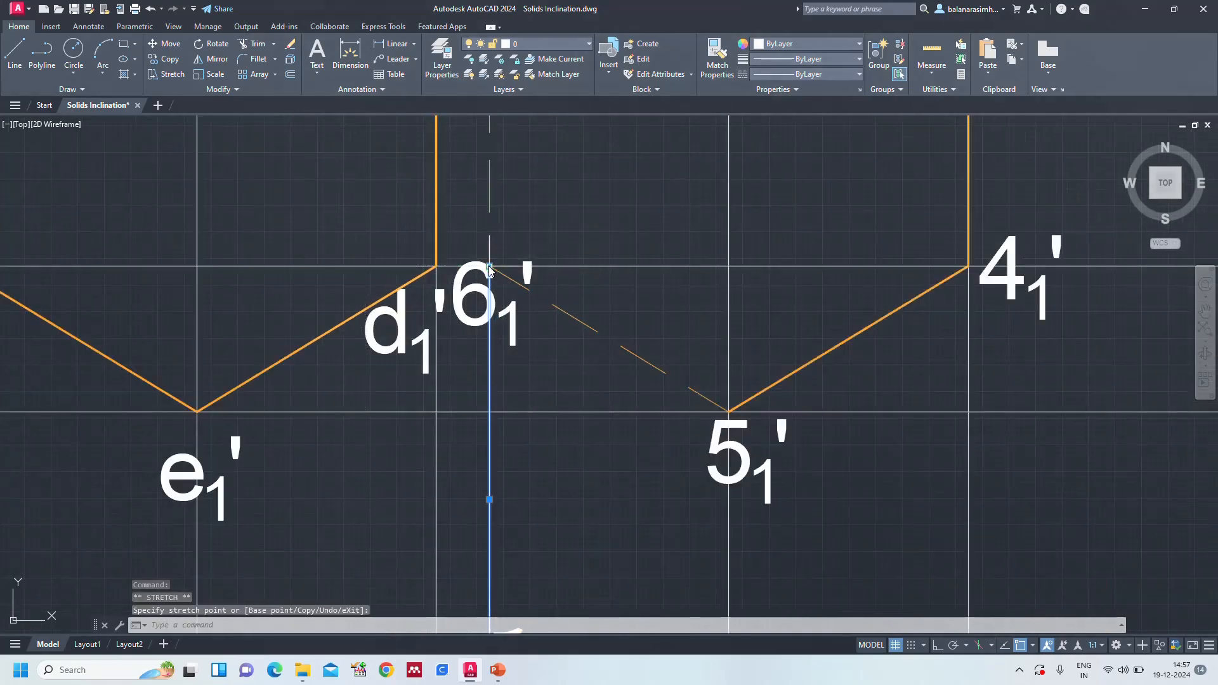
Check the hexagonal prism slide in PowerPoint against the whole drawing and return to AutoCAD
scroll(584, 325, "down", 5)
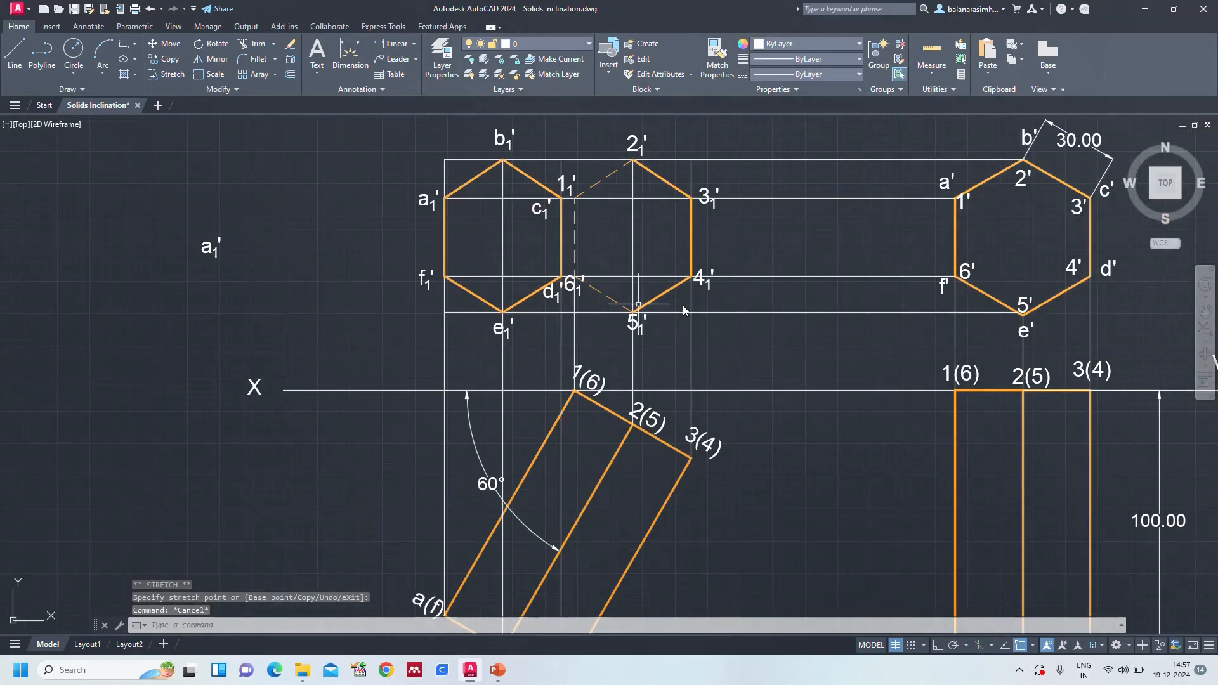
type("a")
key("Return")
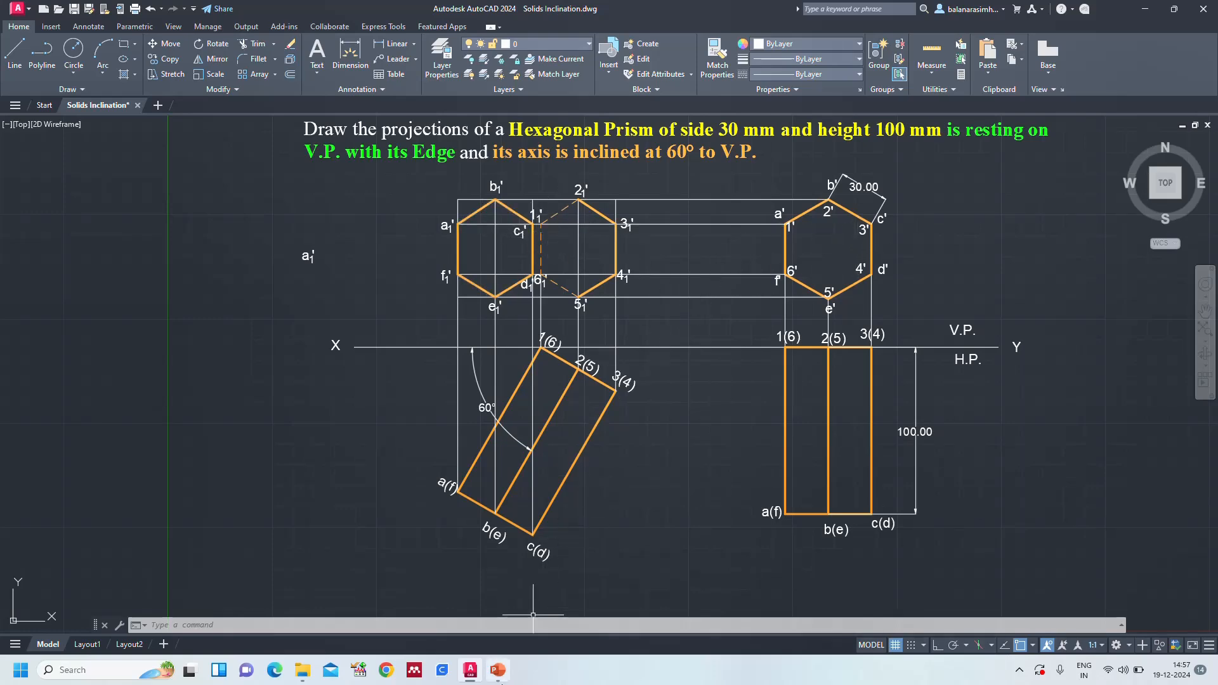
left_click(498, 670)
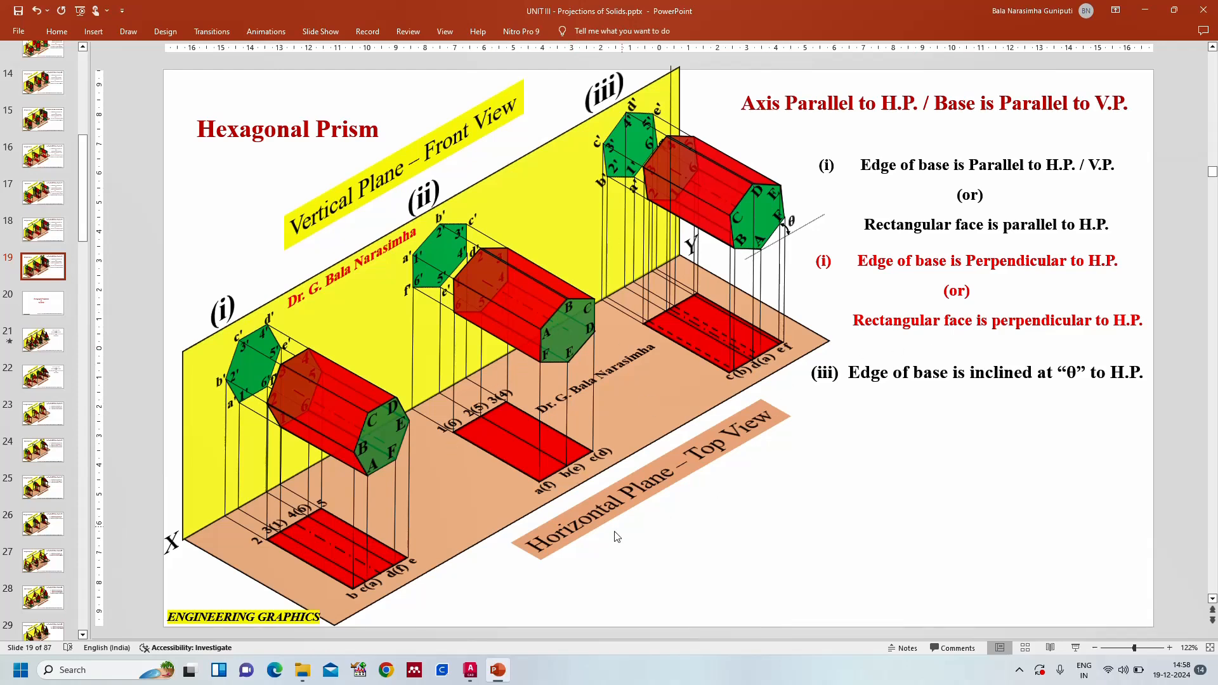
left_click(470, 671)
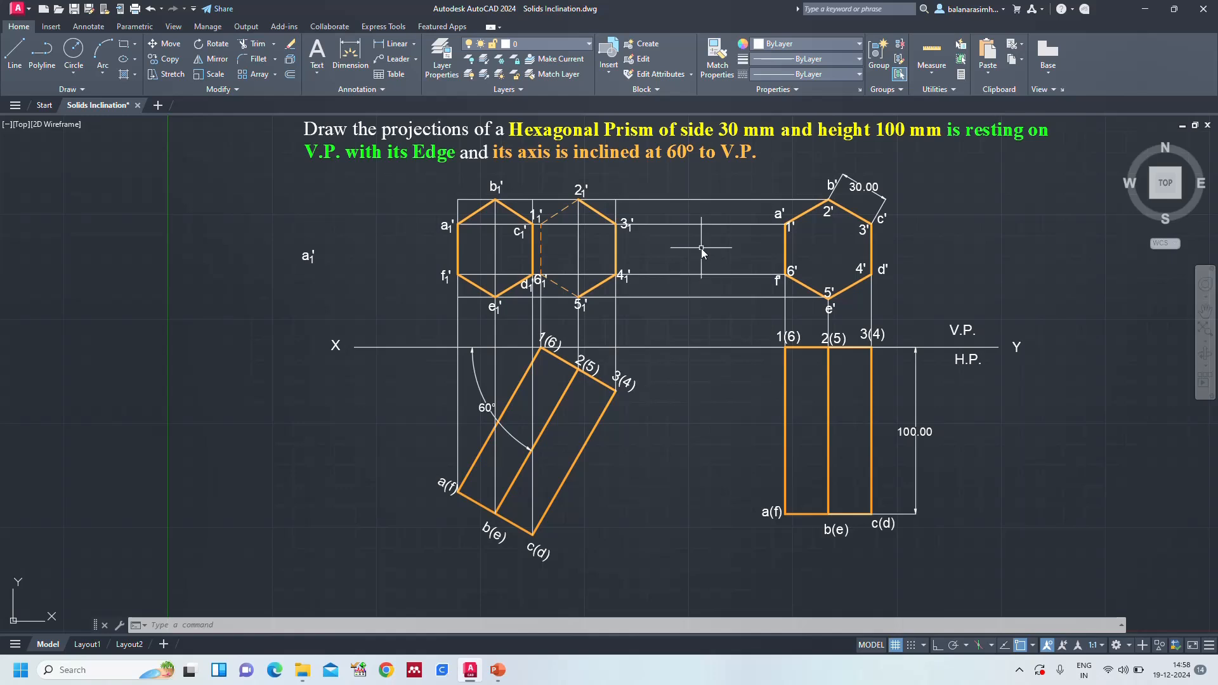
Draw lines joining b₁' to 2₁' and c₁' to 3₁' in the inclined prism's front view
type("l")
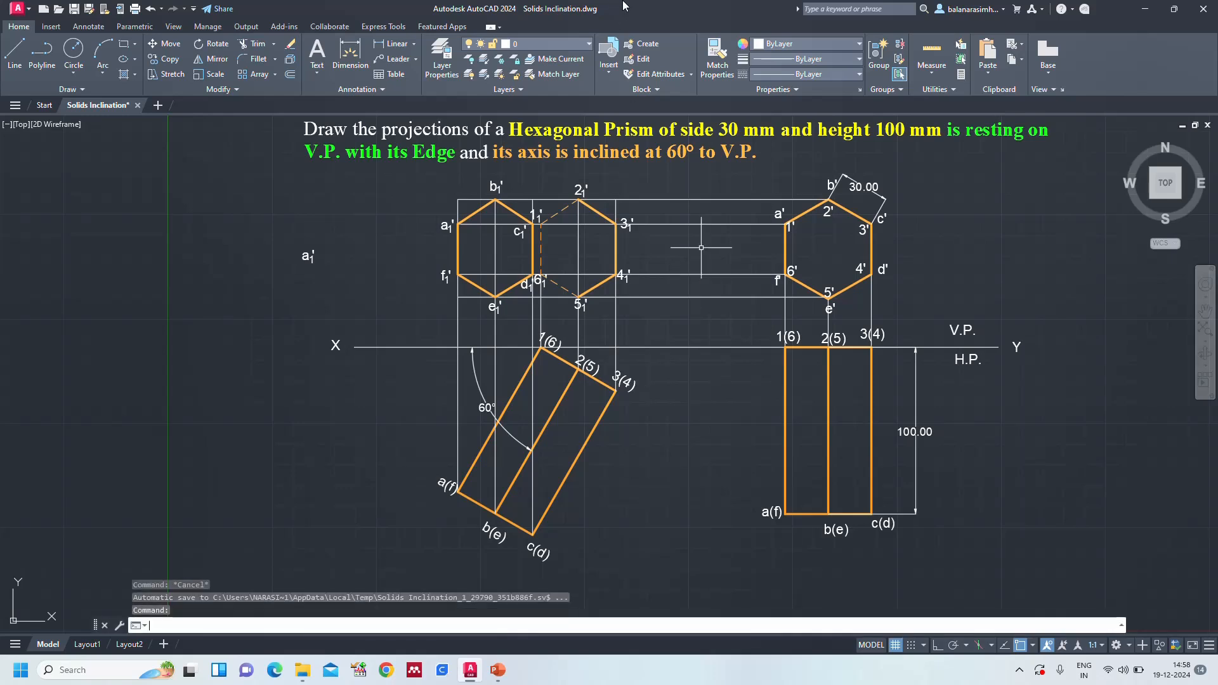
key("Return")
left_click(497, 203)
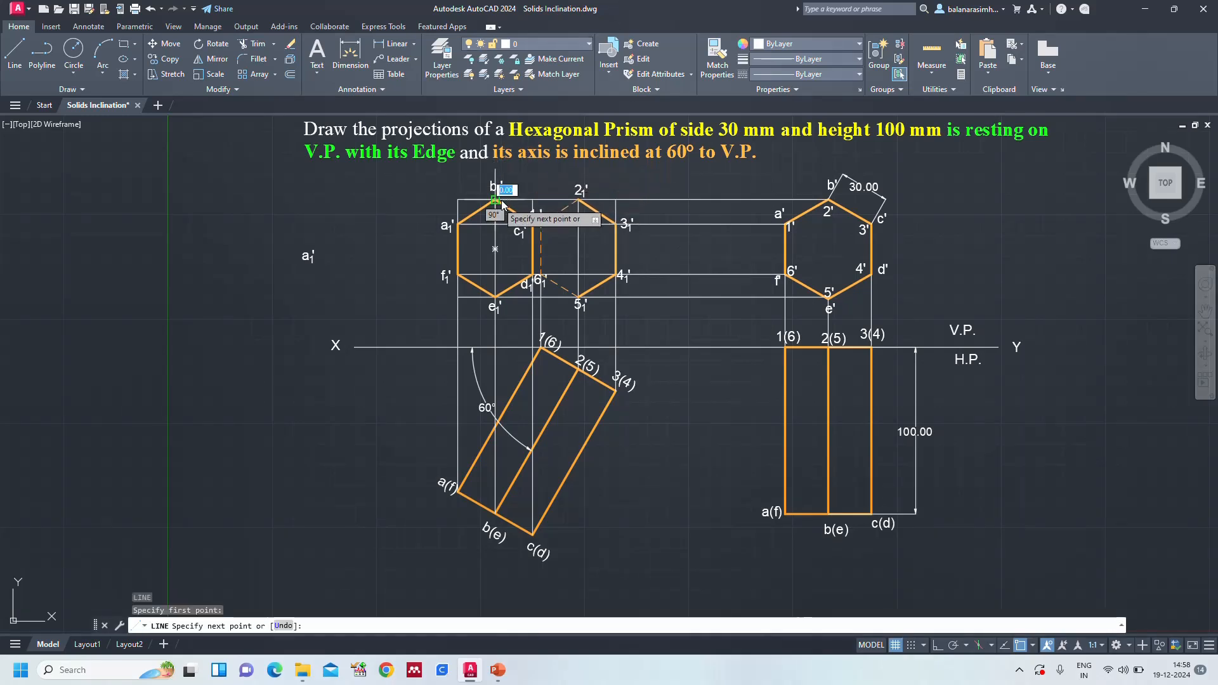
left_click(578, 201)
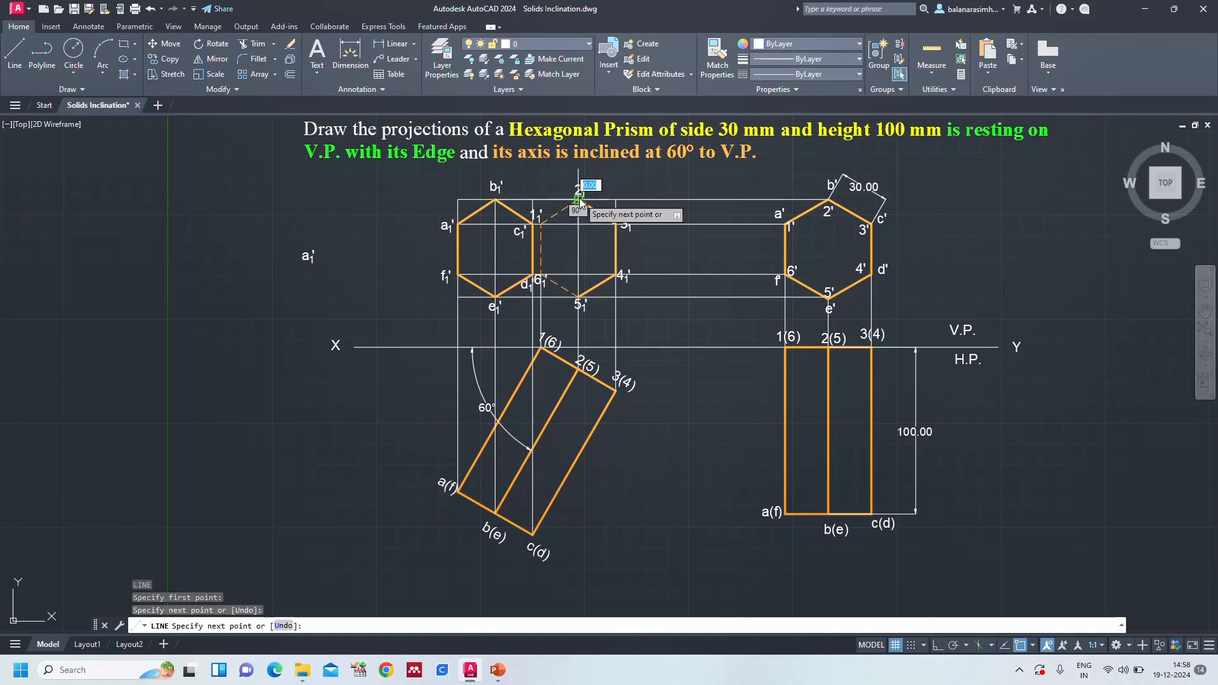
key("Return")
key("Return")
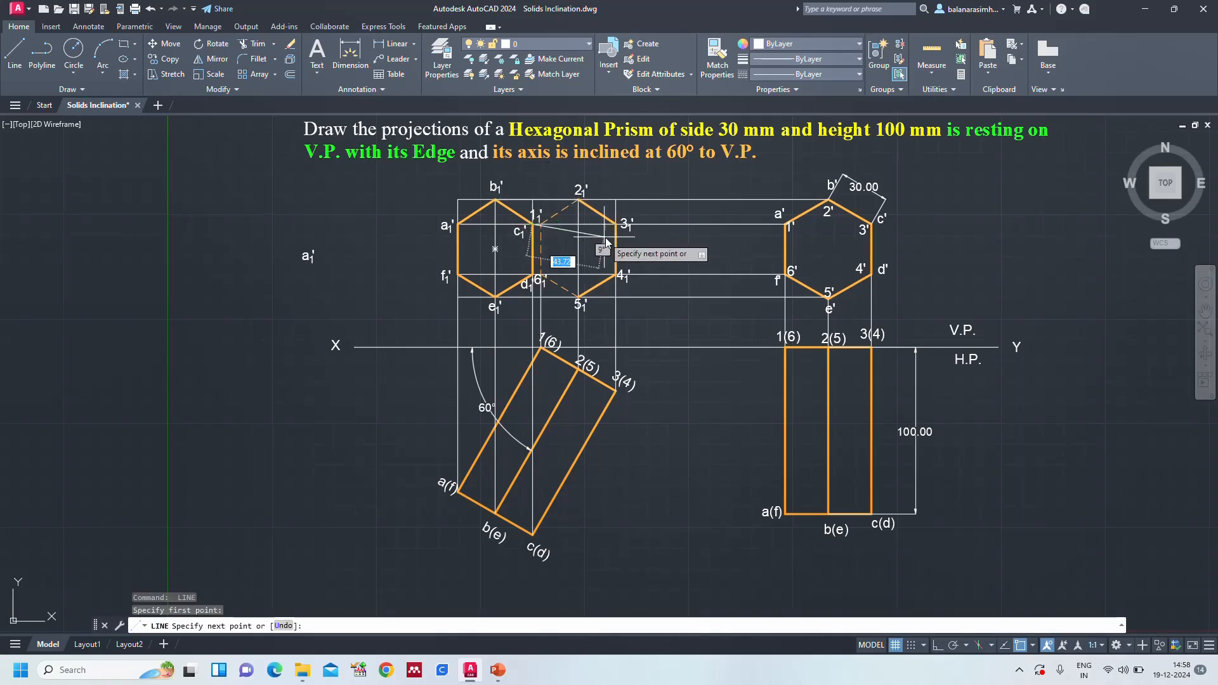
left_click(615, 225)
key("Return")
Draw lines joining d₁' to 4₁' and e₁' to 5₁' in the inclined prism's front view
key("Return")
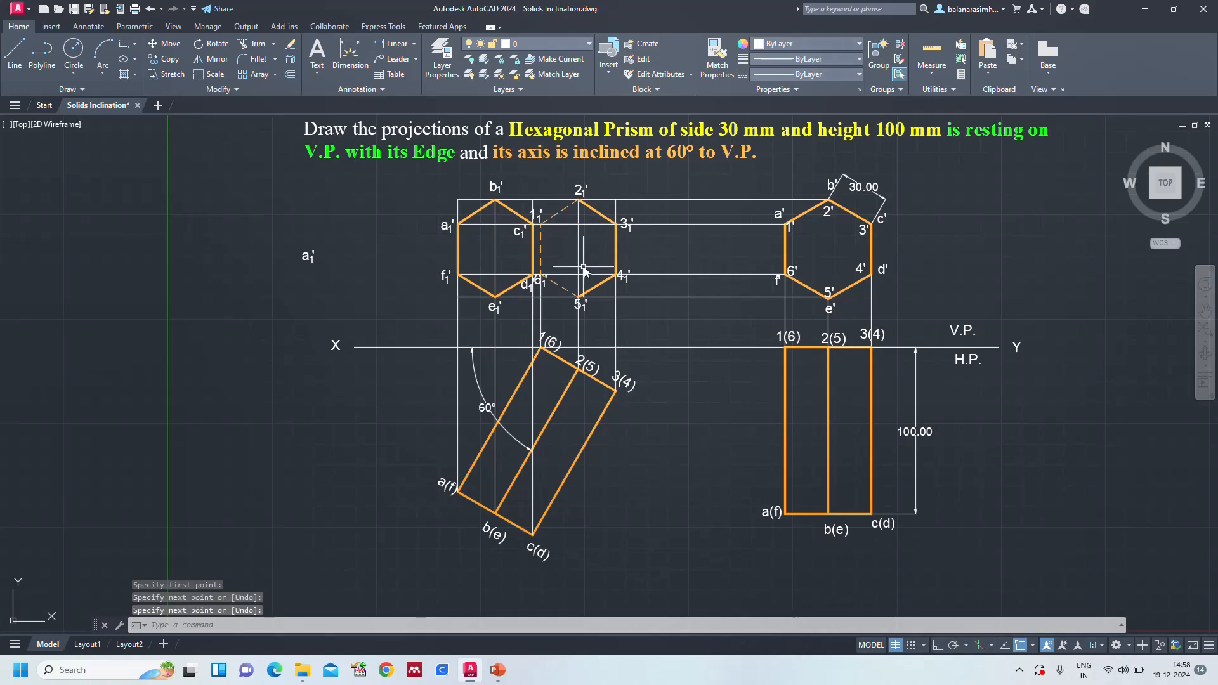
scroll(543, 275, "up", 5)
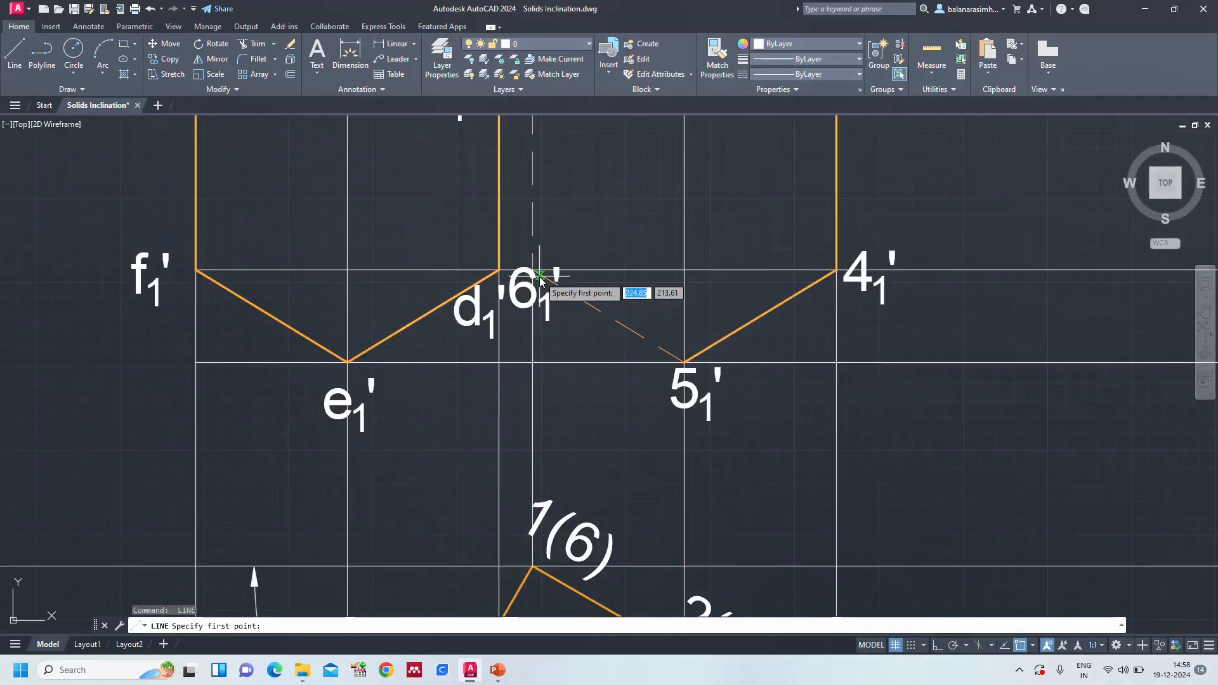
left_click(500, 270)
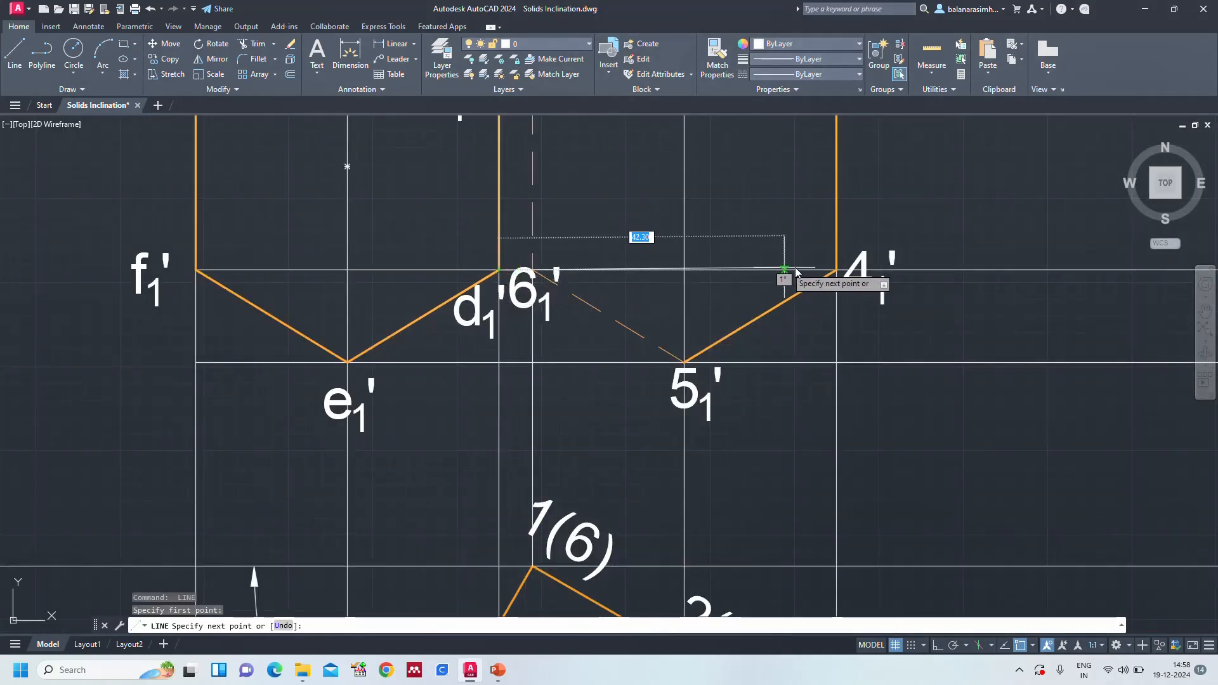
left_click(832, 272)
key("Return")
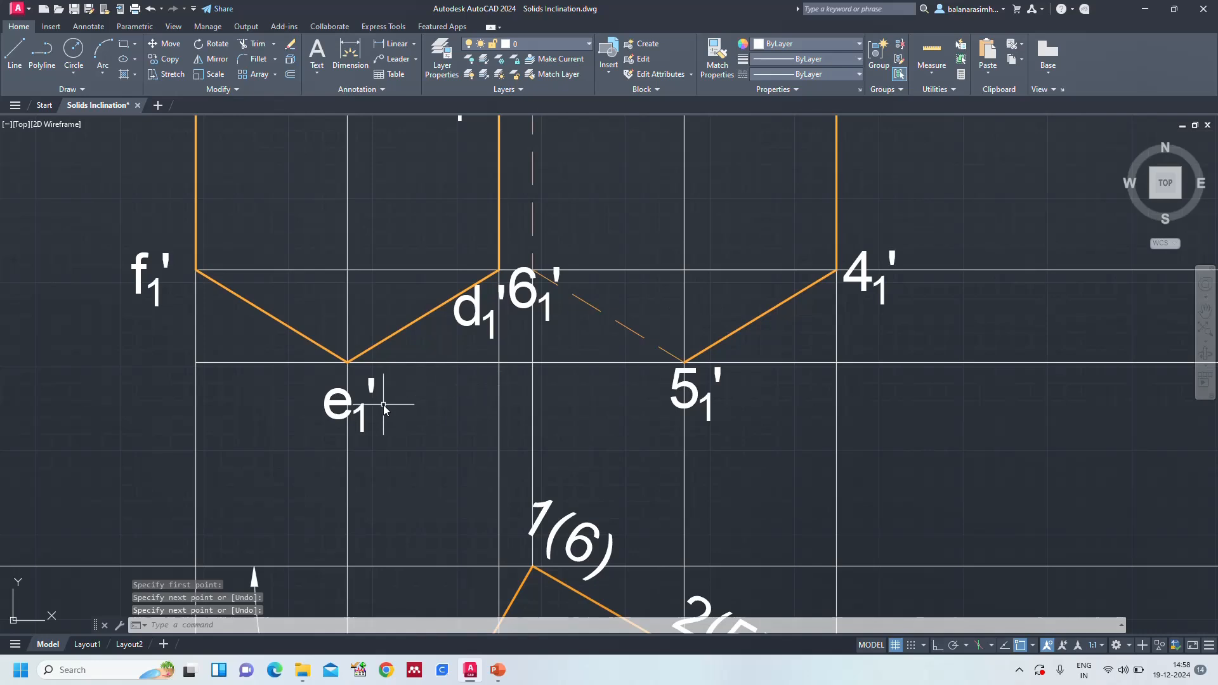
key("Return")
scroll(448, 340, "down", 2)
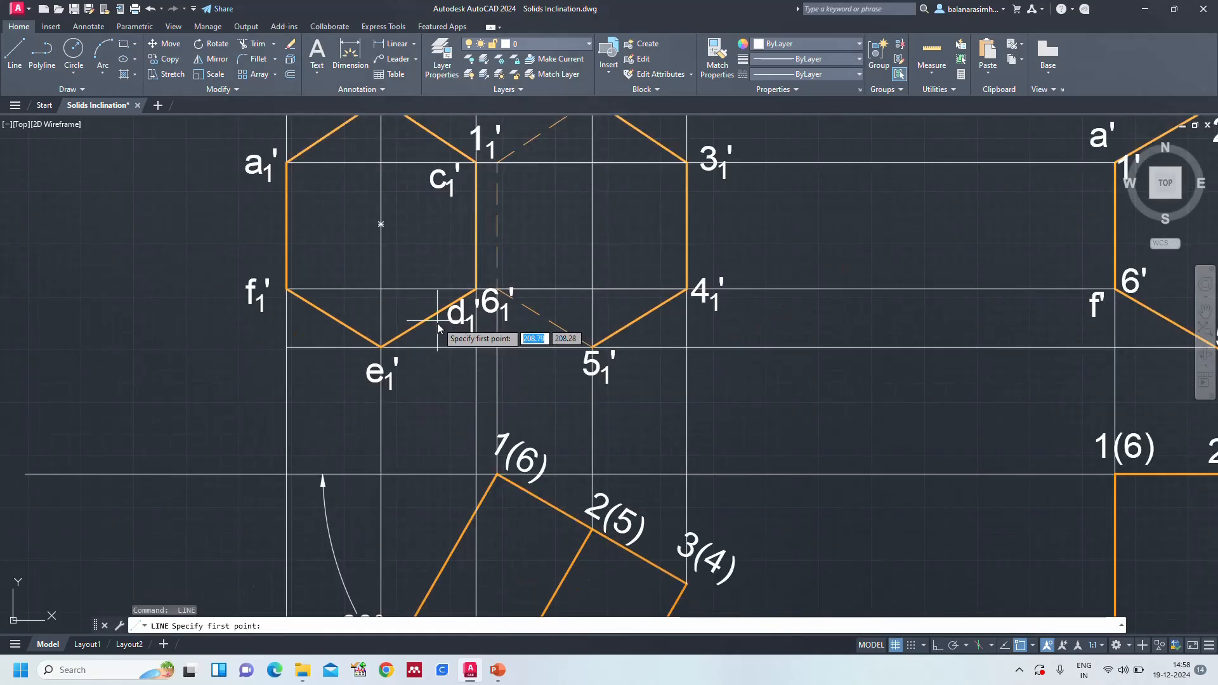
left_click(381, 348)
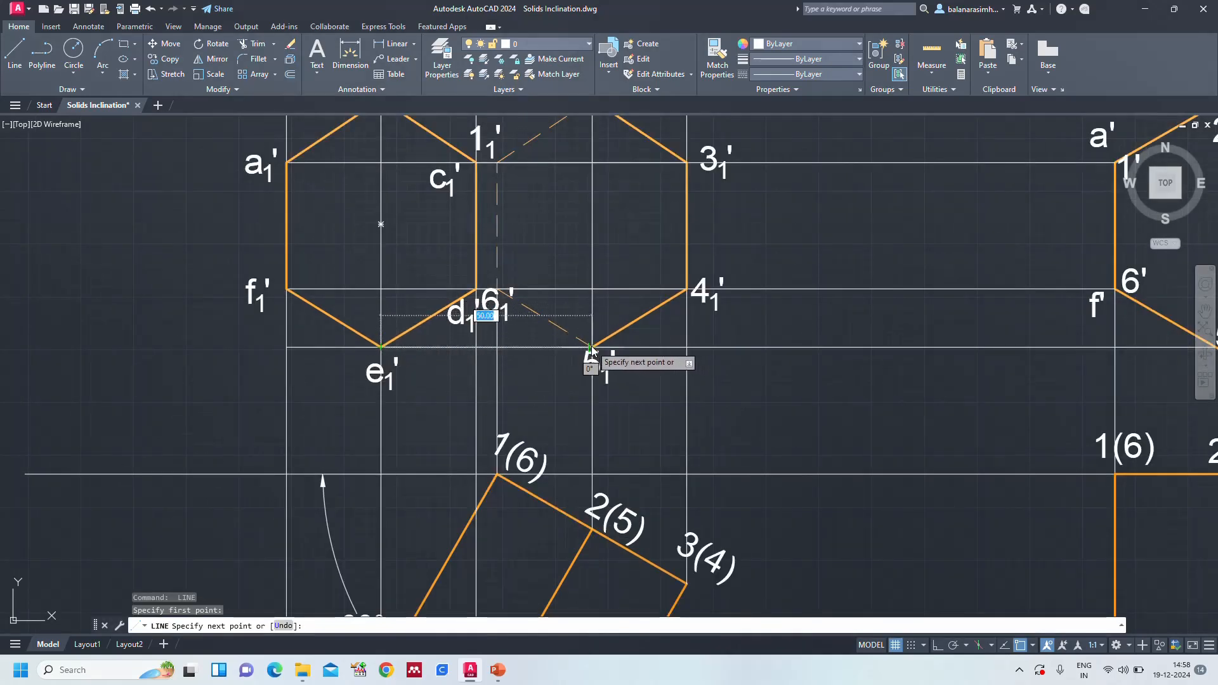
left_click(592, 348)
key("Return")
Give edges b₁'-2₁', c₁'-3₁', d₁'-4₁' and e₁'-5₁' the orange colour 248,153,30 and a 0.35 mm lineweight
left_click(497, 352)
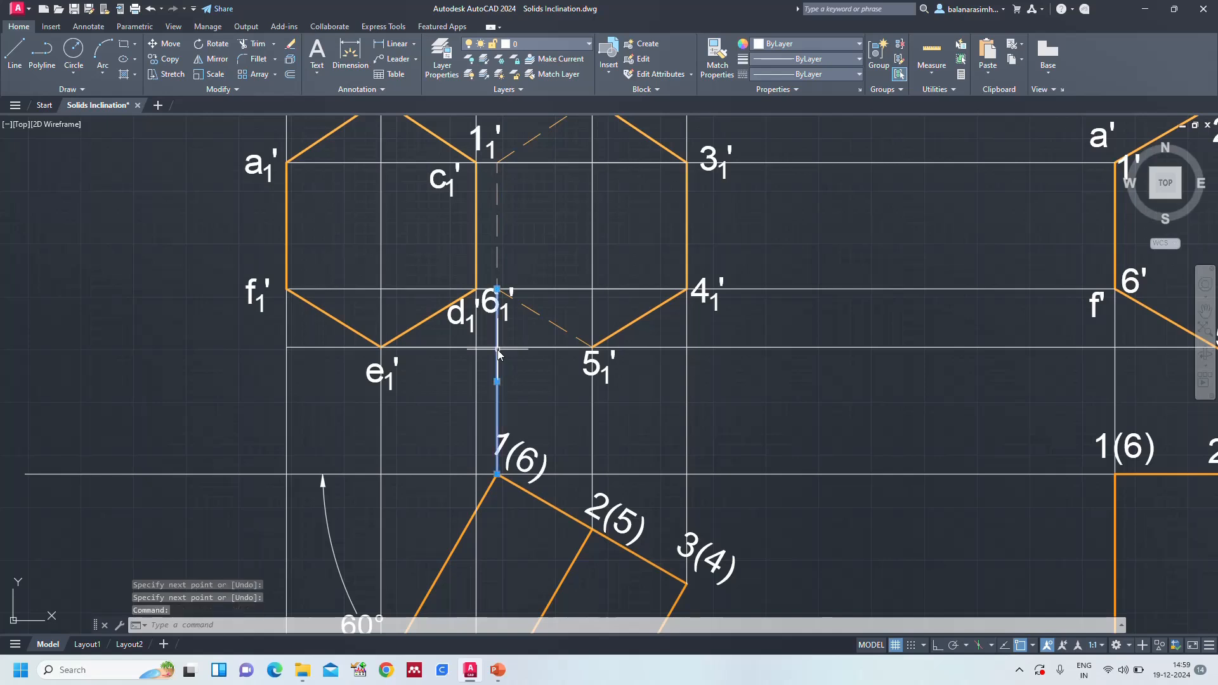
key("Escape")
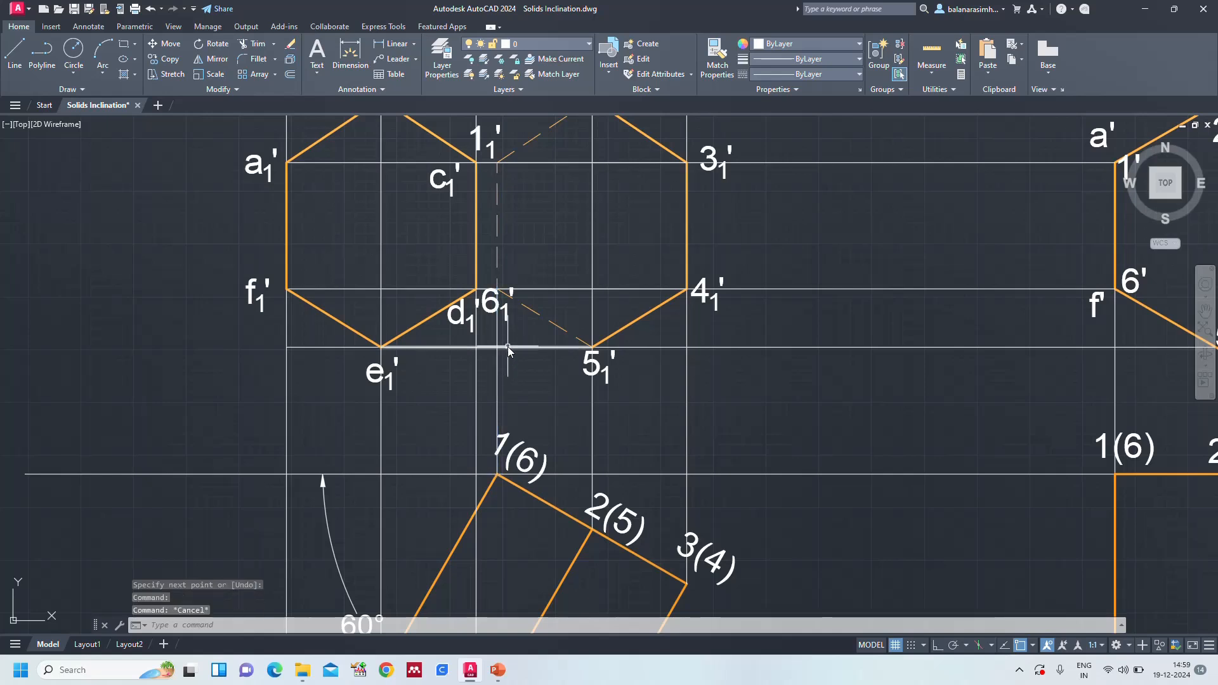
left_click(508, 347)
left_click(564, 289)
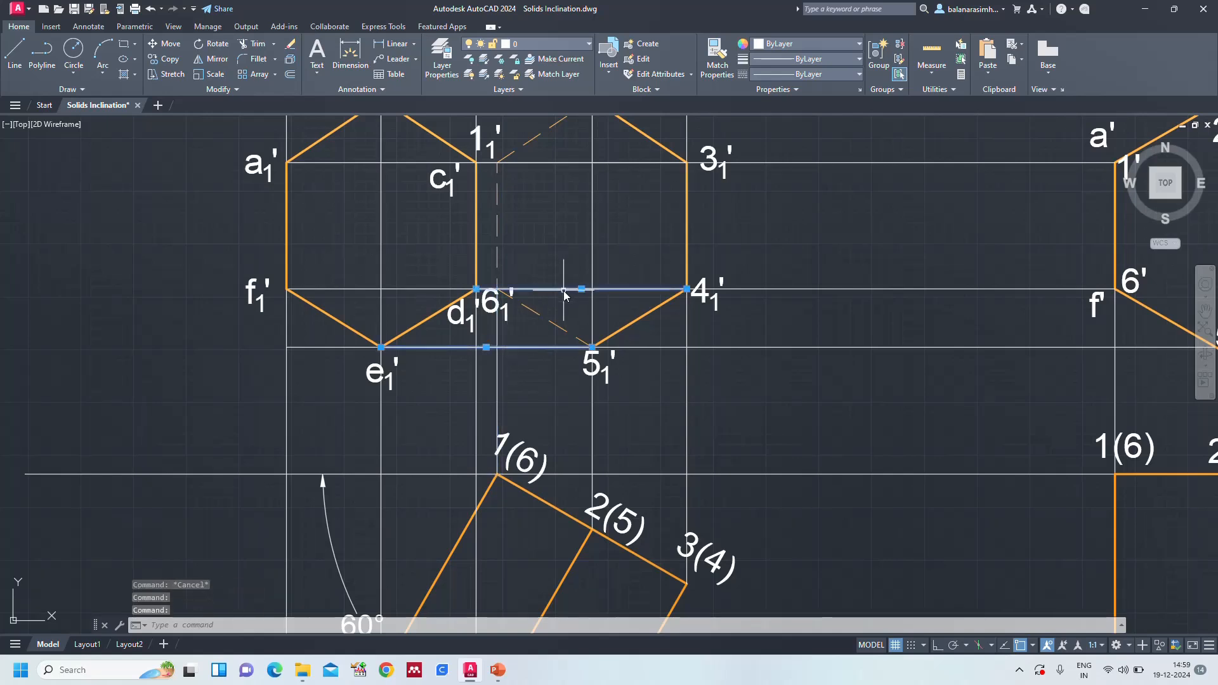
scroll(613, 206, "down", 2)
left_click(624, 179)
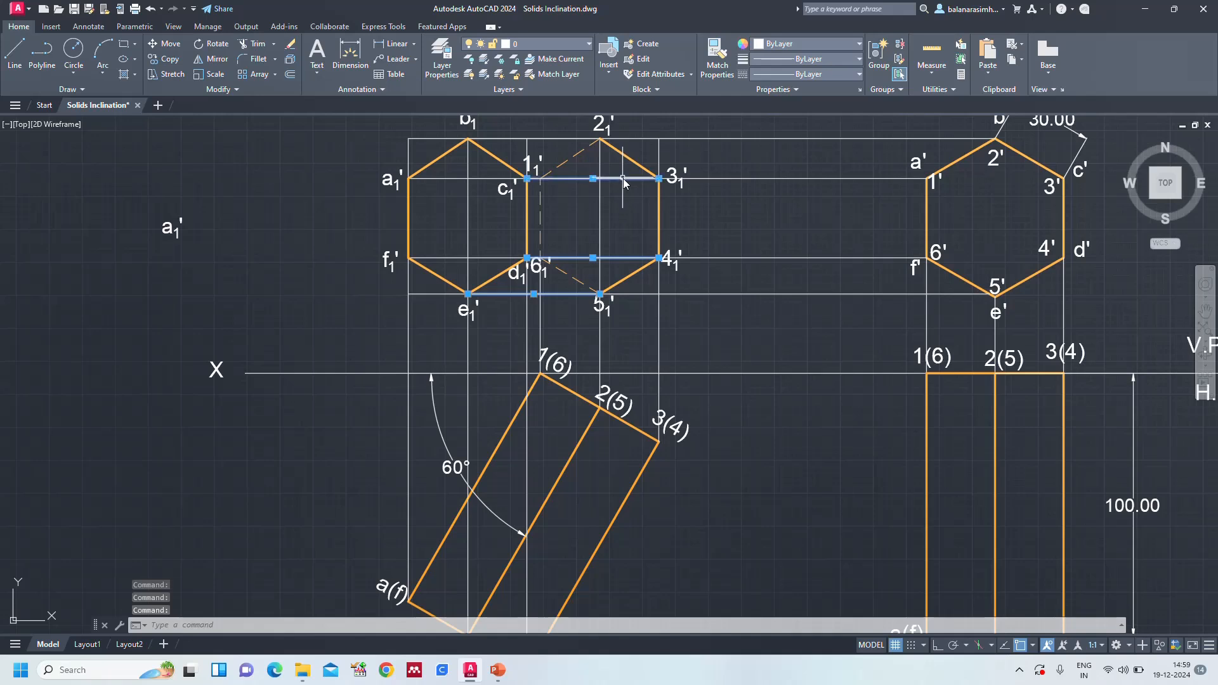
left_click(562, 139)
left_click(831, 44)
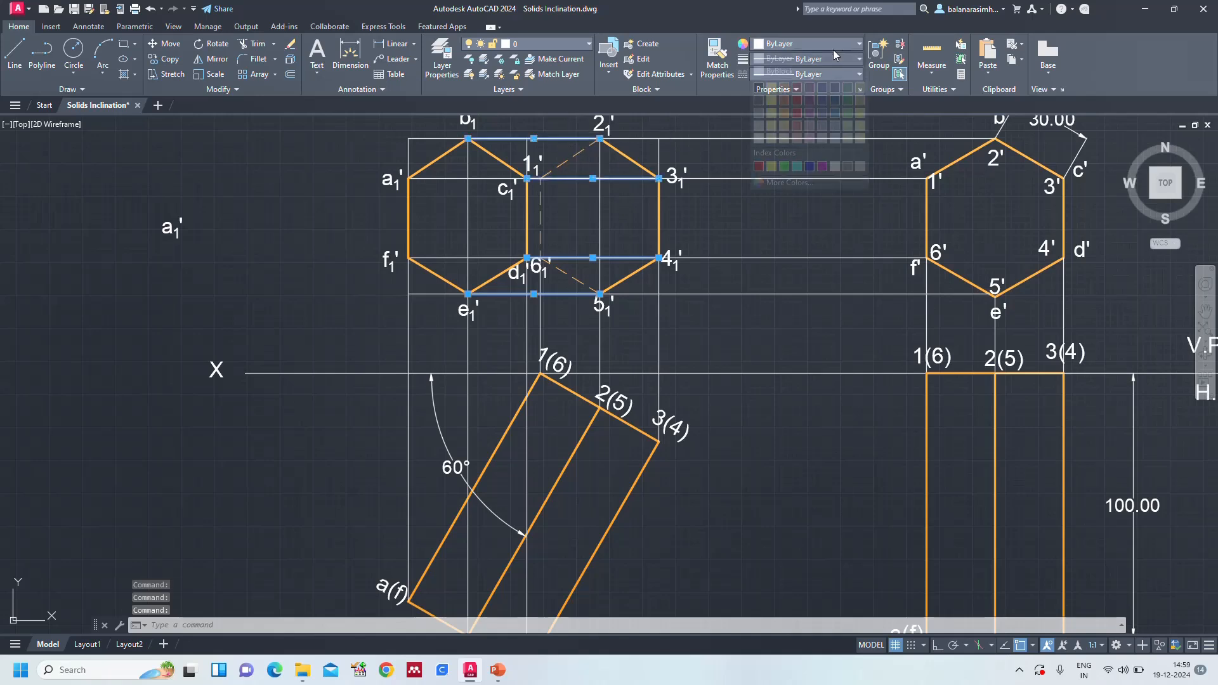
left_click(786, 116)
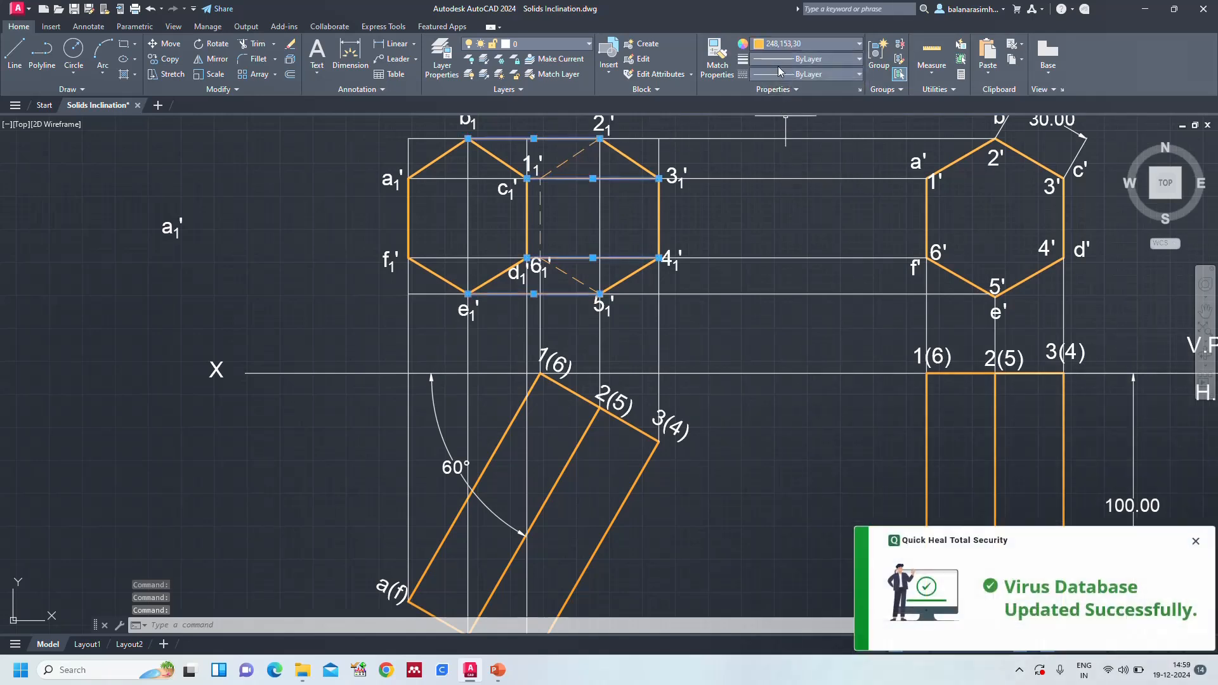
left_click(784, 59)
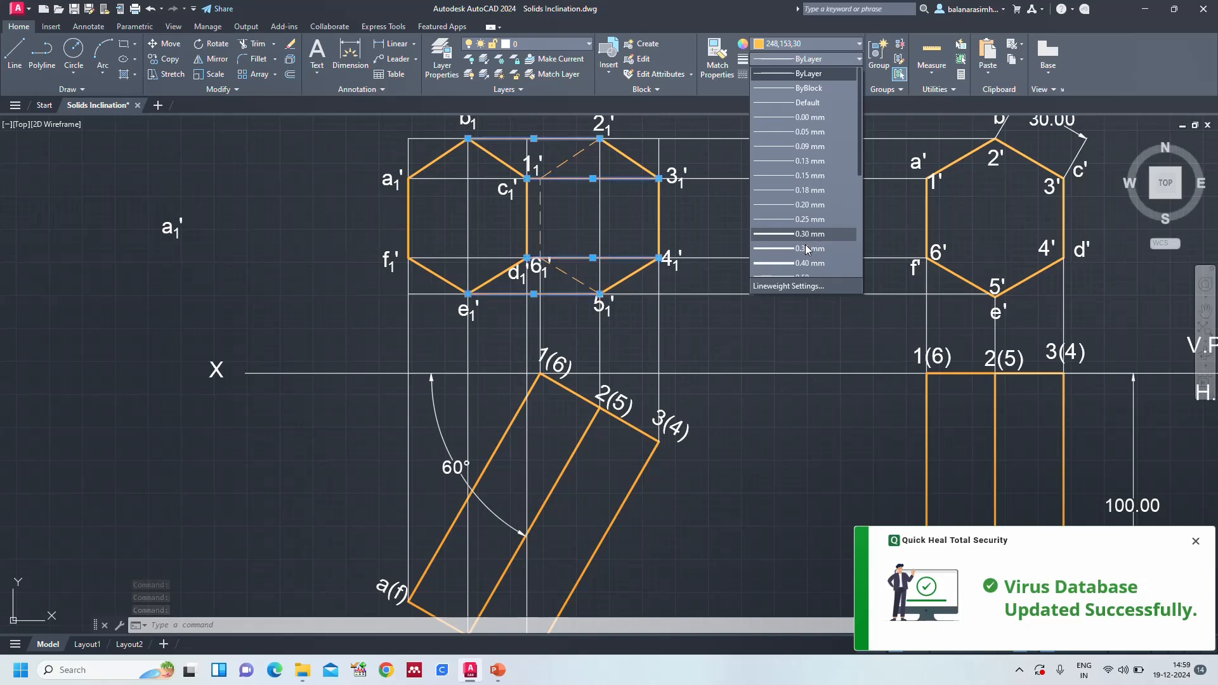
left_click(805, 249)
key("Escape")
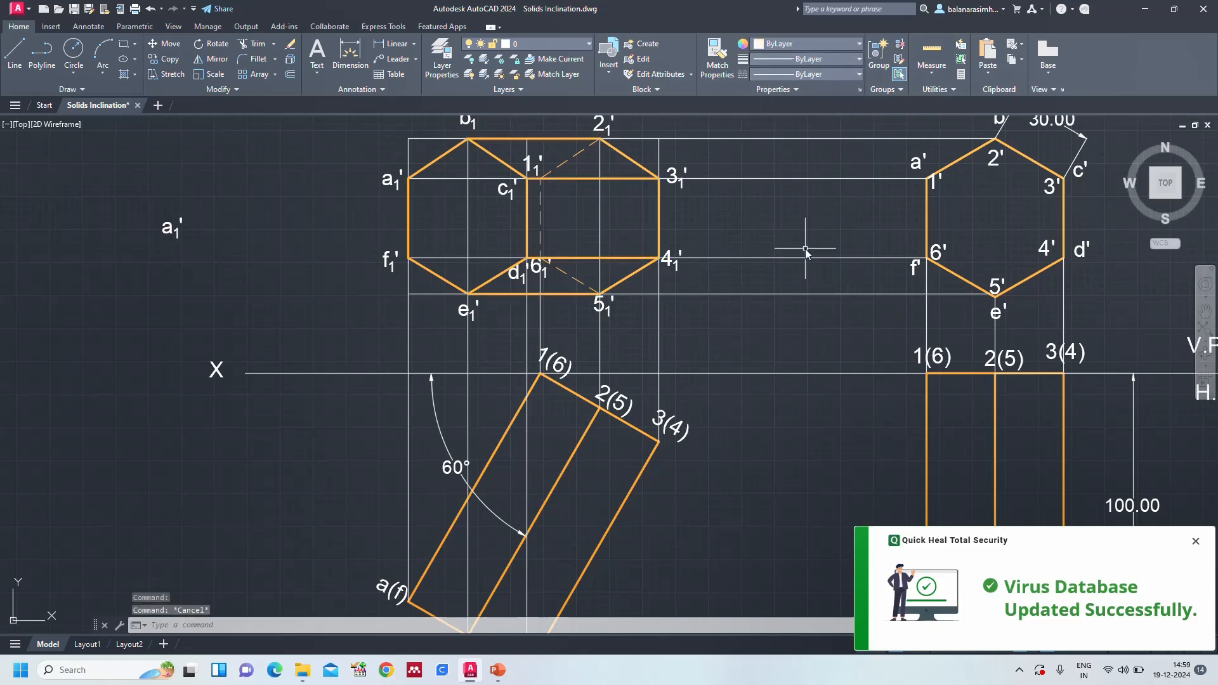
Shorten the horizontal projector through a₁' so that its end at a₁' stops at c₁' instead
type("z")
key("Return")
type("a")
key("Return")
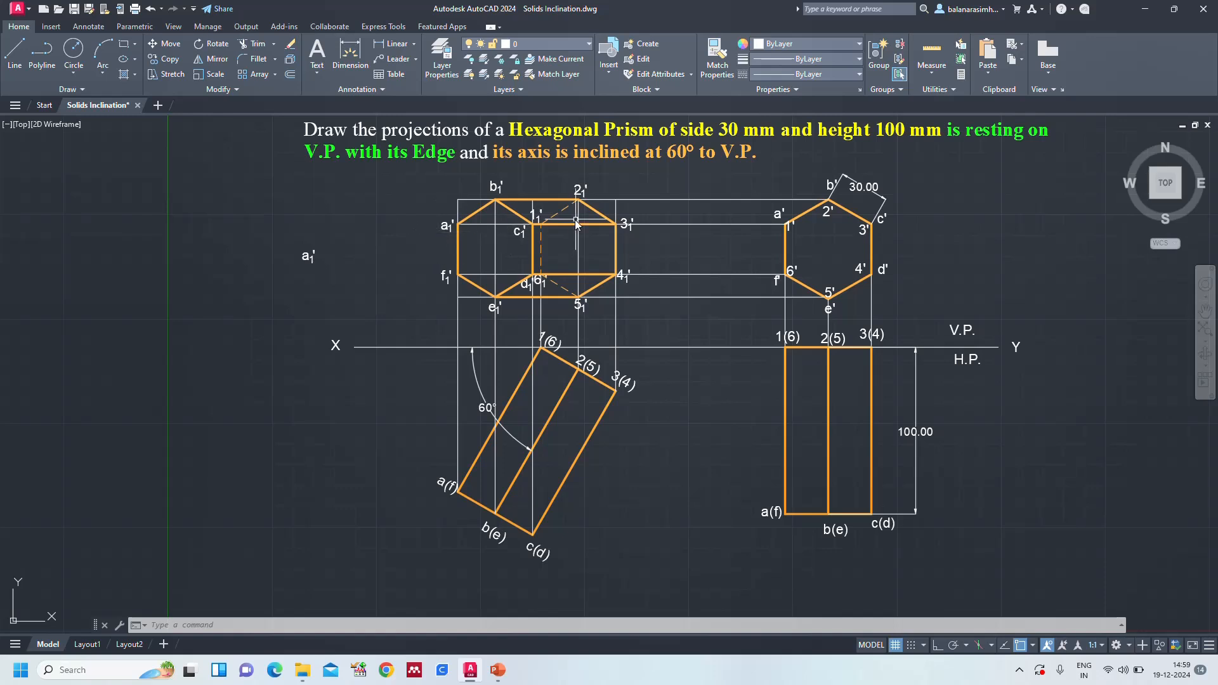
left_click(473, 224)
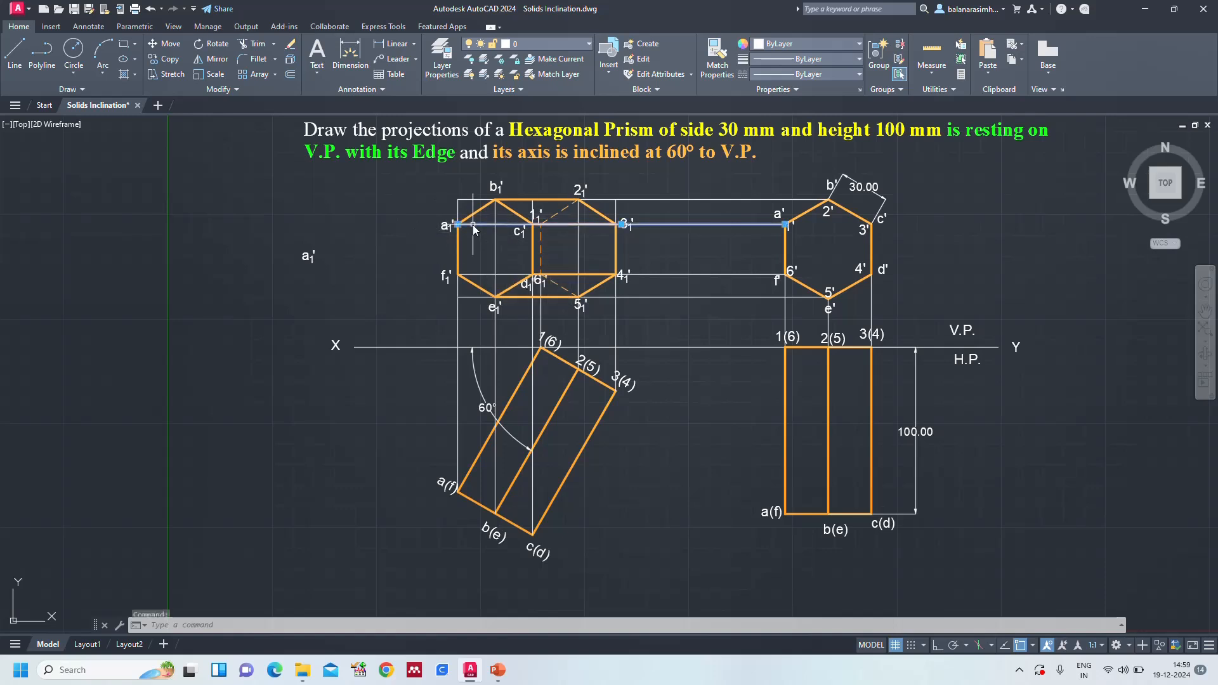
key("Escape")
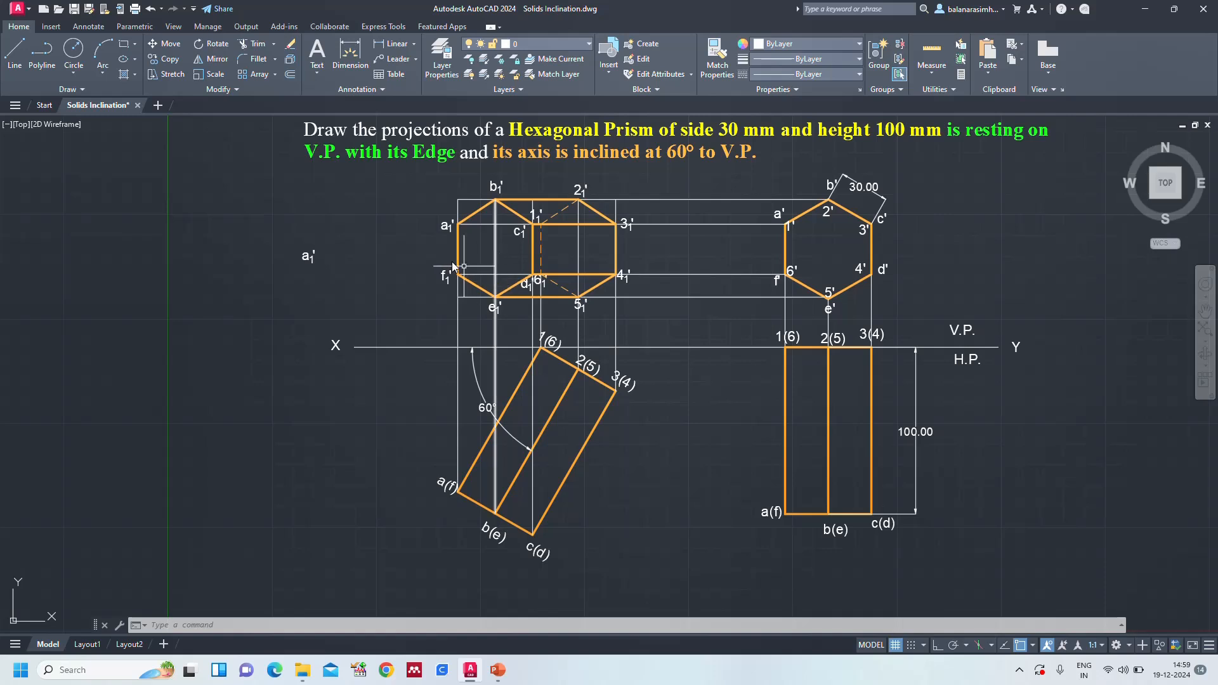
scroll(474, 228, "up", 4)
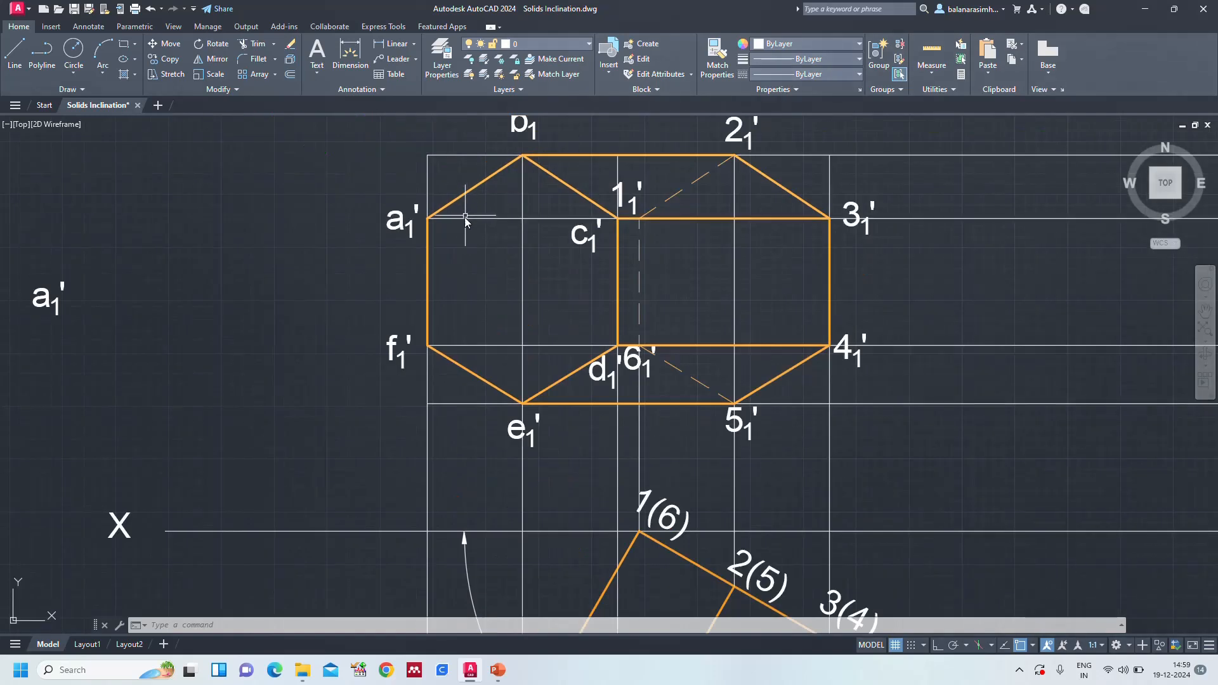
left_click(430, 218)
left_click(429, 218)
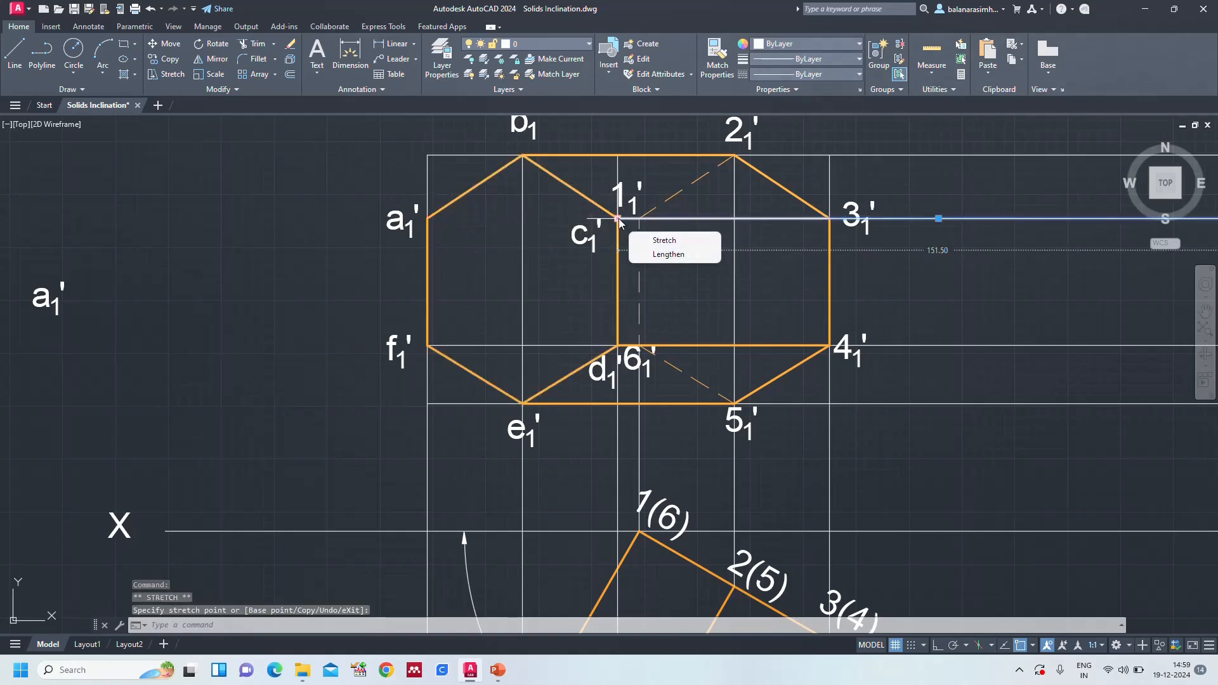
key("Escape")
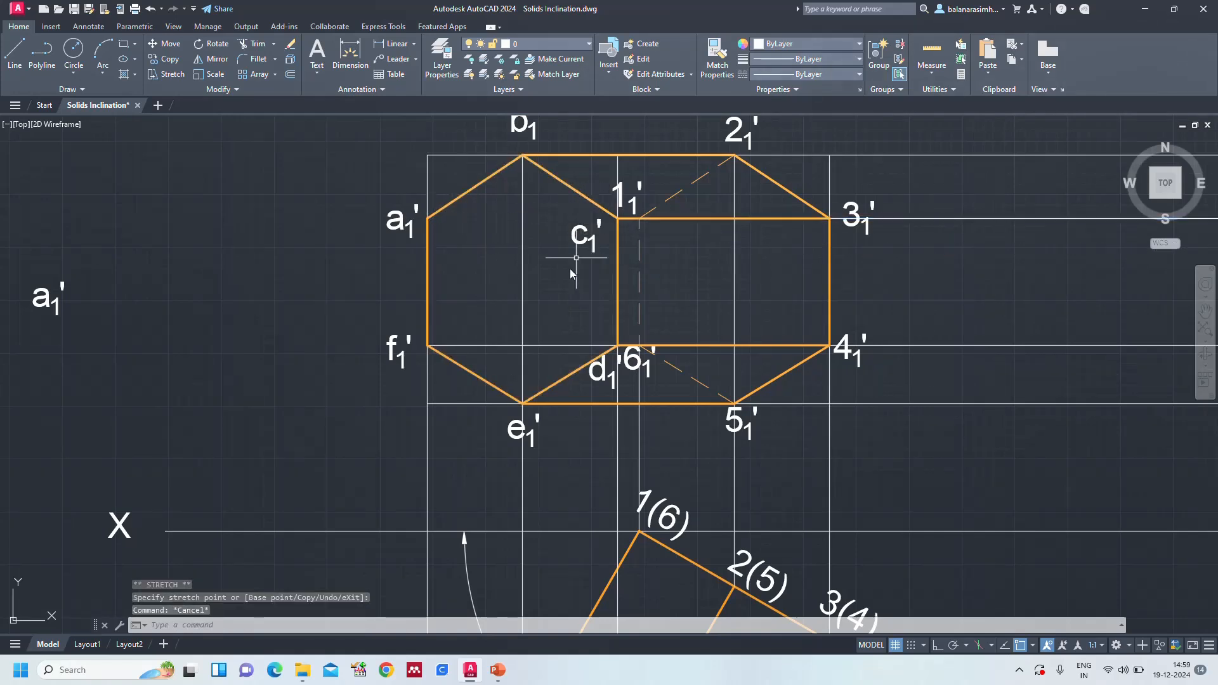
Shorten the horizontal projector through f₁' so that its end at f₁' stops at d₁' instead
left_click(482, 345)
left_click(428, 345)
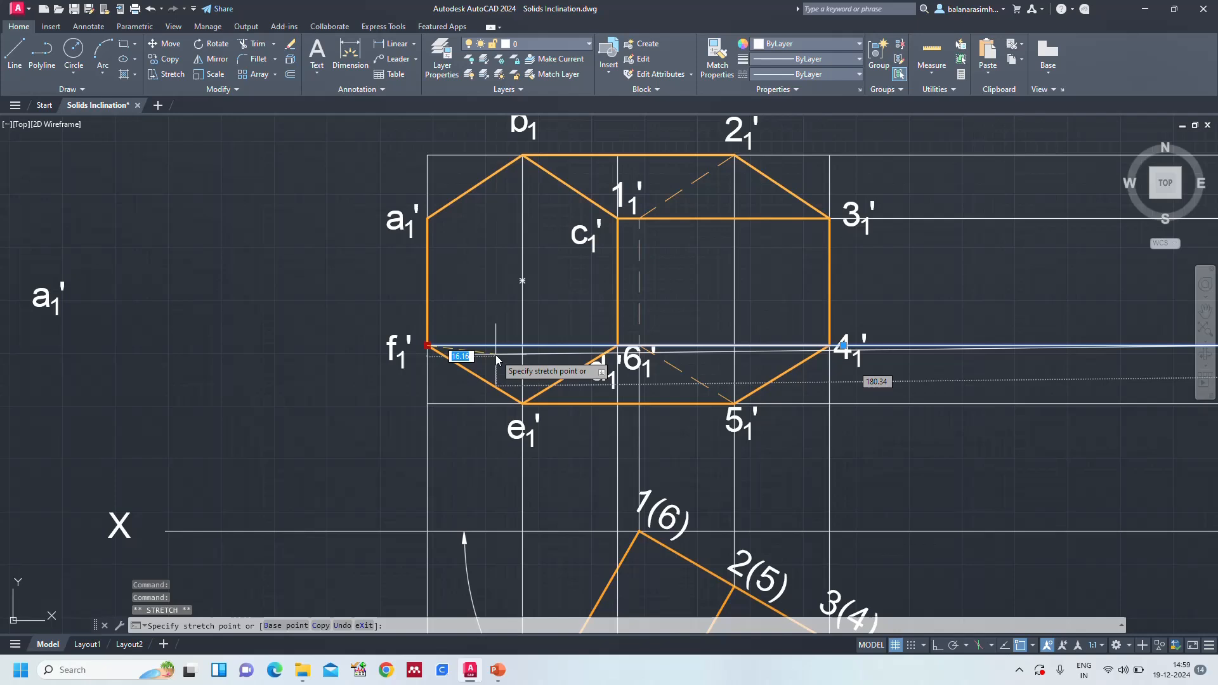
left_click(618, 346)
key("Escape")
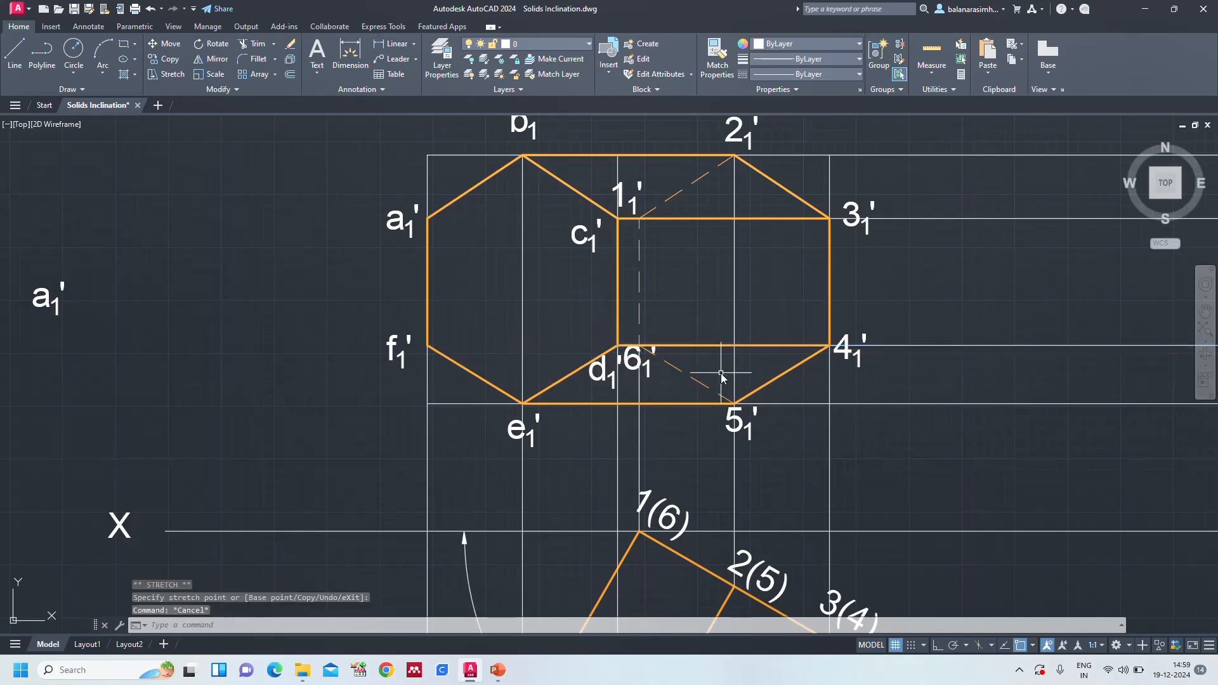
Draw lines joining a₁' to 1₁' and f₁' to 6₁' in the inclined prism's front view
type("l")
key("Return")
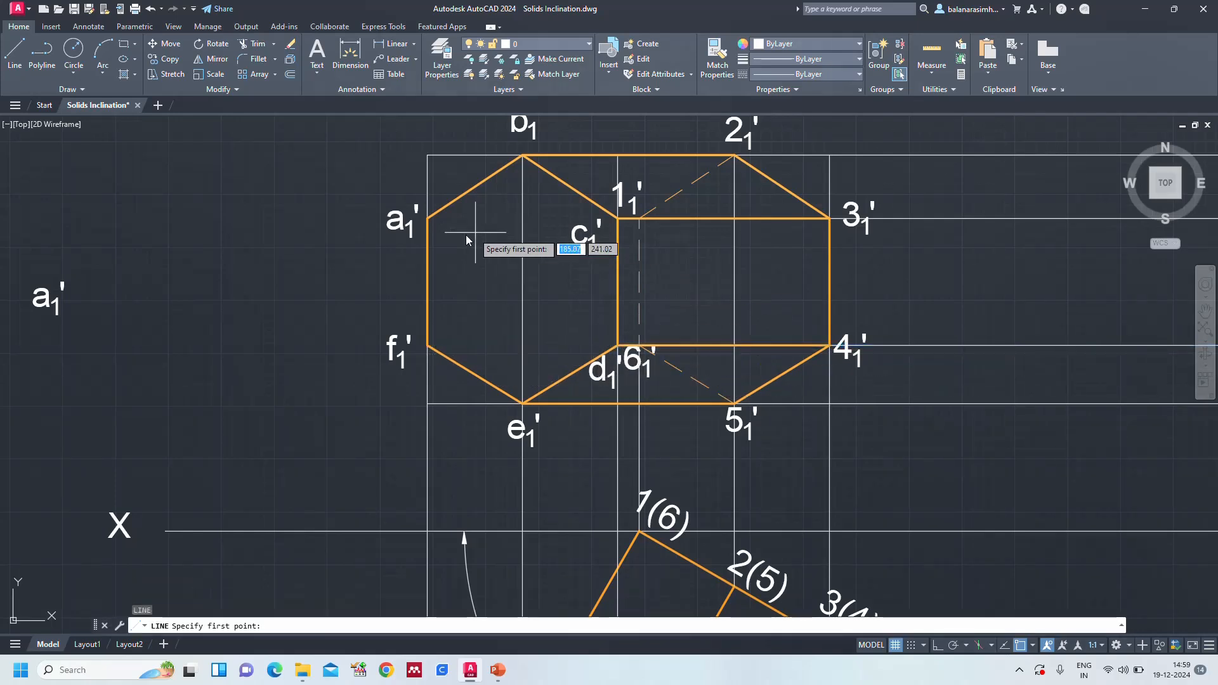
left_click(429, 221)
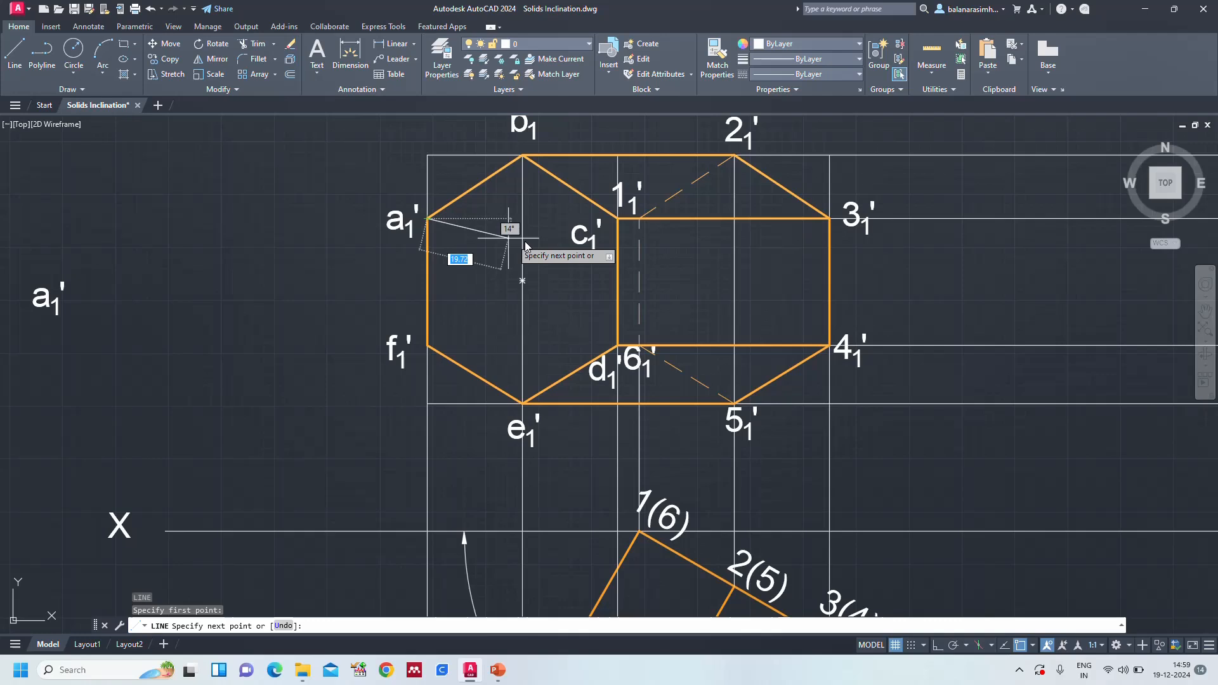
left_click(640, 220)
key("Return")
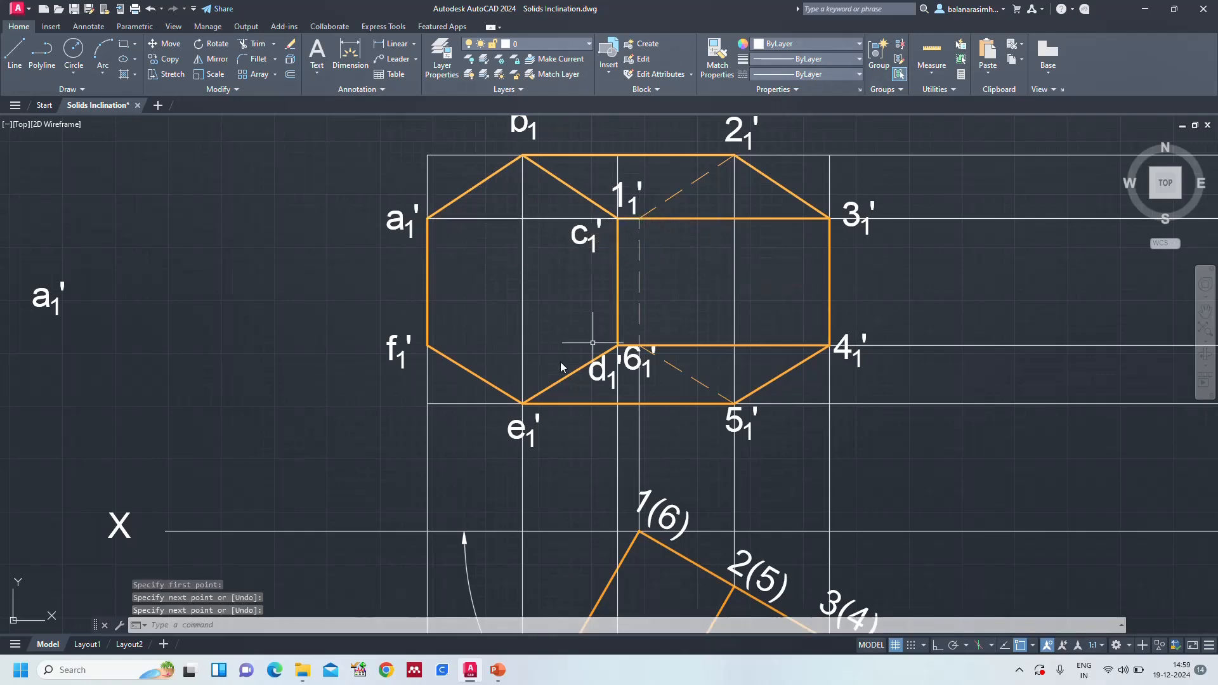
key("Return")
left_click(429, 345)
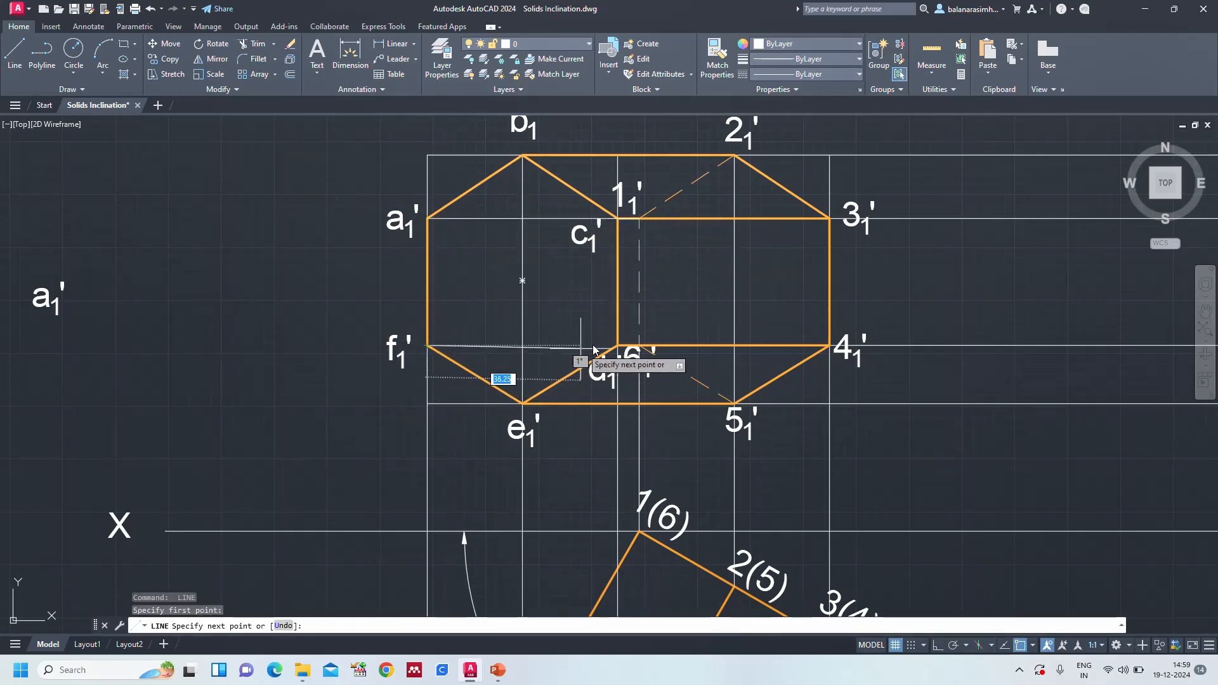
scroll(639, 346, "up", 4)
left_click(630, 344)
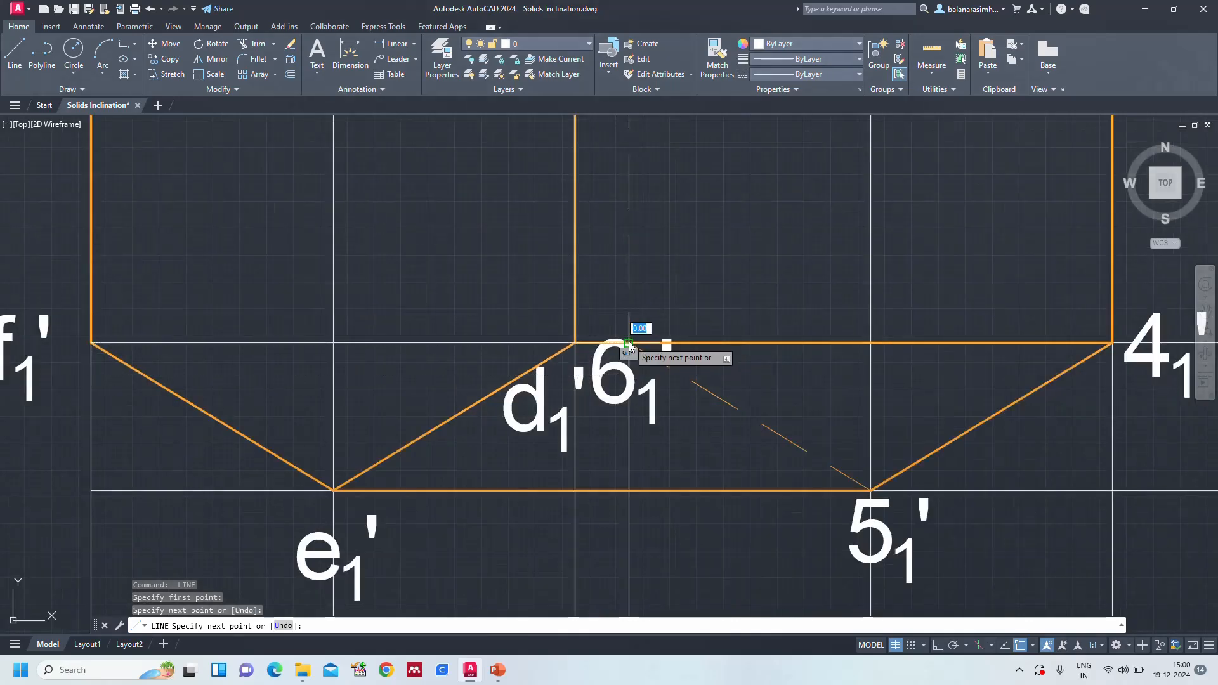
key("Return")
scroll(426, 346, "down", 4)
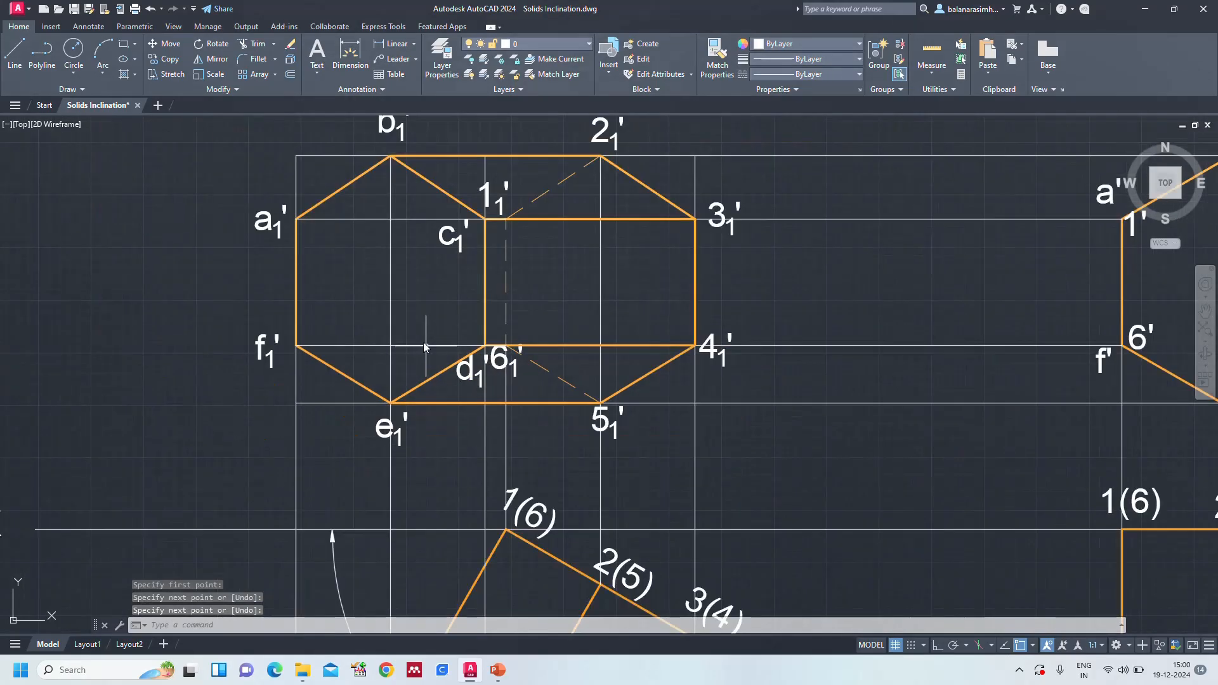
Give lines a₁'-1₁' and f₁'-6₁' a 0.25 mm lineweight, the DASHED2 linetype and the orange colour
left_click(352, 221)
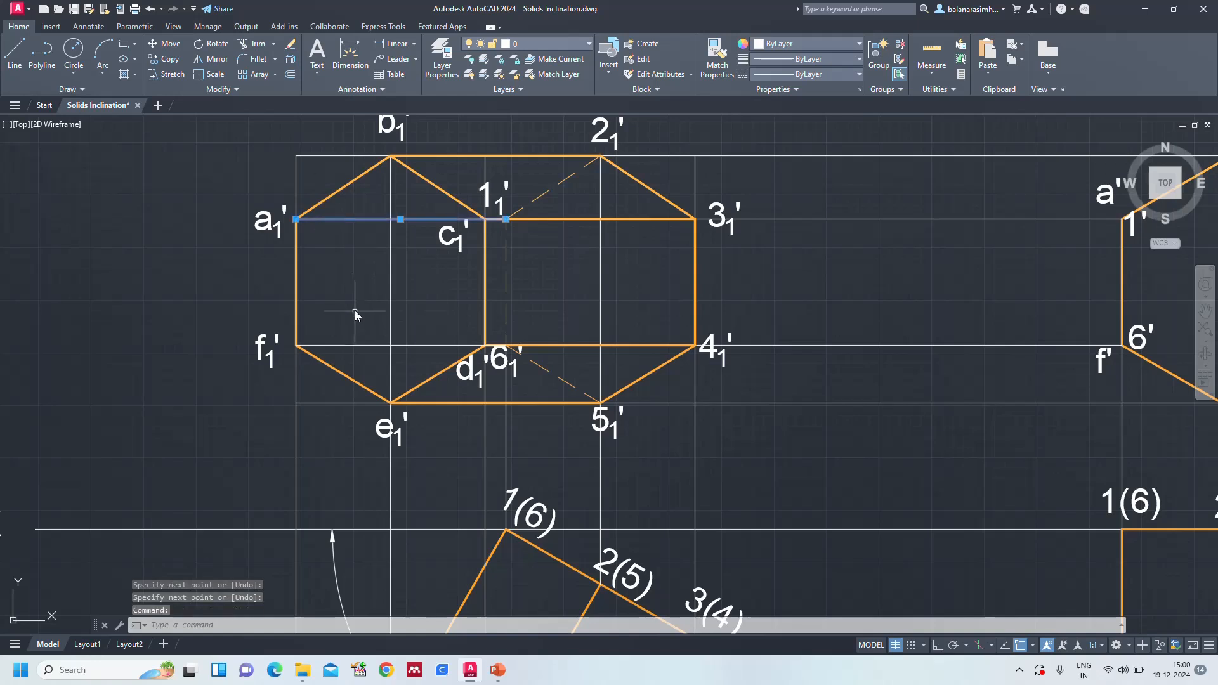
left_click(356, 347)
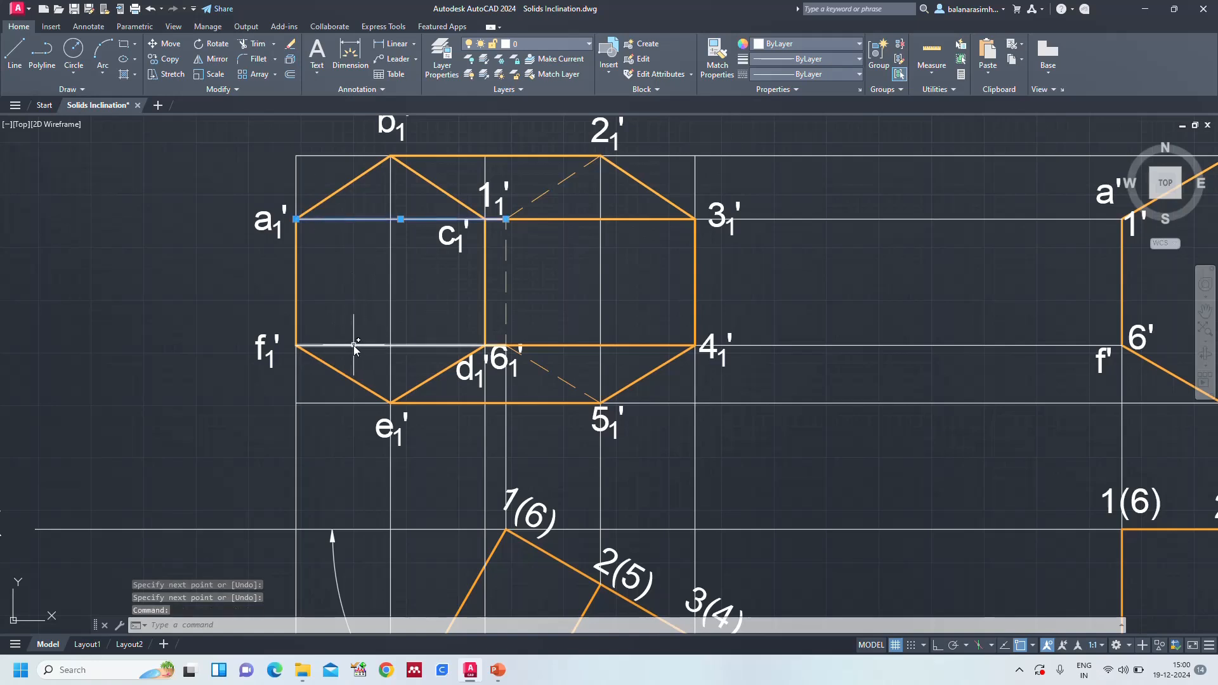
left_click(771, 62)
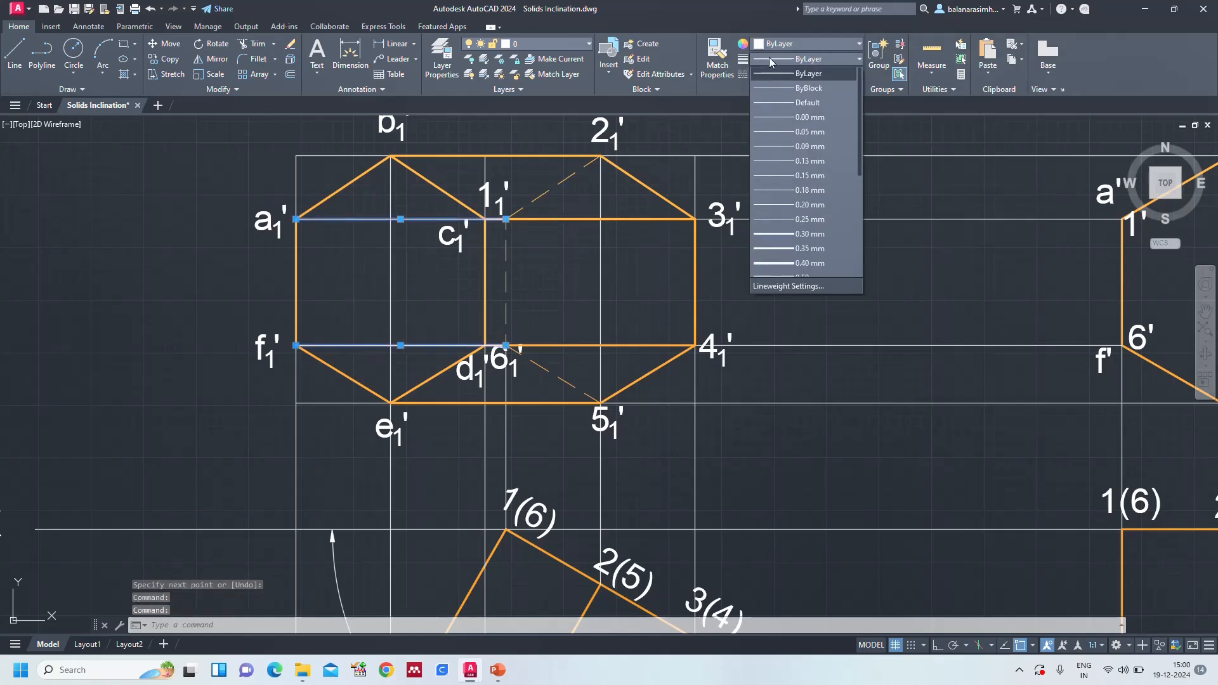
left_click(814, 222)
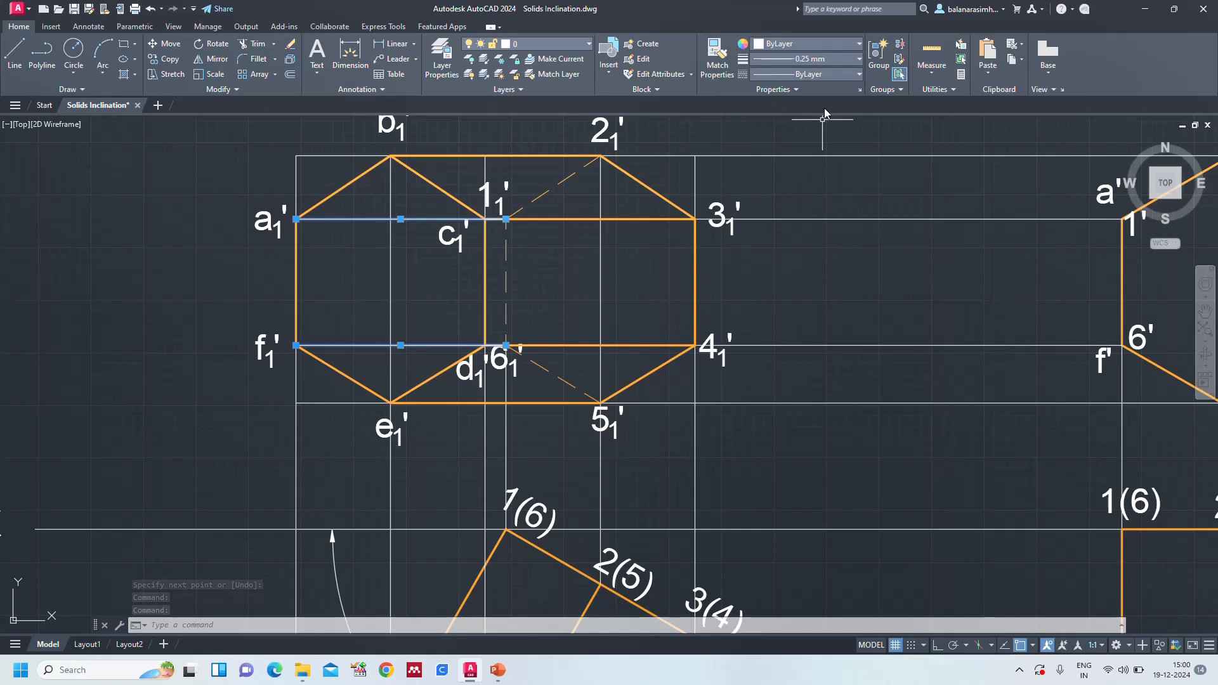
left_click(822, 74)
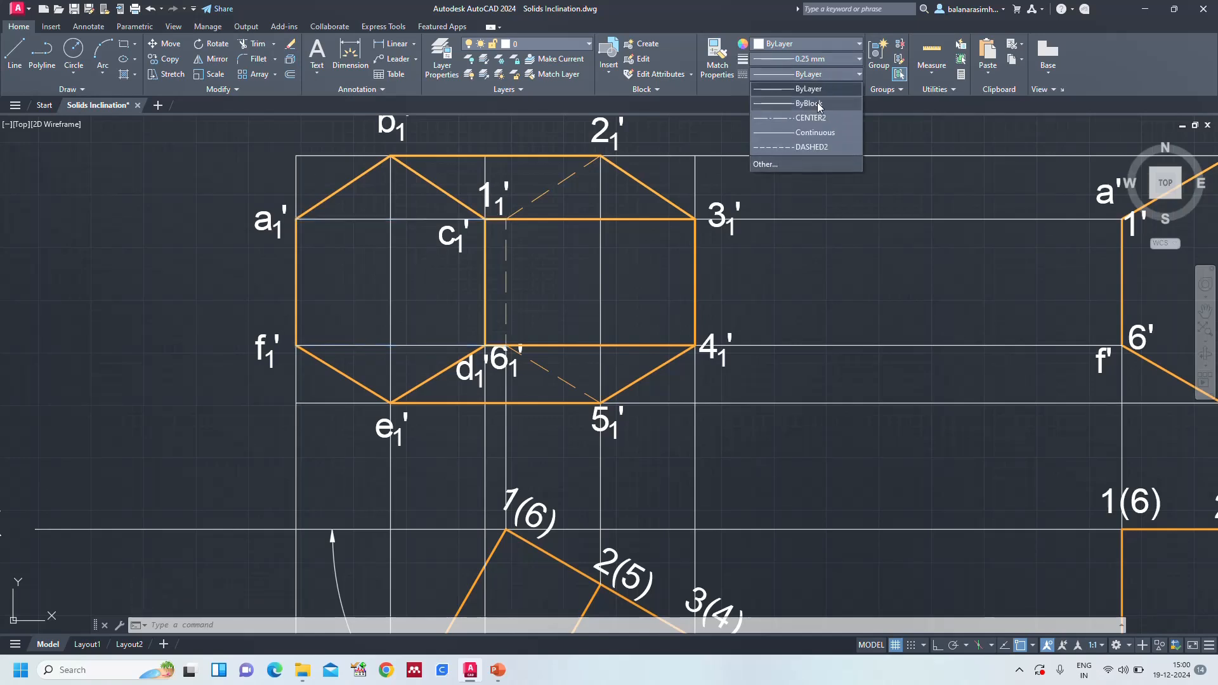
left_click(821, 148)
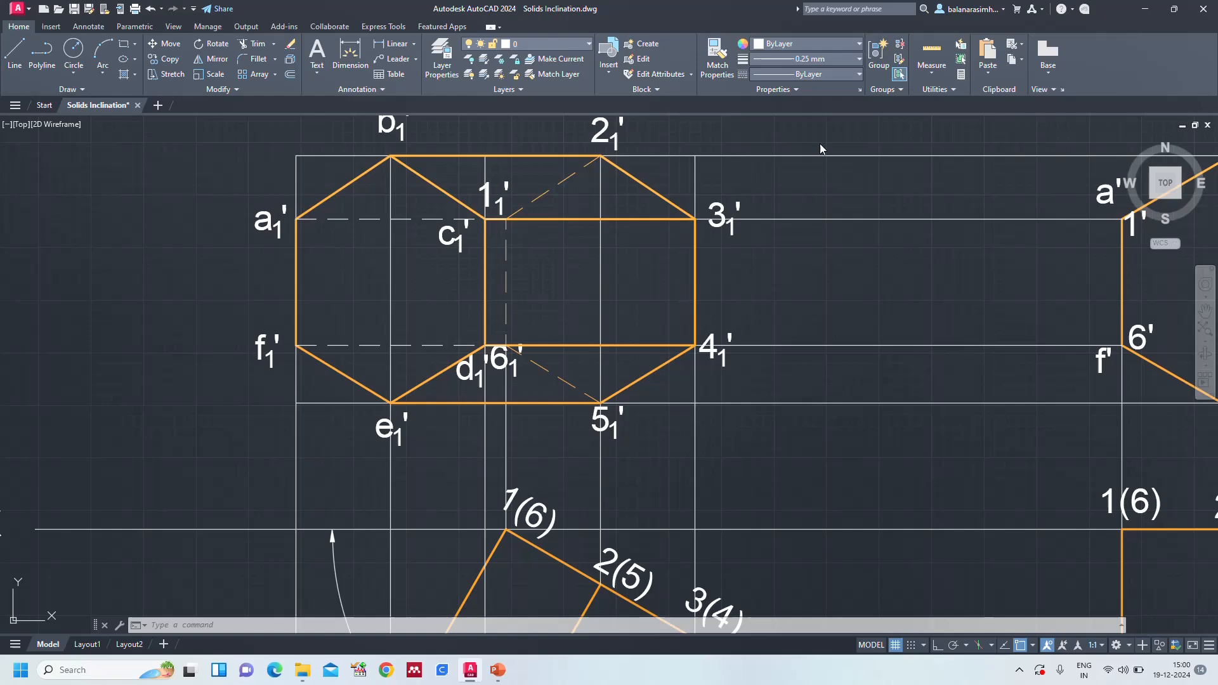
left_click(797, 45)
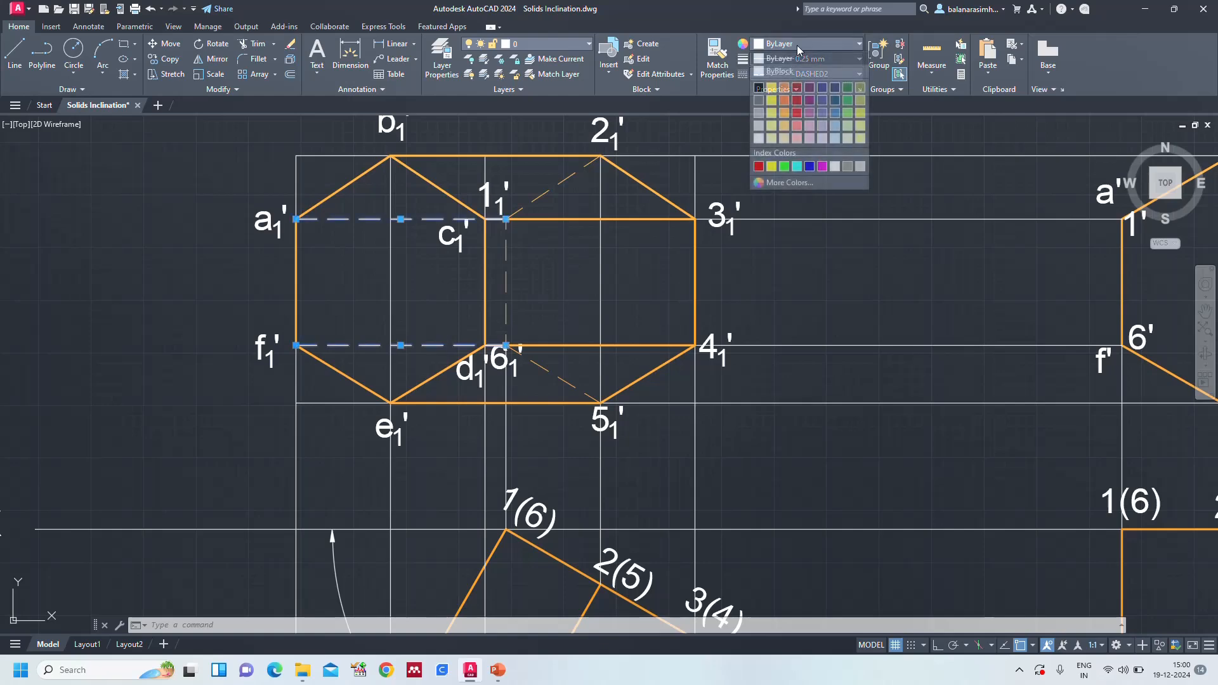
left_click(784, 115)
key("Escape")
Draw a horizontal projector with Ortho on from the first front view's hexagon centre to the vertical projector through b₁' and e₁'
type("z")
key("Return")
type("a")
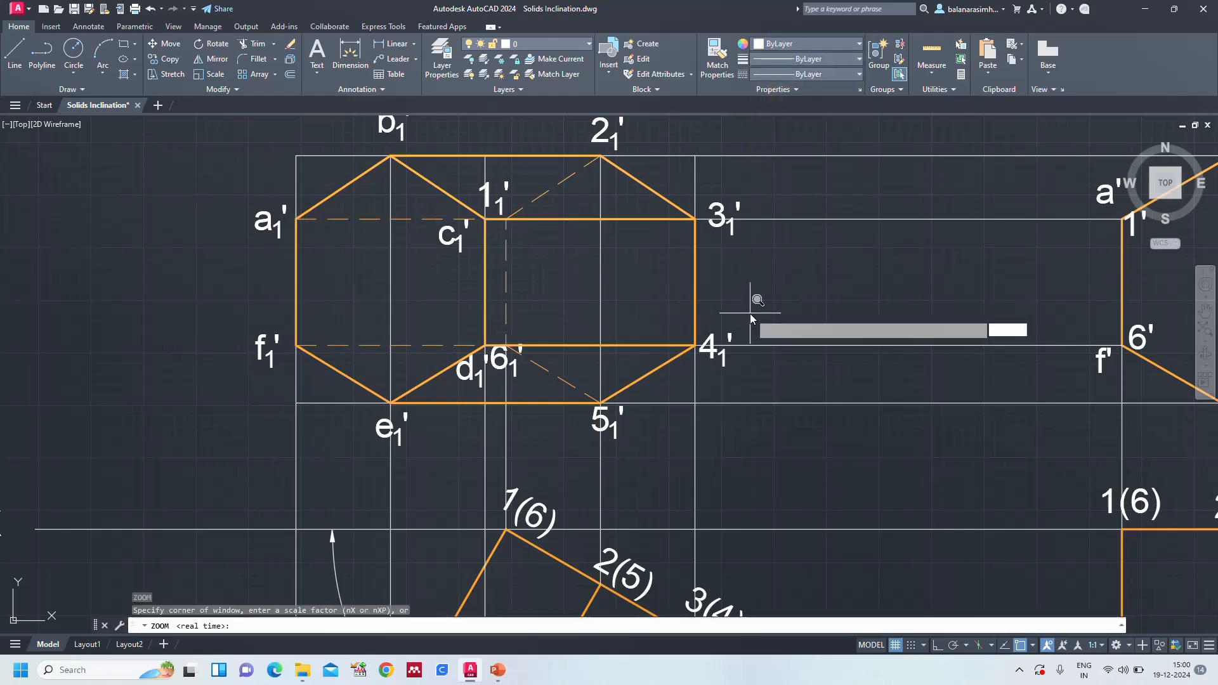
key("Return")
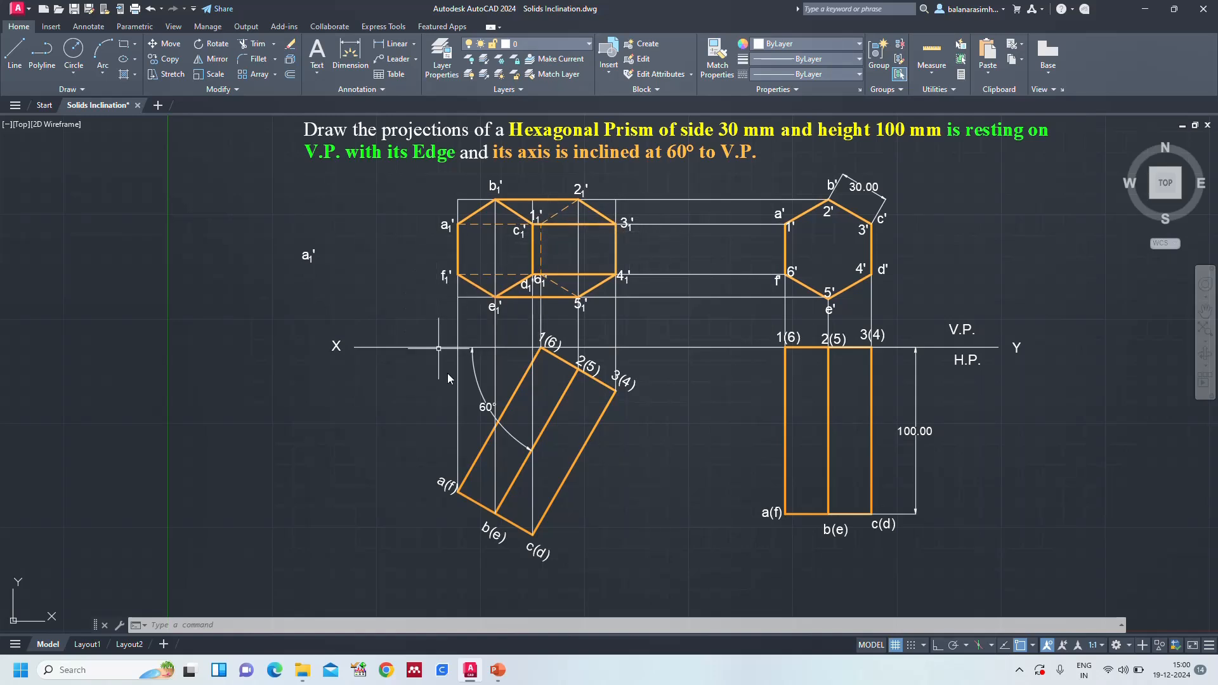
scroll(566, 309, "up", 2)
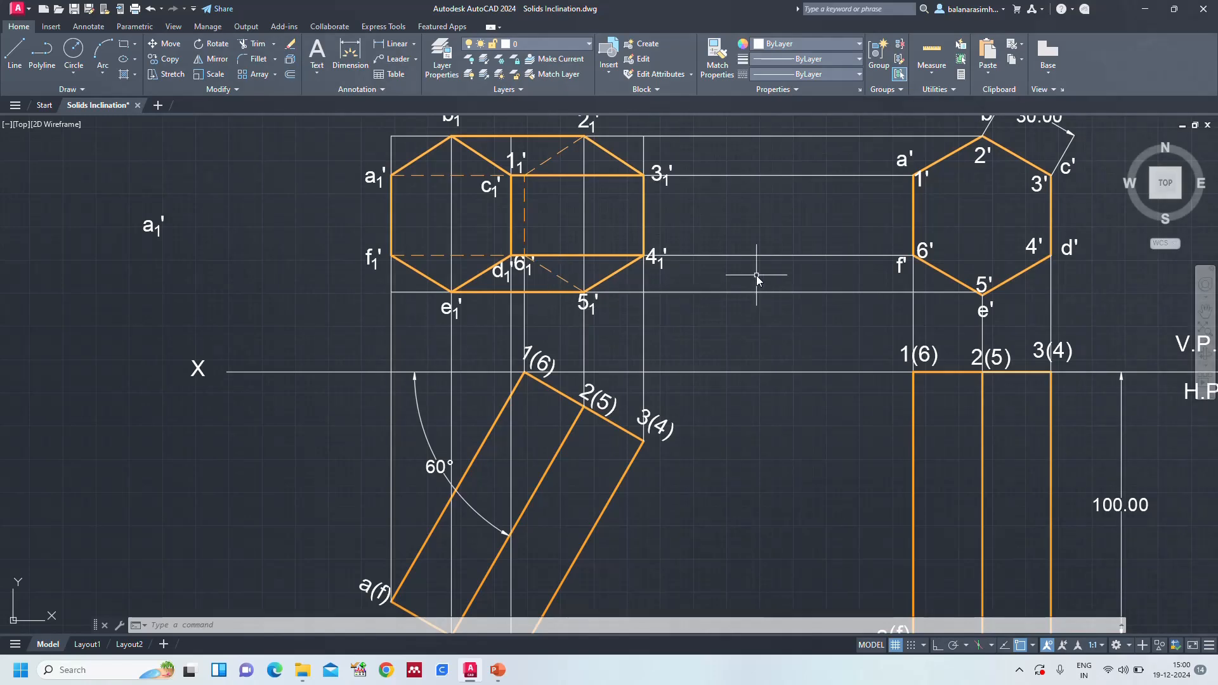
type("l")
key("Return")
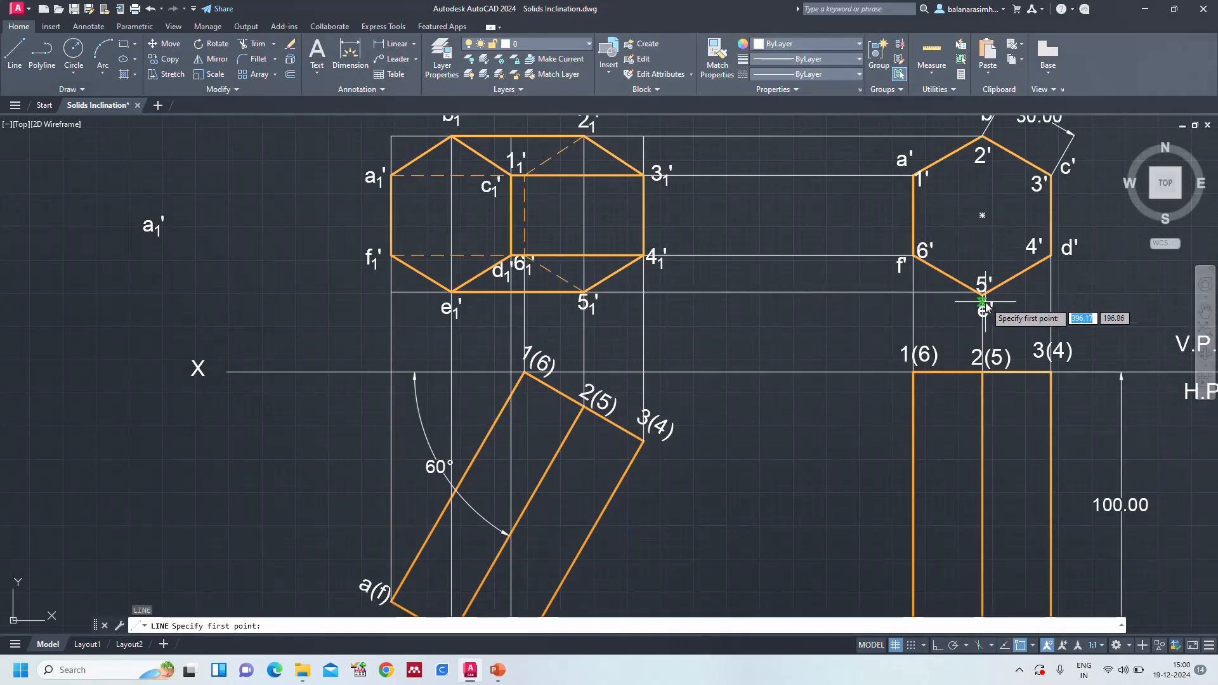
left_click(982, 216)
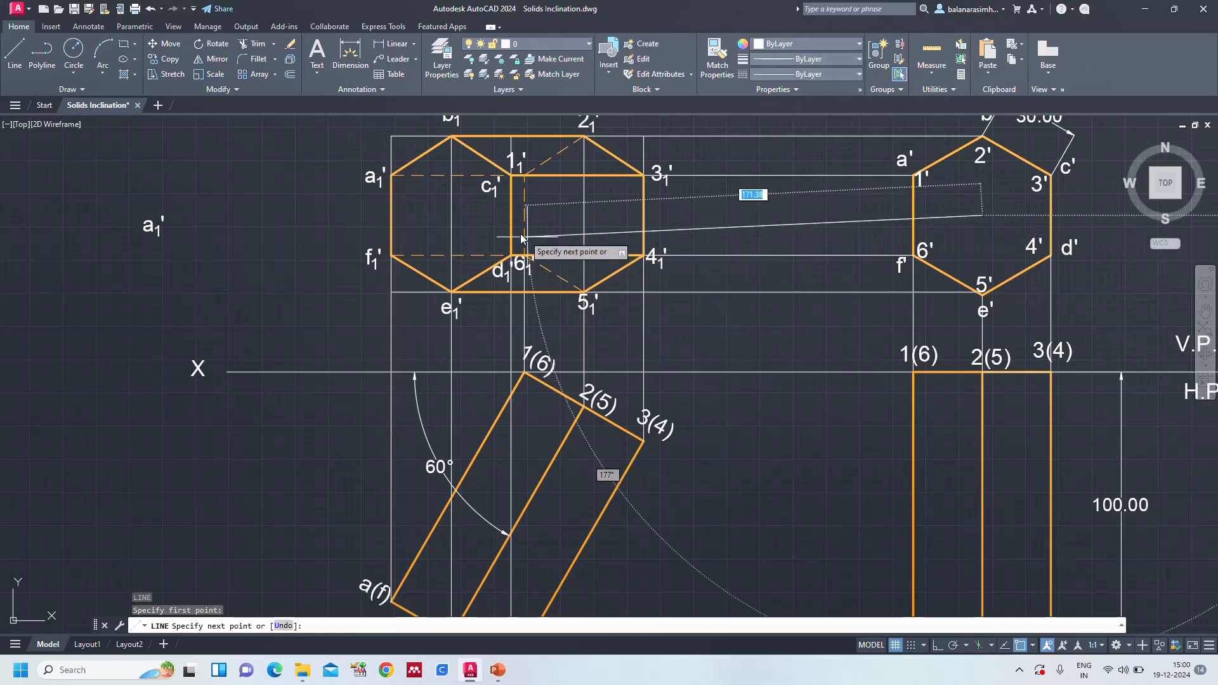
key("F8")
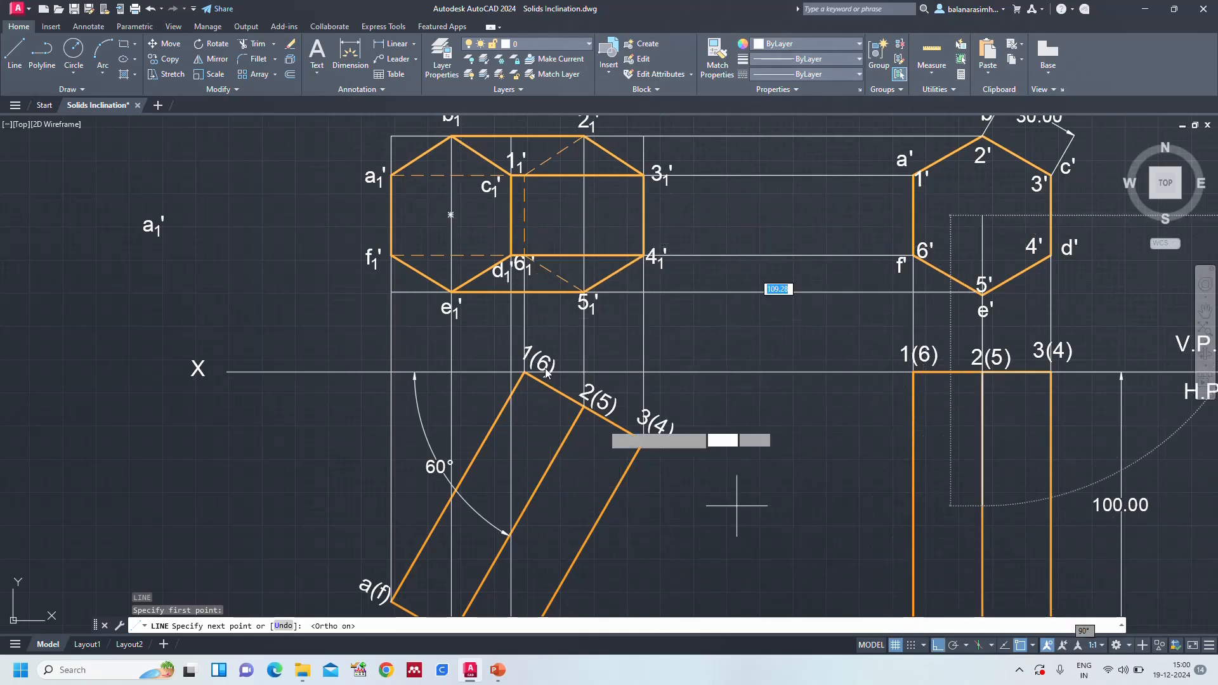
left_click(450, 215)
scroll(818, 203, "down", 2)
key("Escape")
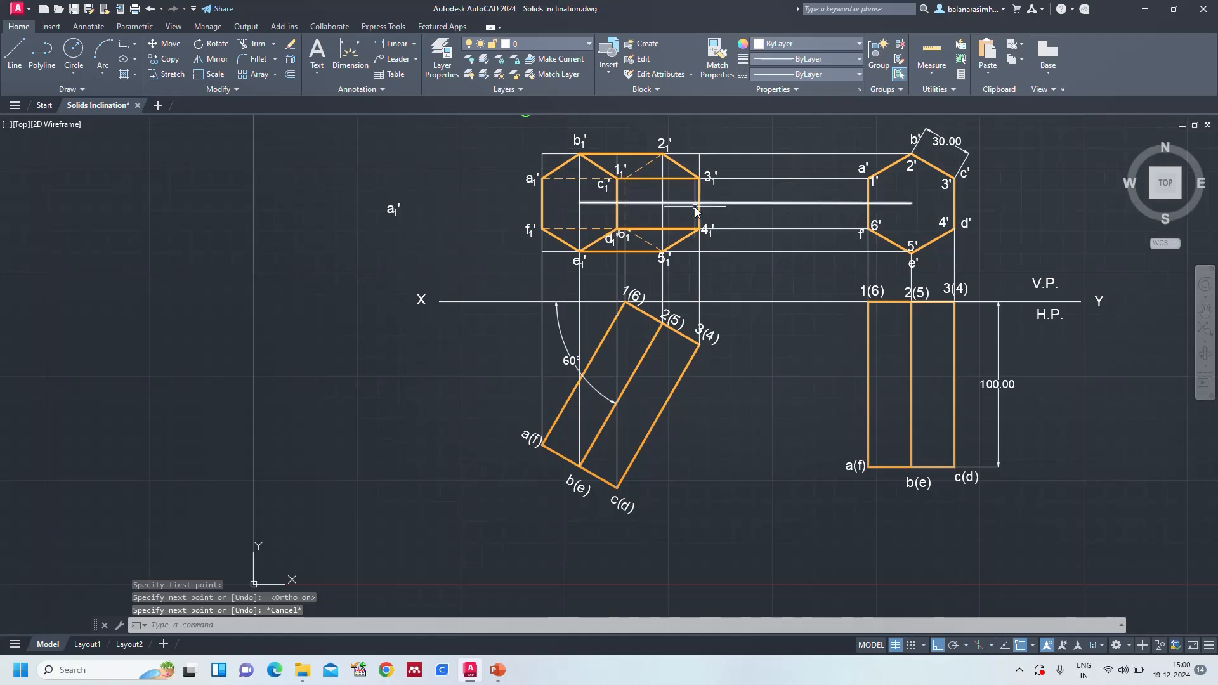
Draw the prism's axis line in the inclined front view, from the 2₁'-5₁' projector to the b₁'-e₁' projector at mid-height
scroll(669, 205, "up", 2)
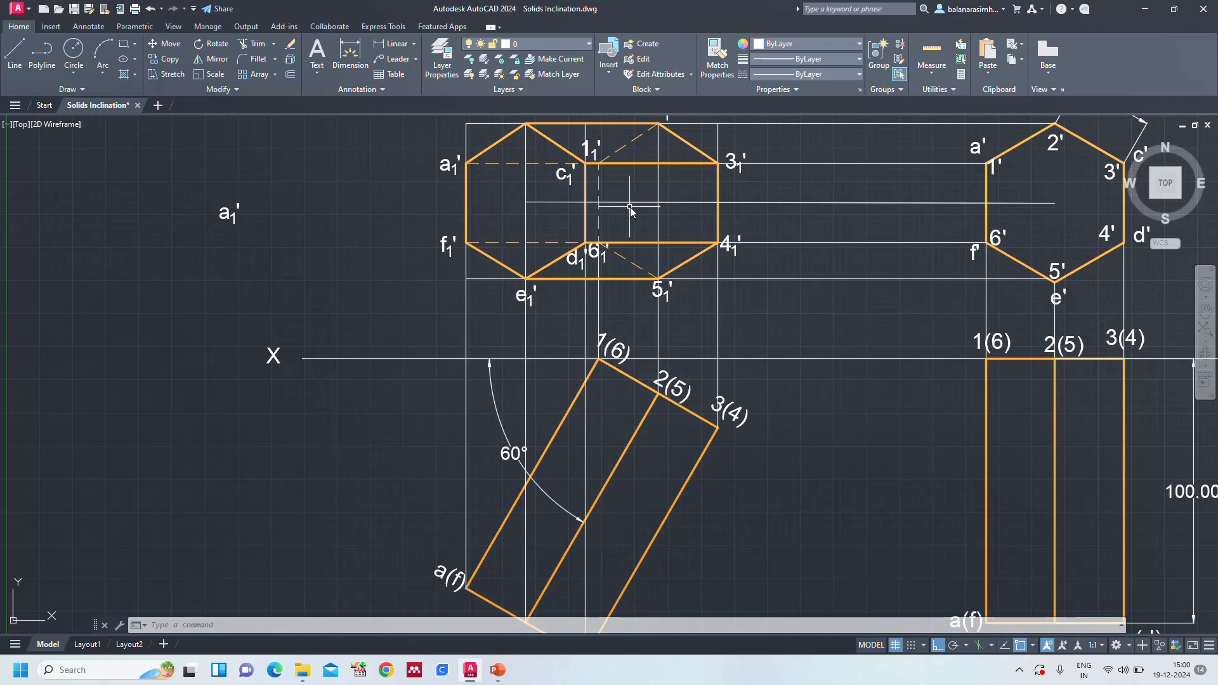
key("Return")
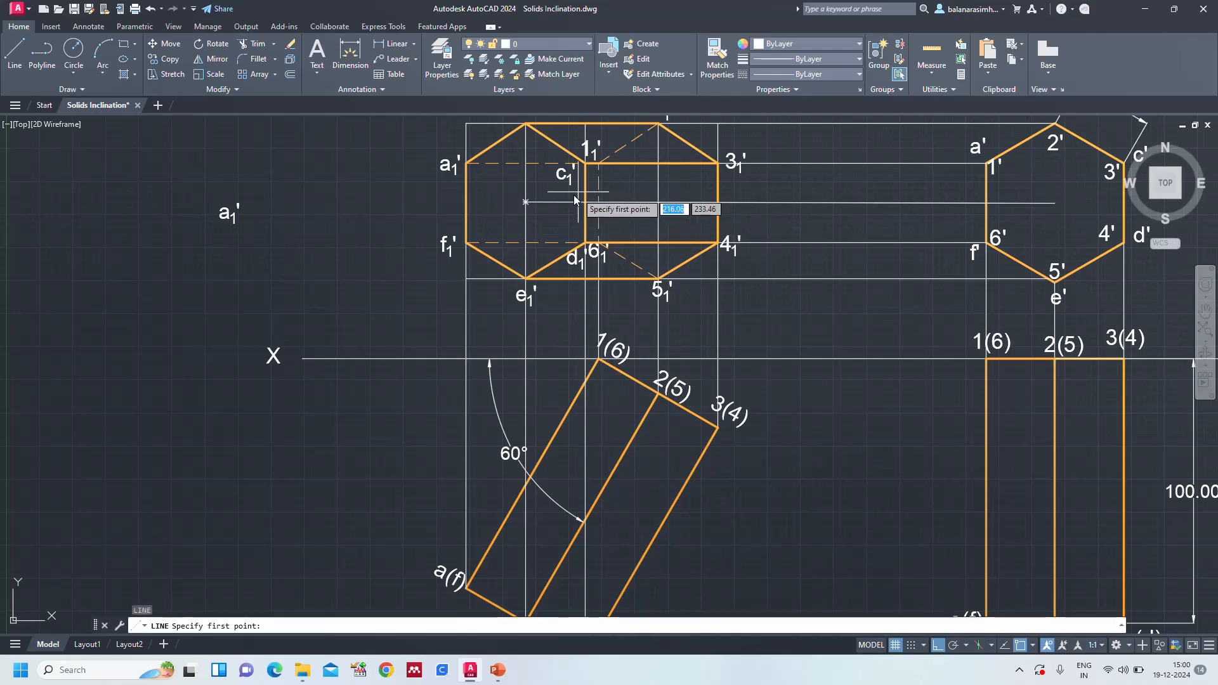
left_click(657, 203)
left_click(525, 203)
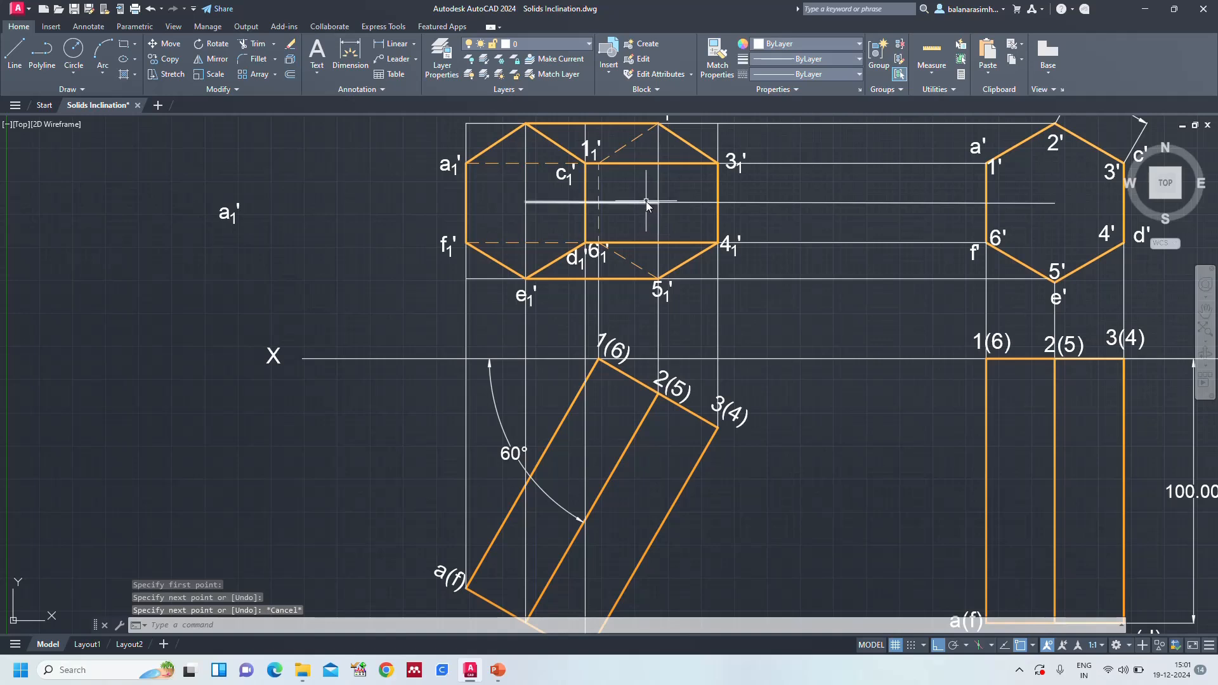
key("Escape")
Give the axis line in the inclined front view the orange colour 248,153,30, a 0.25 mm lineweight and the CENTER2 linetype
left_click(628, 203)
left_click(798, 48)
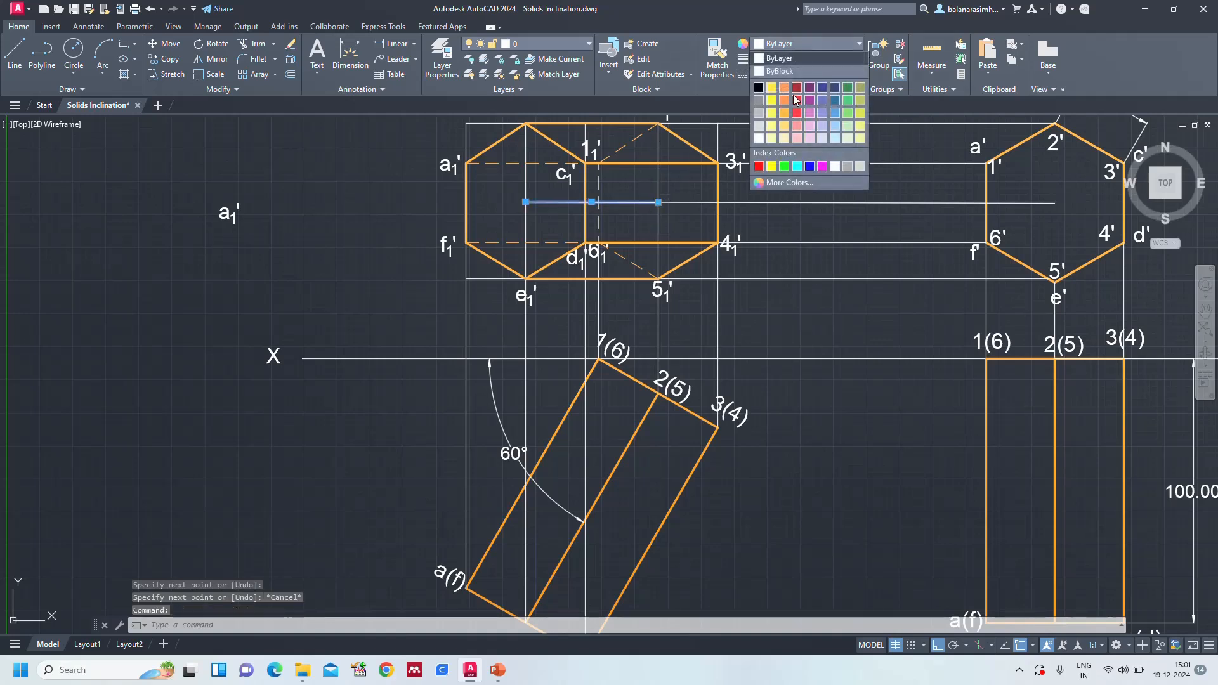
left_click(797, 60)
left_click(796, 62)
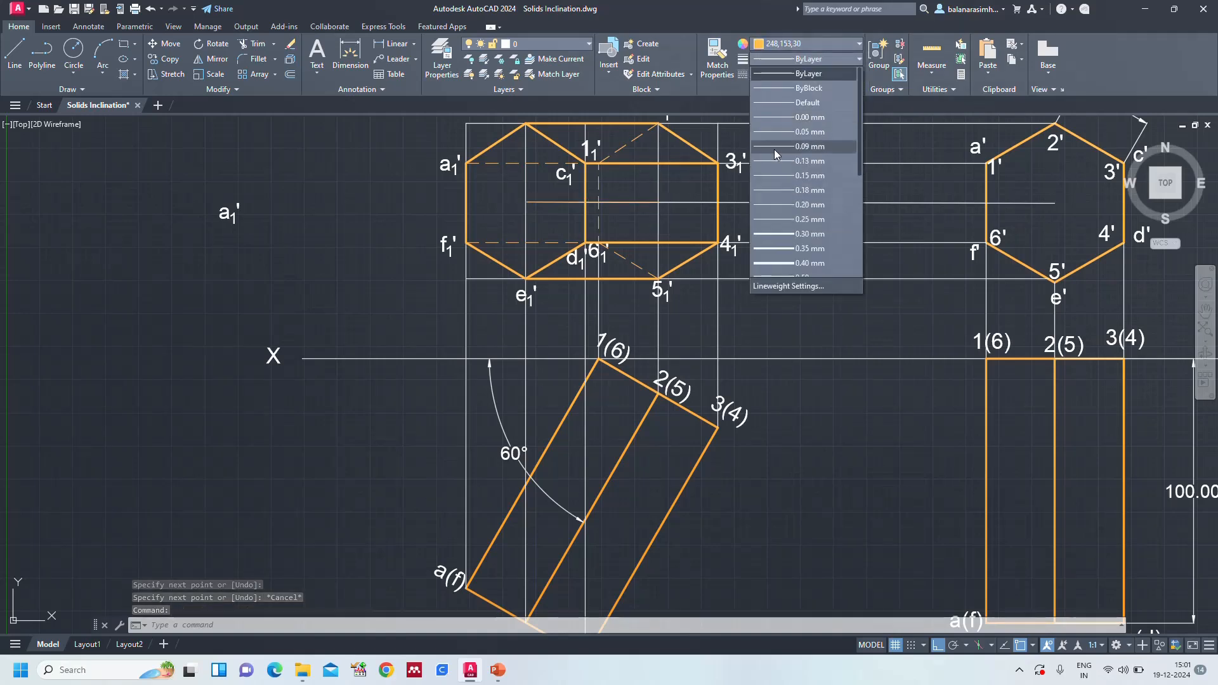
left_click(797, 220)
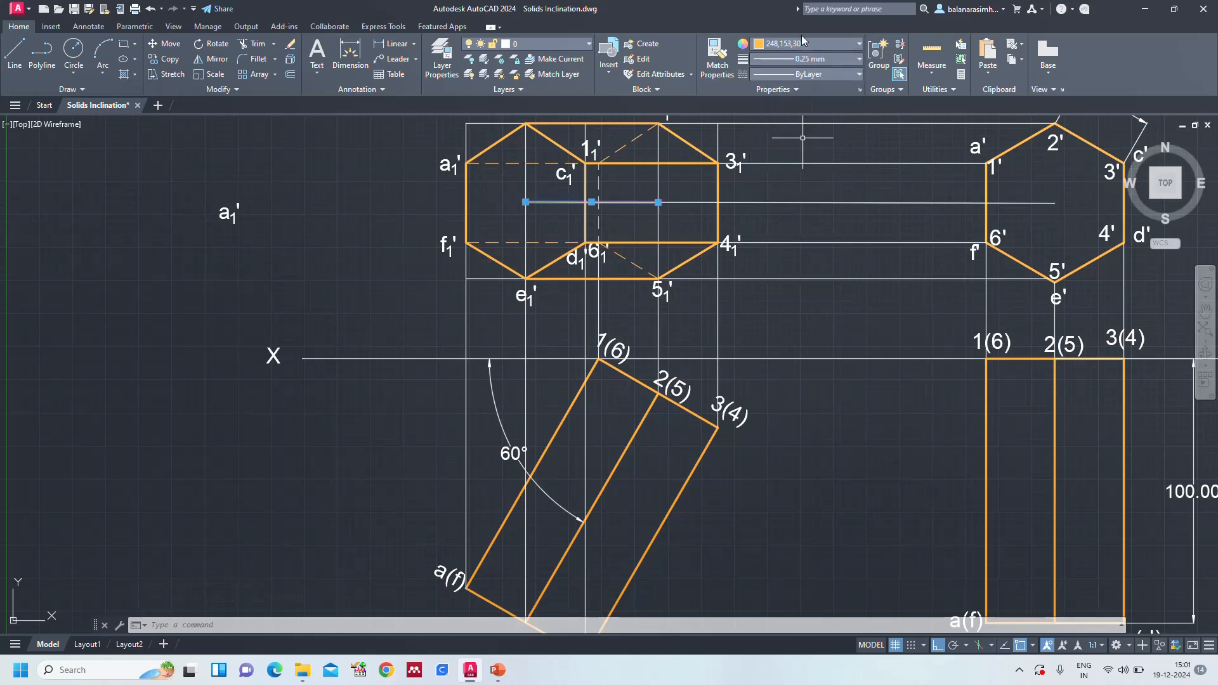
left_click(796, 76)
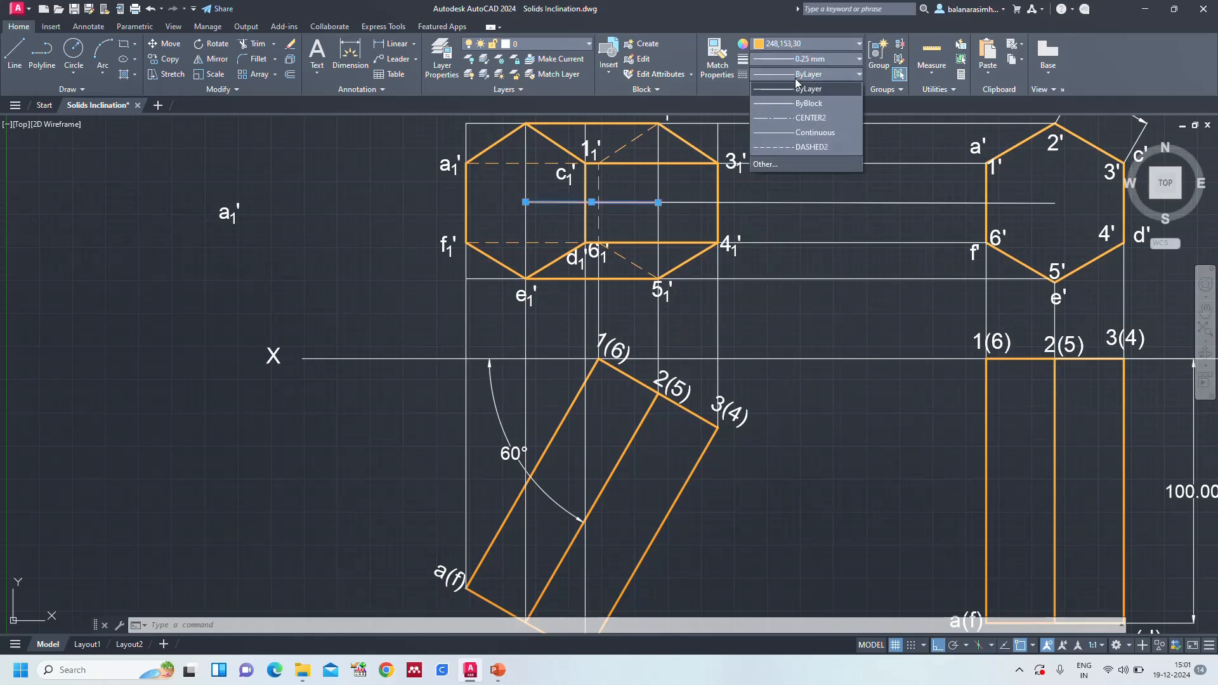
left_click(803, 119)
key("Escape")
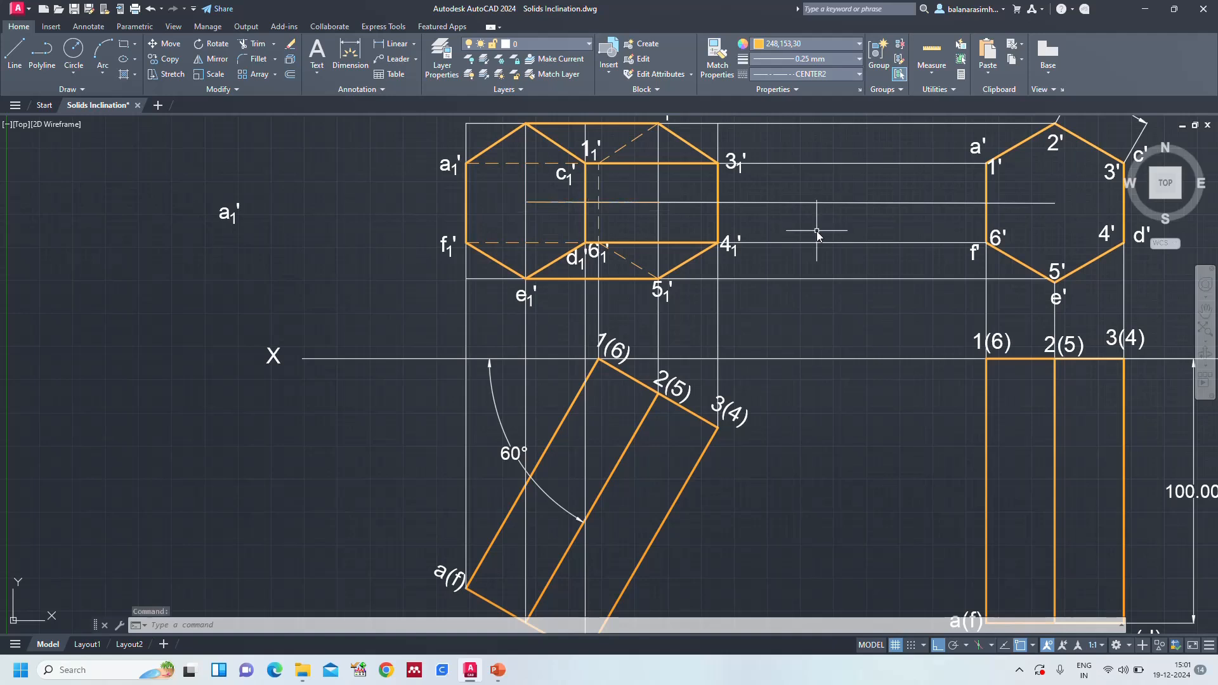
Shorten the central horizontal projector so that it ends at the axis line's end on the 2₁'-5₁' projector, and show the whole drawing
left_click(792, 203)
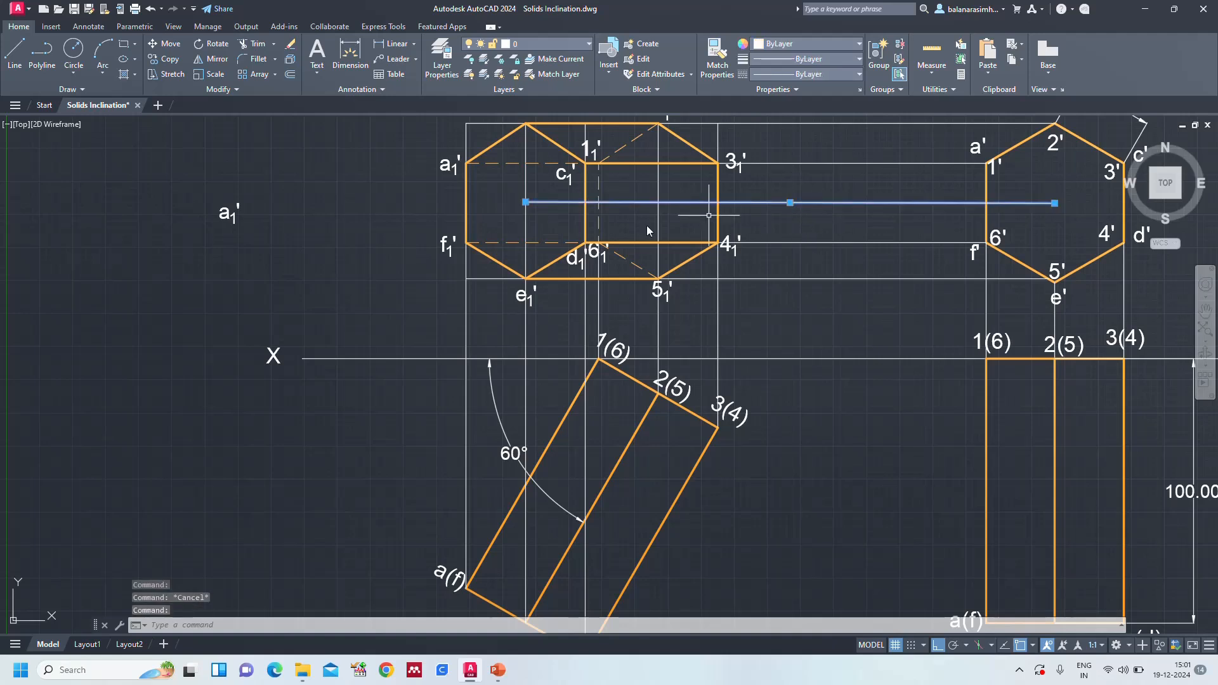
left_click(525, 202)
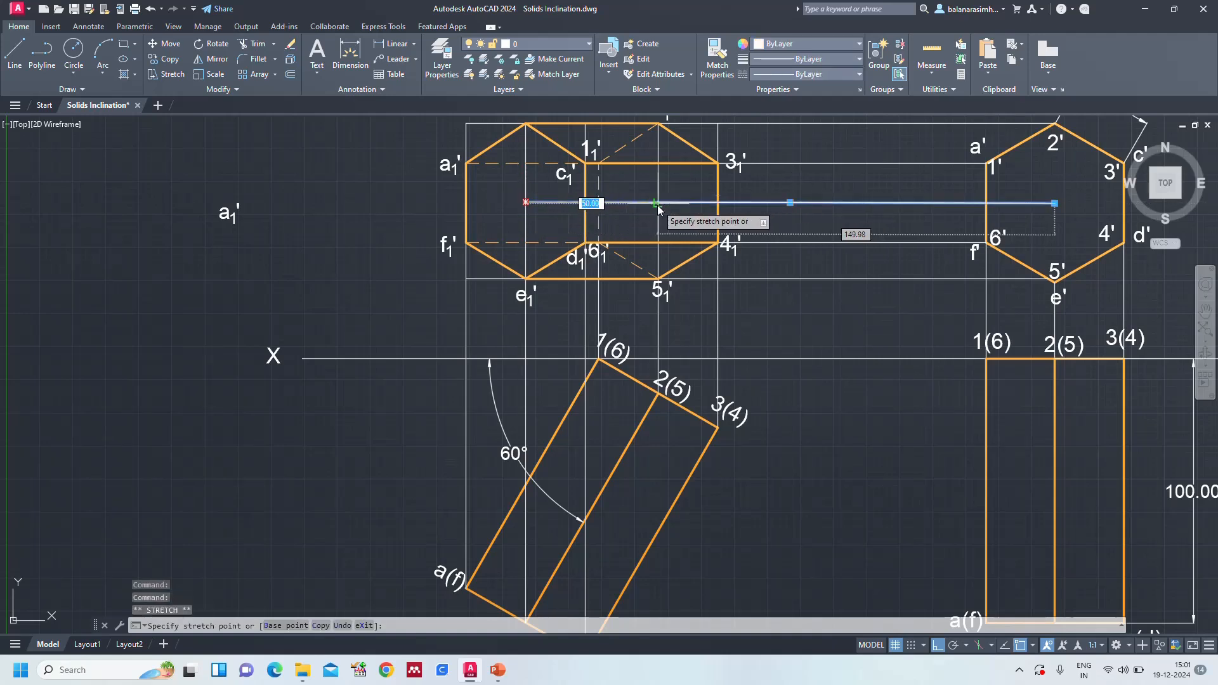
key("Escape")
key("Escape")
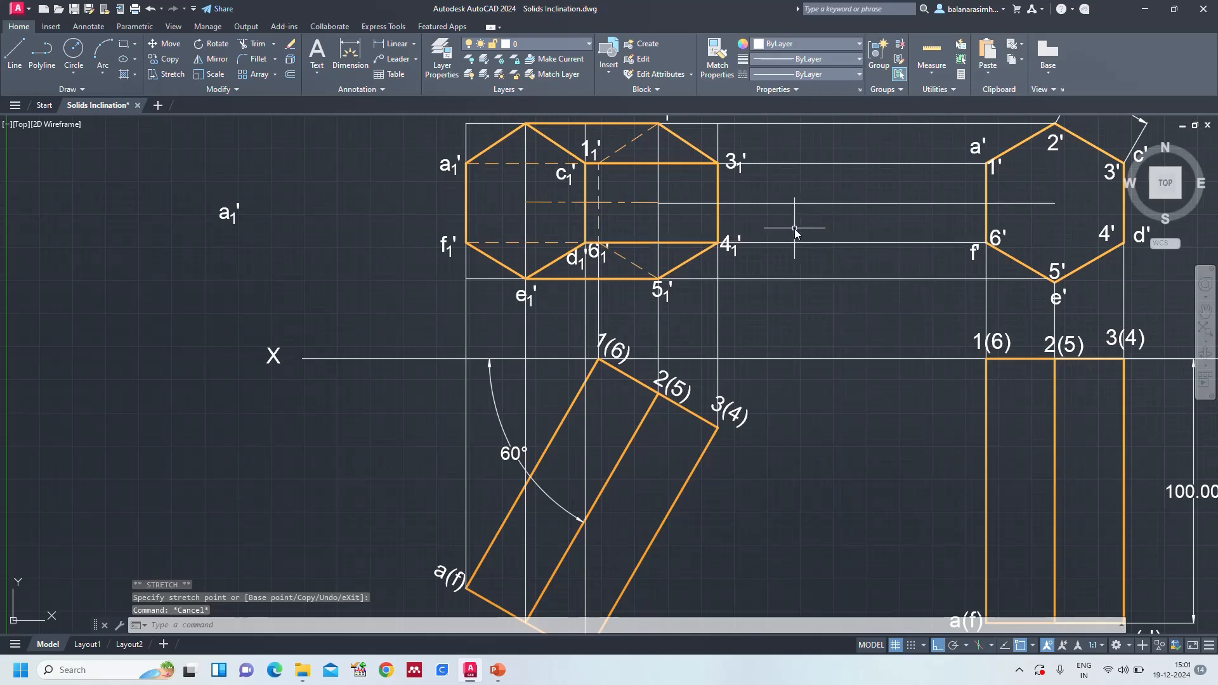
type("z")
key("Return")
type("a")
key("Return")
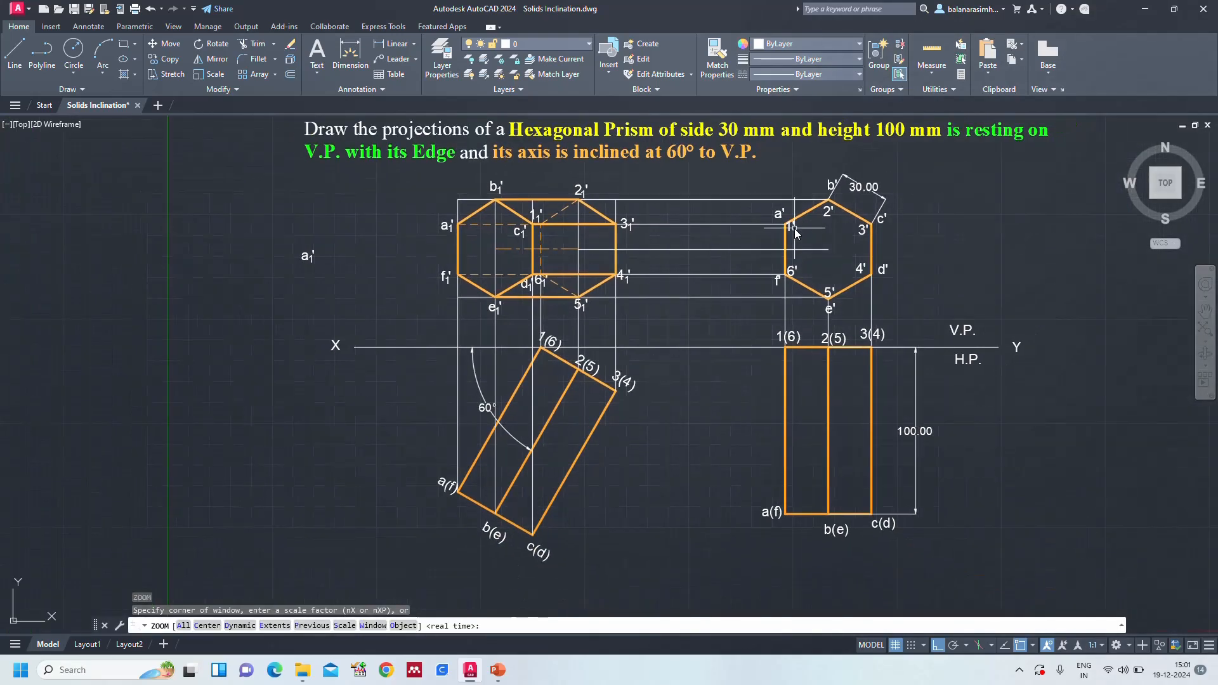